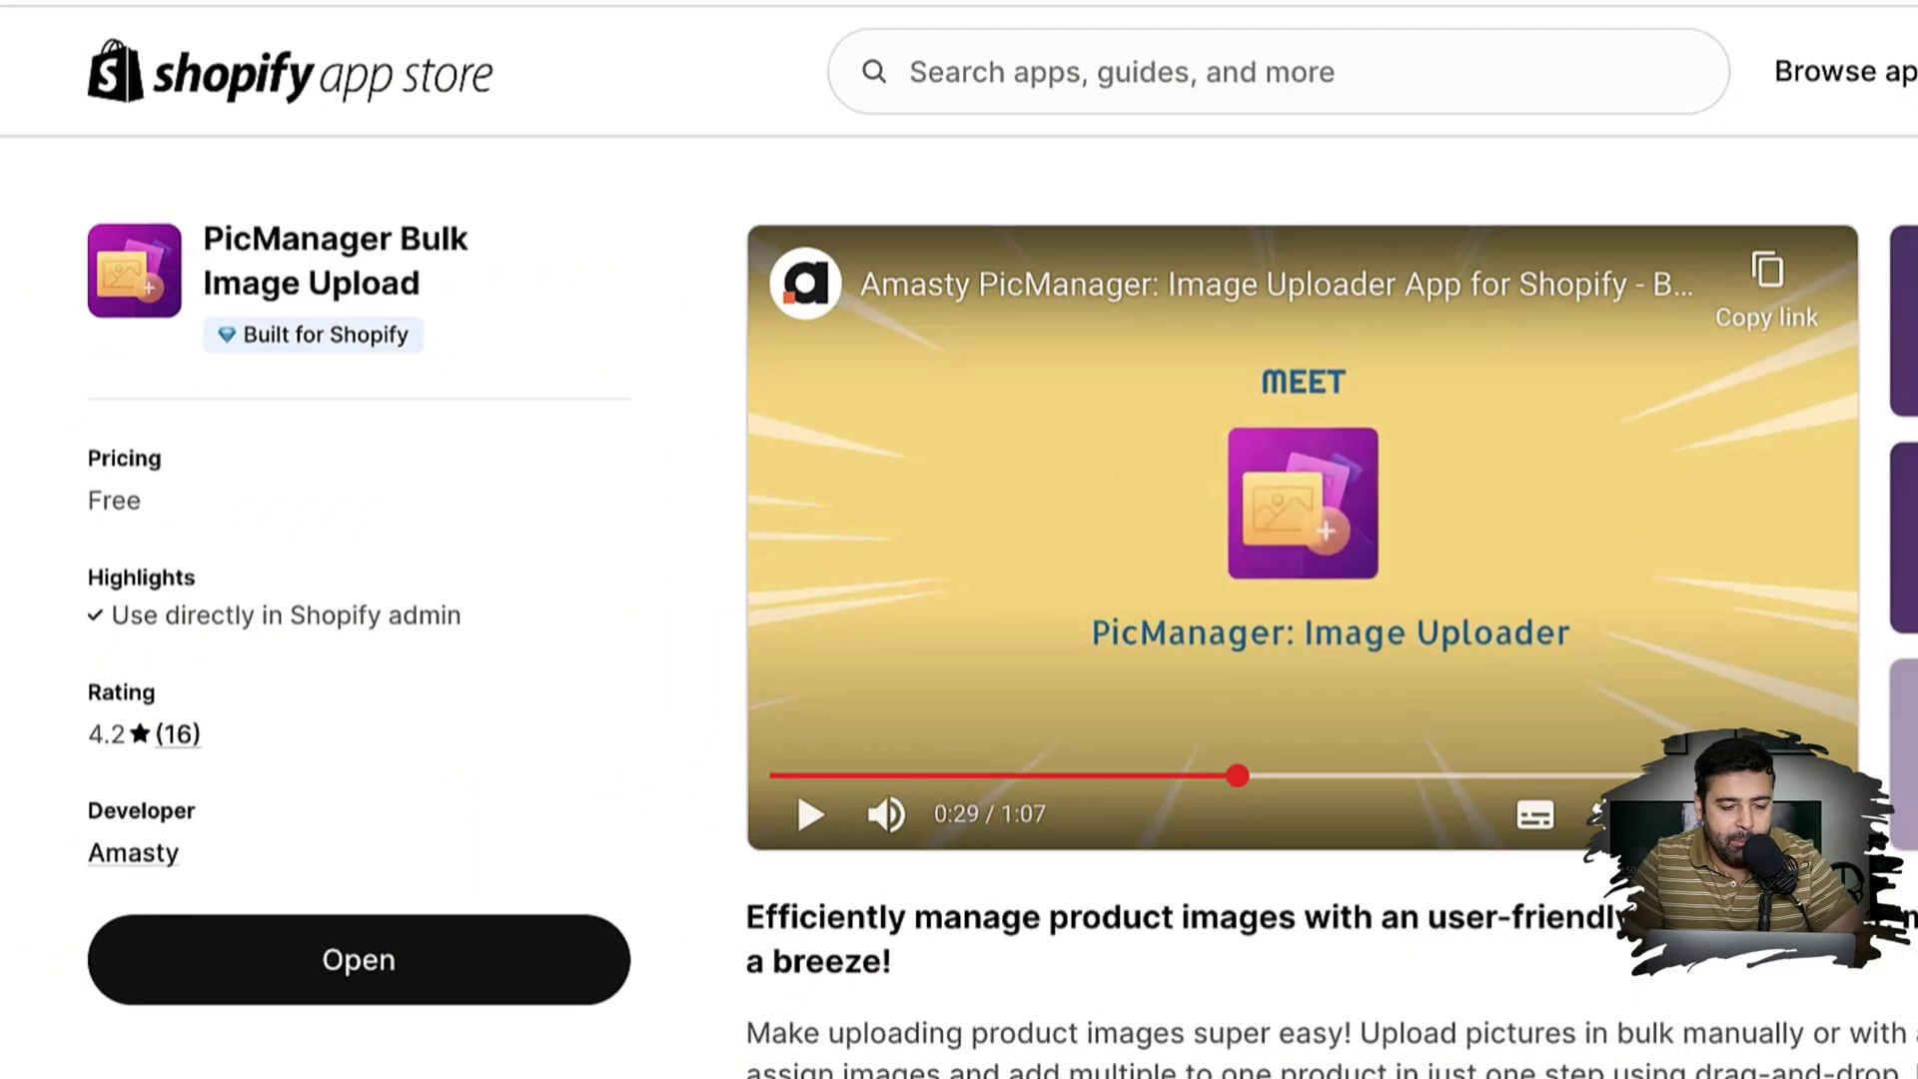
Review the PicManager Bulk Image Upload listing, including its name, pricing, highlights and feature description
triple_click(361, 254)
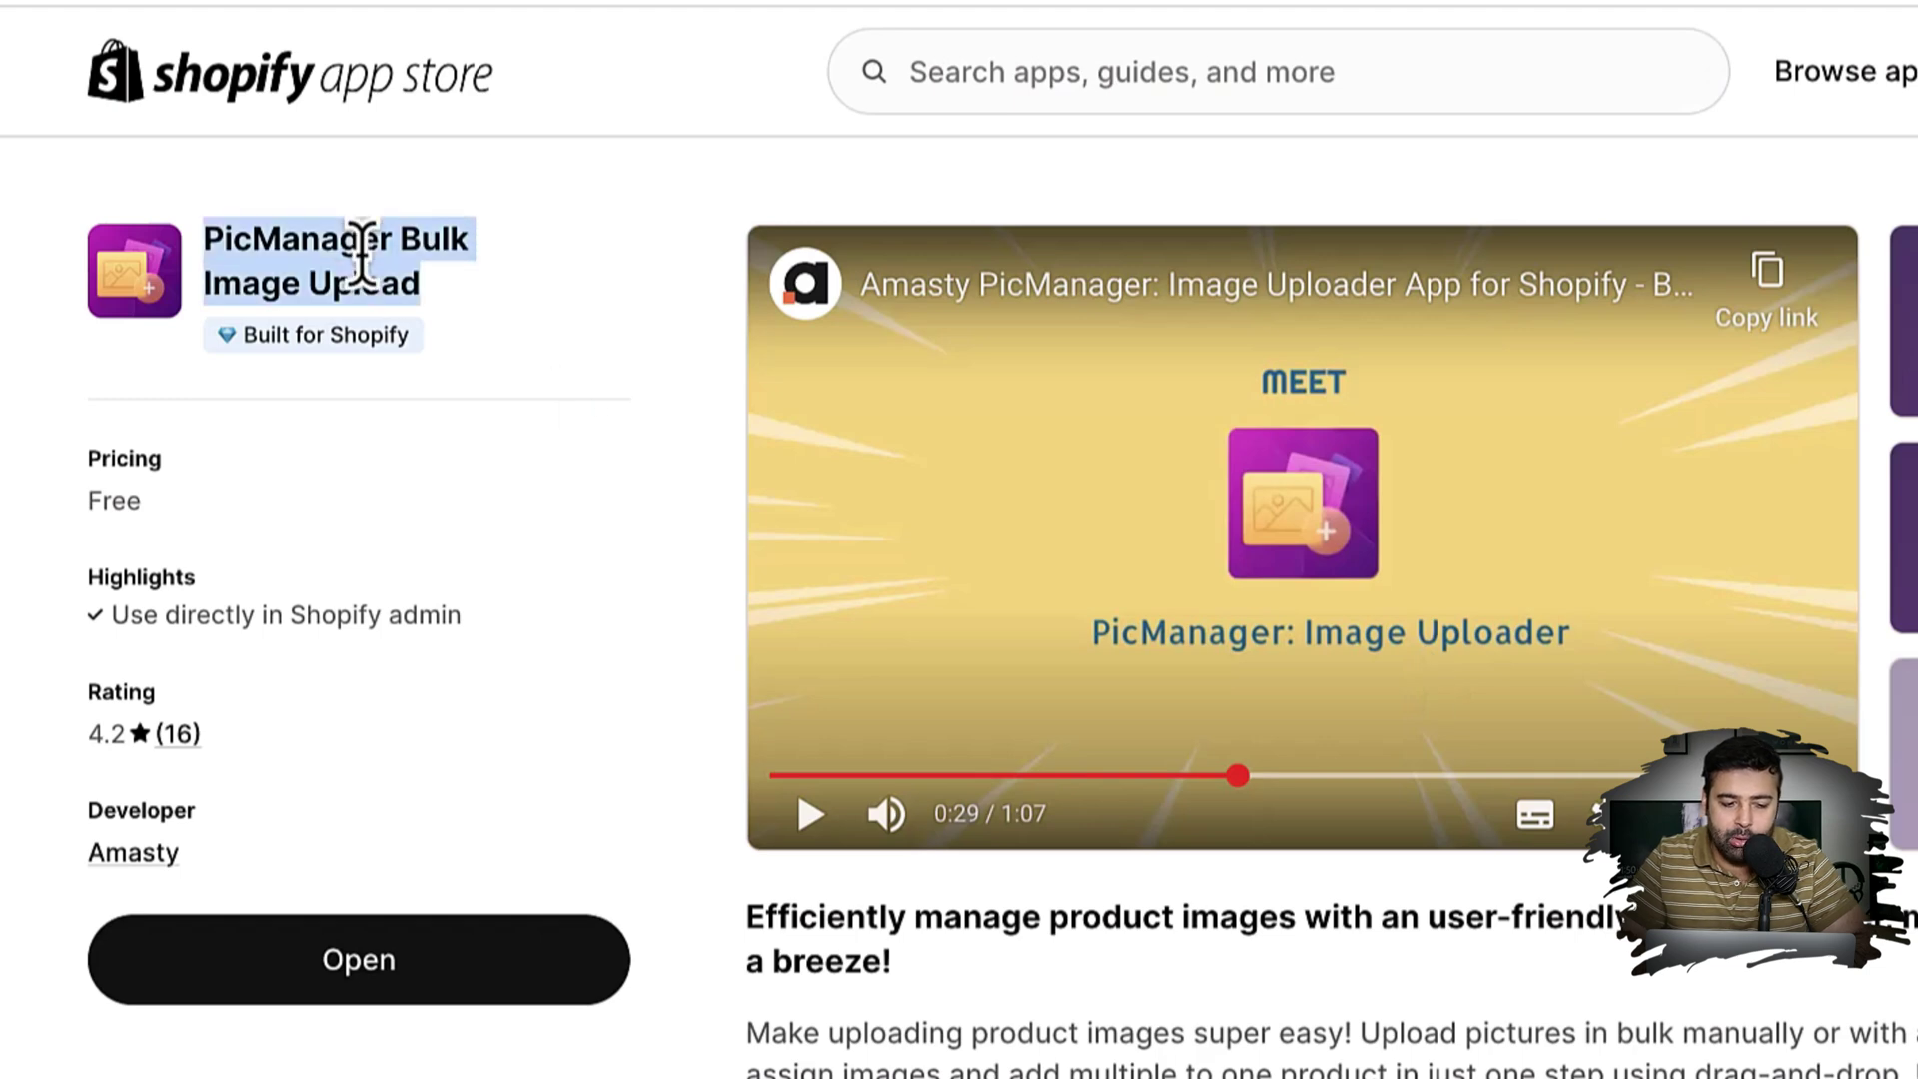
click(548, 290)
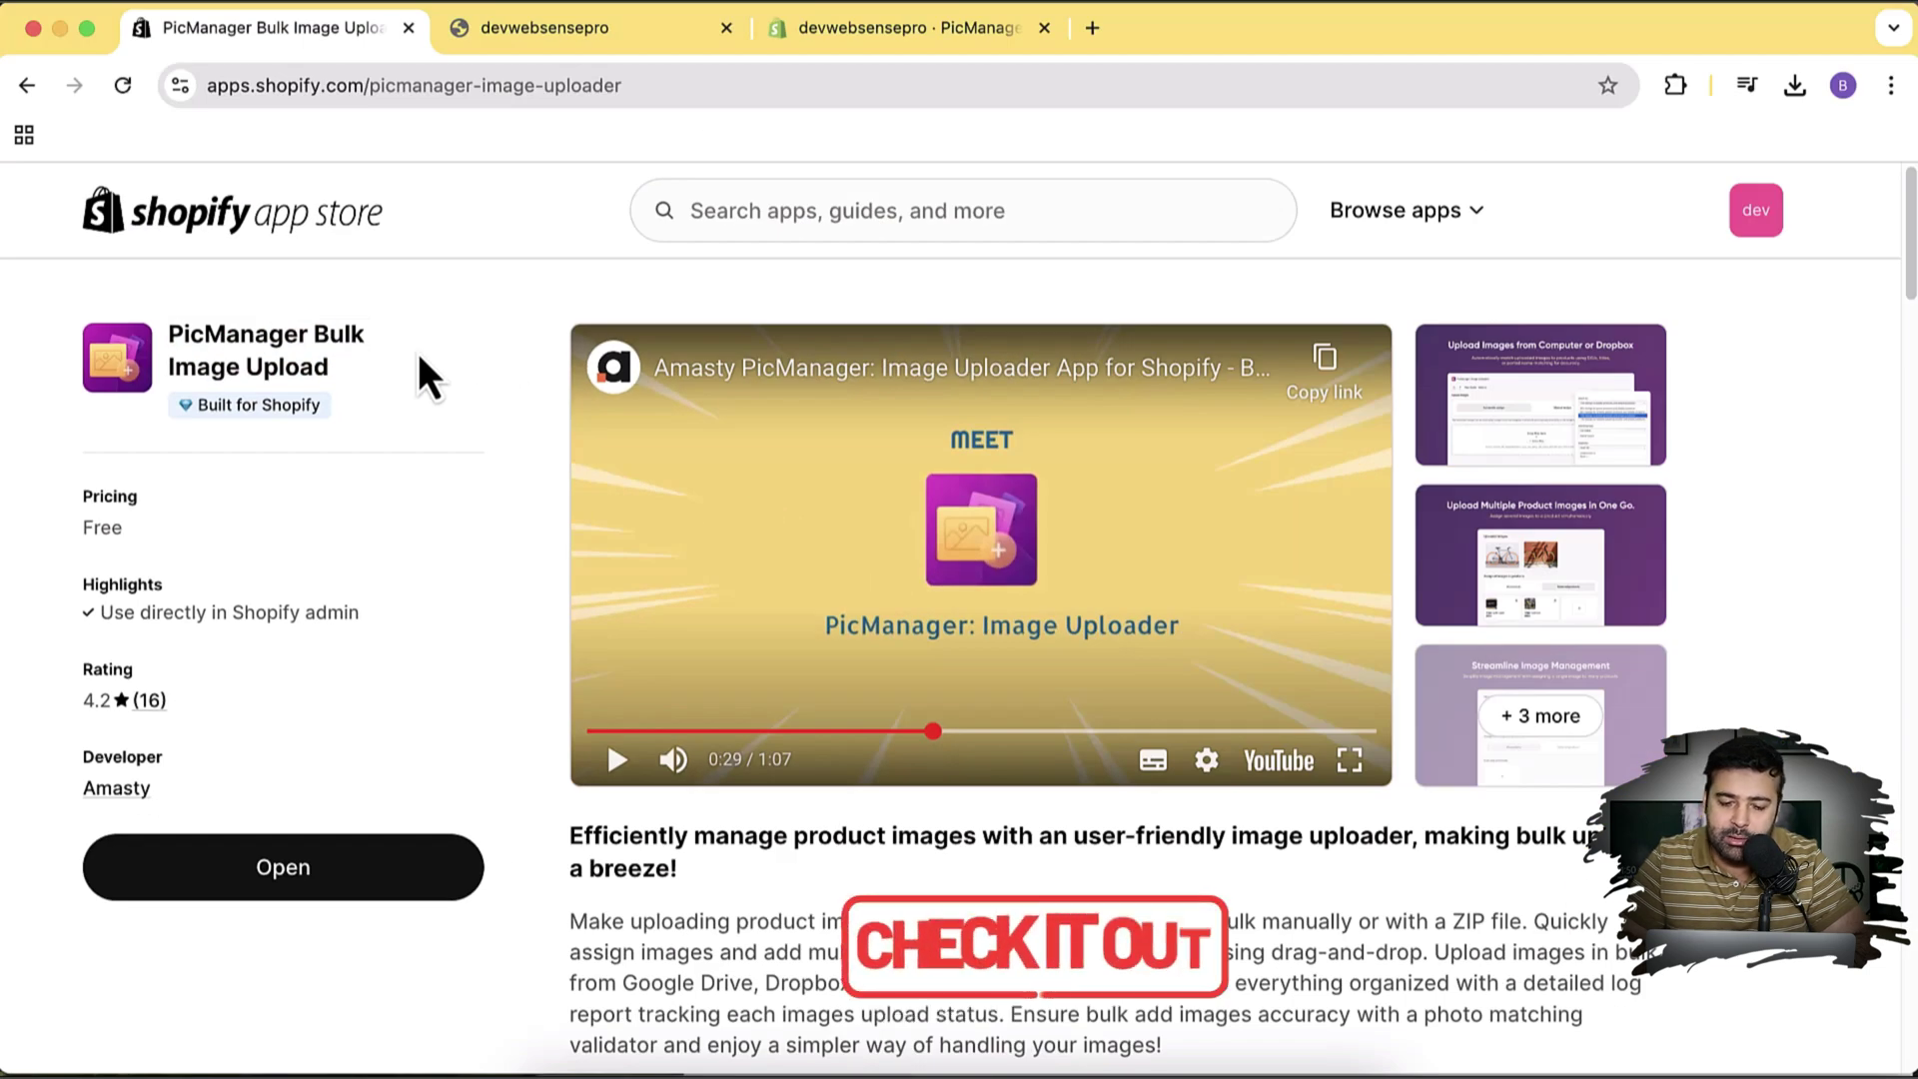
scroll(1821, 395, down, 1)
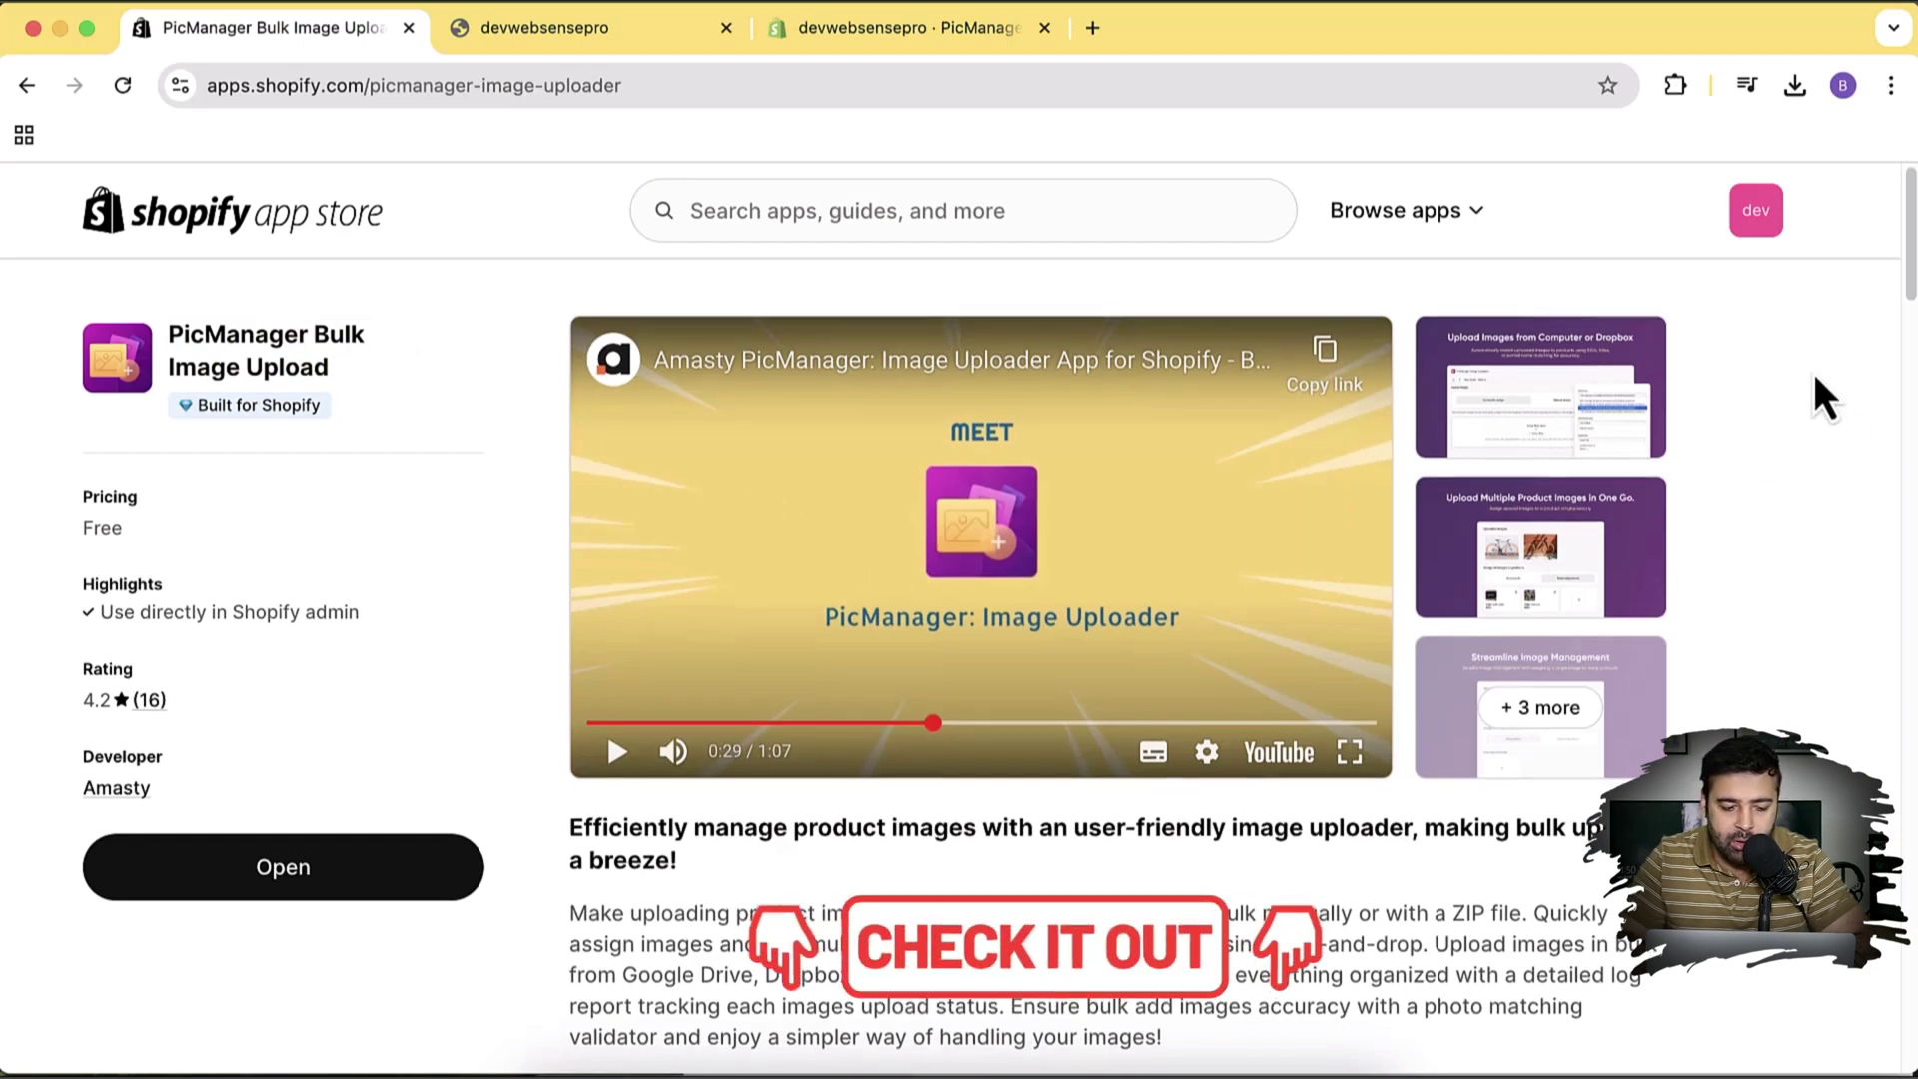
drag(82, 527, 113, 528)
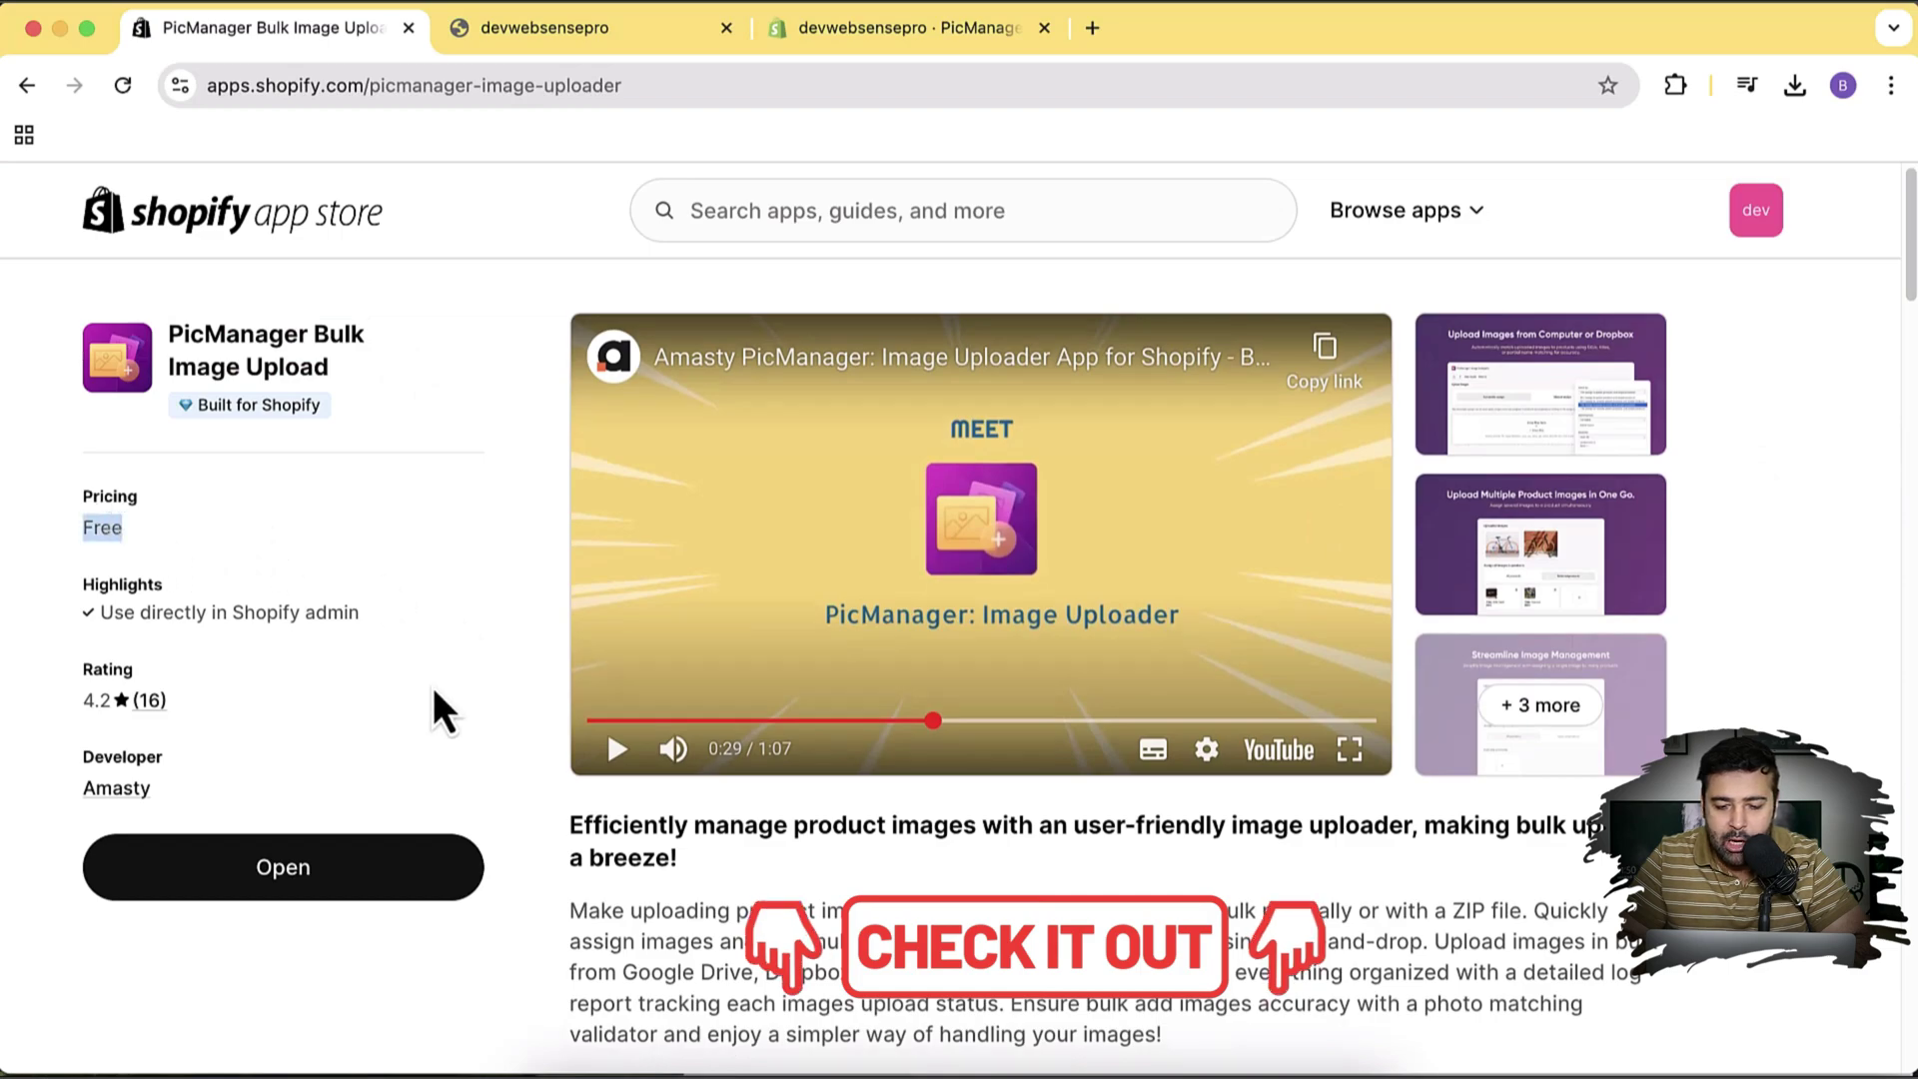
click(270, 612)
scroll(1839, 329, down, 15)
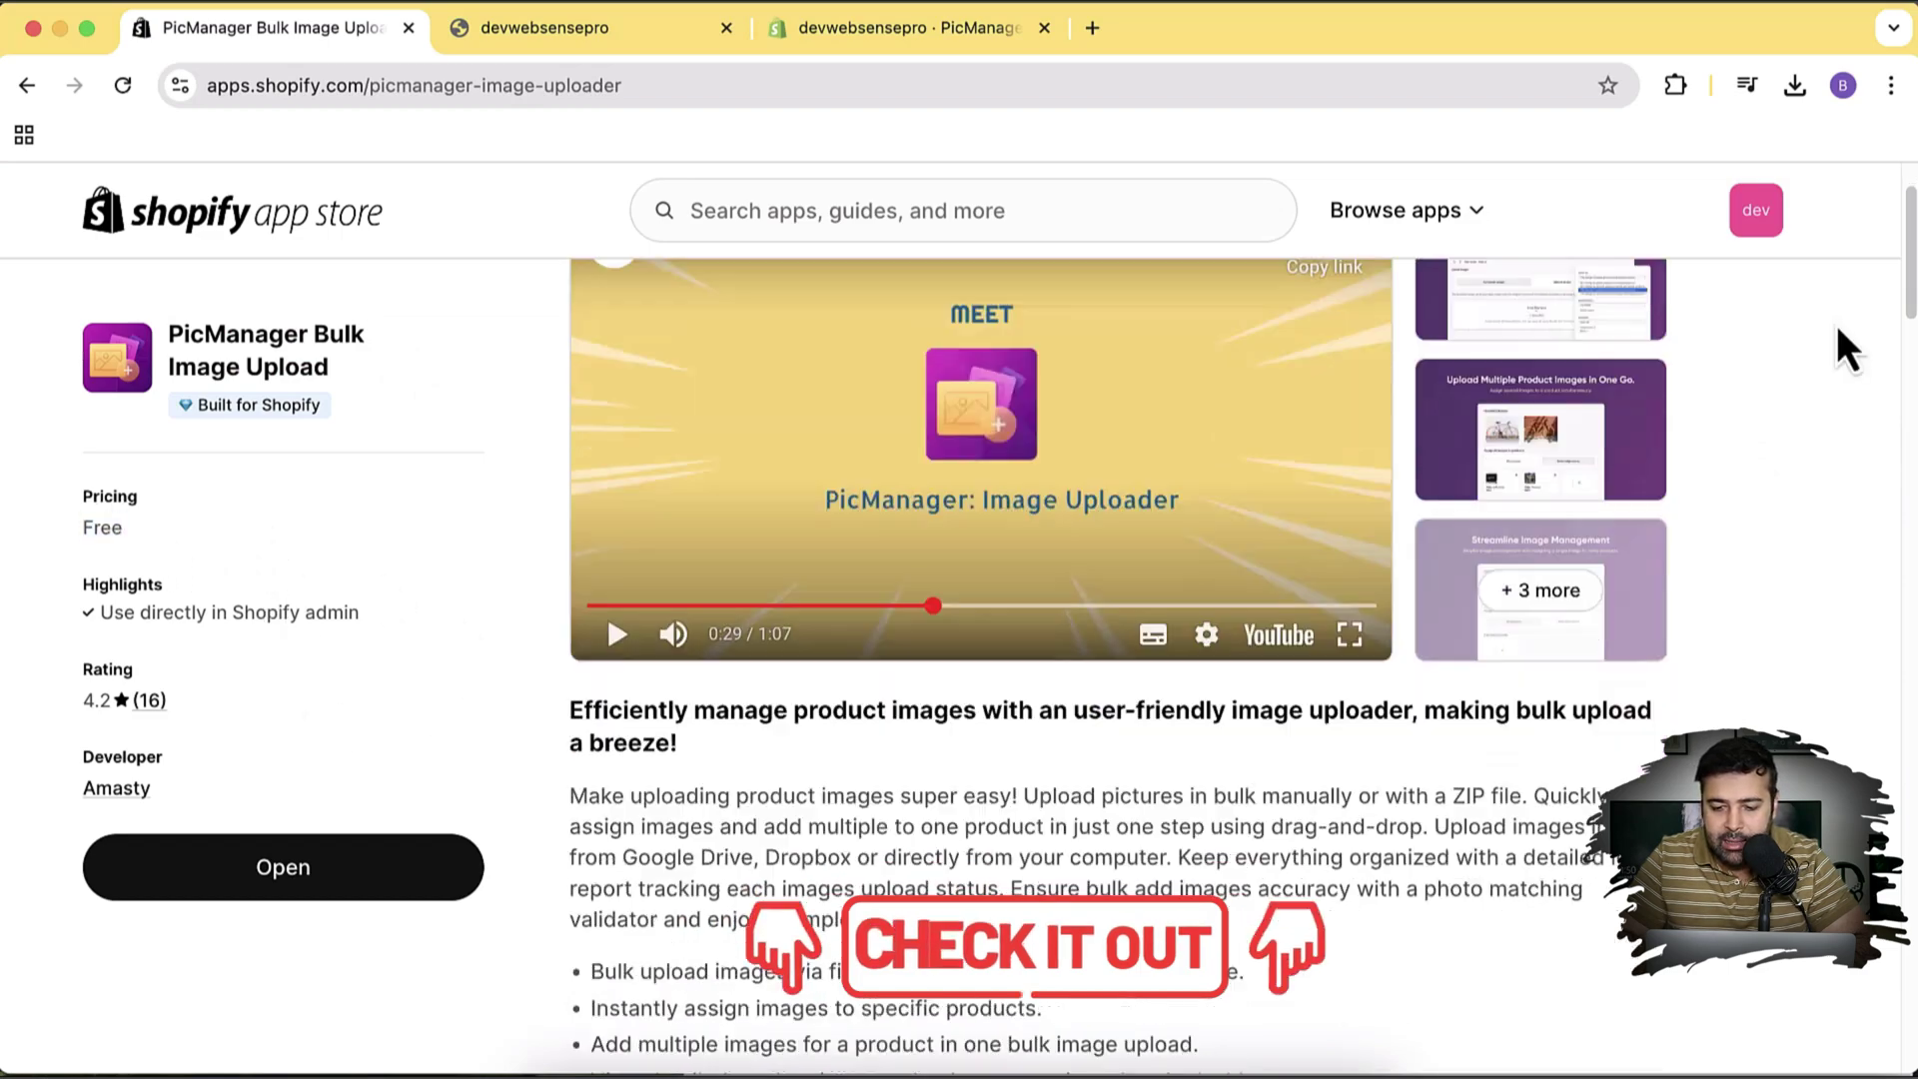
scroll(1837, 326, up, 15)
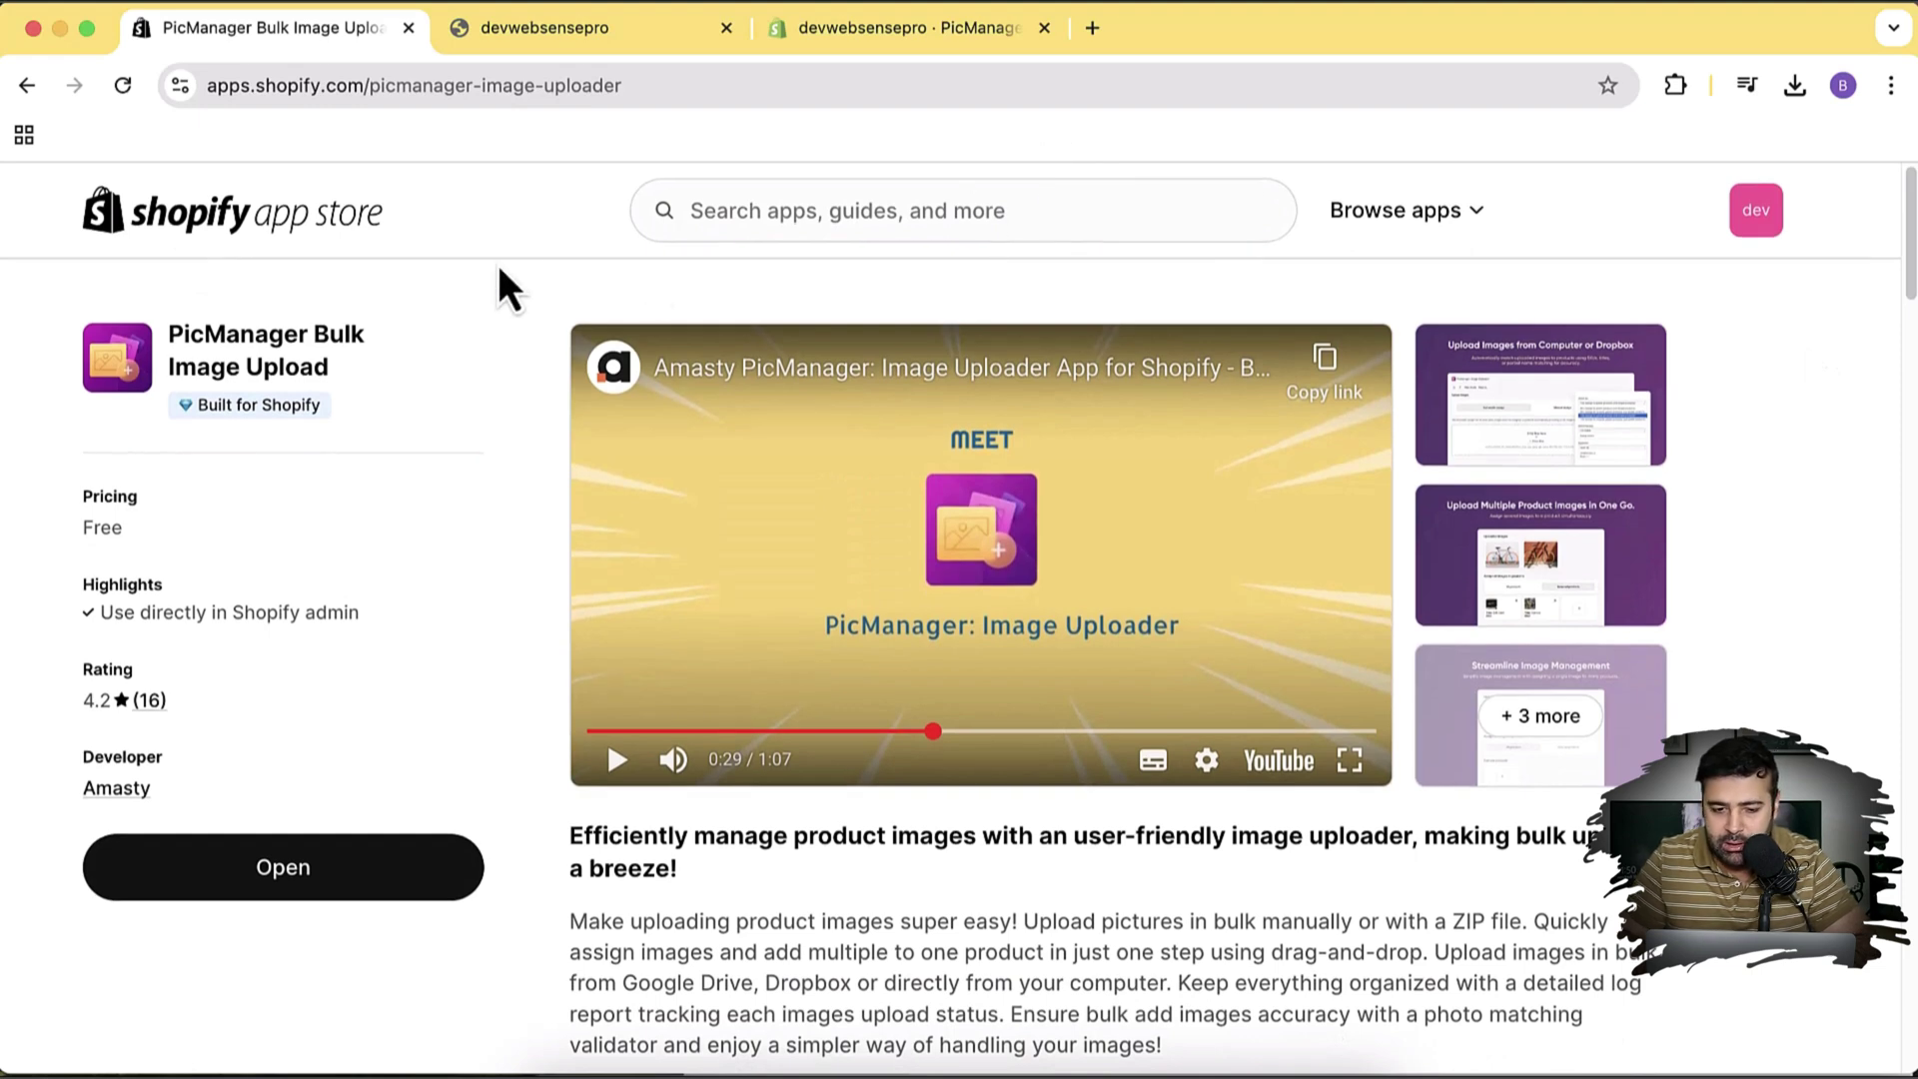
Switch to the PicManager app in the Shopify admin and look over its dashboard, including the coming-soon features and changelog
click(884, 40)
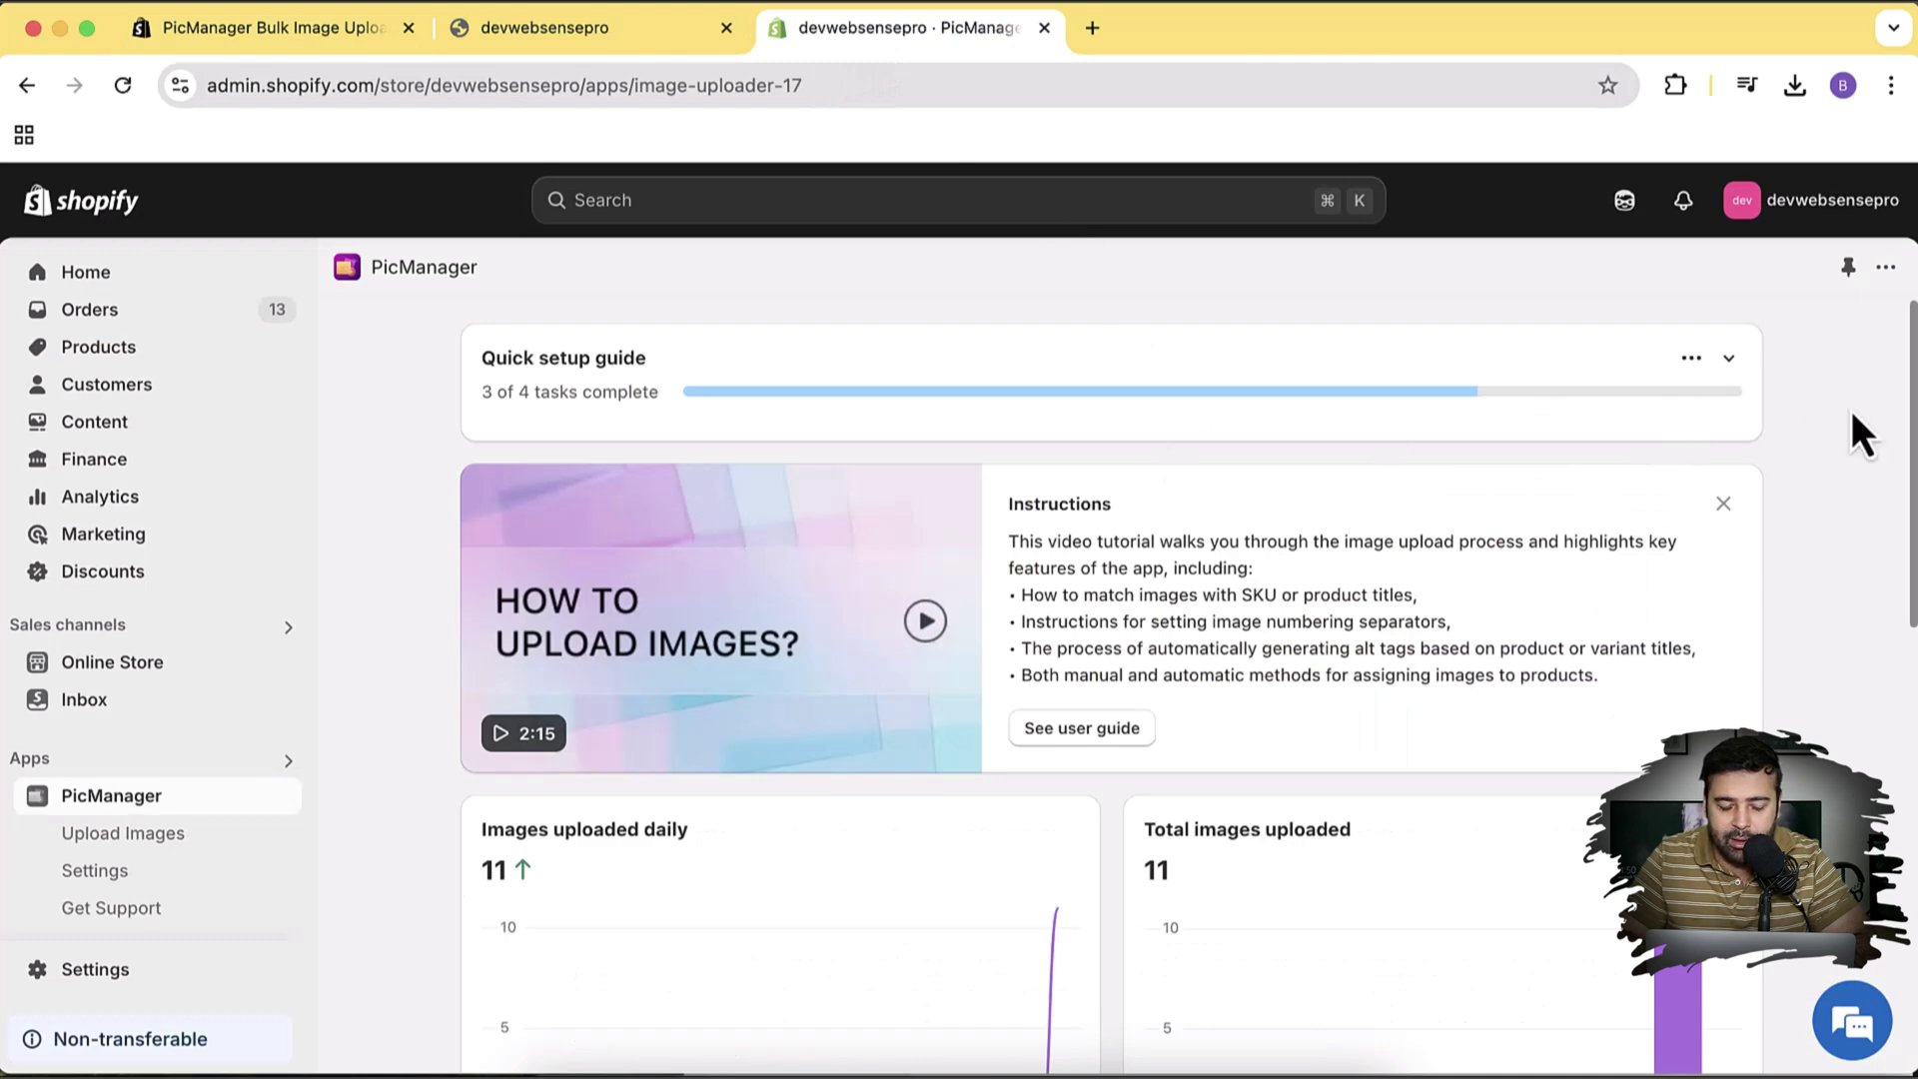
scroll(1860, 431, down, 6)
scroll(1850, 410, down, 2)
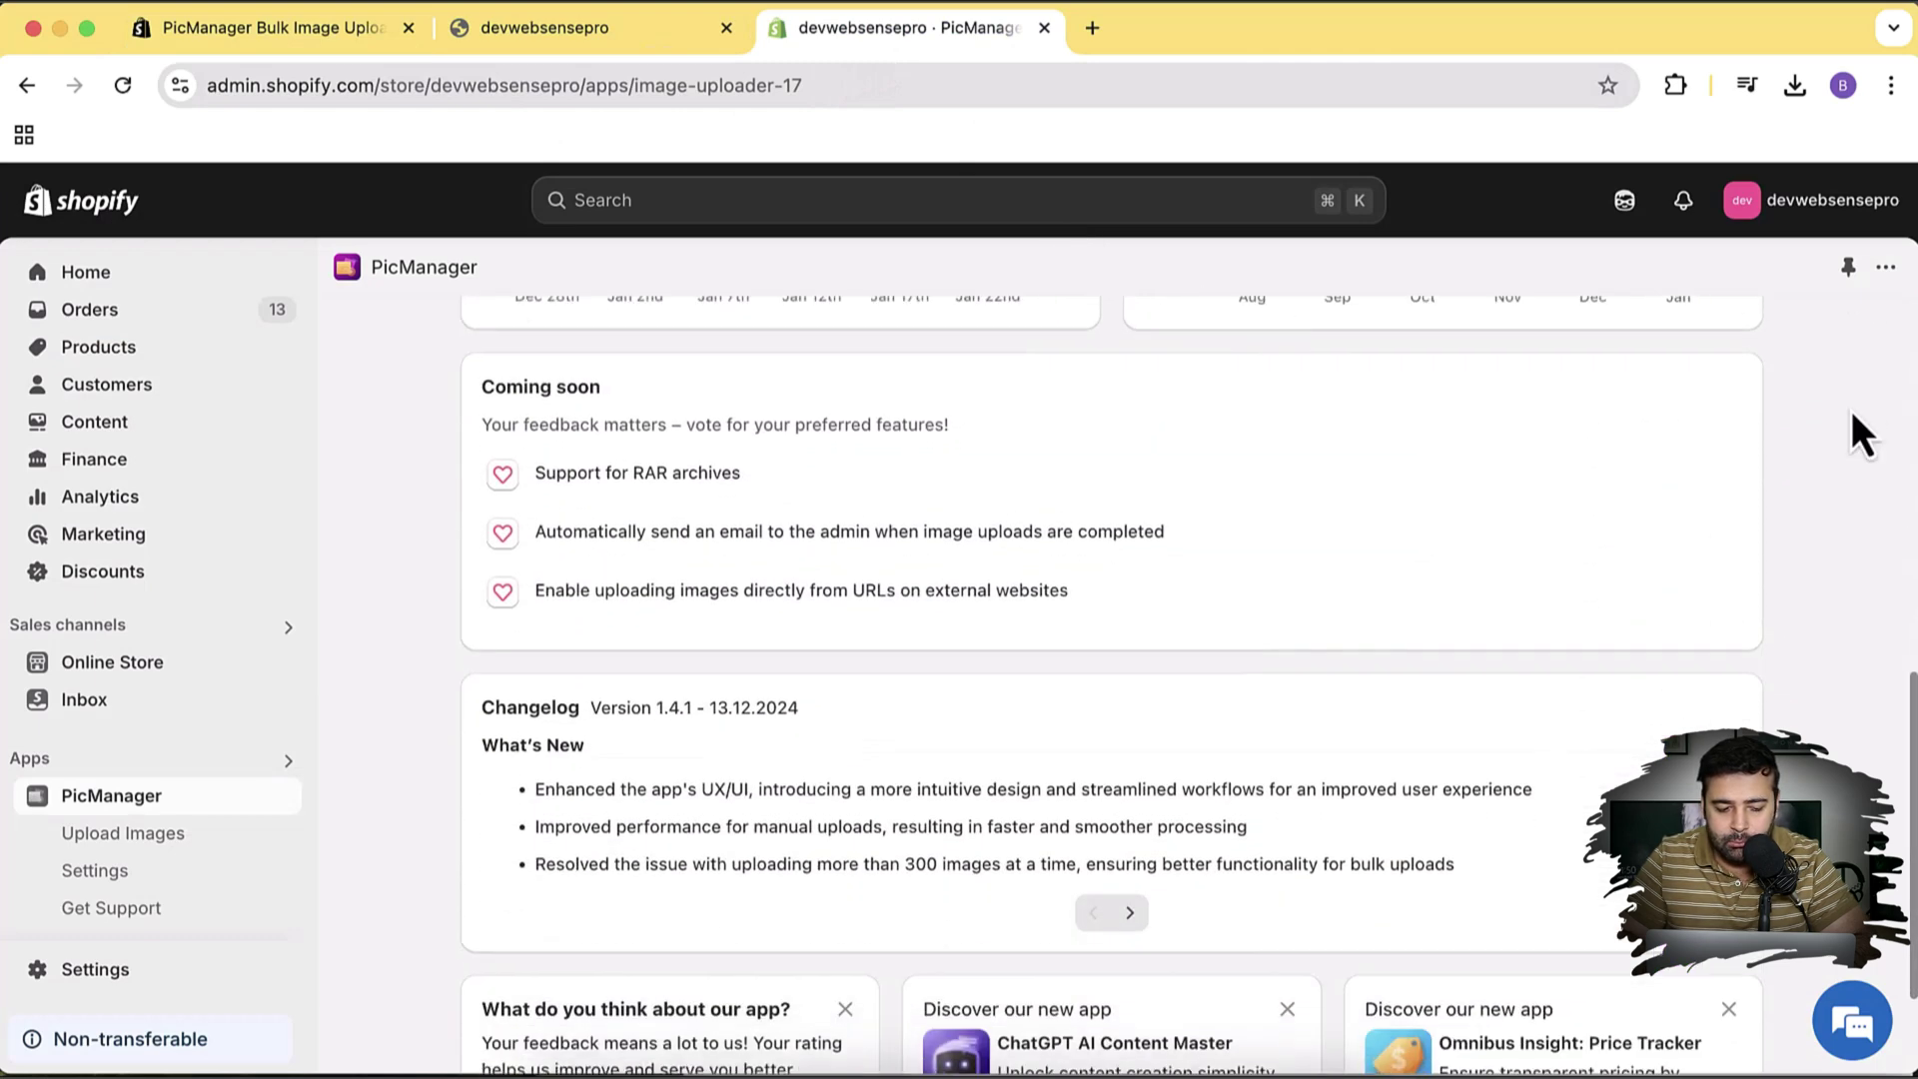
scroll(1851, 411, up, 9)
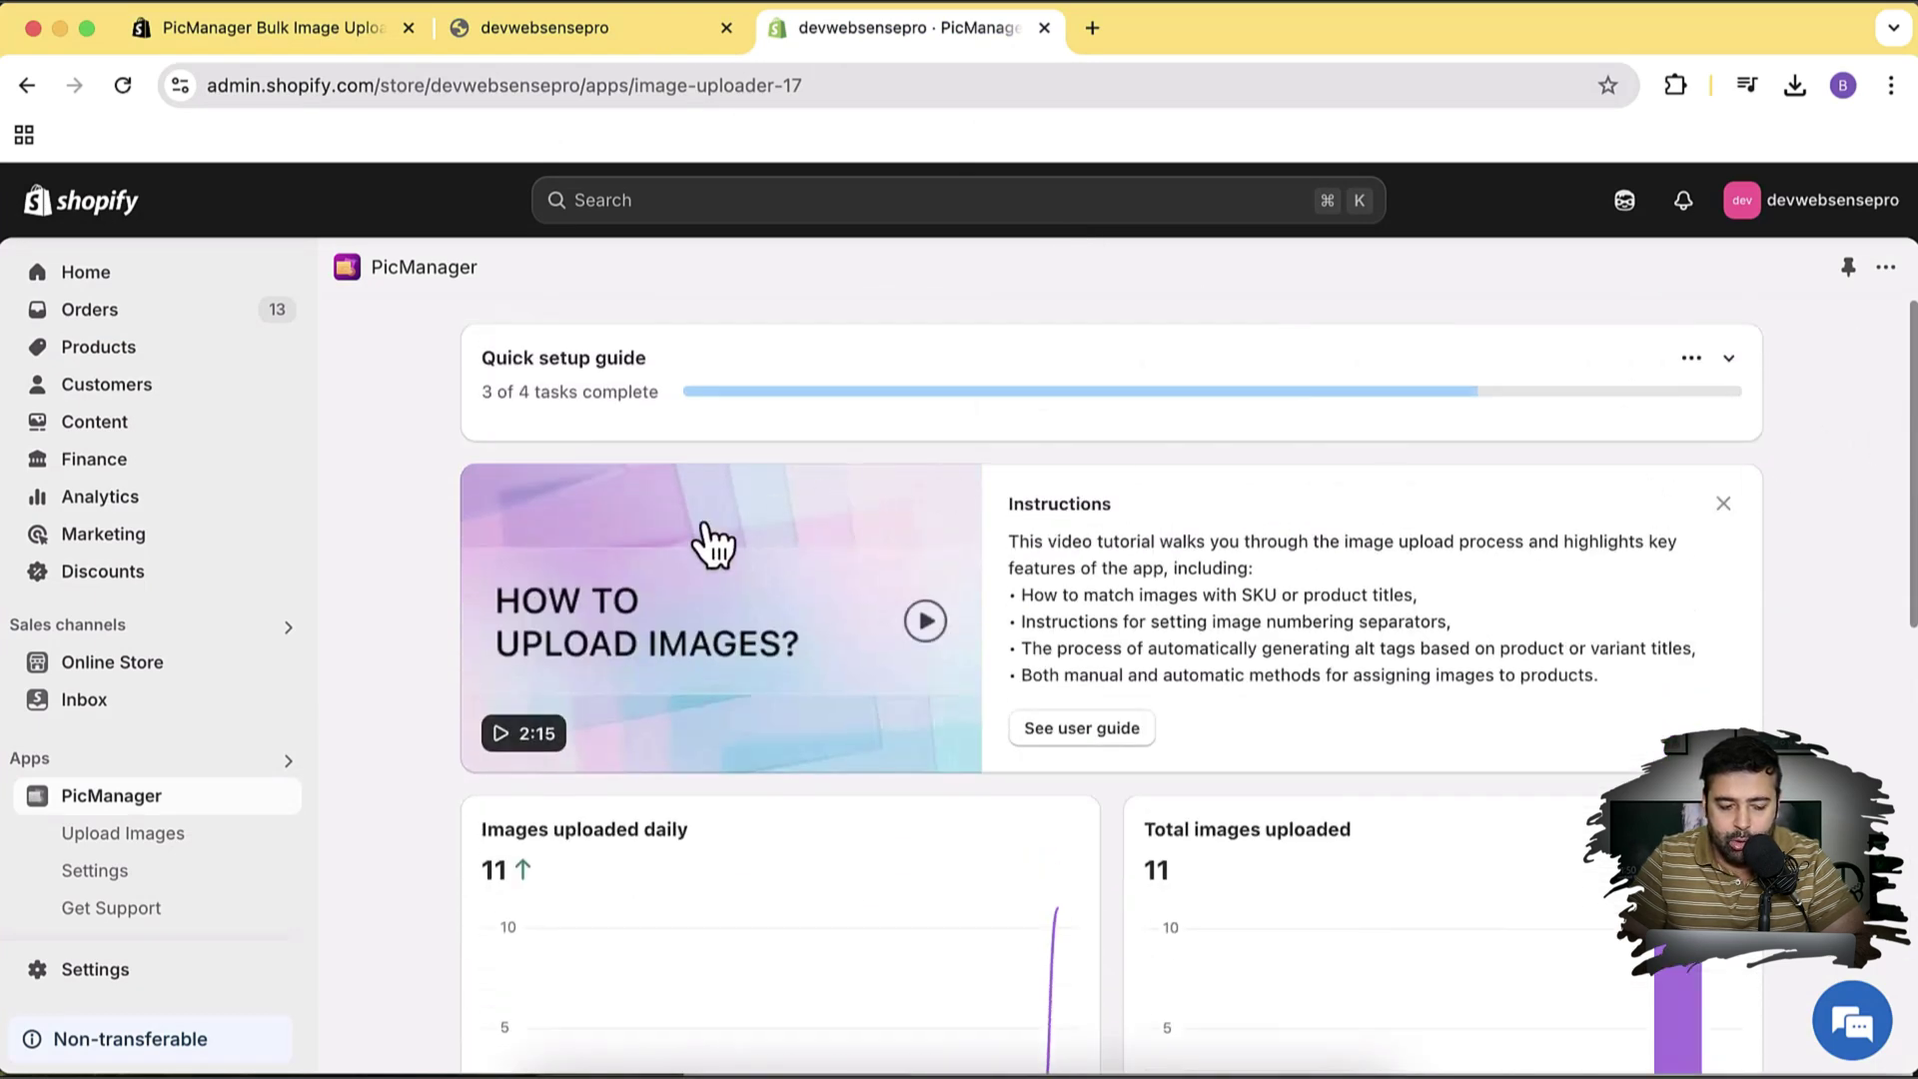
Open PicManager's settings and bring the Pictures folder window in front of the browser
click(184, 868)
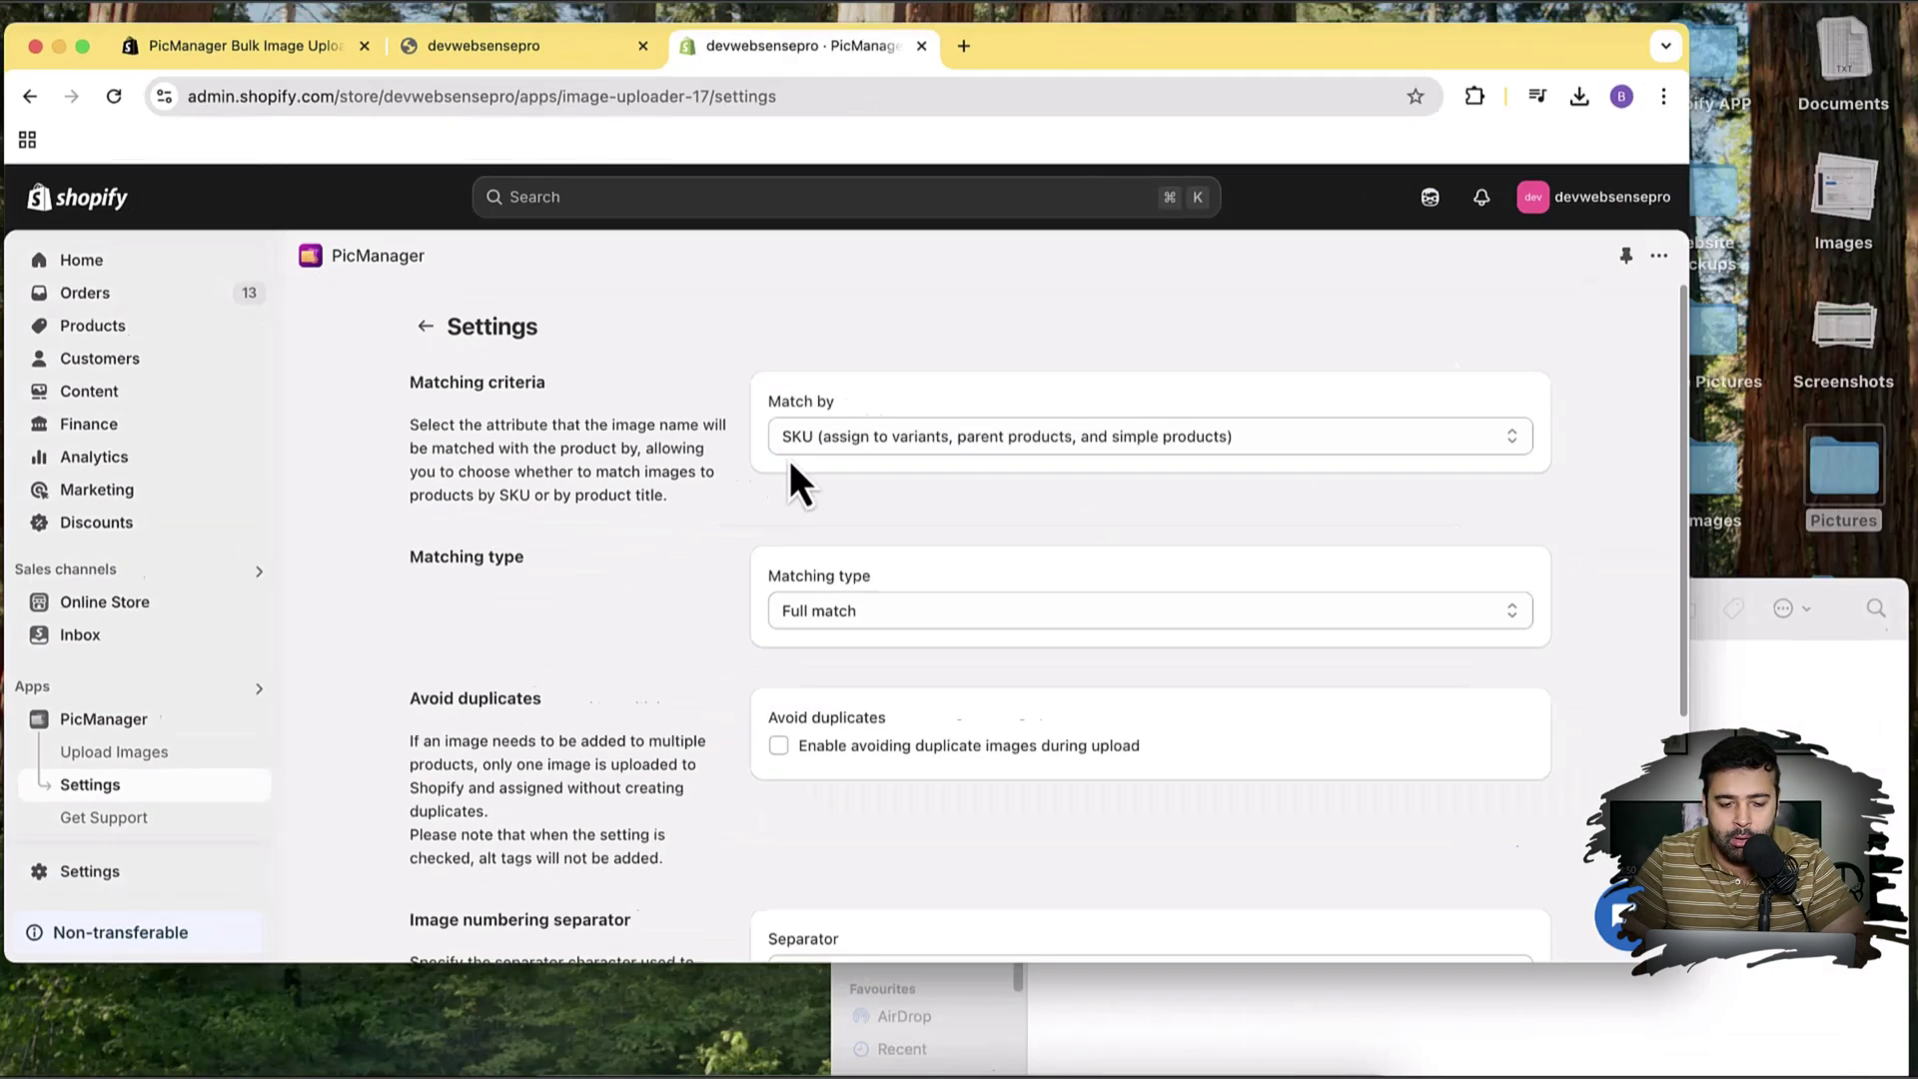
click(1550, 836)
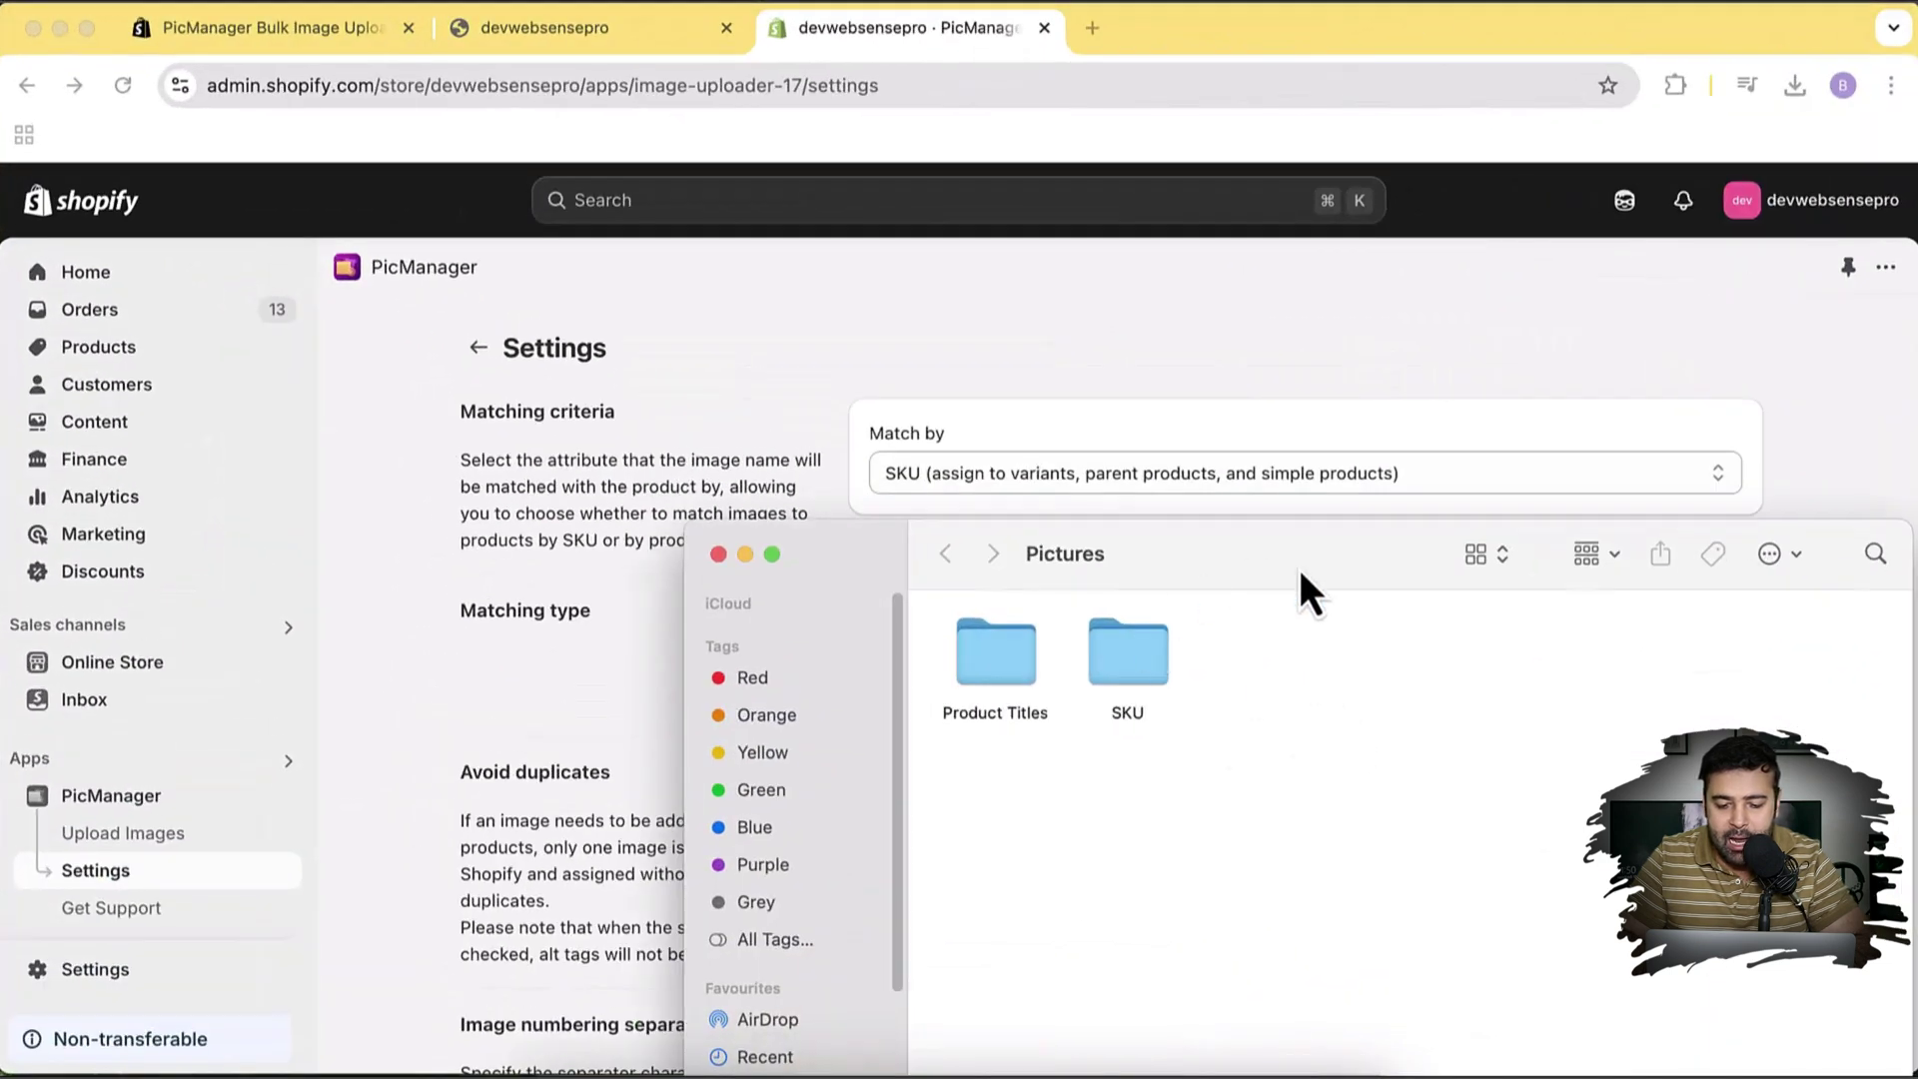
drag(1120, 512, 833, 282)
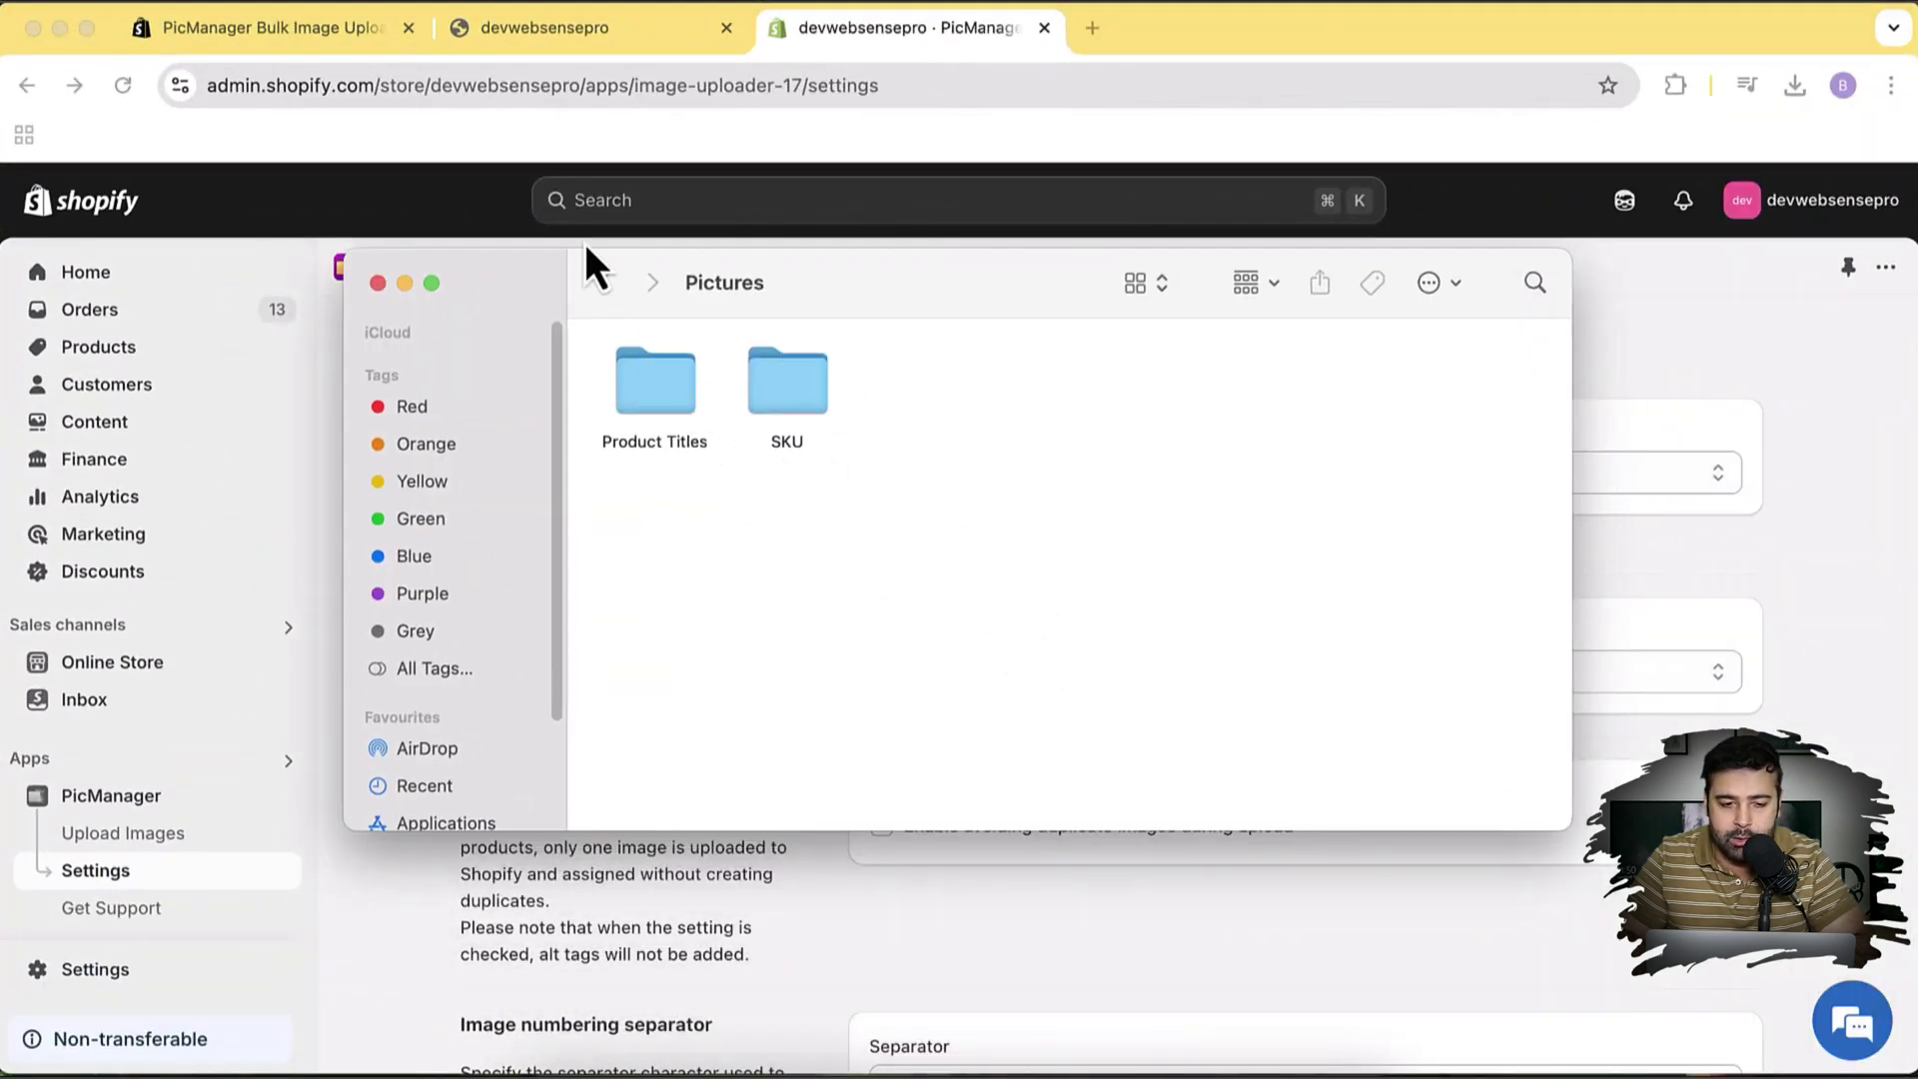
Check the storefront's featured products and the Leather Case for AirPods Pro product page for missing images
click(637, 44)
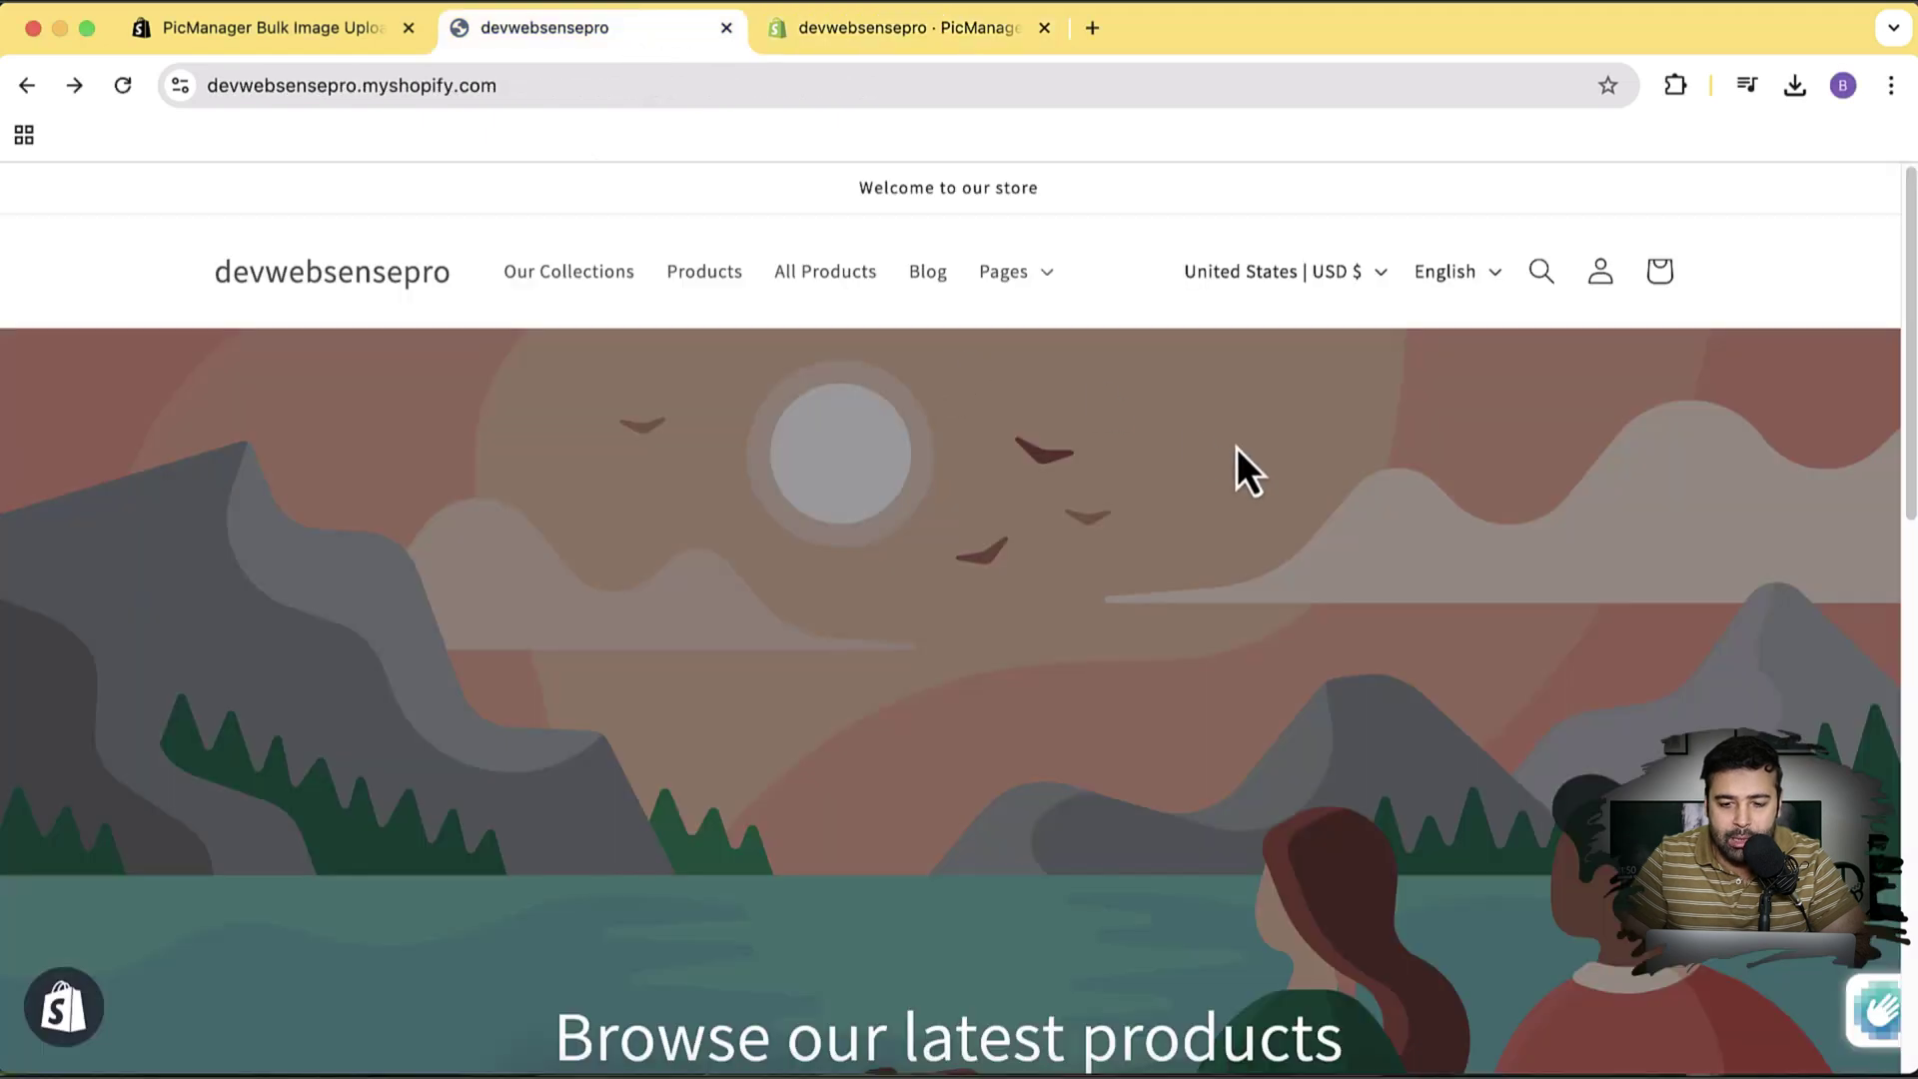
scroll(1237, 447, down, 10)
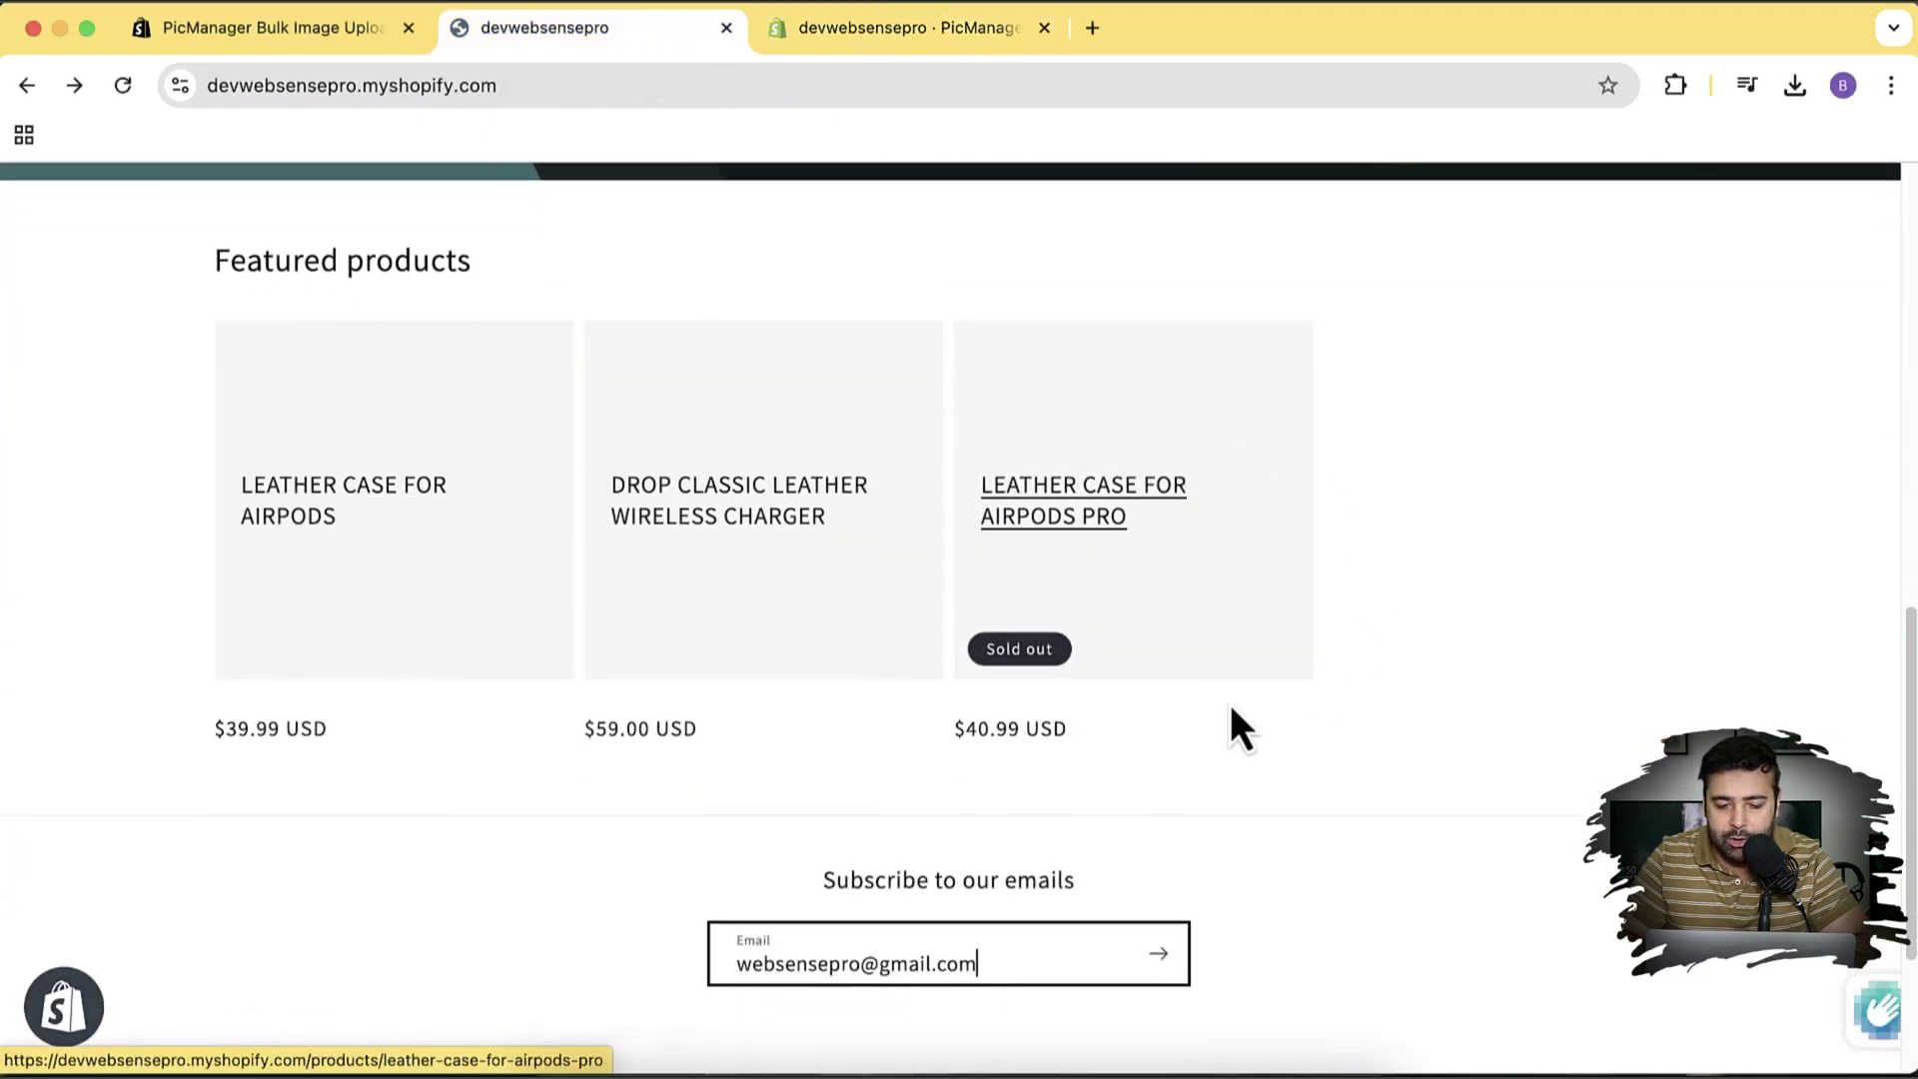
click(1049, 547)
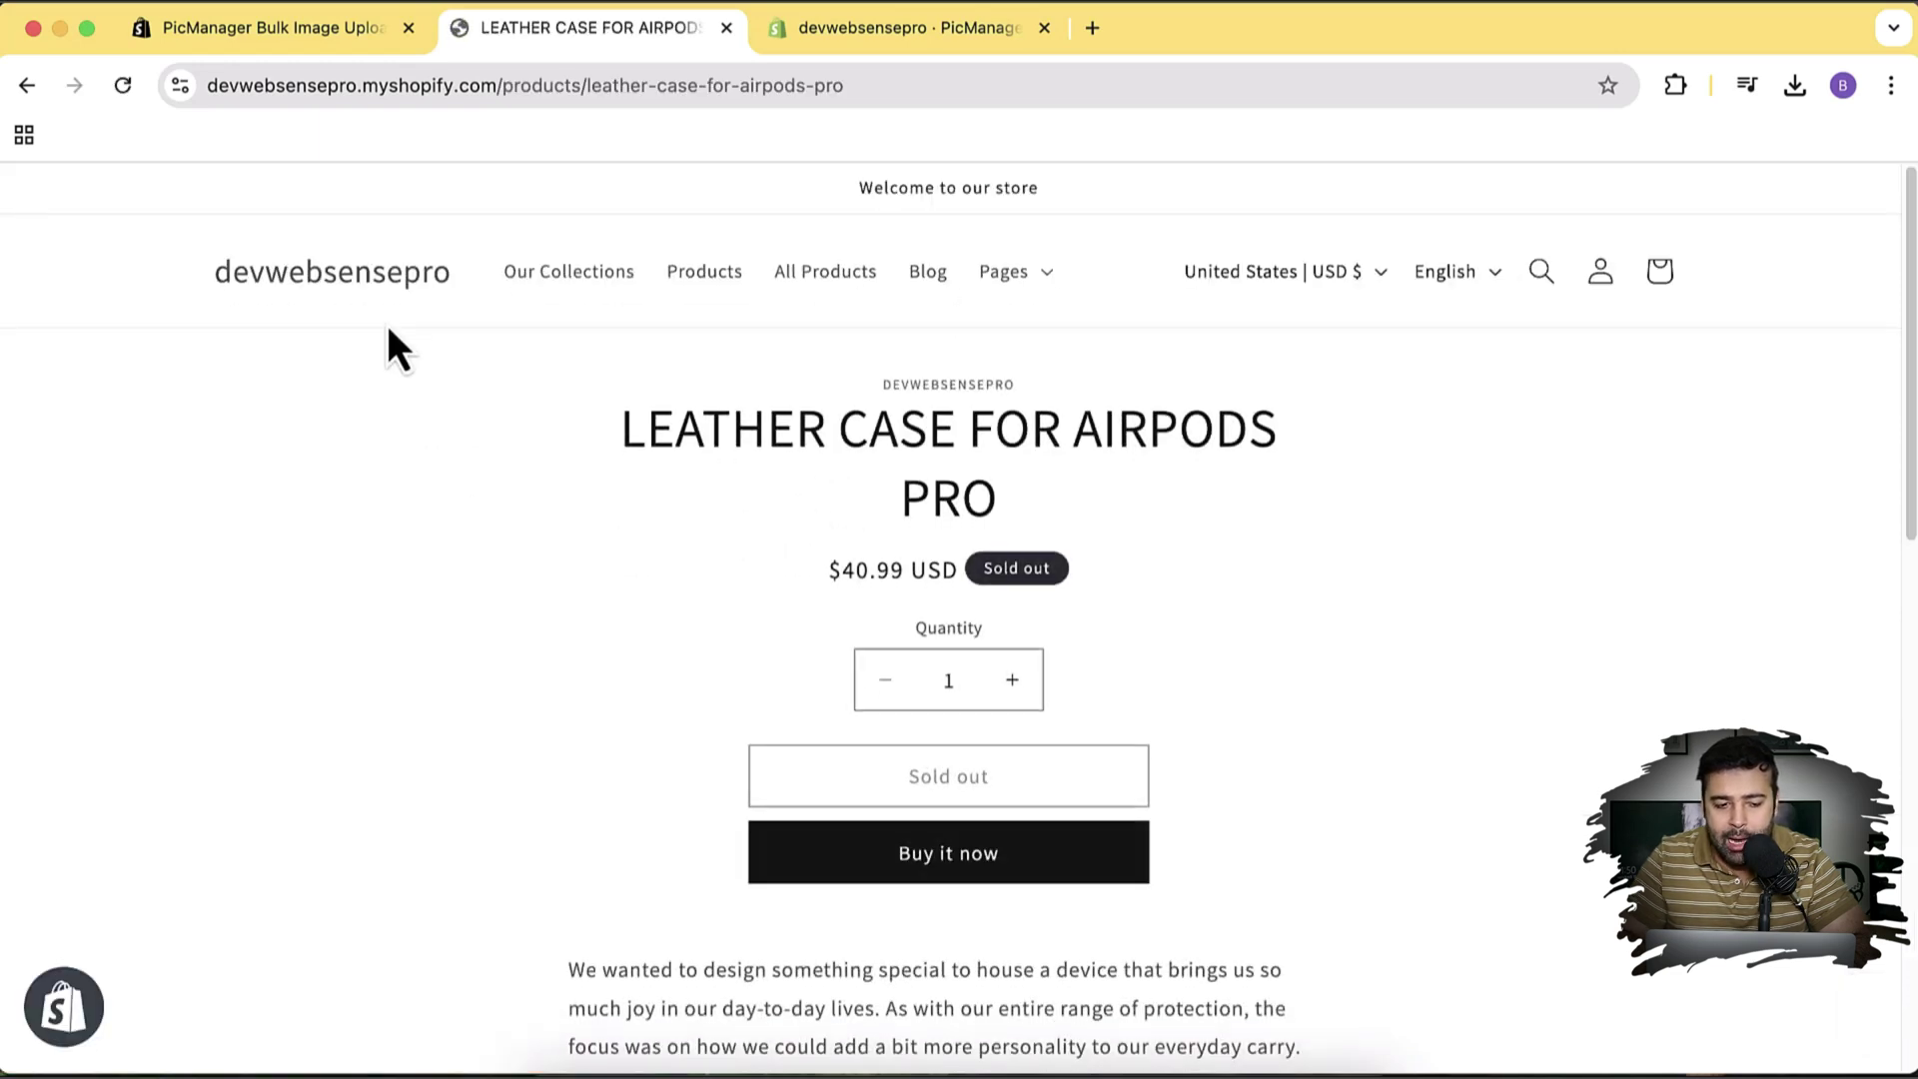
click(406, 287)
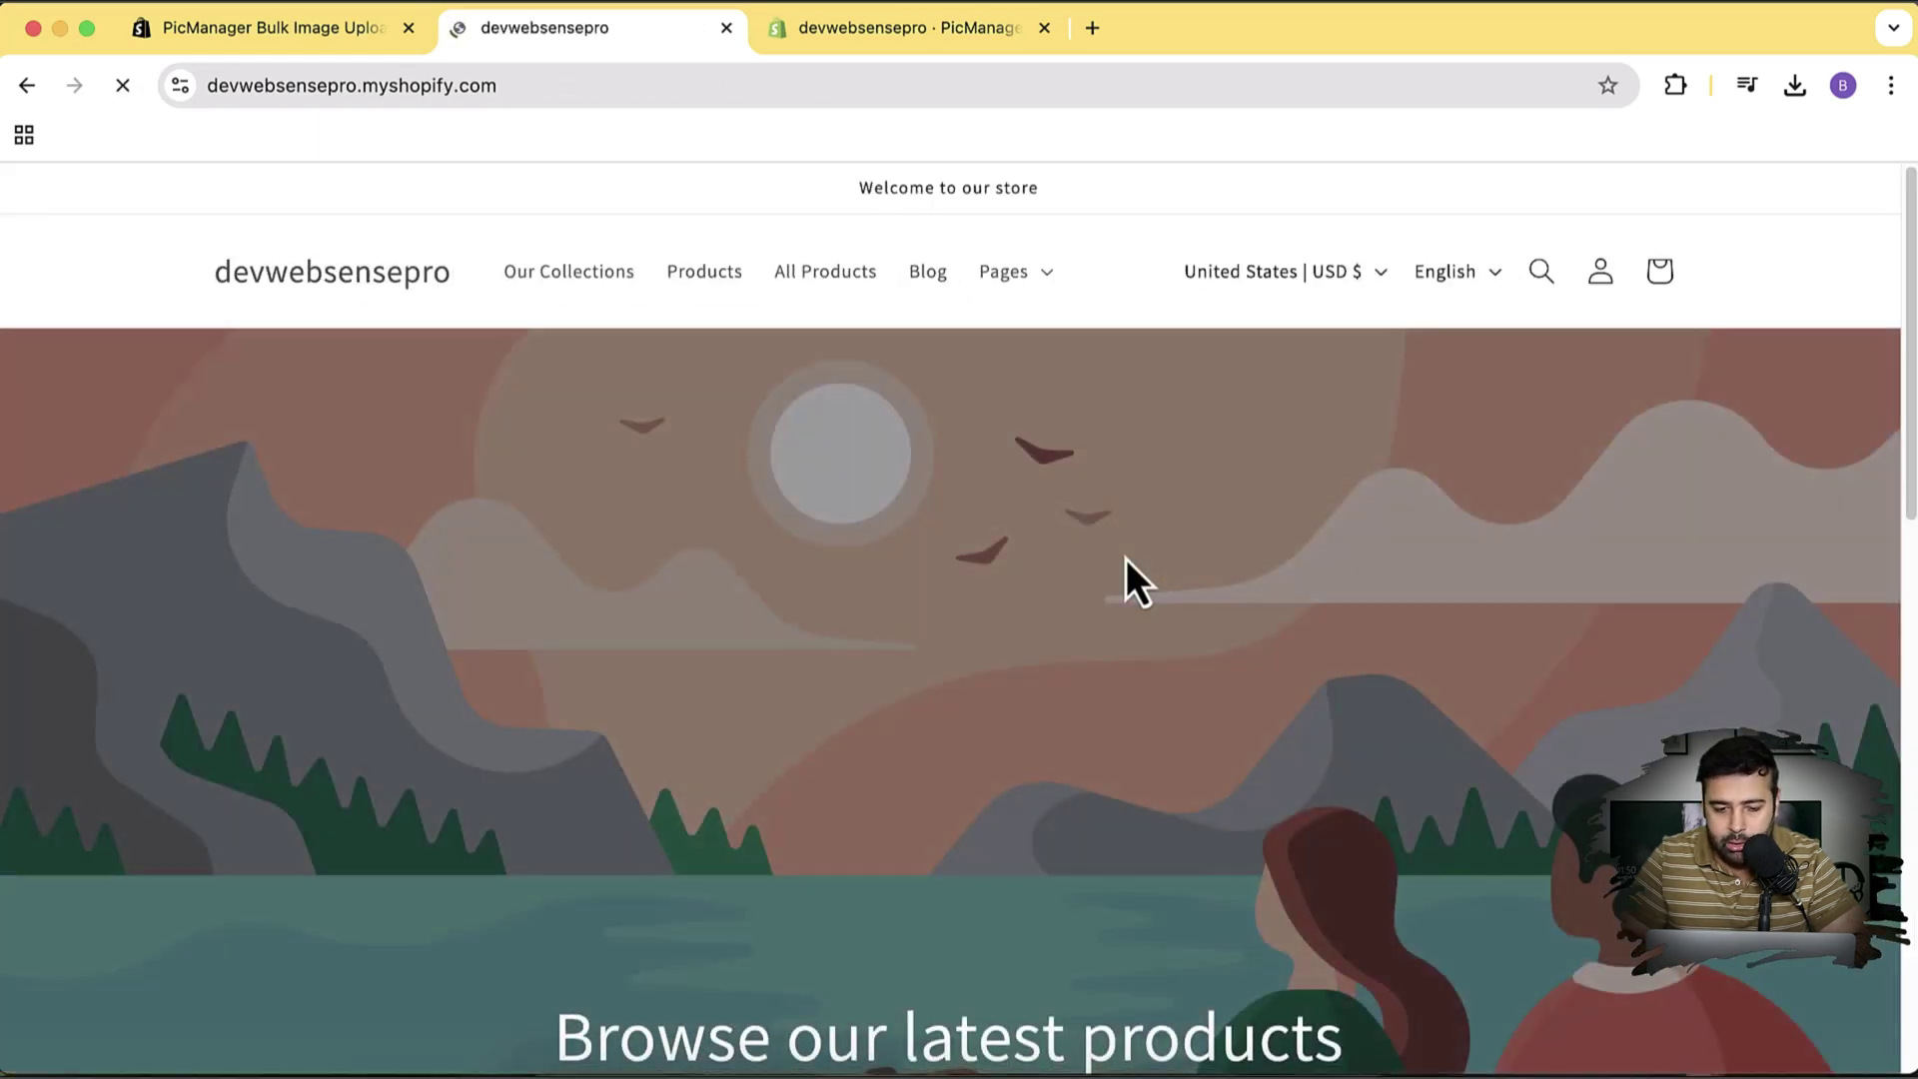
scroll(1149, 492, down, 10)
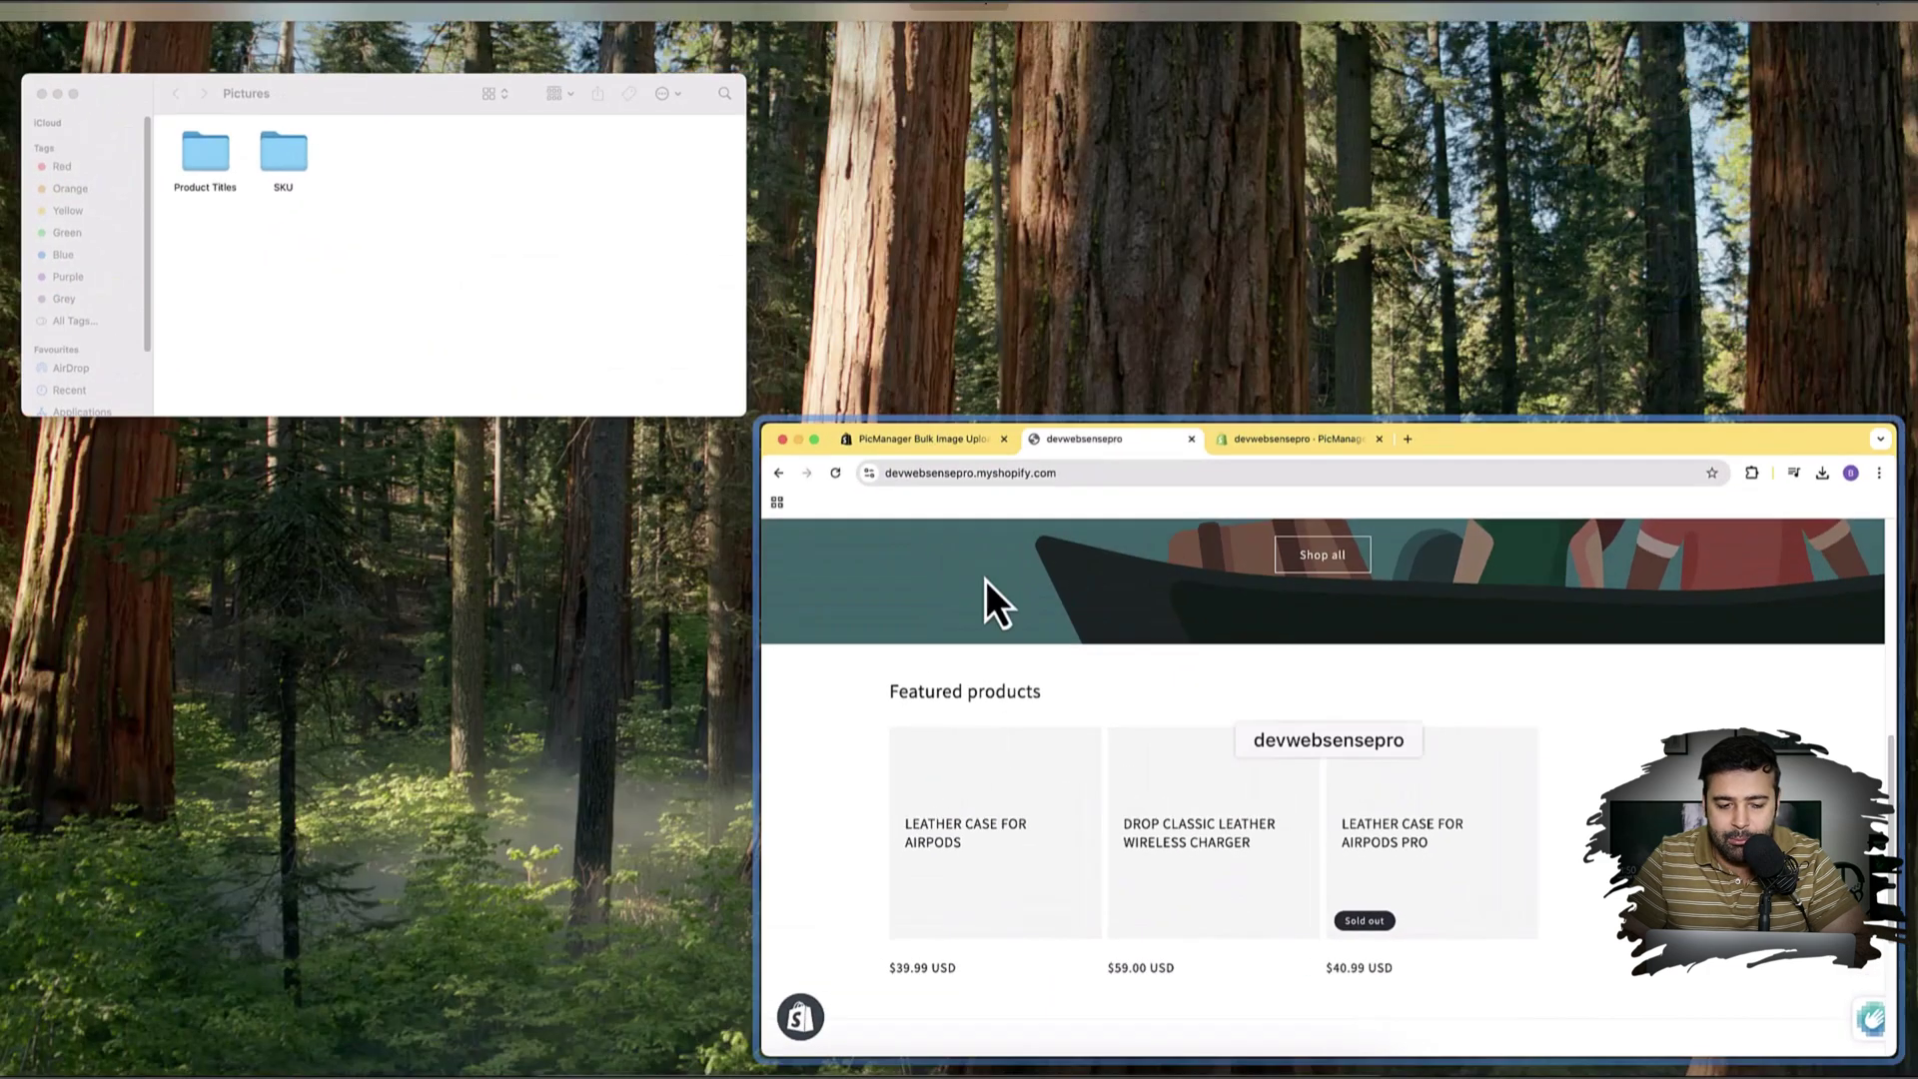
Open the SKU folder in Pictures and examine the numbered file names of the 985 product images
click(813, 531)
double_click(795, 398)
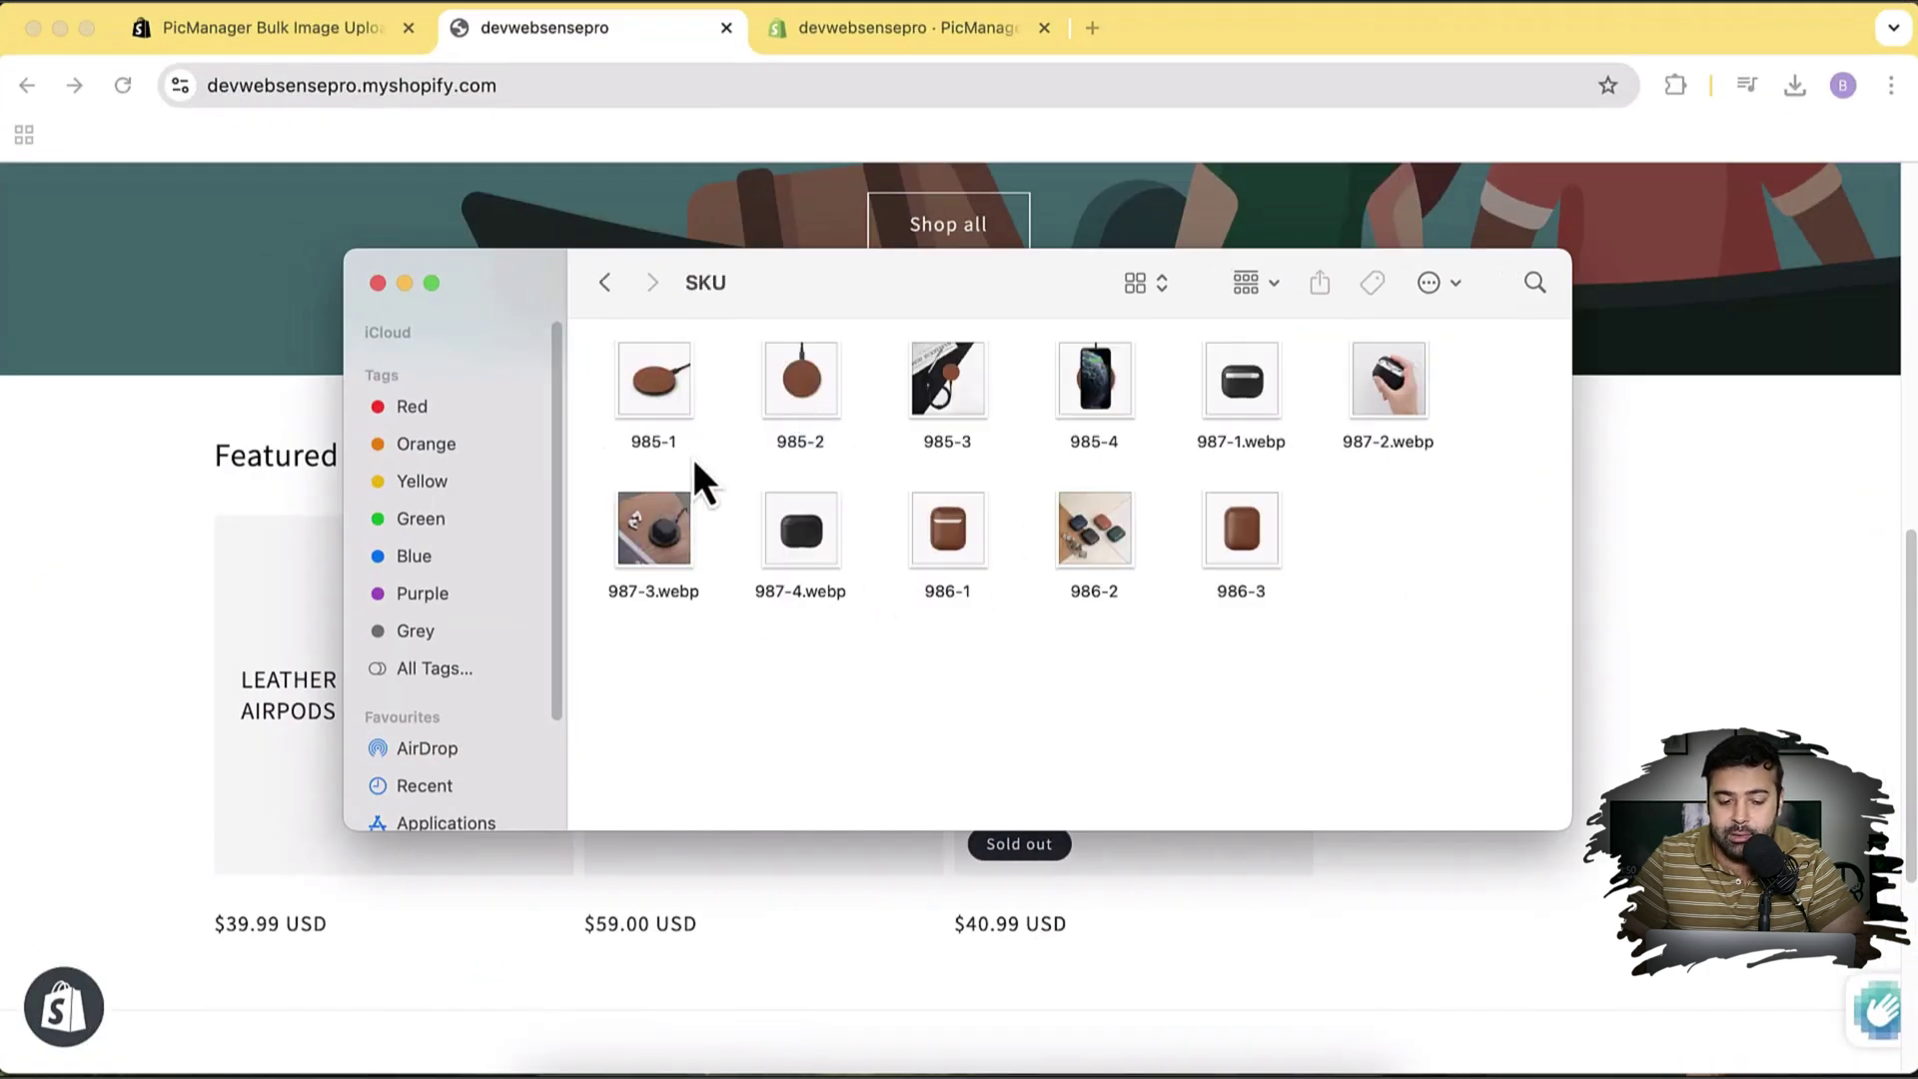
click(658, 412)
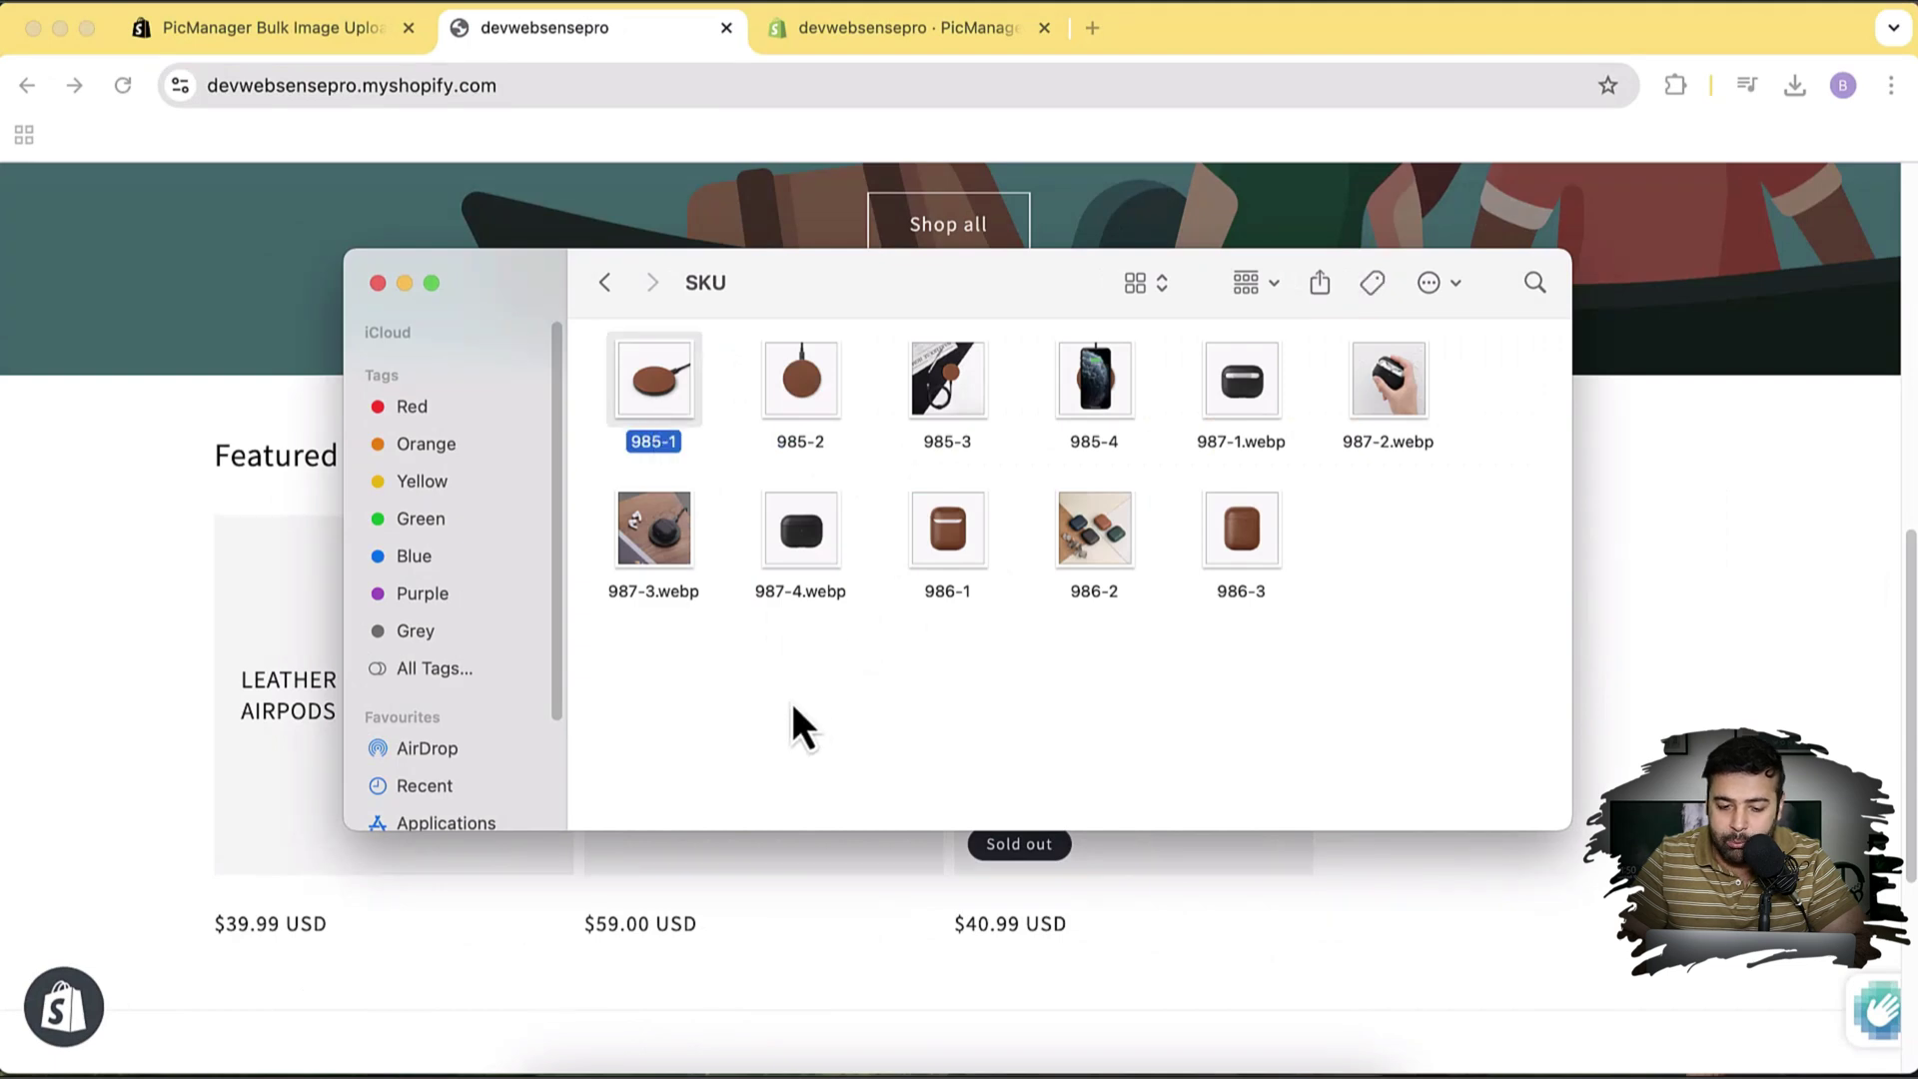
click(1123, 393)
click(675, 410)
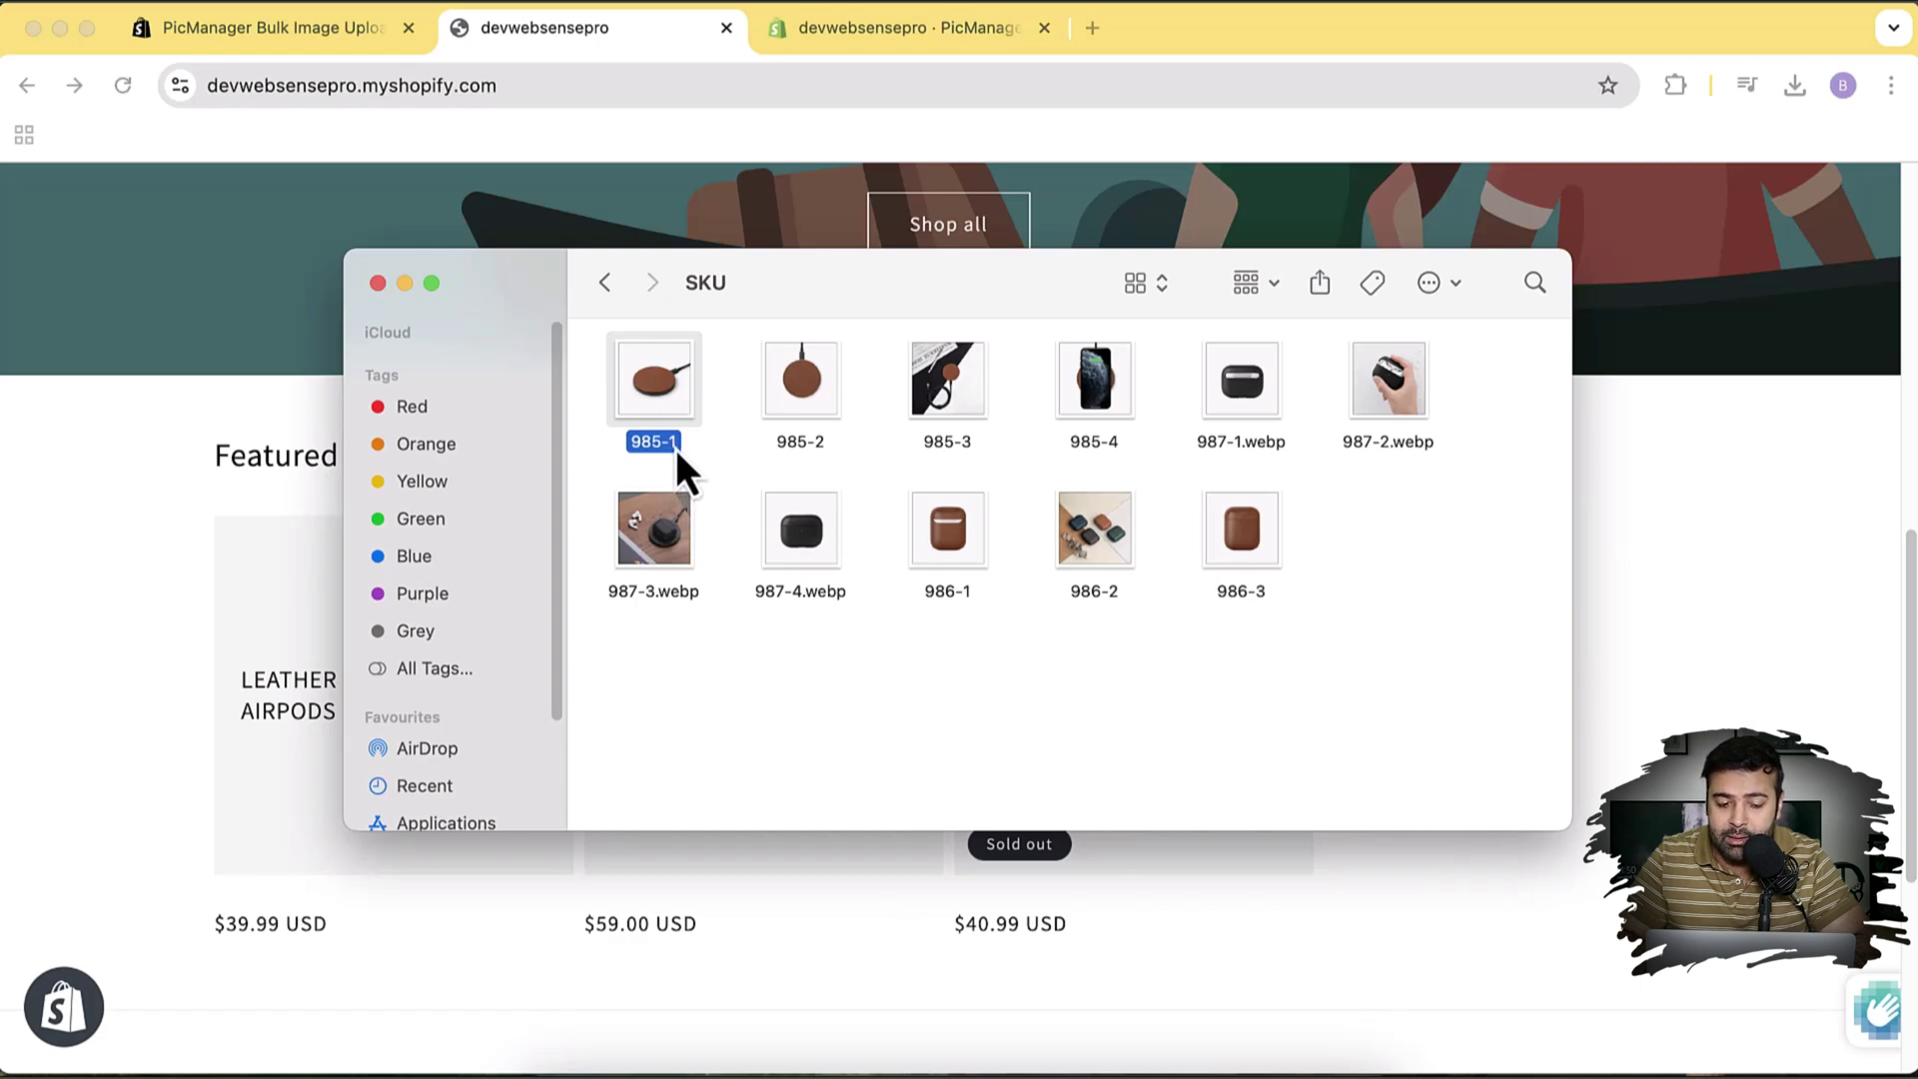
click(809, 409)
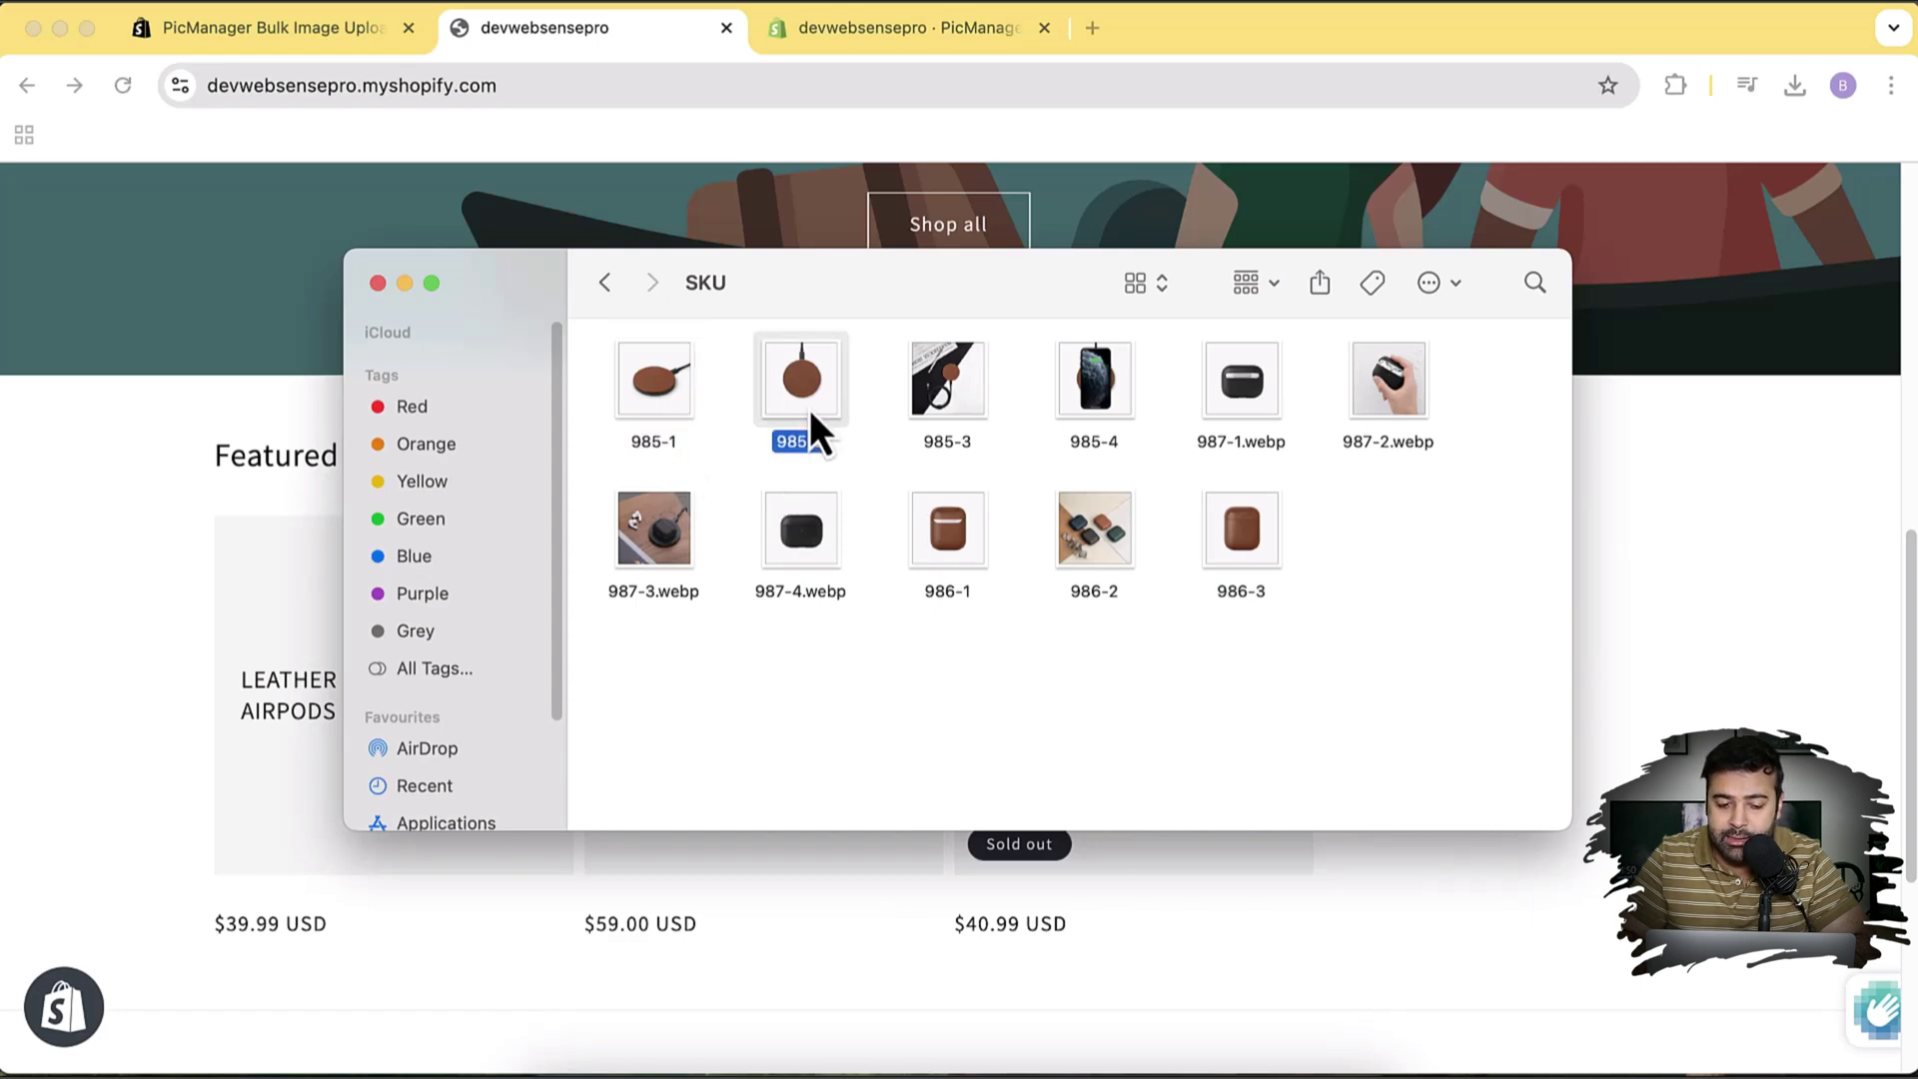
click(942, 388)
click(1063, 404)
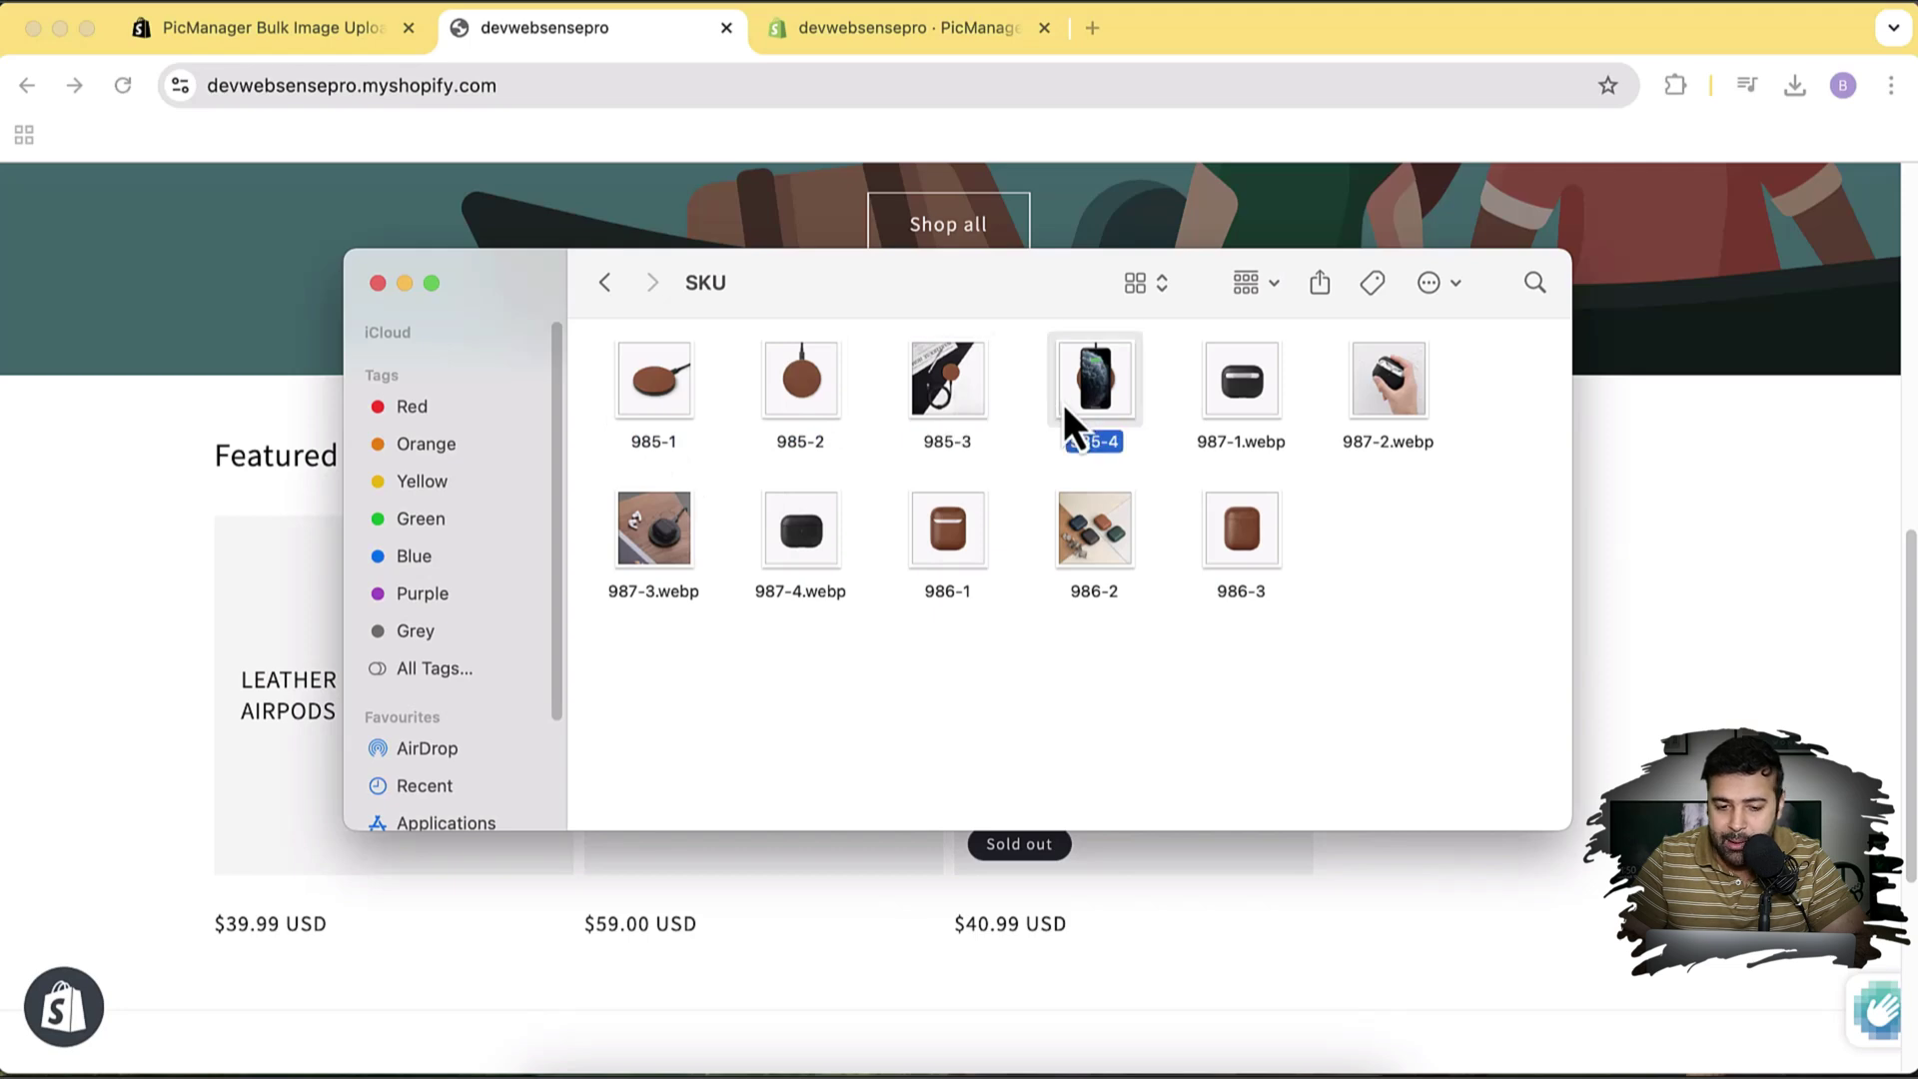
Compare PicManager's matching criteria with the image file names in the SKU folder and return to the settings
click(959, 44)
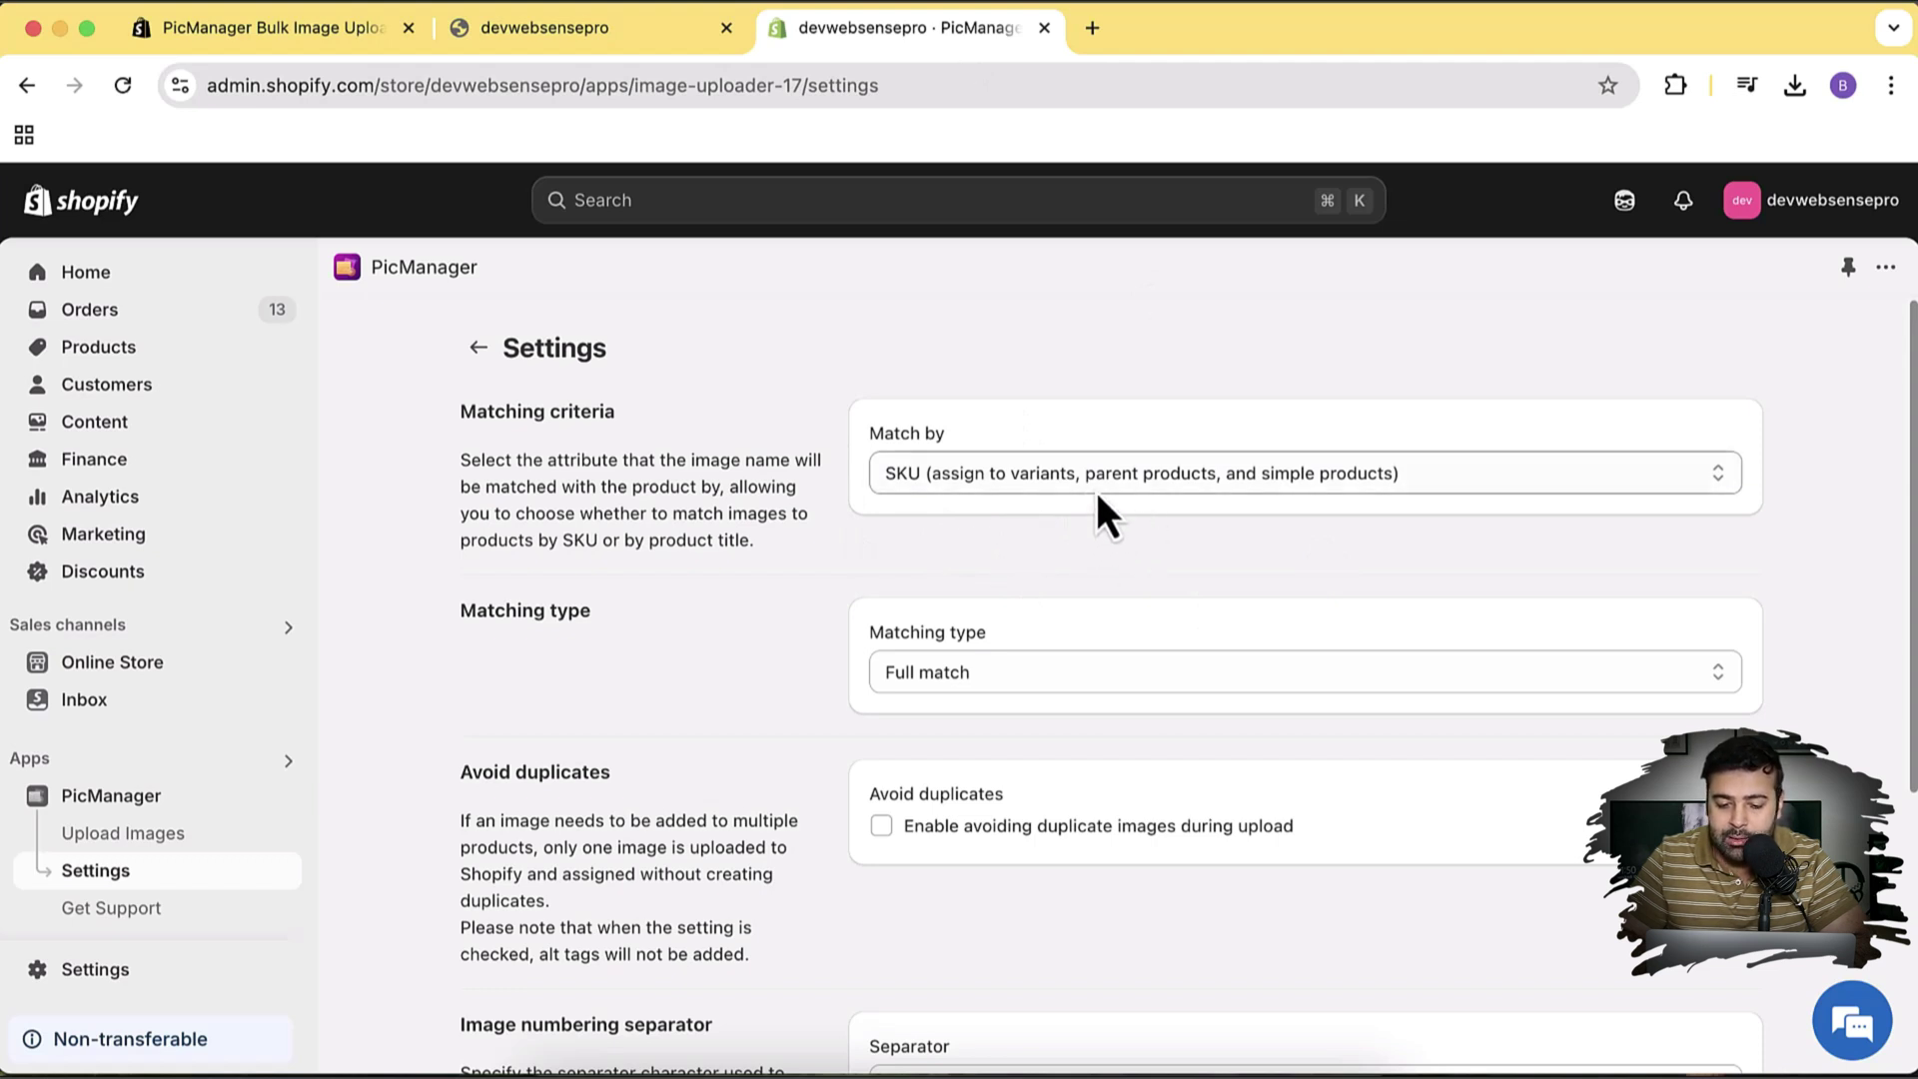
key(ctrl+Up)
click(668, 336)
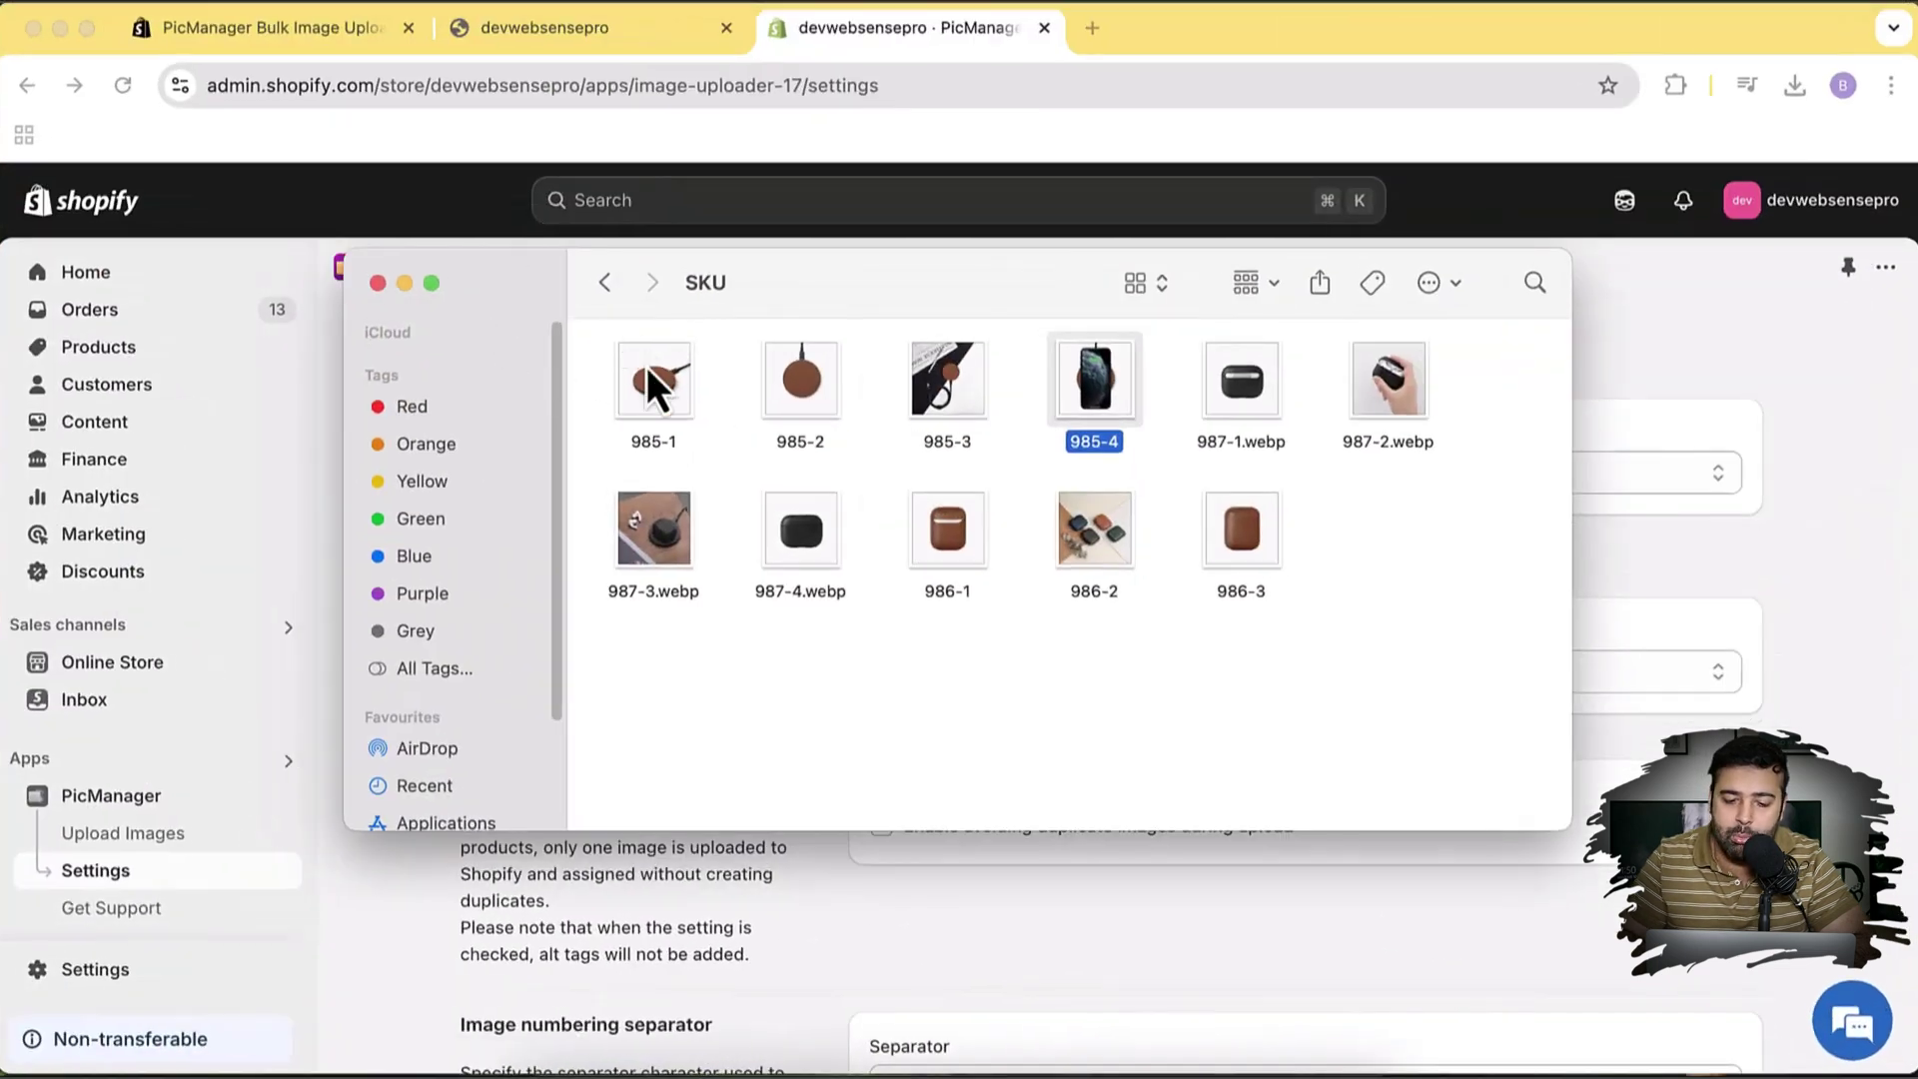
click(1697, 357)
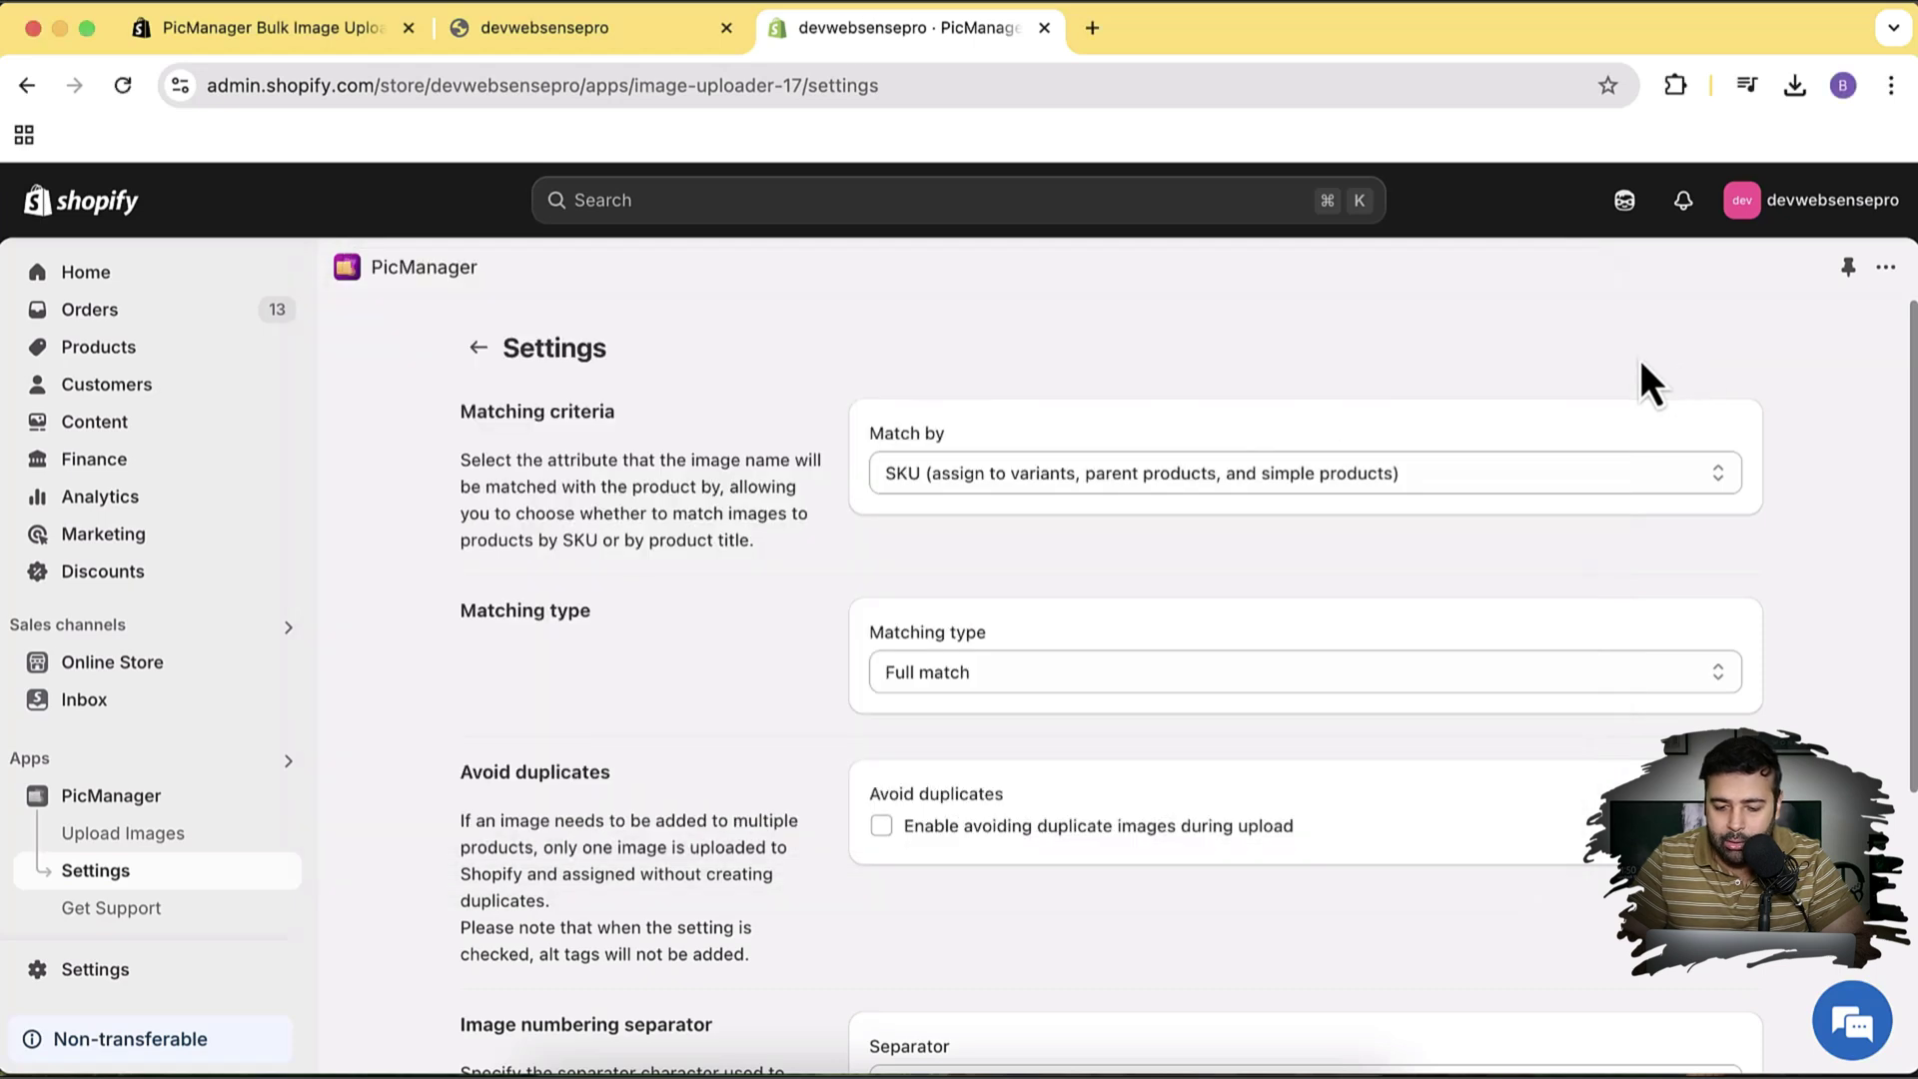
Try Title (assign to parent products and simple products) as matching criterion and return it to SKU (assign to variants, parent products, and simple products)
scroll(1641, 360, down, 1)
click(1555, 460)
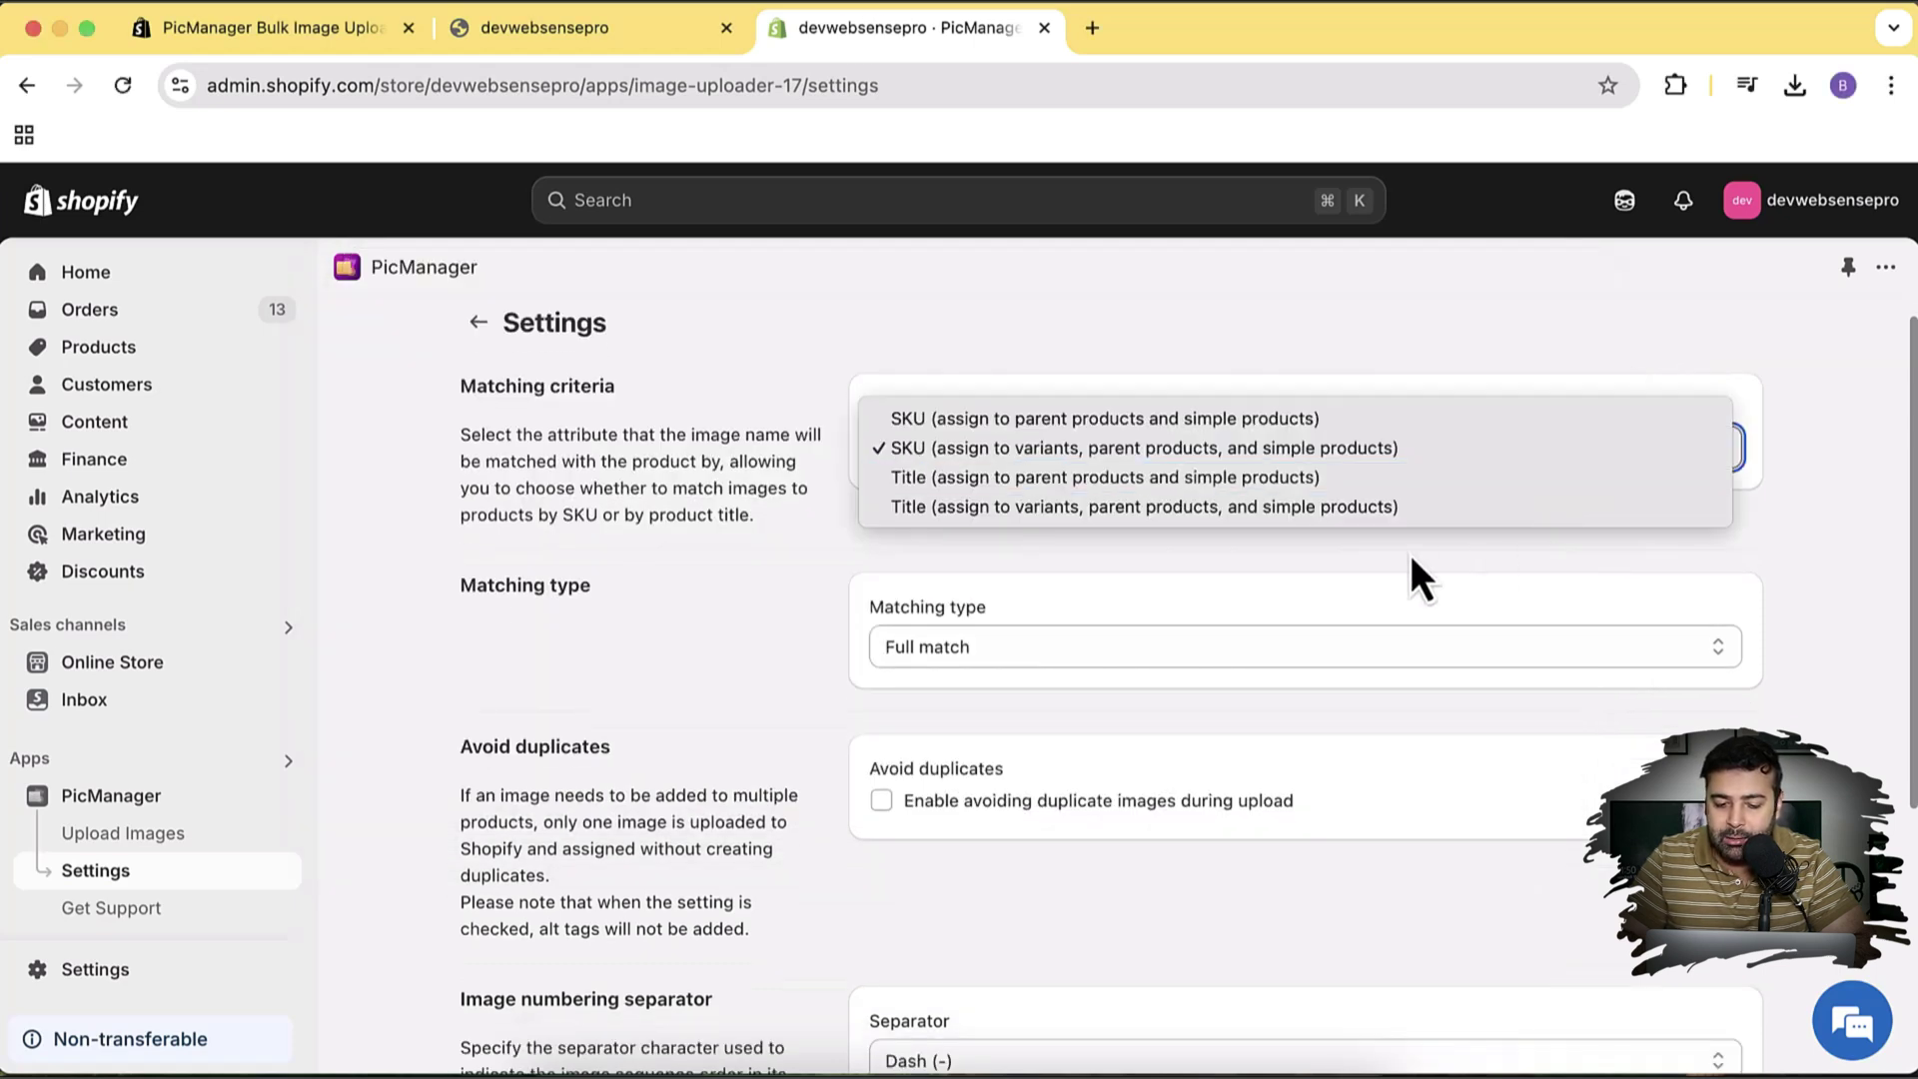
click(1185, 483)
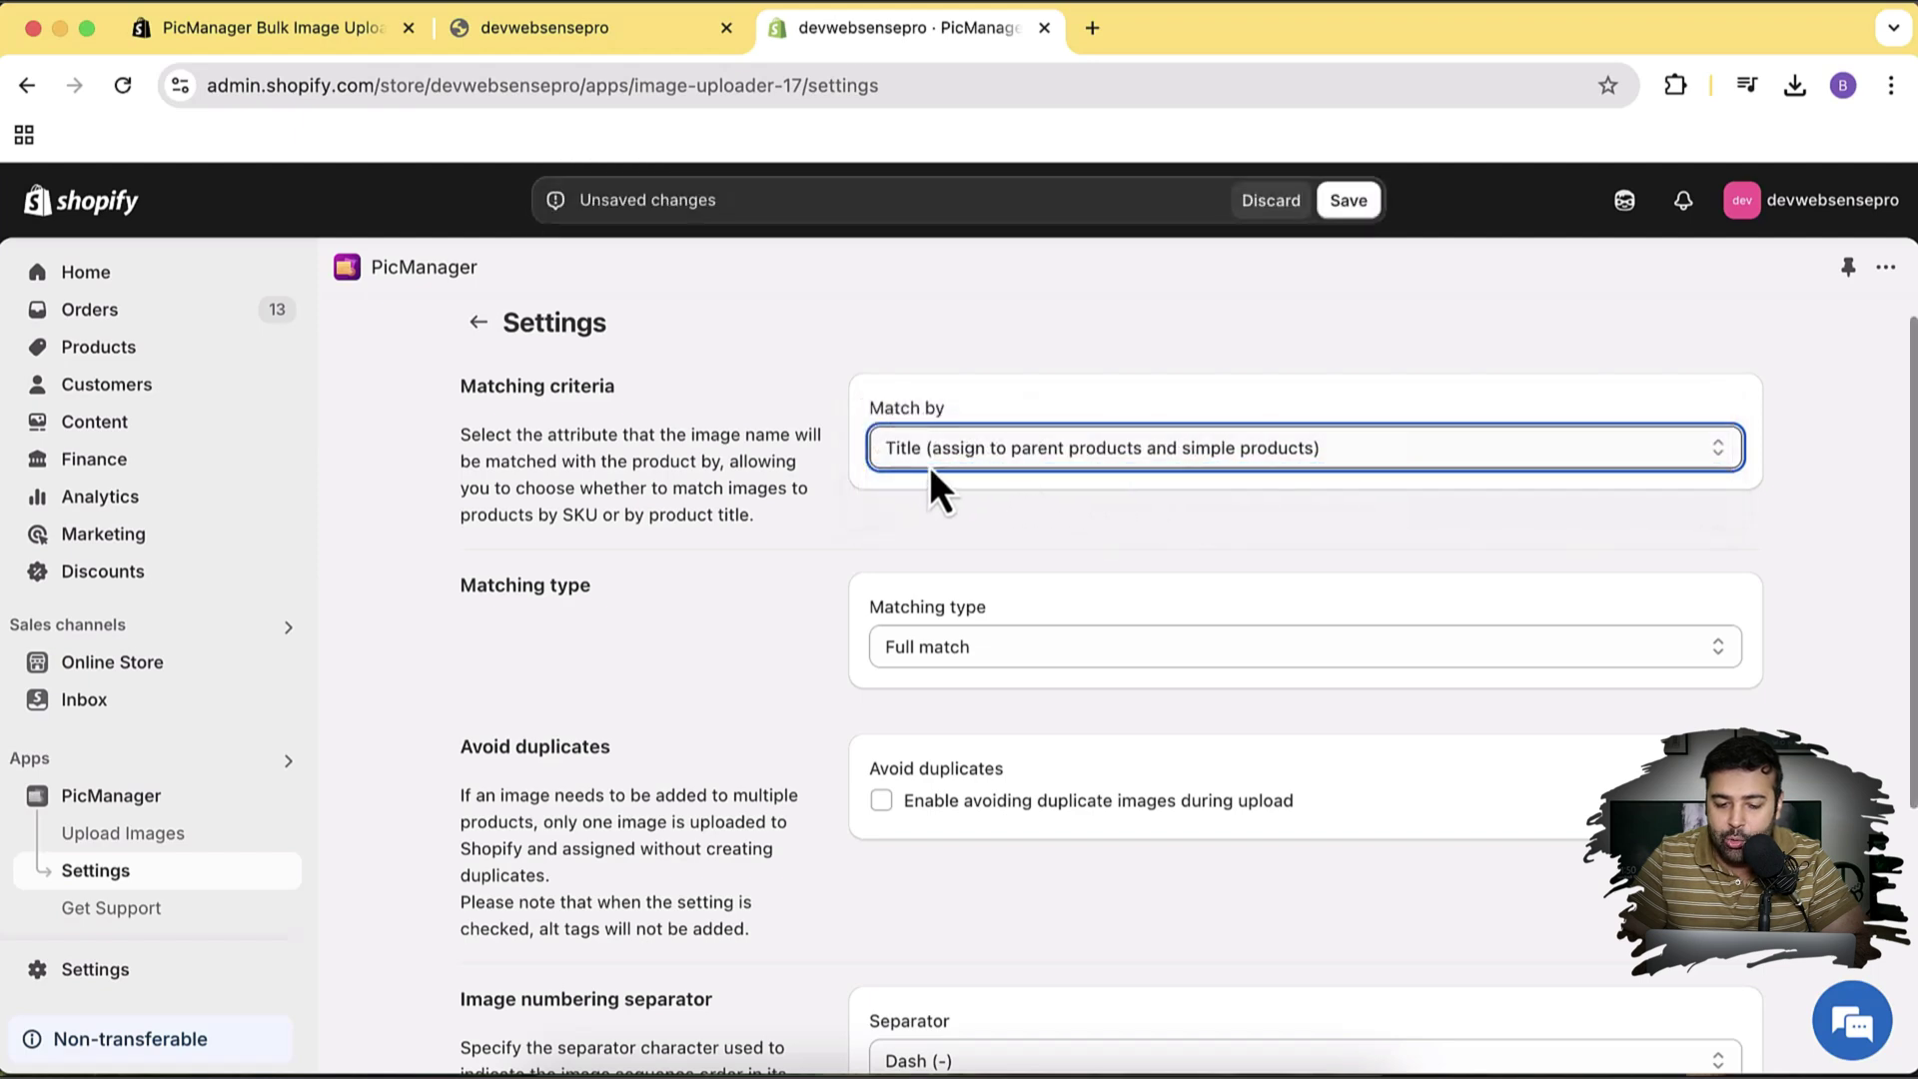
click(1101, 459)
click(1037, 420)
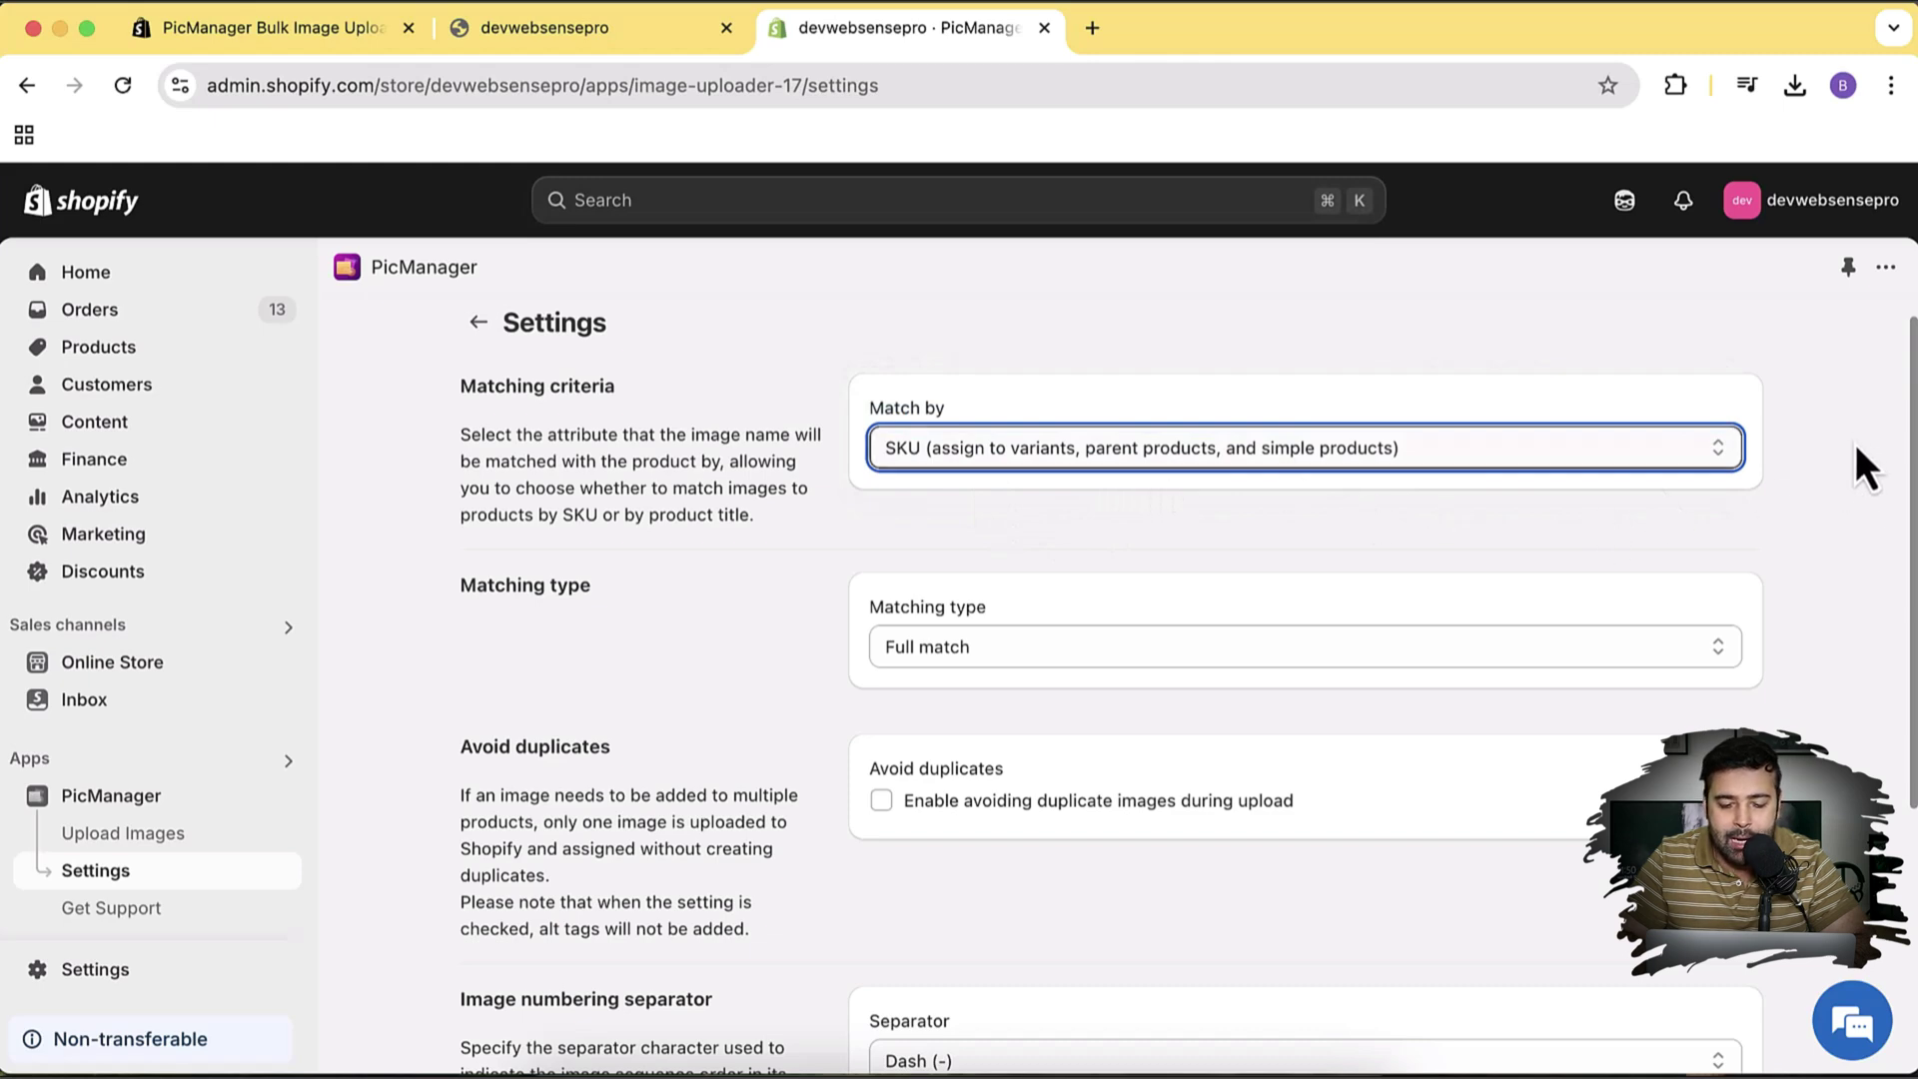
Review the matching type options and keep Full match
scroll(1857, 444, down, 3)
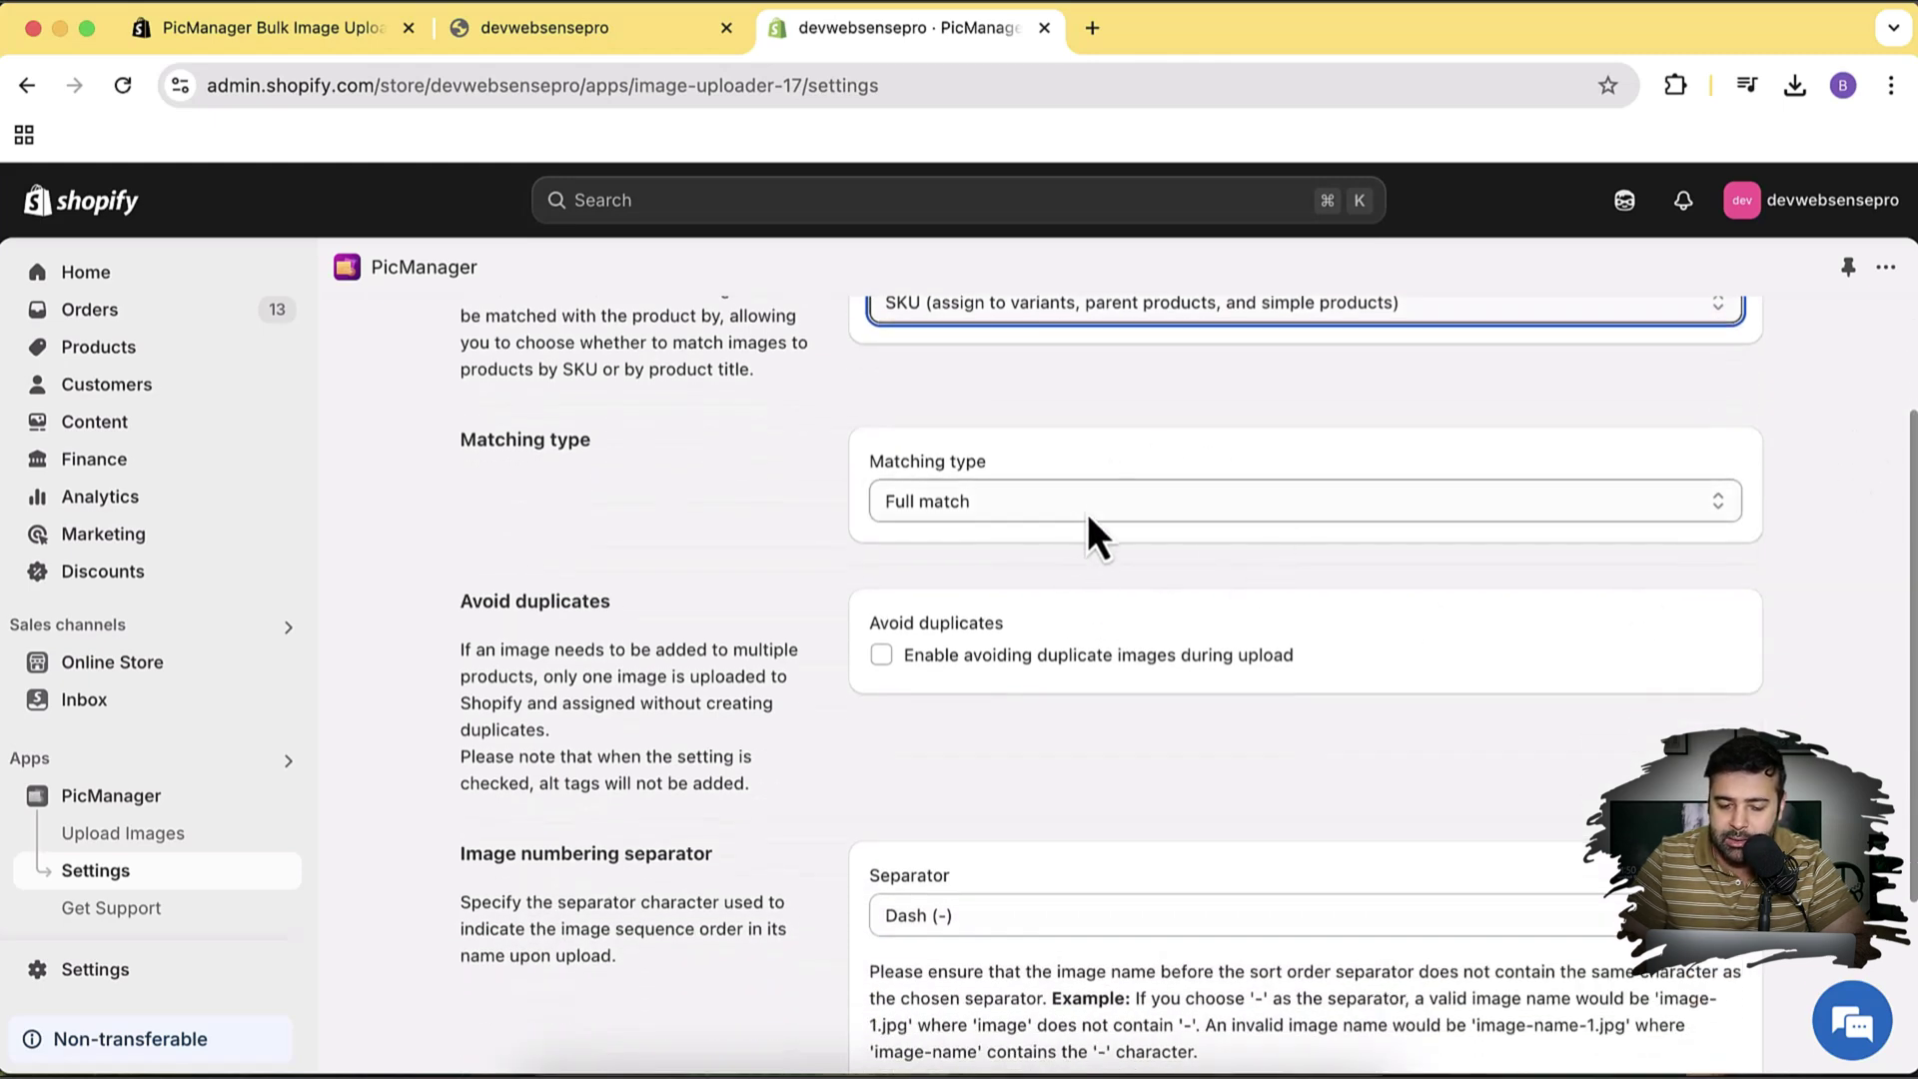
click(1114, 504)
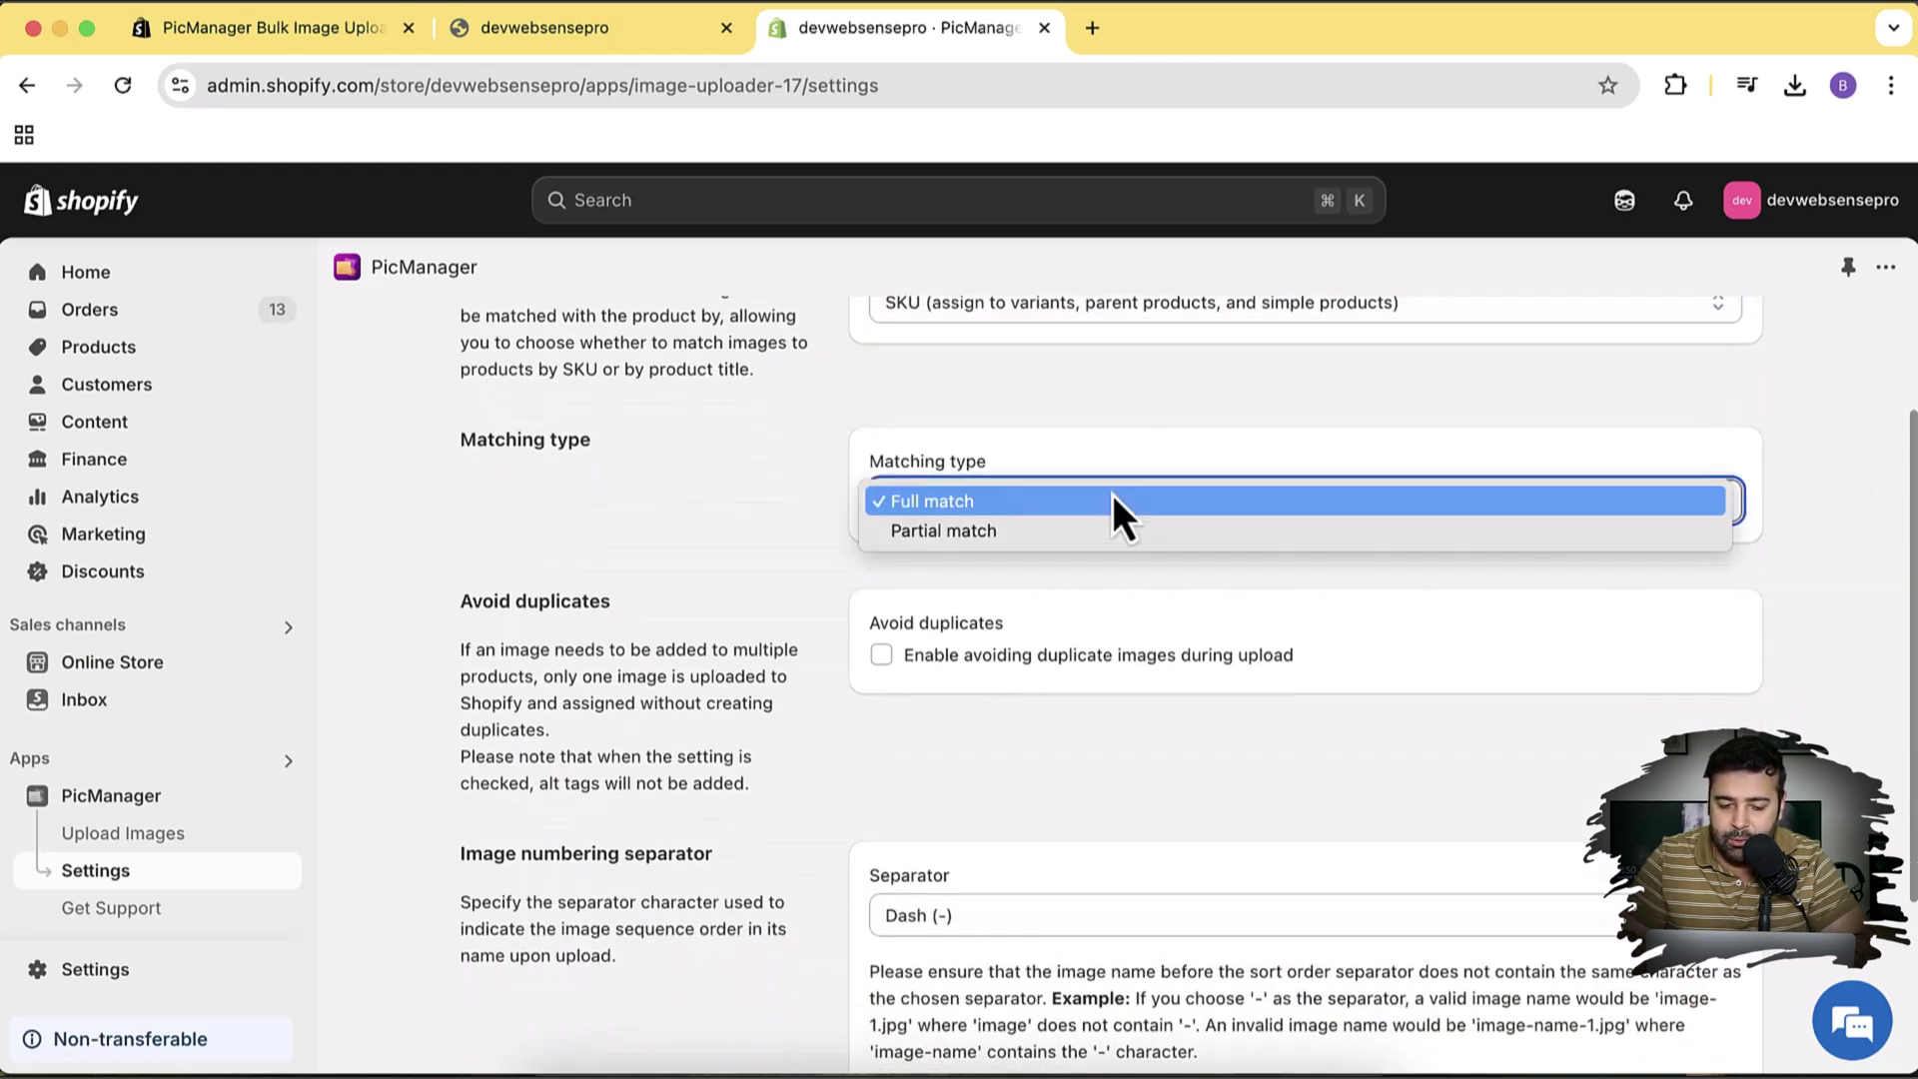
click(985, 504)
Review the image numbering separator options, keep Dash (-), and read the file naming rule for separators
scroll(1725, 492, down, 5)
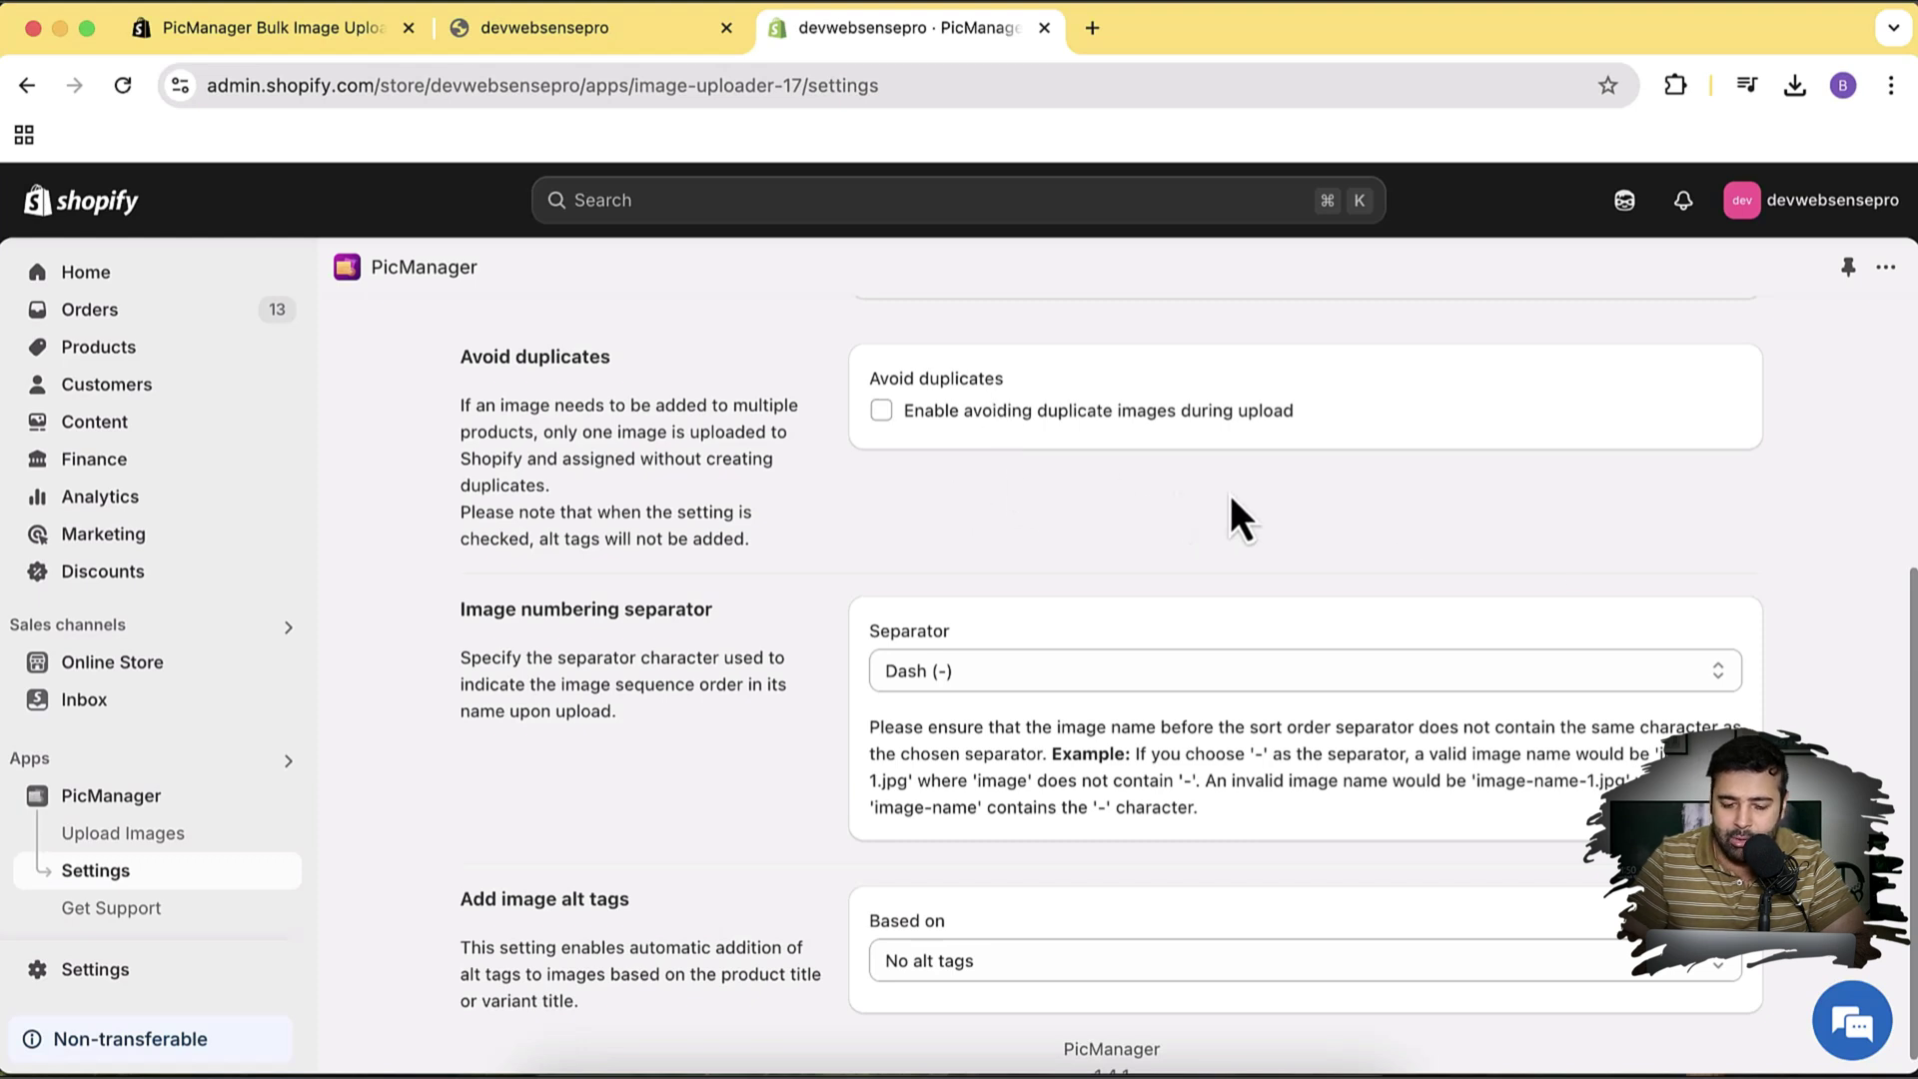
scroll(1793, 466, down, 1)
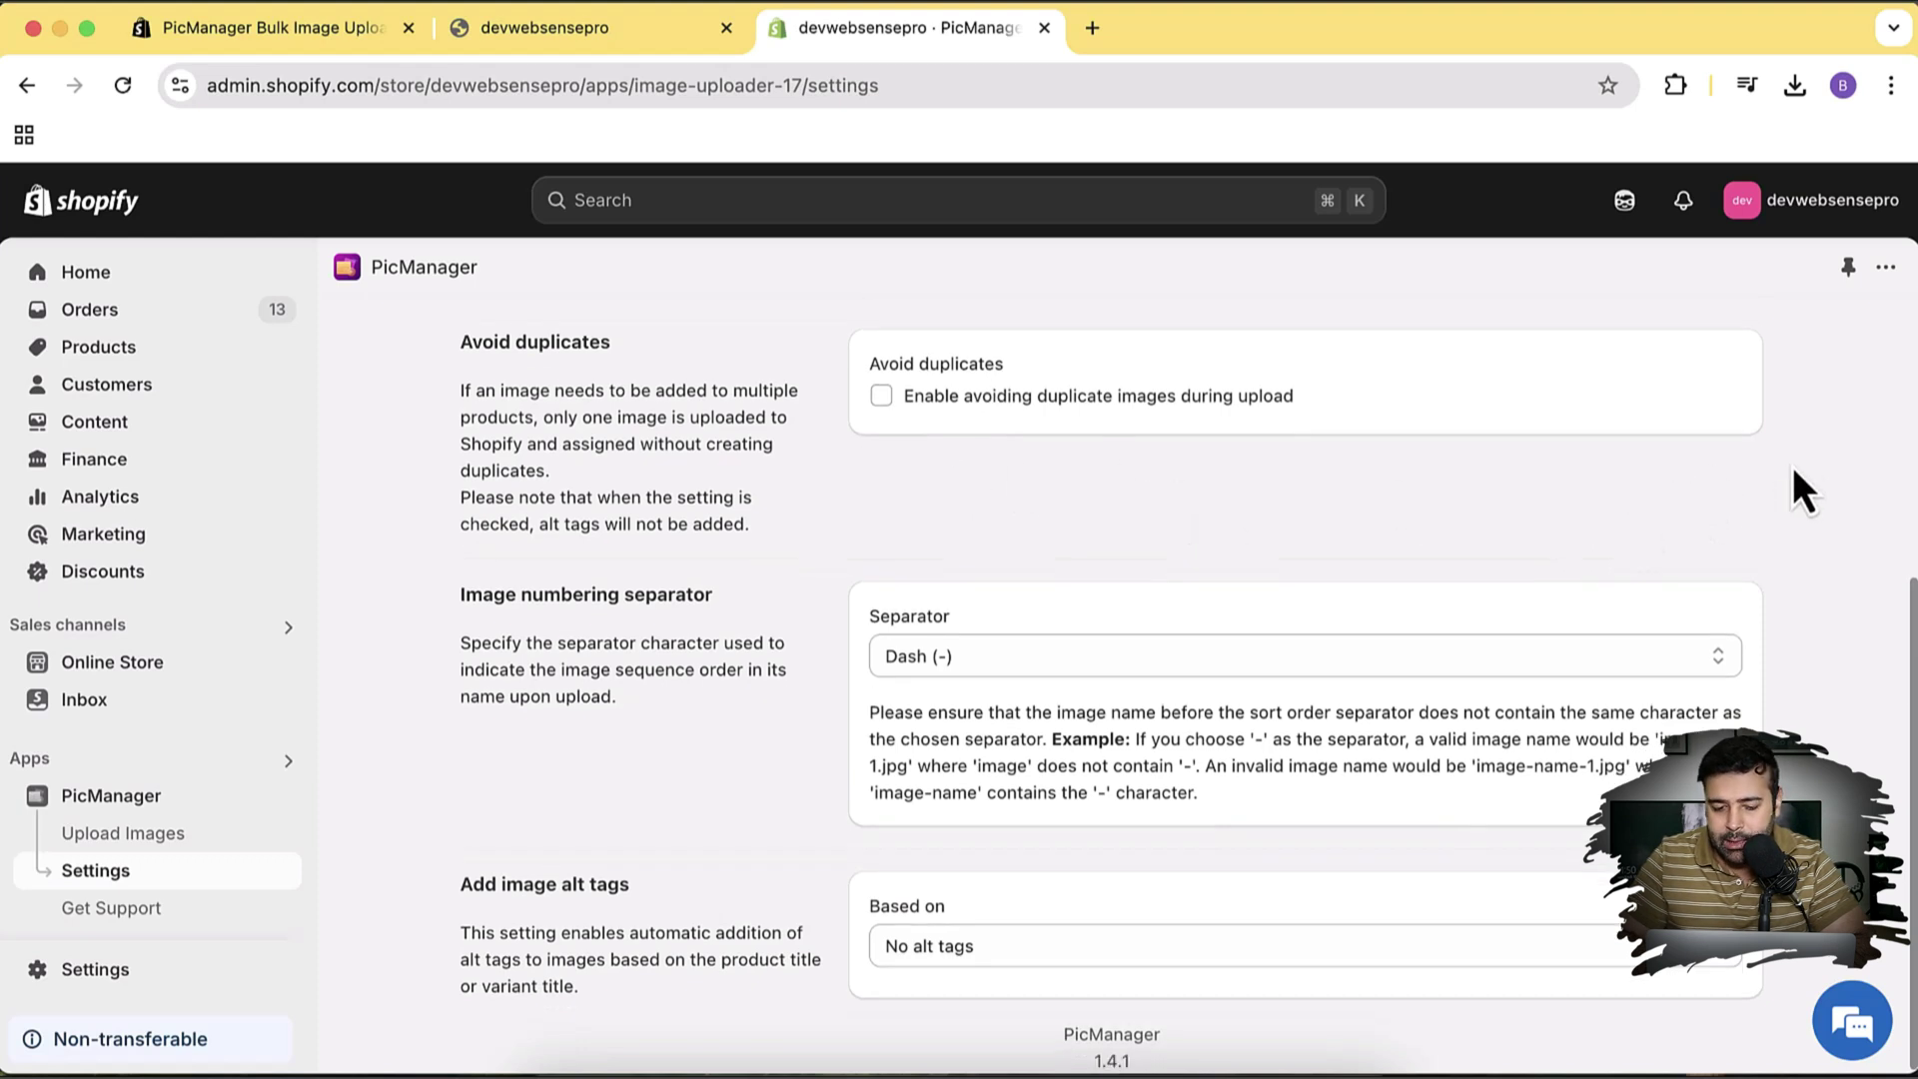
click(1171, 661)
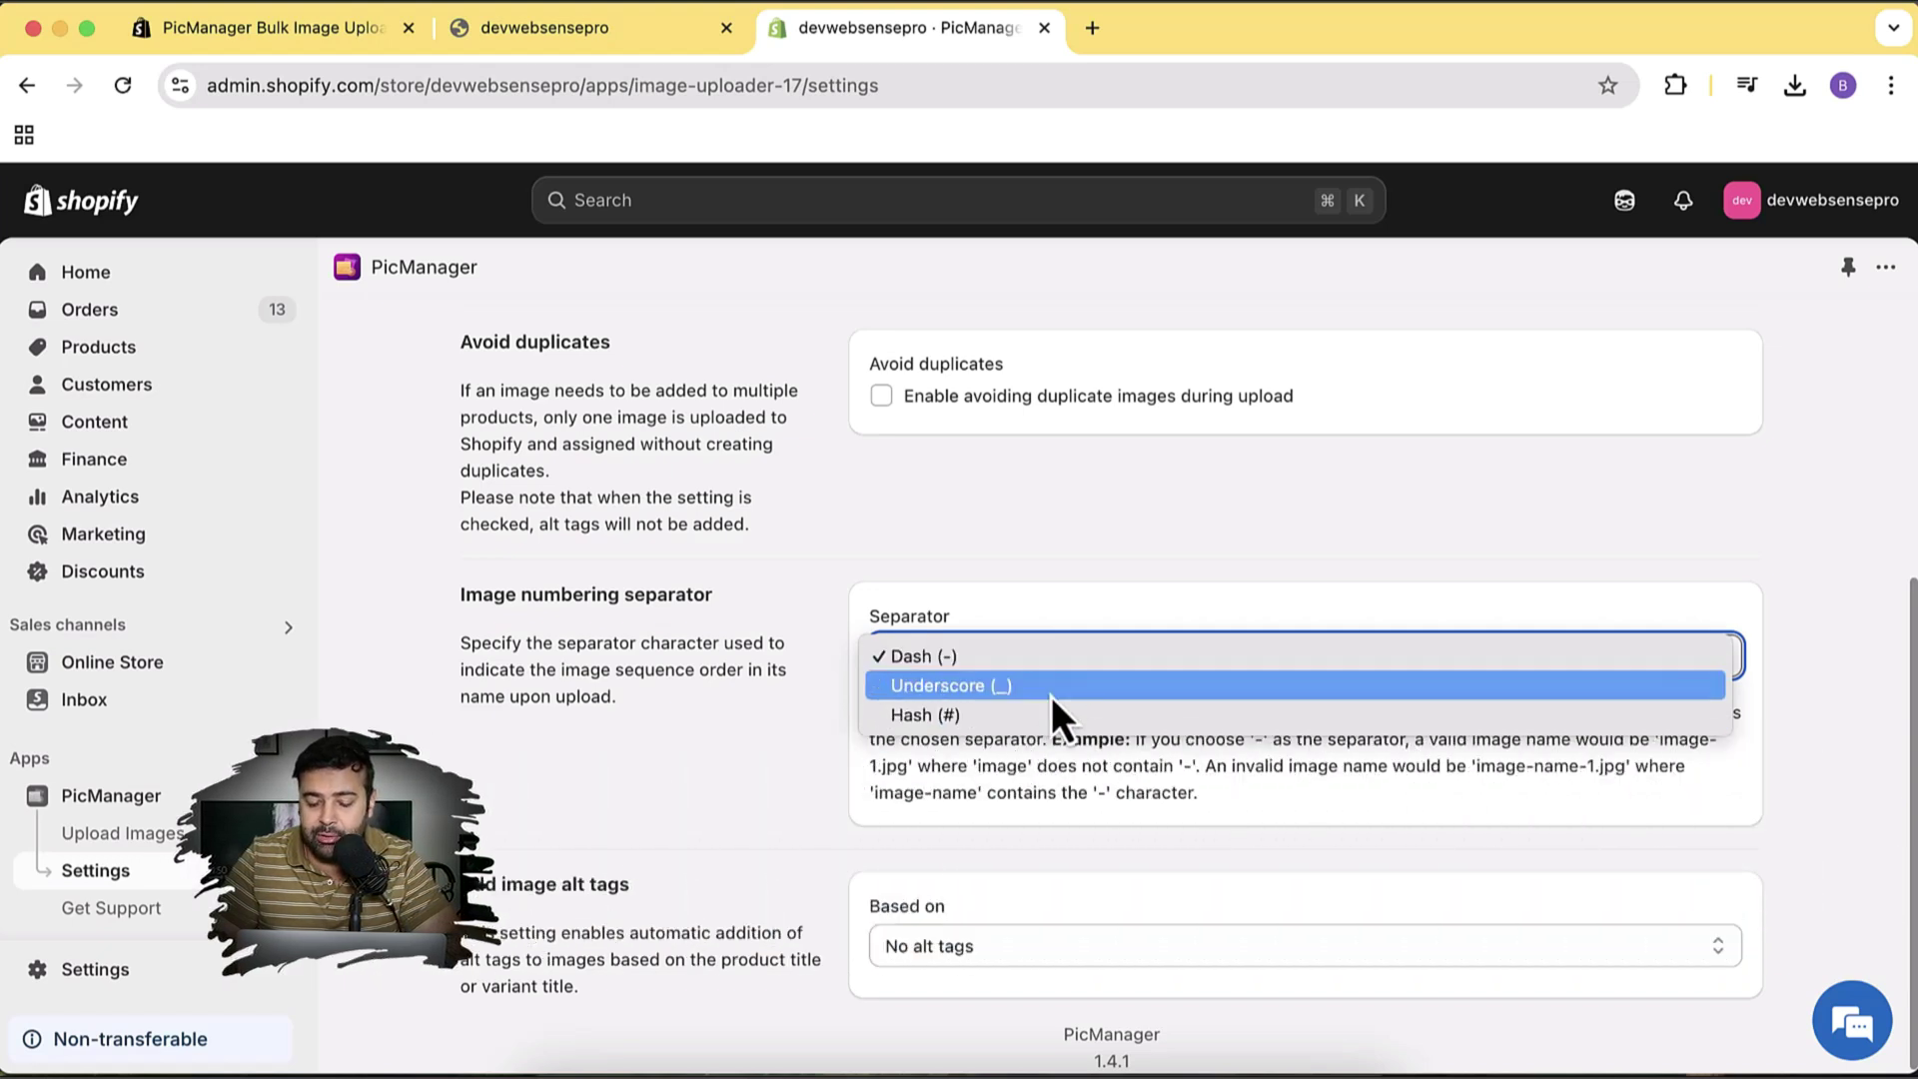
click(1112, 585)
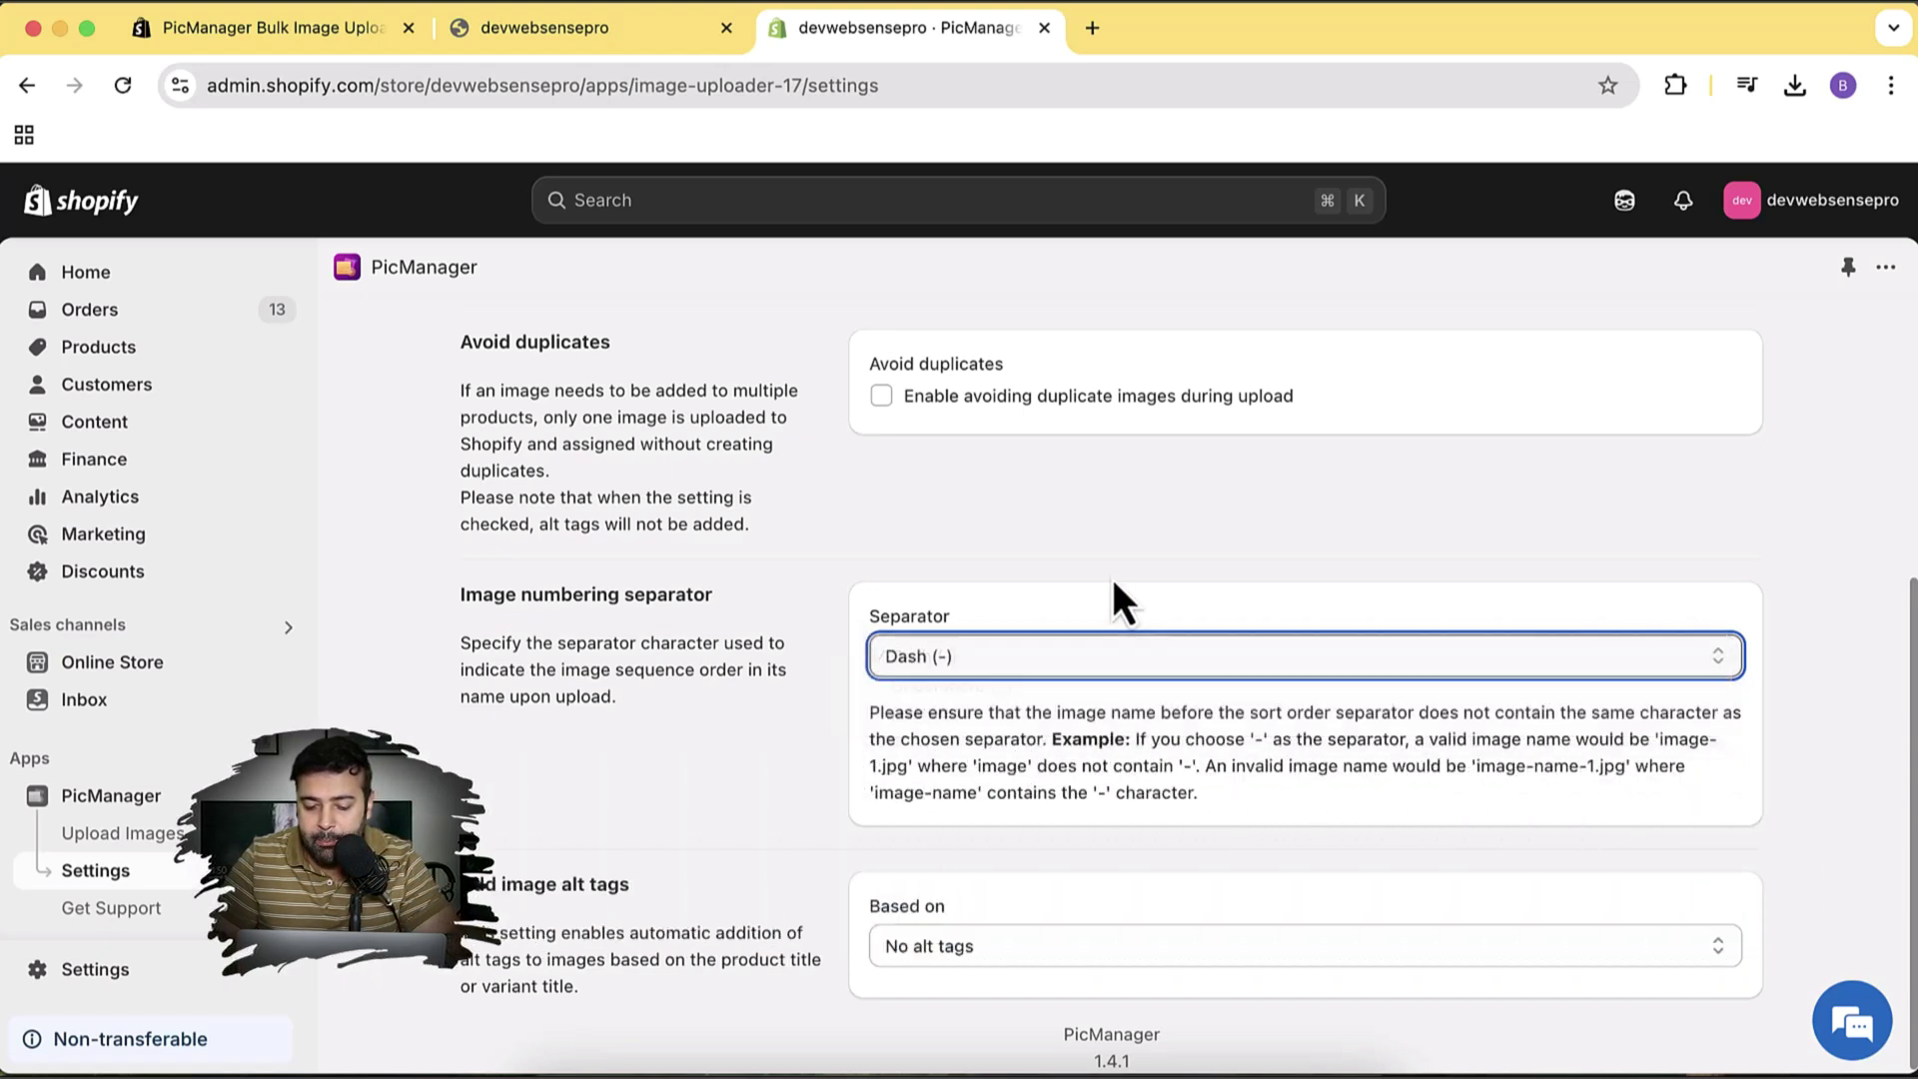
drag(1198, 792, 869, 711)
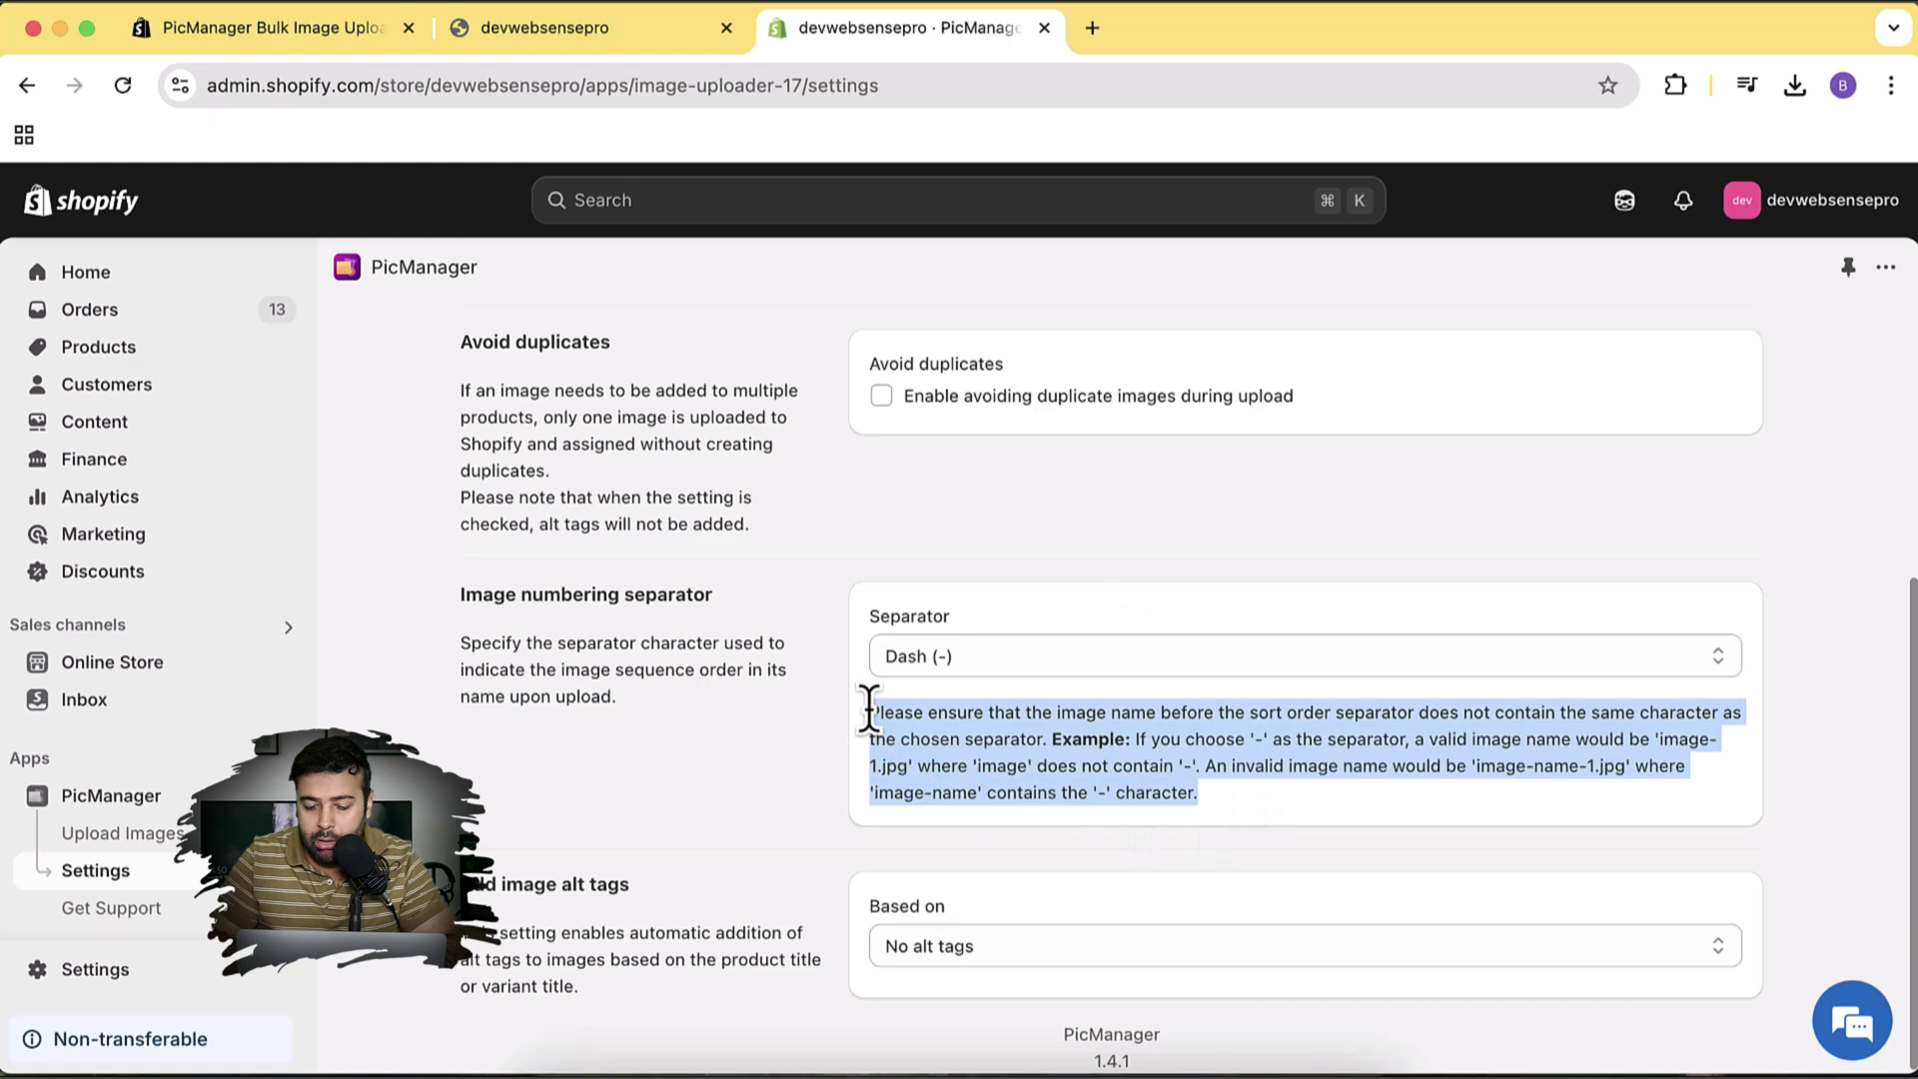
Examine the valid file name example in the separator rule, picking out the base name and the sequence number
click(1002, 767)
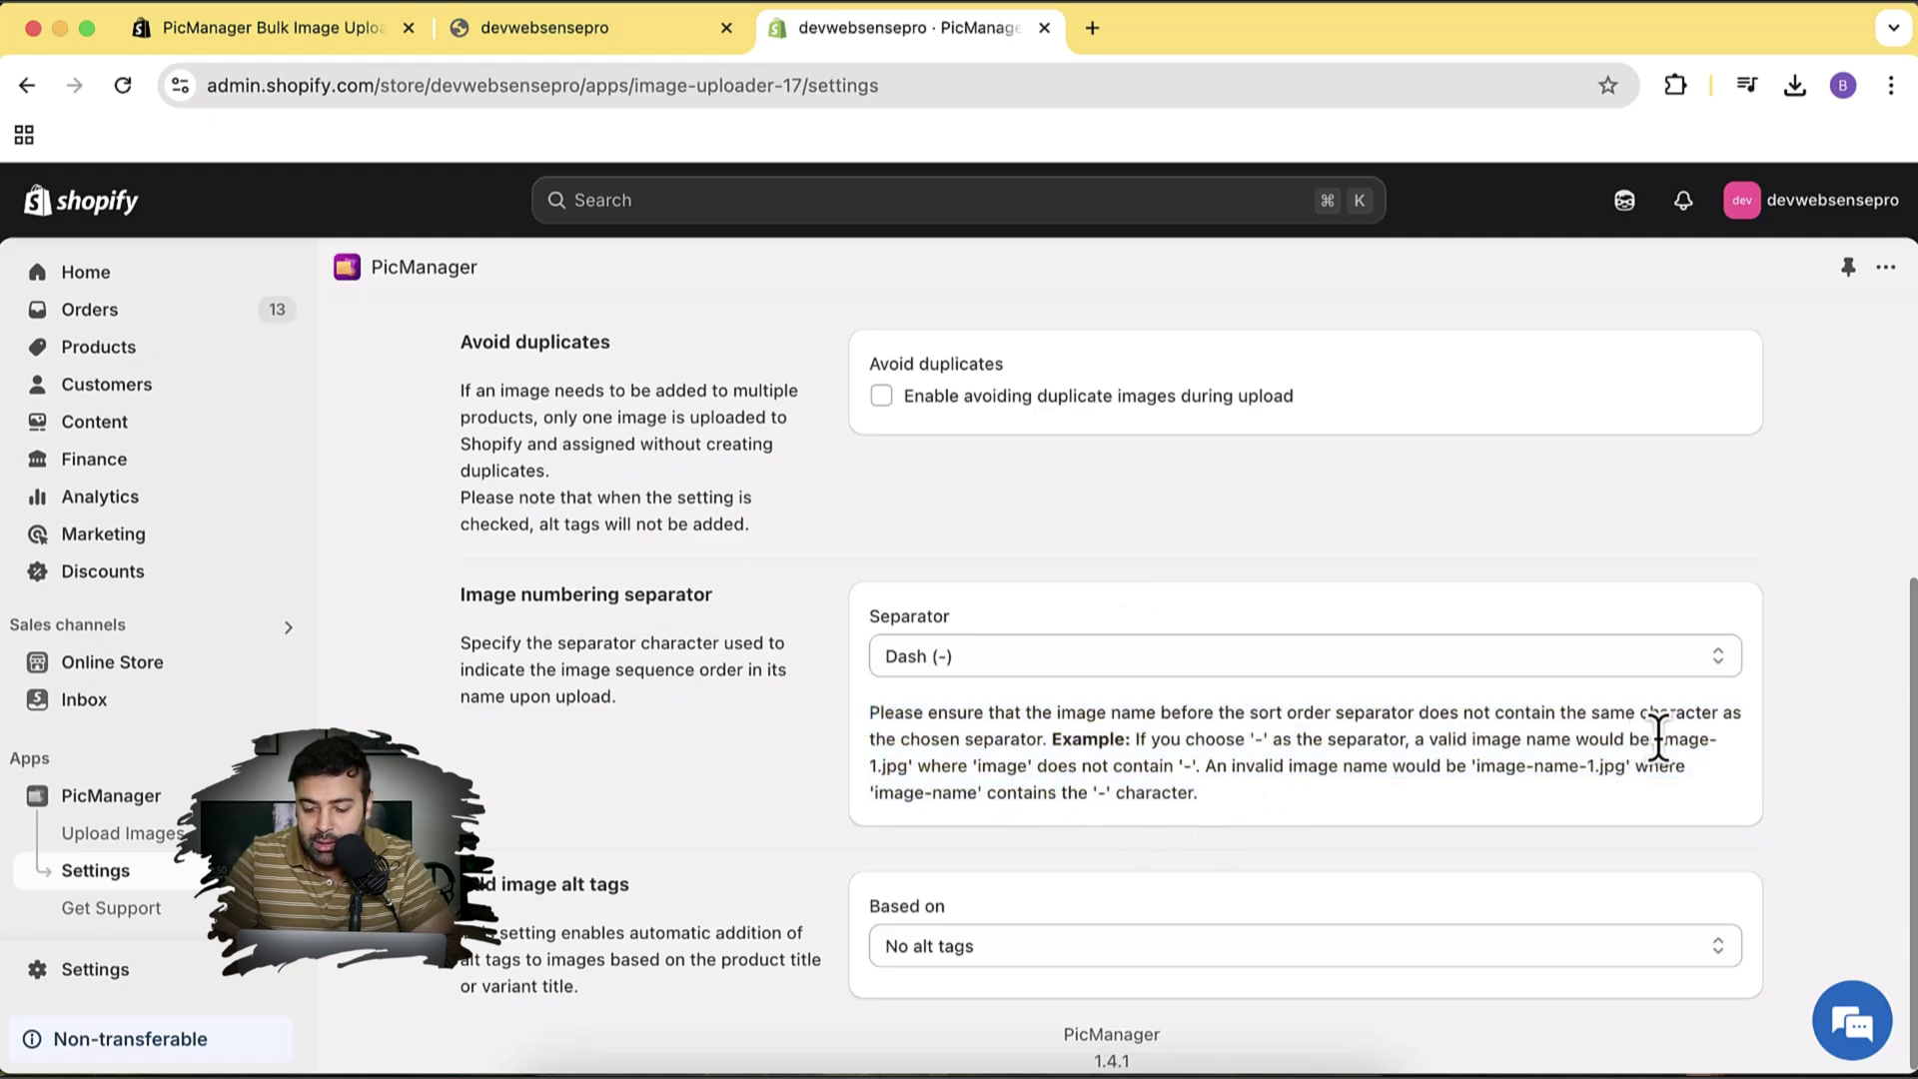
drag(1656, 739, 1165, 859)
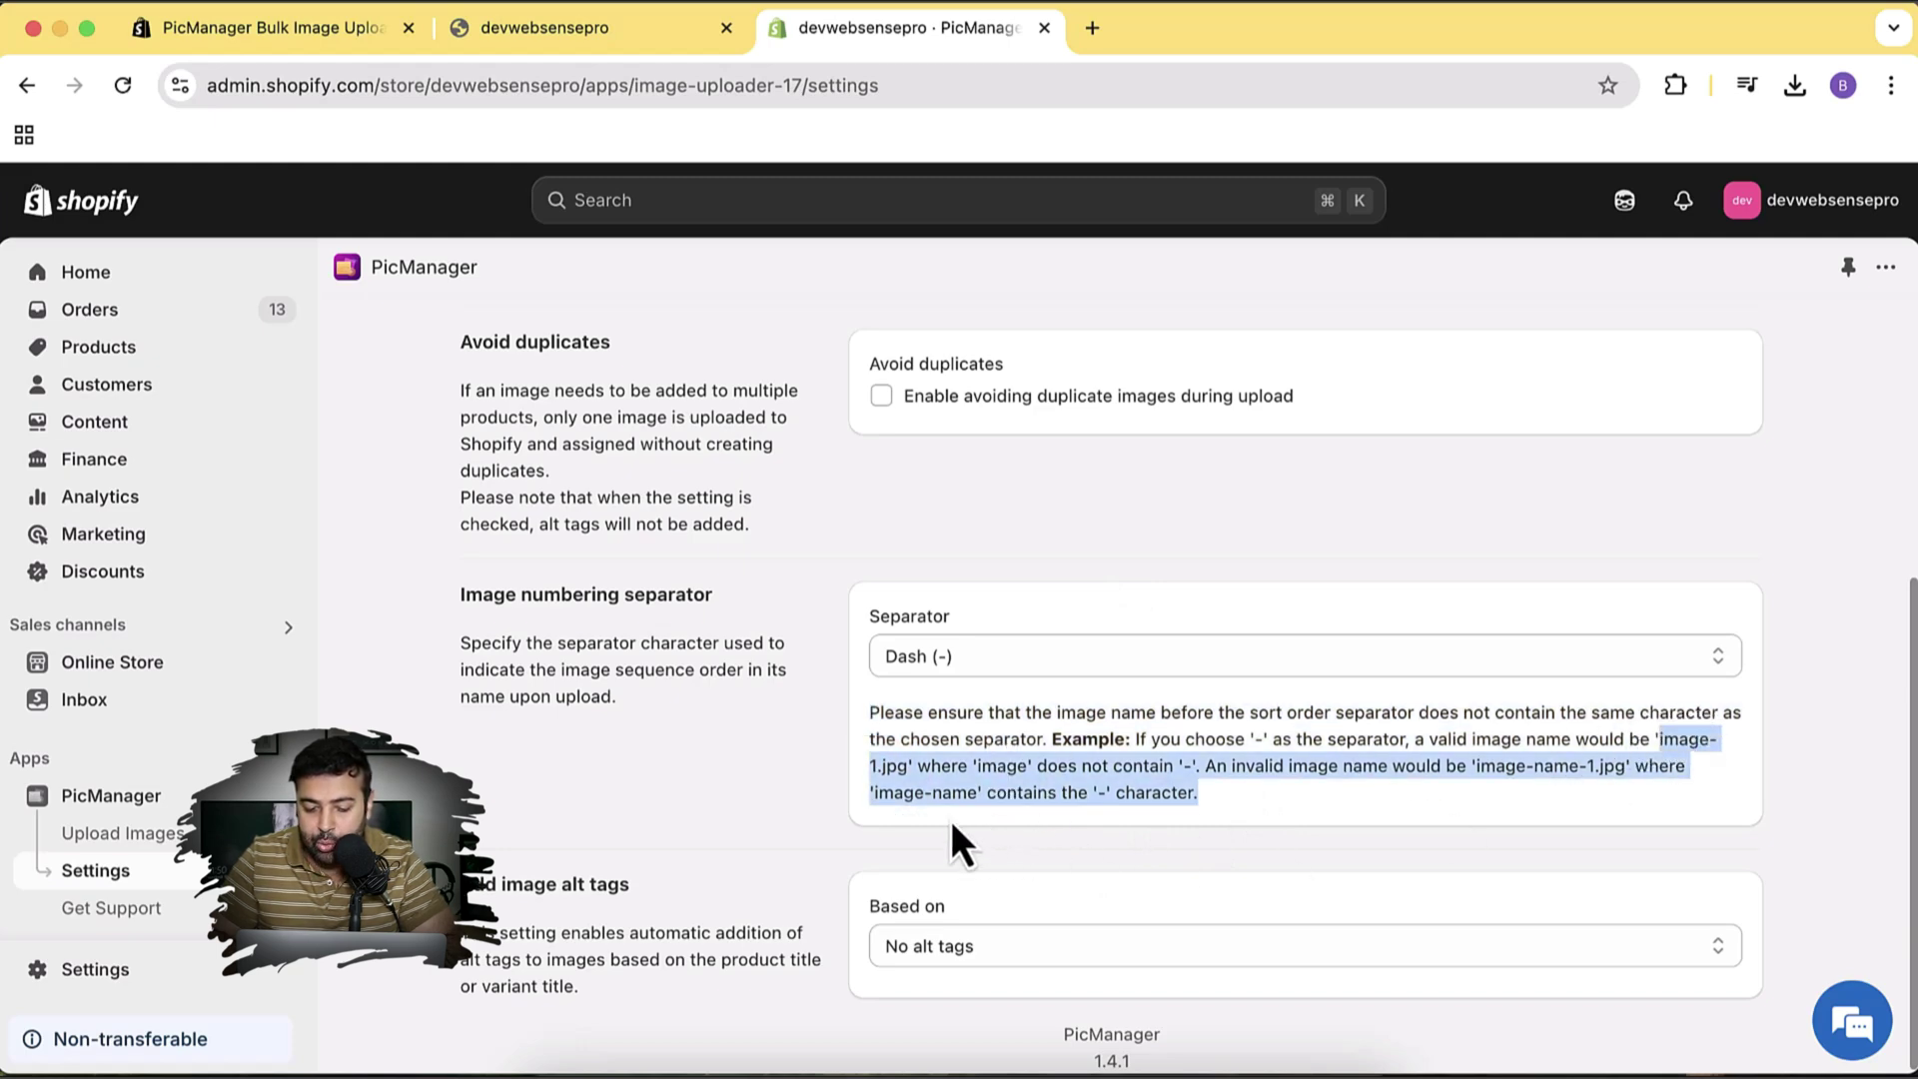
shift+click(879, 762)
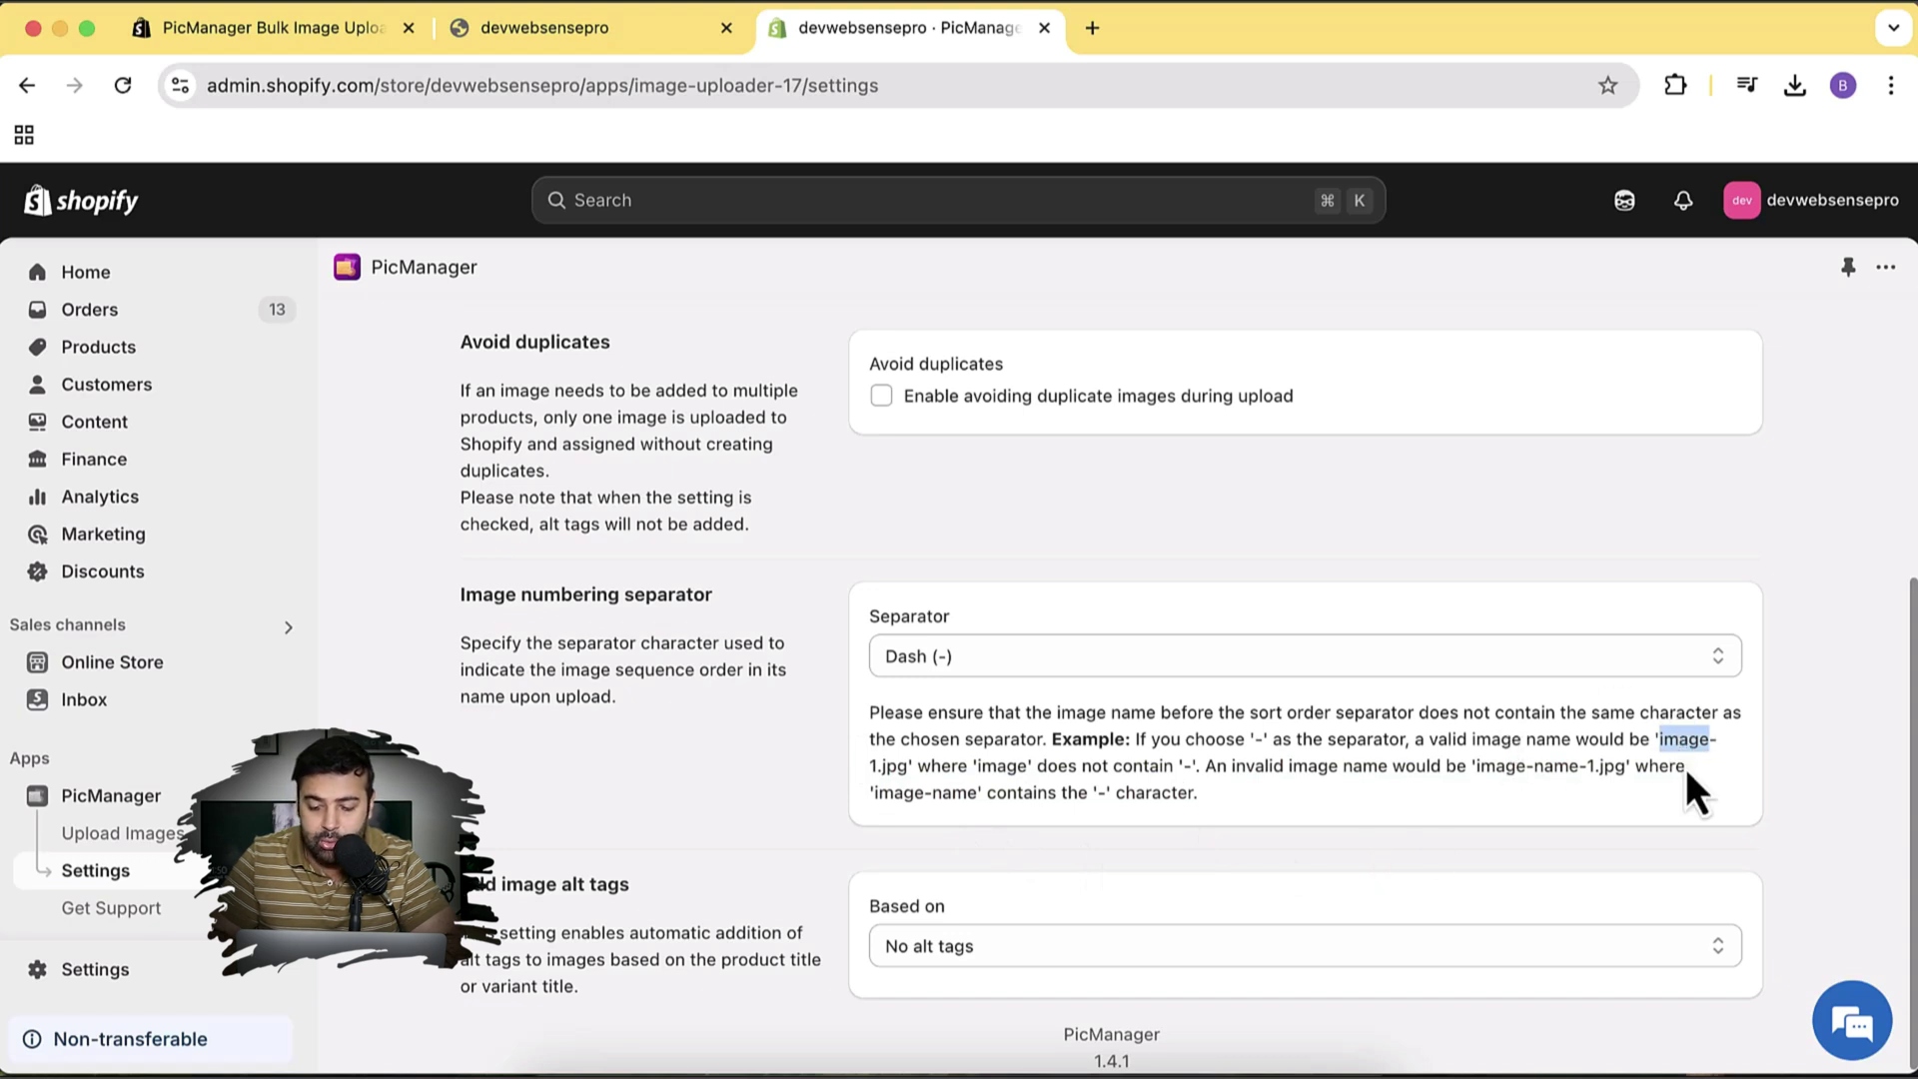
click(1713, 740)
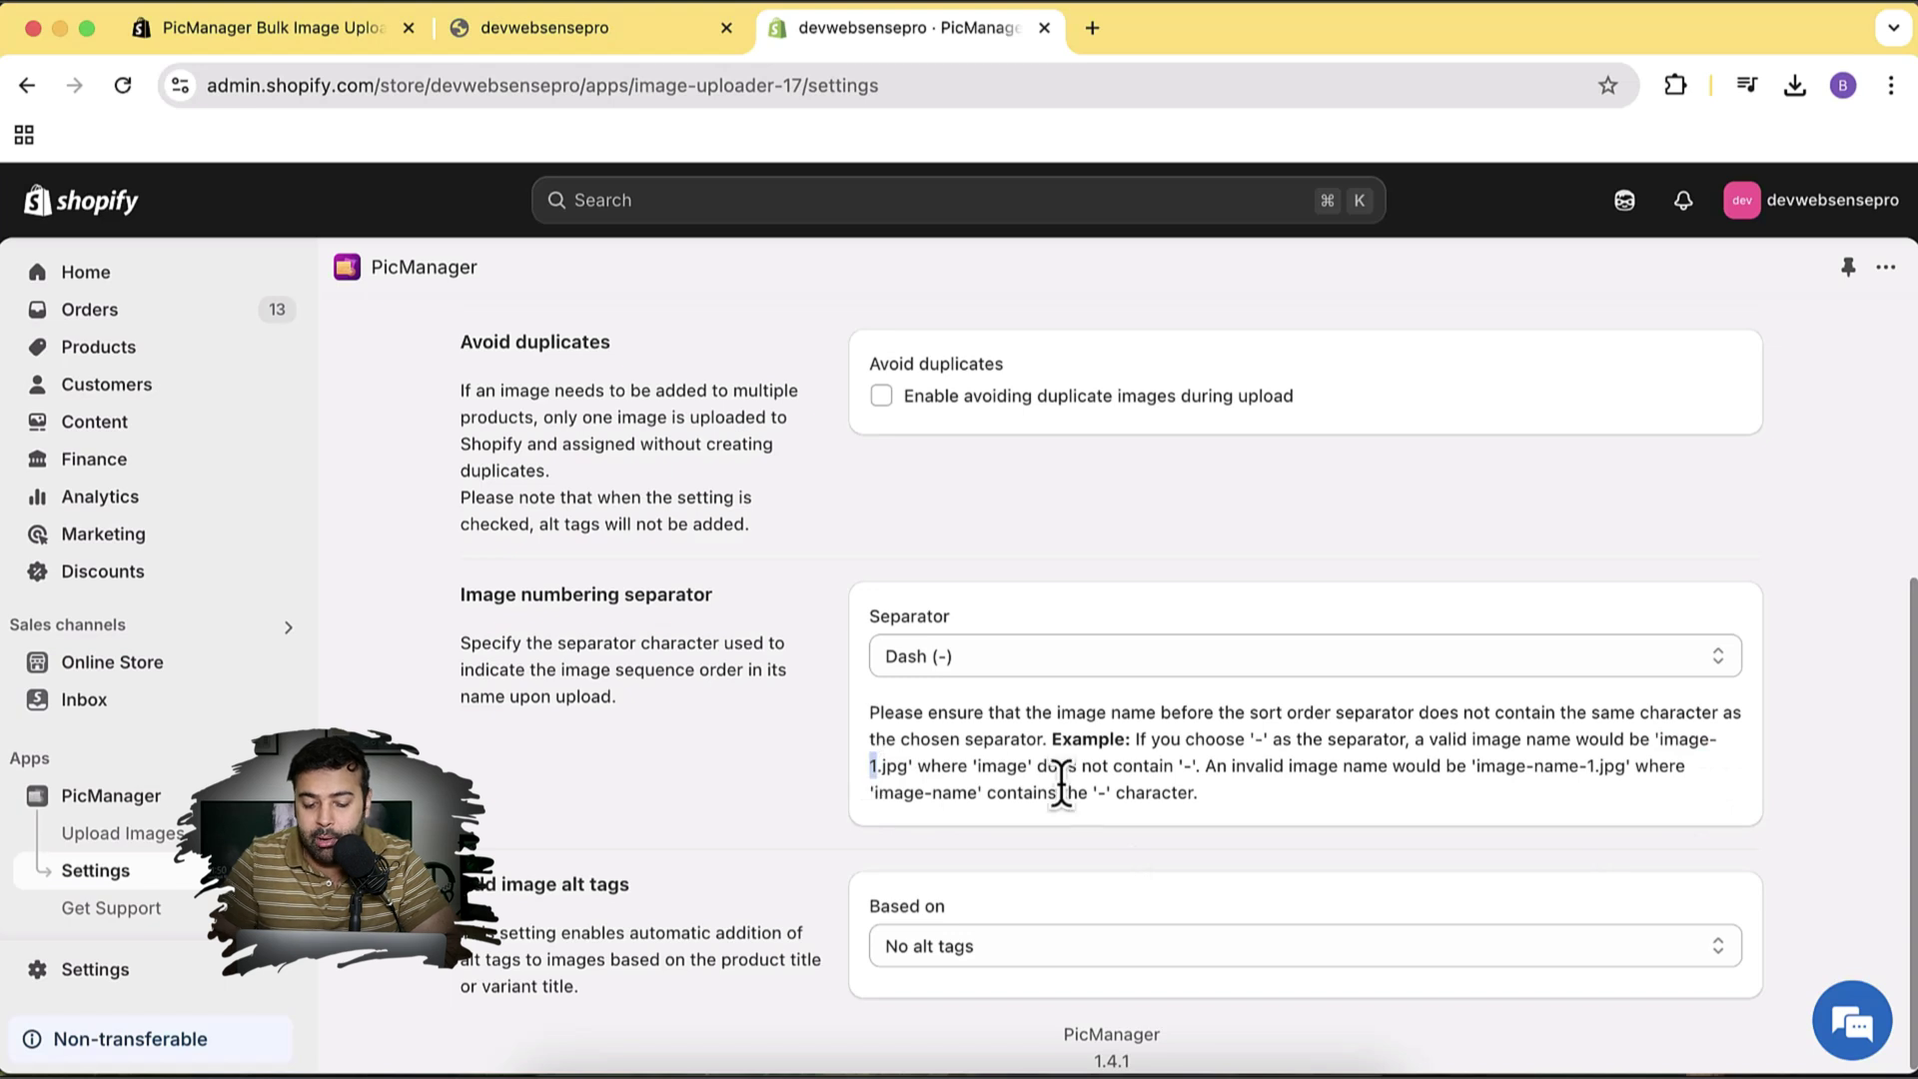
Switch to the SKU folder in Finder and examine the numbering of images 985-1 to 985-4
key(super+Tab)
click(679, 405)
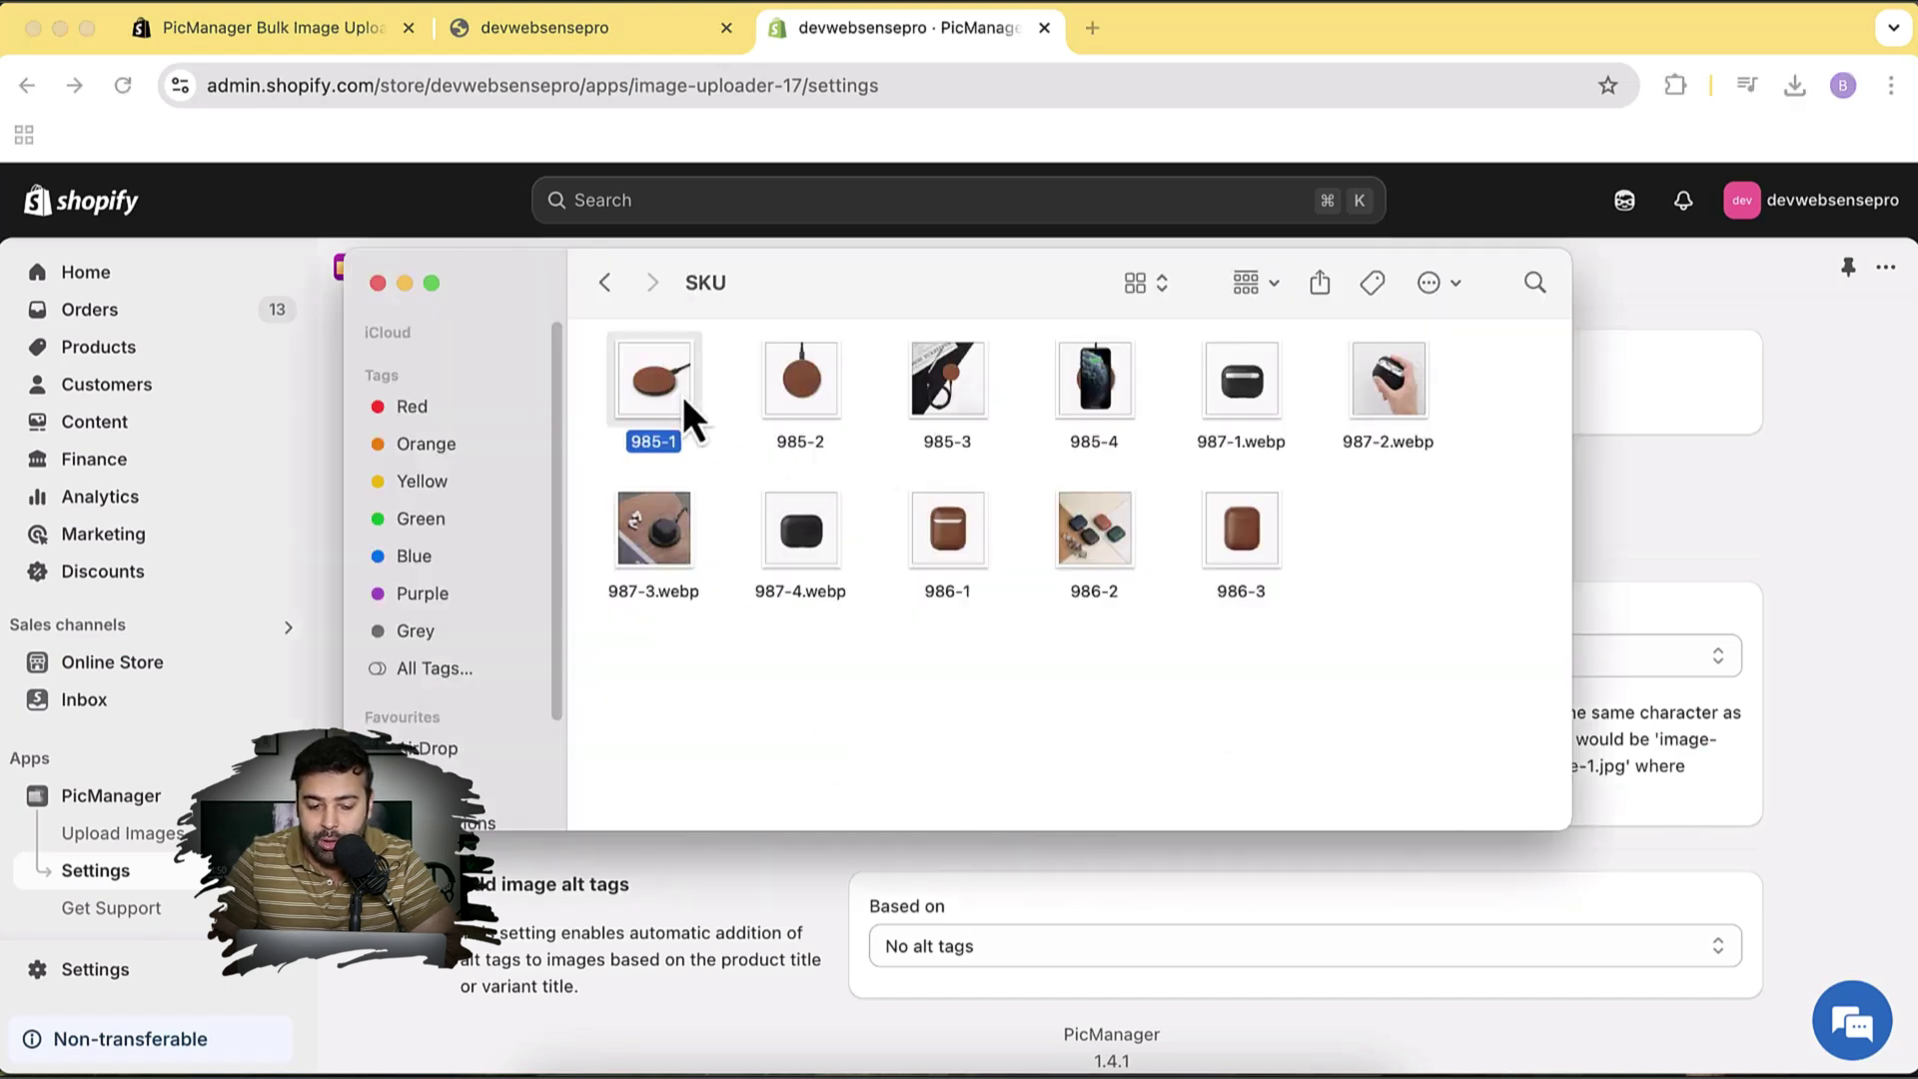
click(1107, 392)
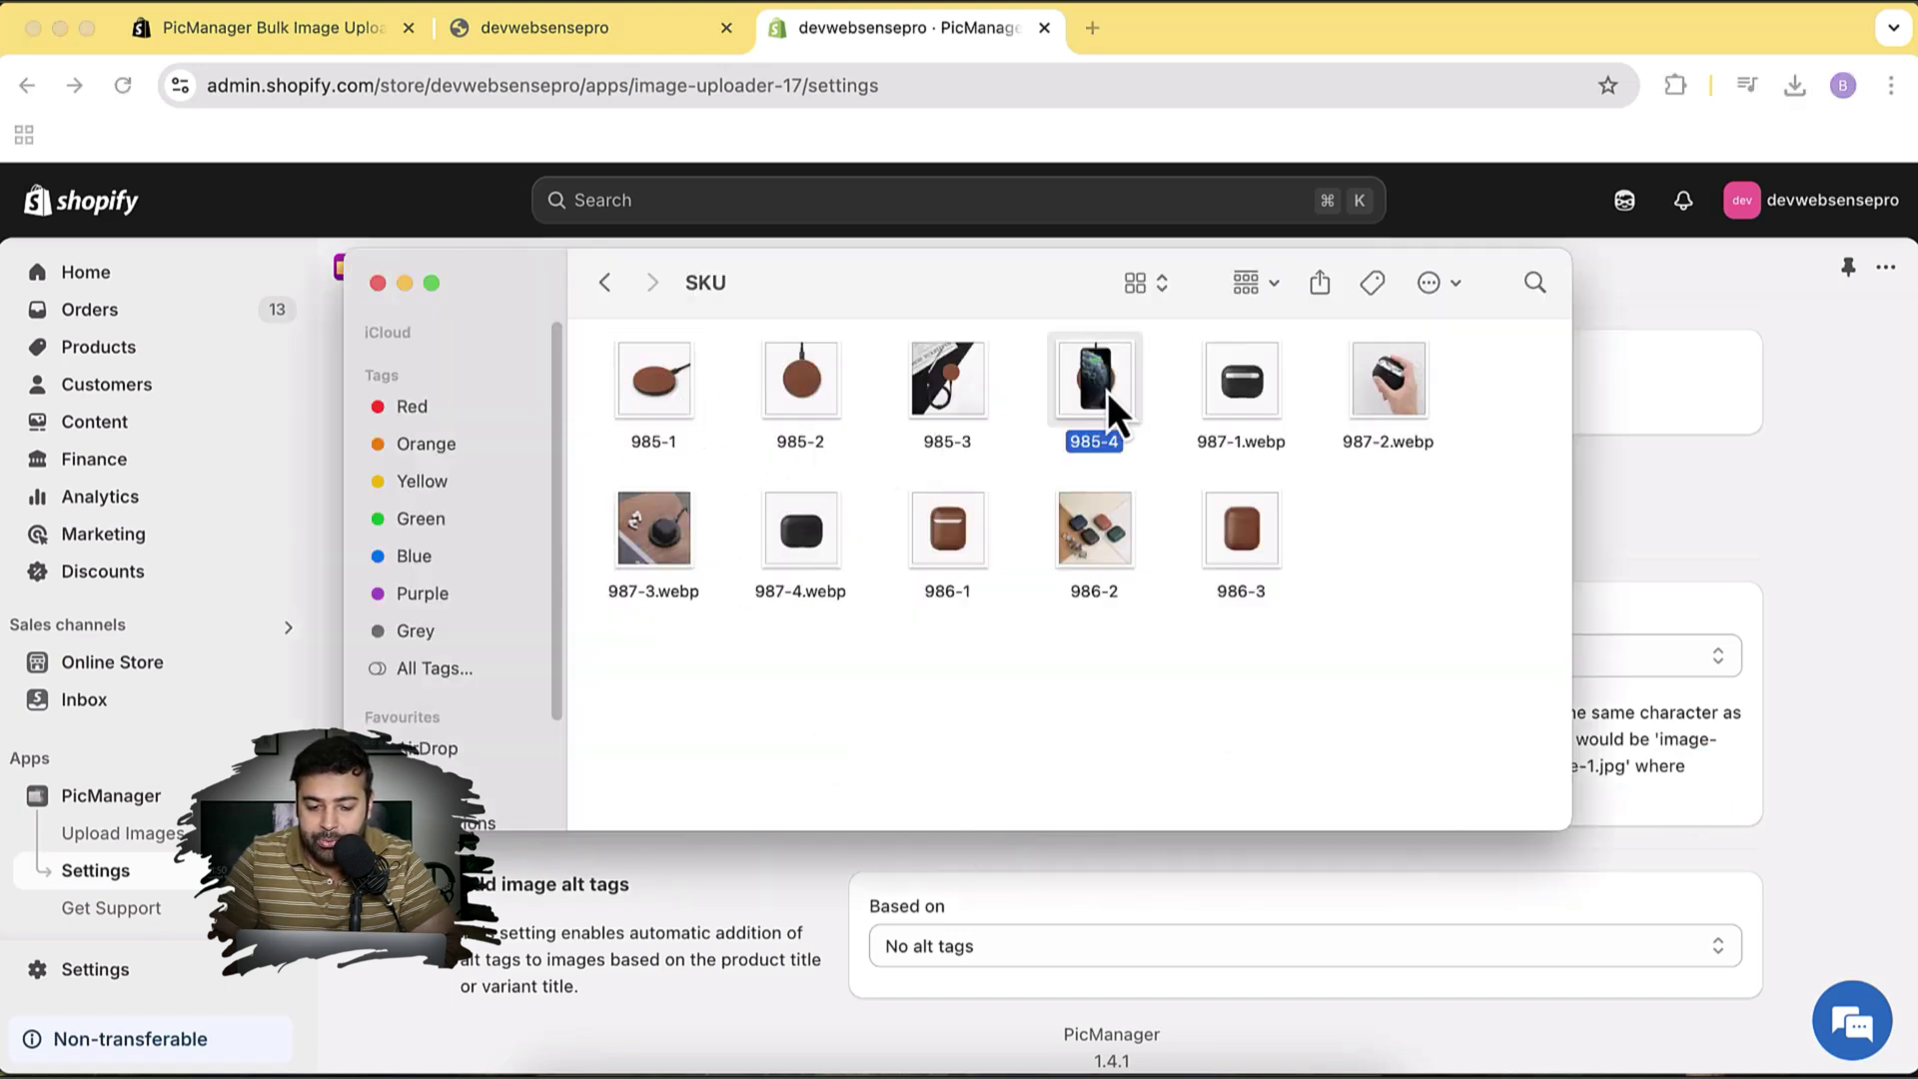
super+click(636, 395)
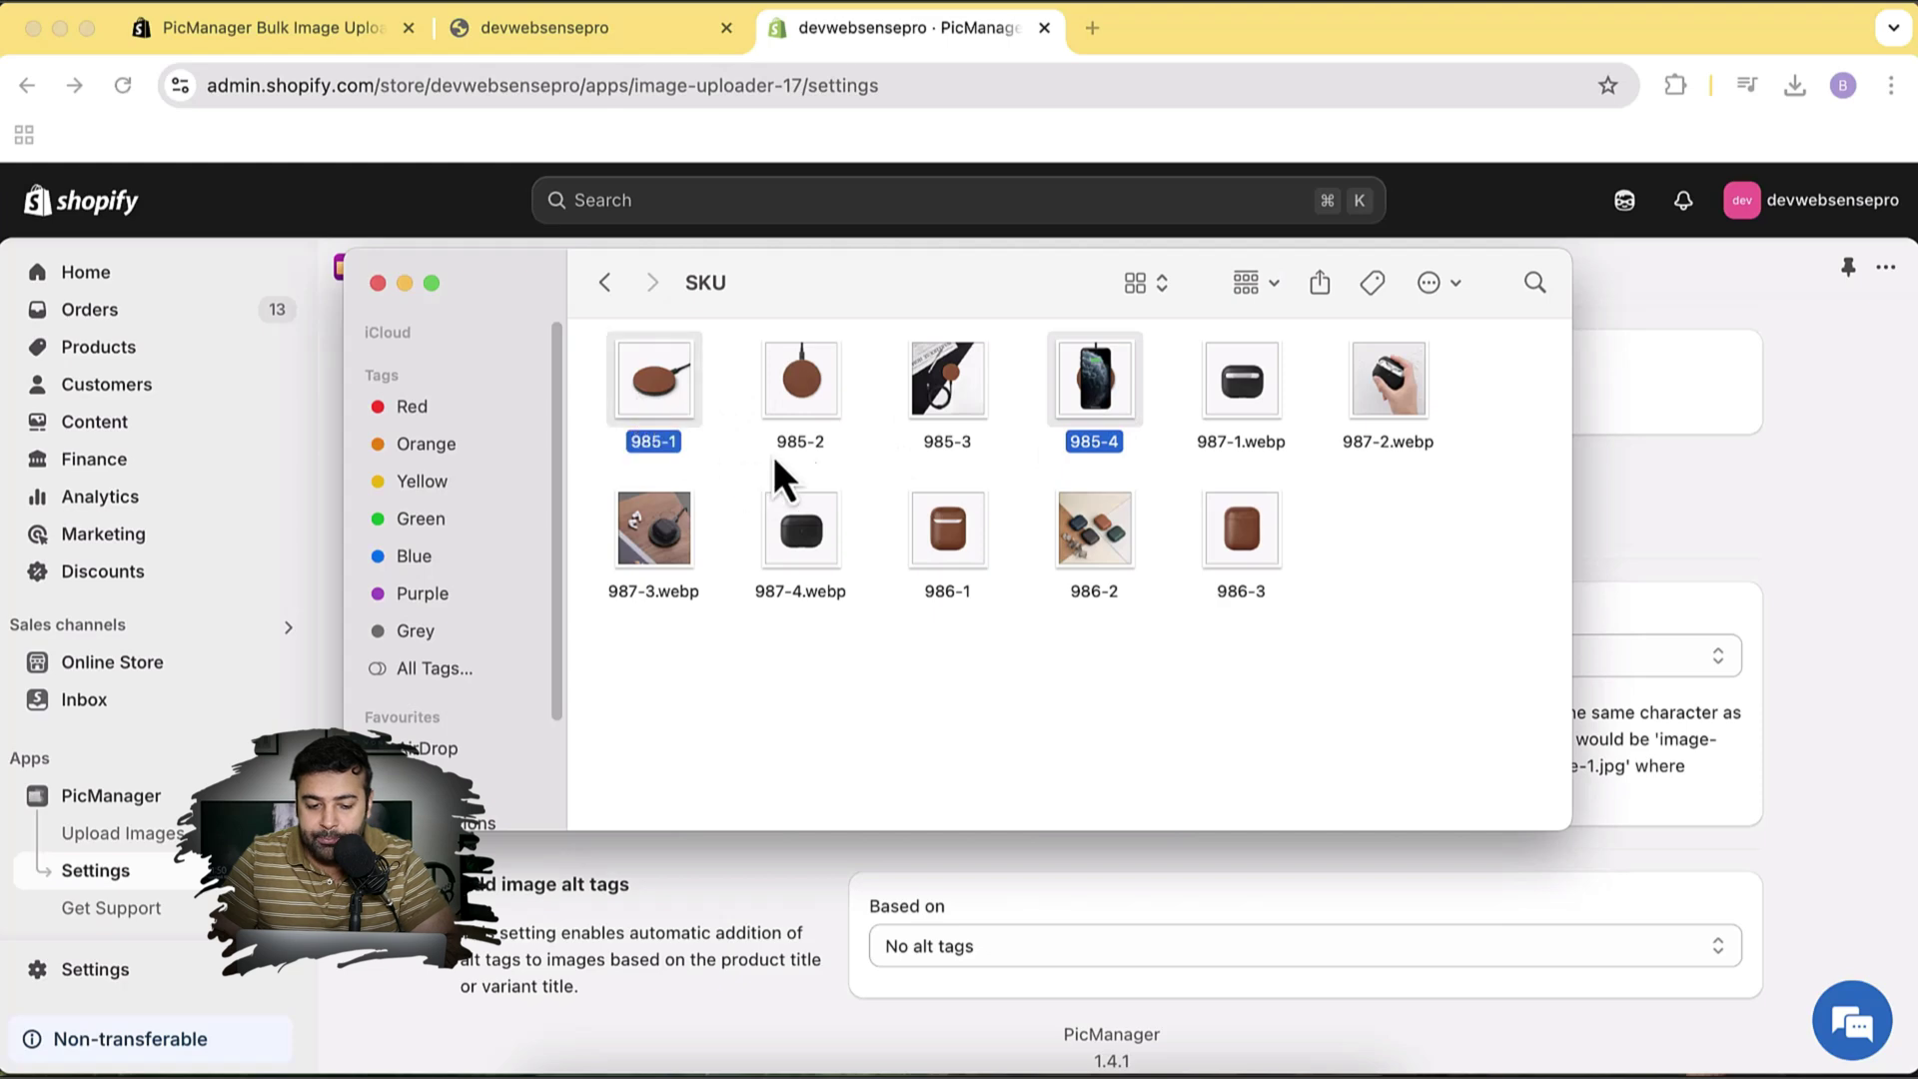
super+click(806, 398)
super+click(949, 405)
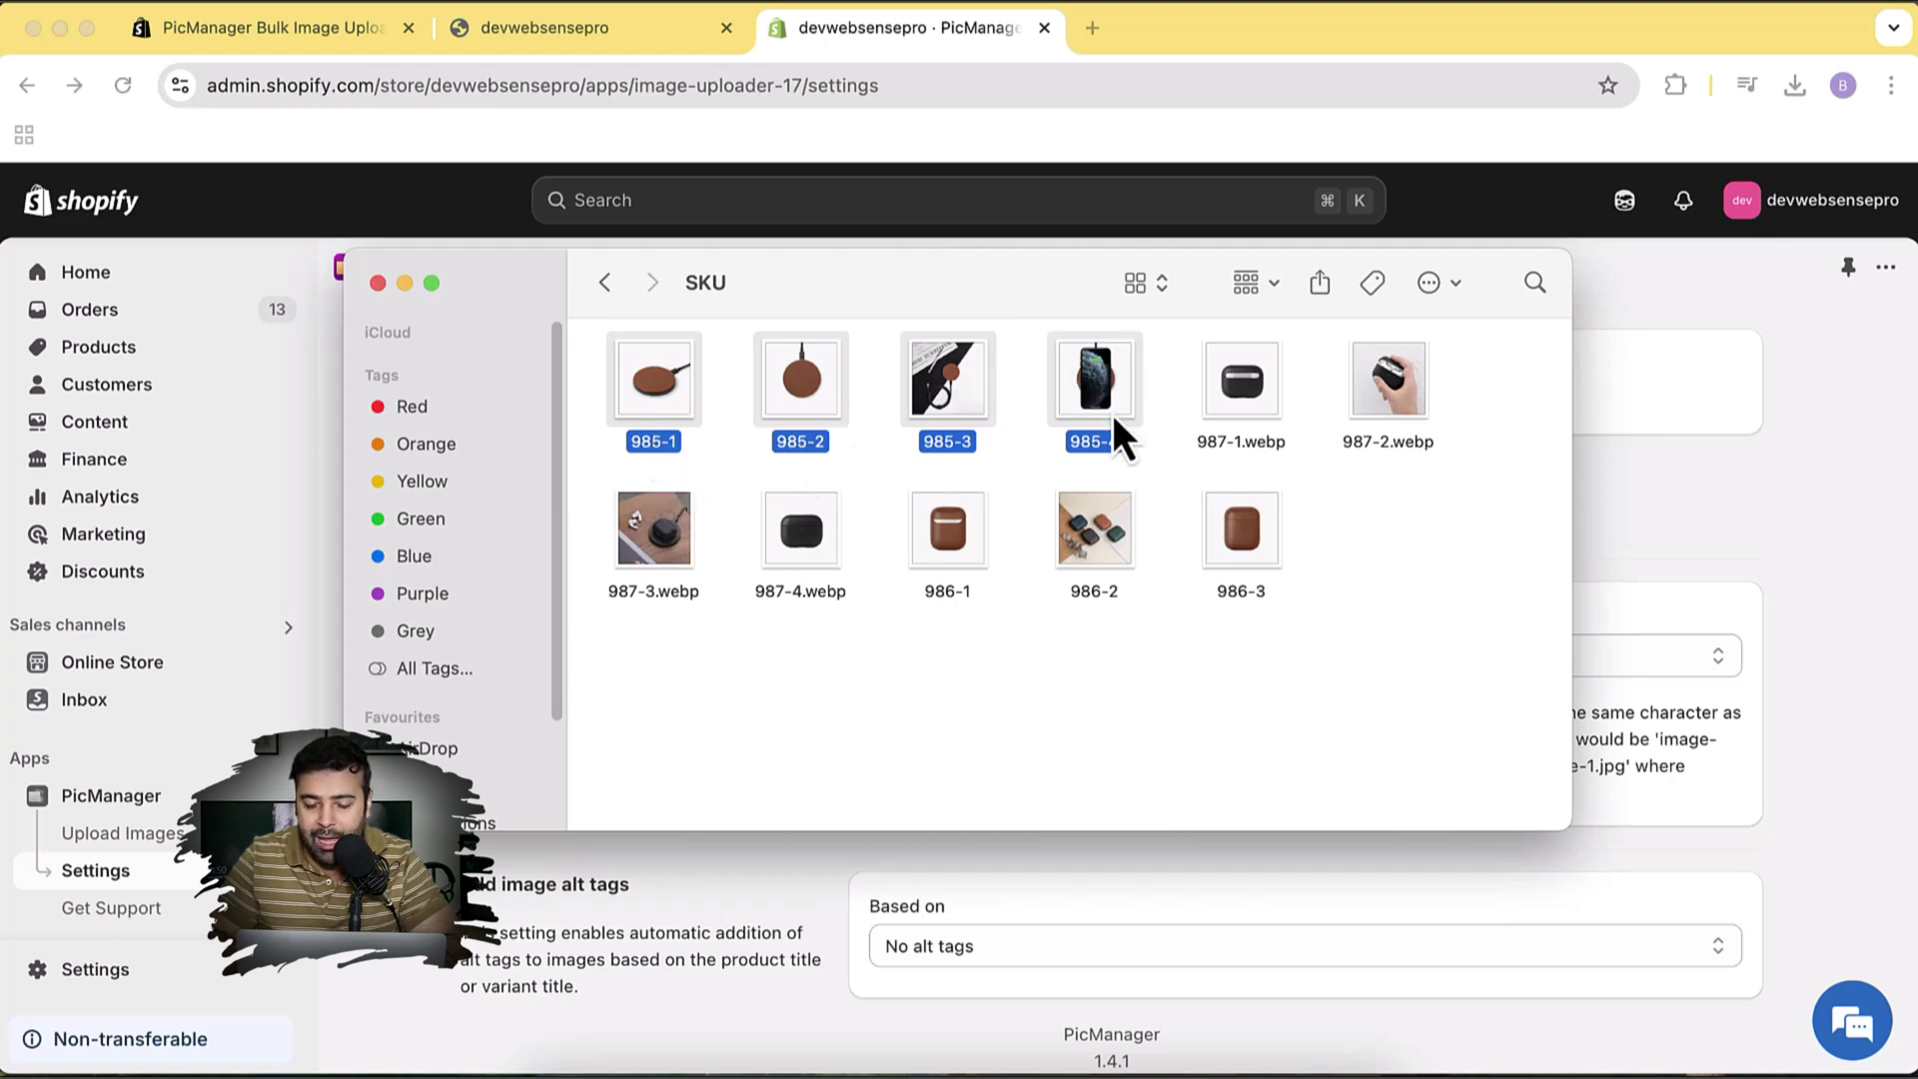
click(1384, 589)
Examine images 987-1 to 987-4 in the SKU folder as a group sharing one SKU
click(1245, 394)
super+click(1397, 405)
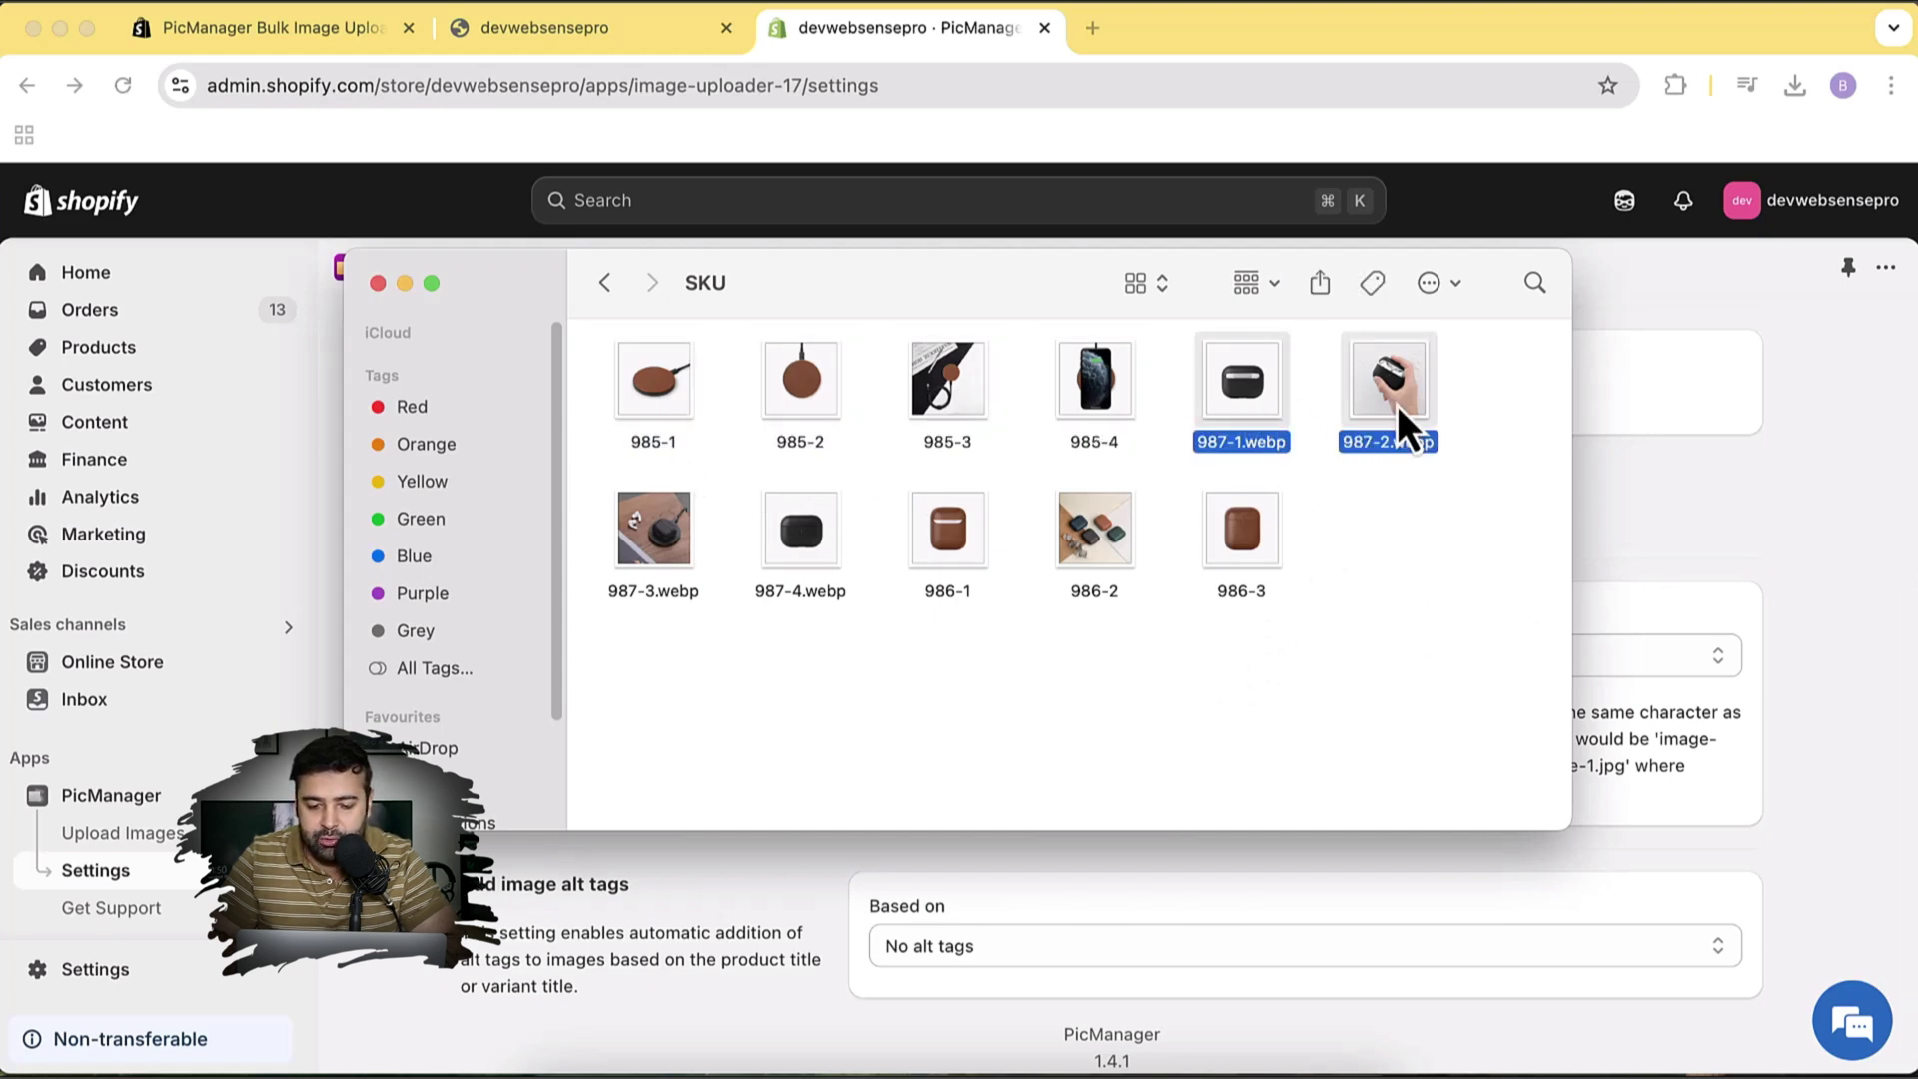
super+click(659, 555)
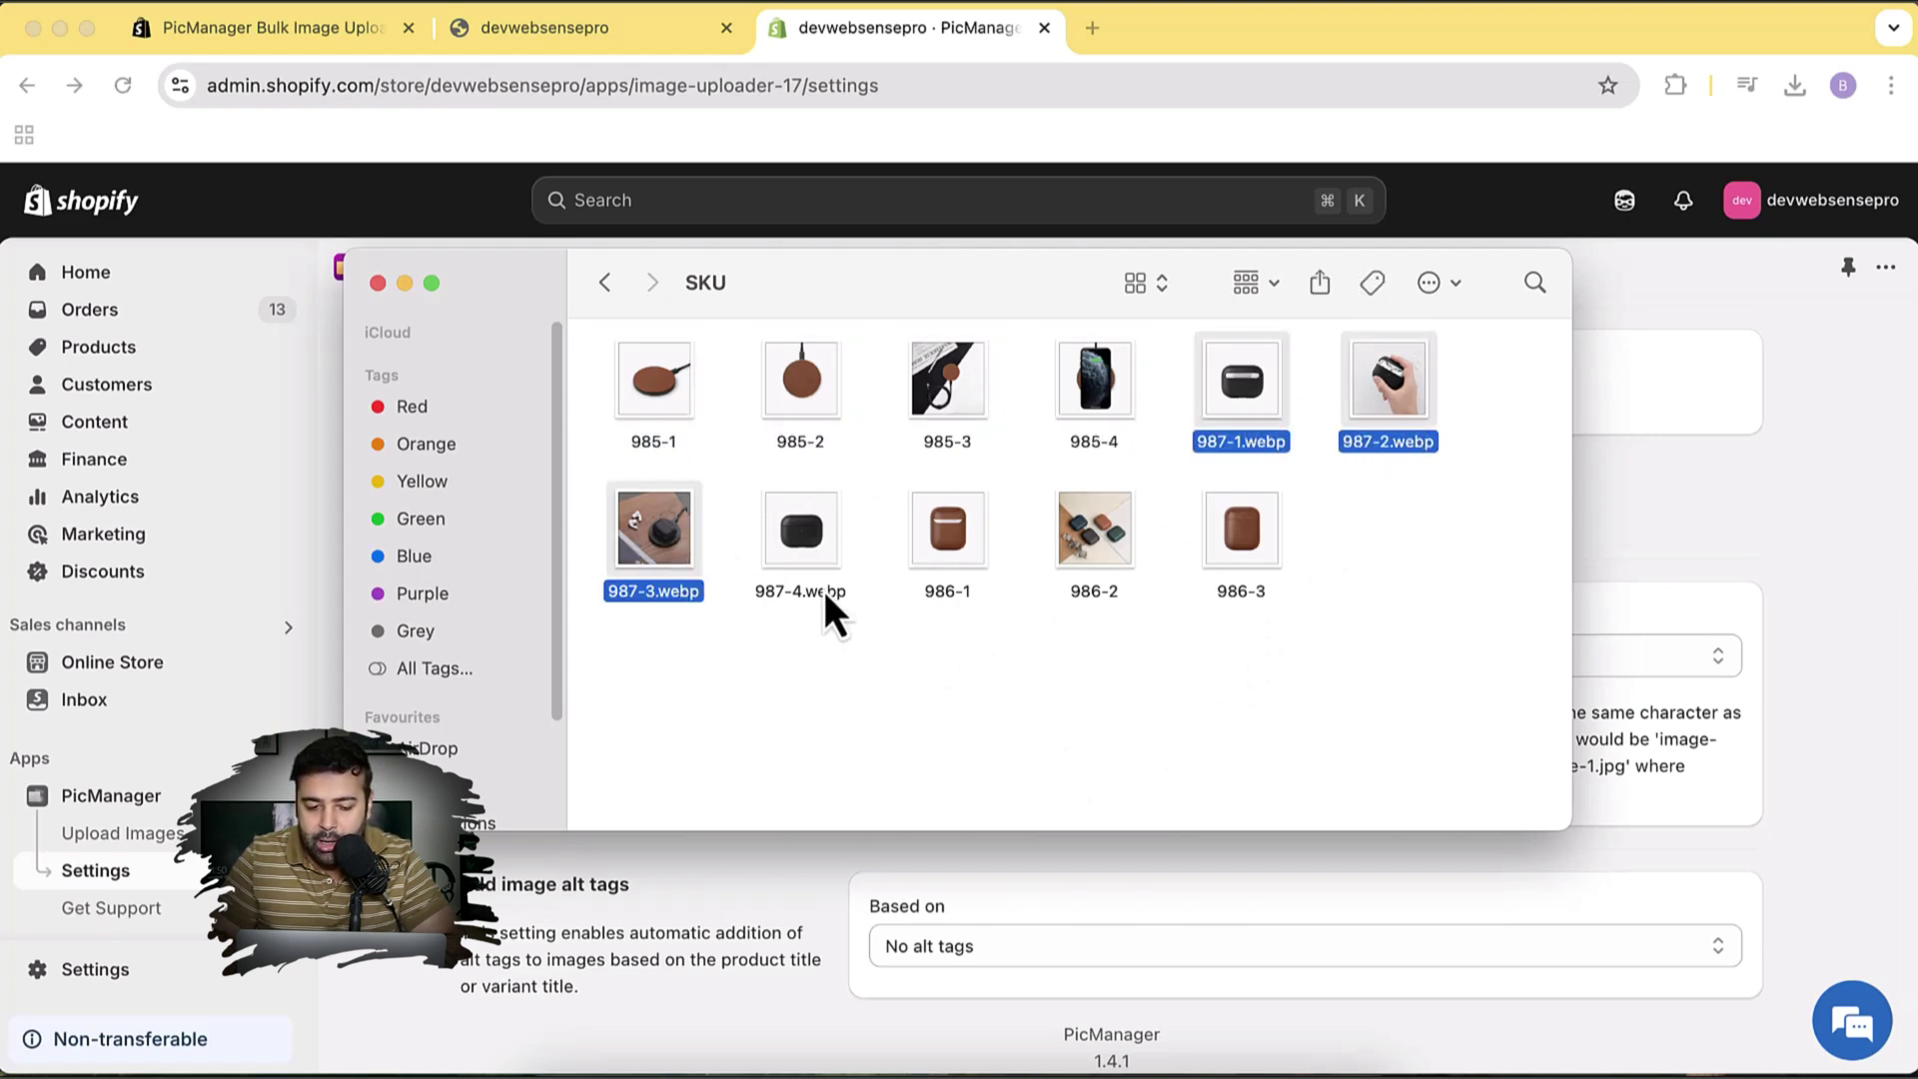
super+click(821, 538)
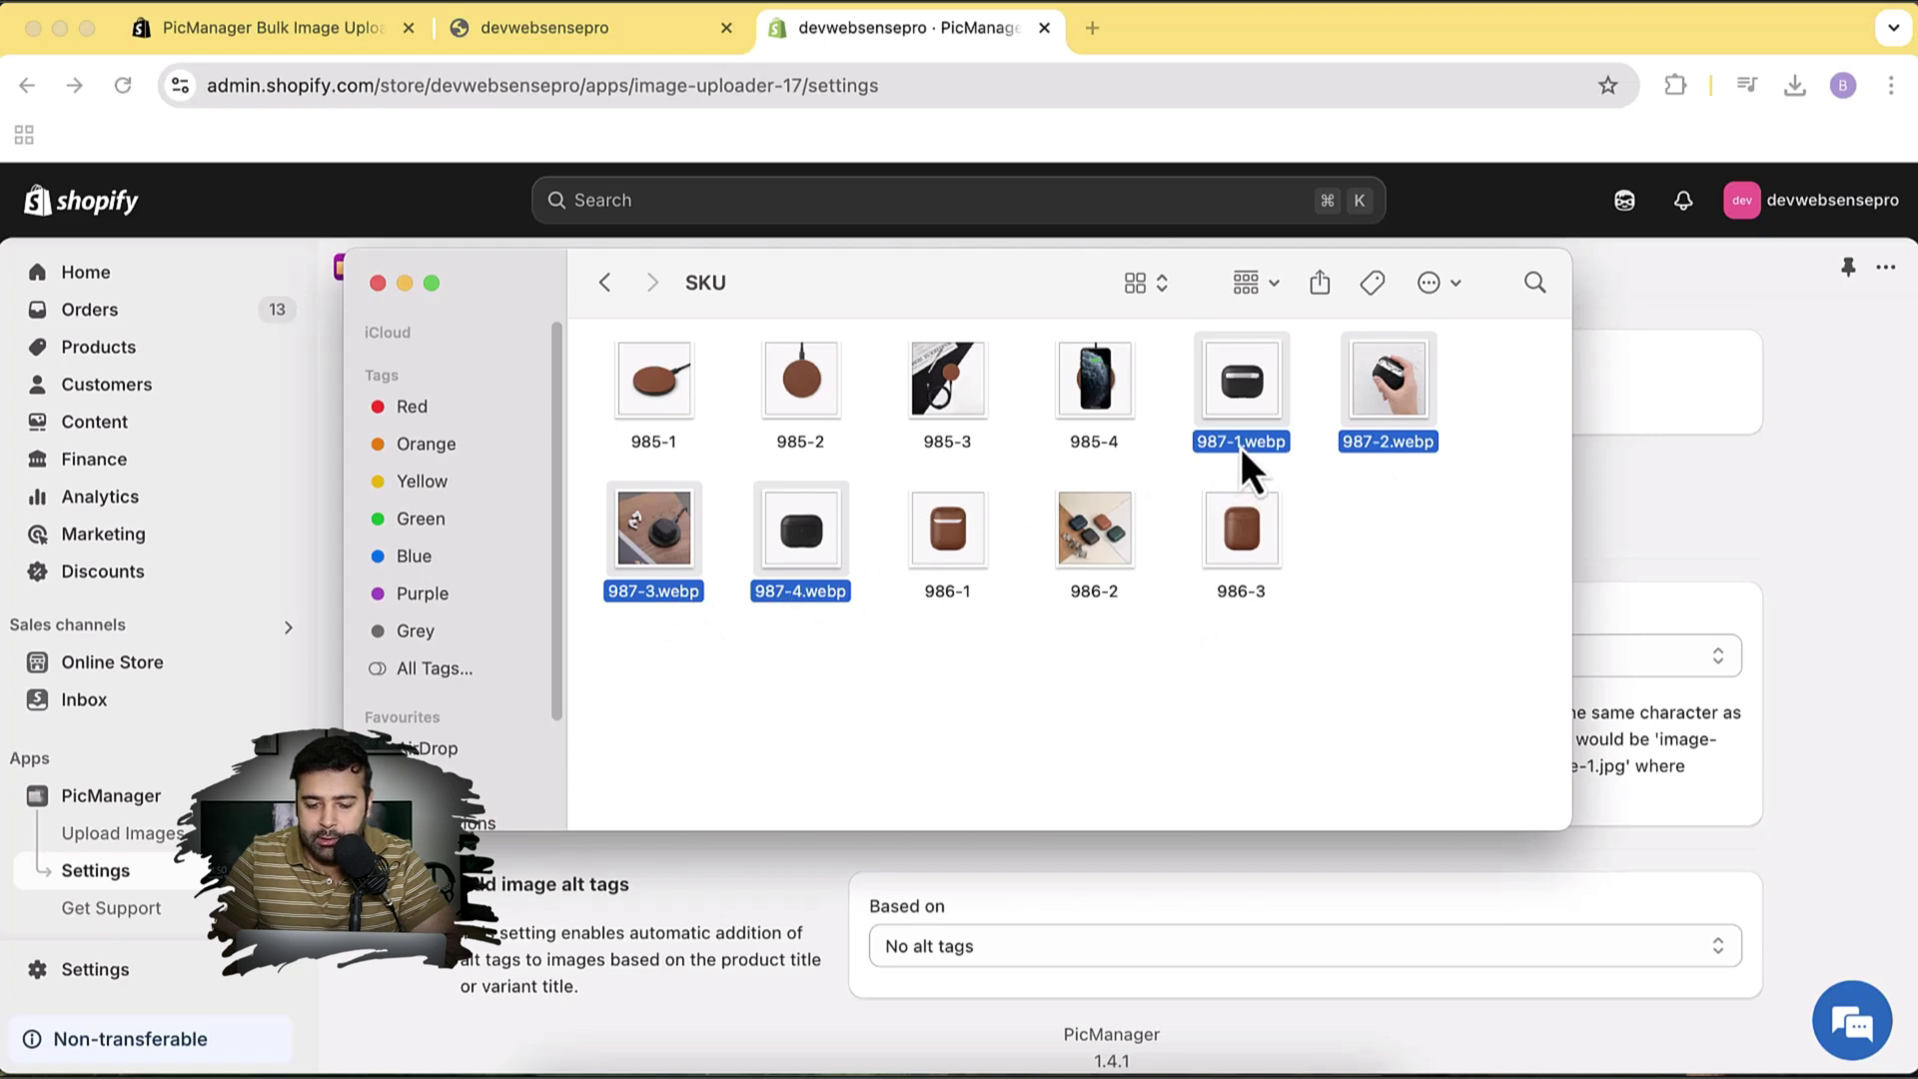
click(1345, 531)
Examine images 986-1 to 986-3 as a group and return to PicManager's settings in the browser
click(961, 537)
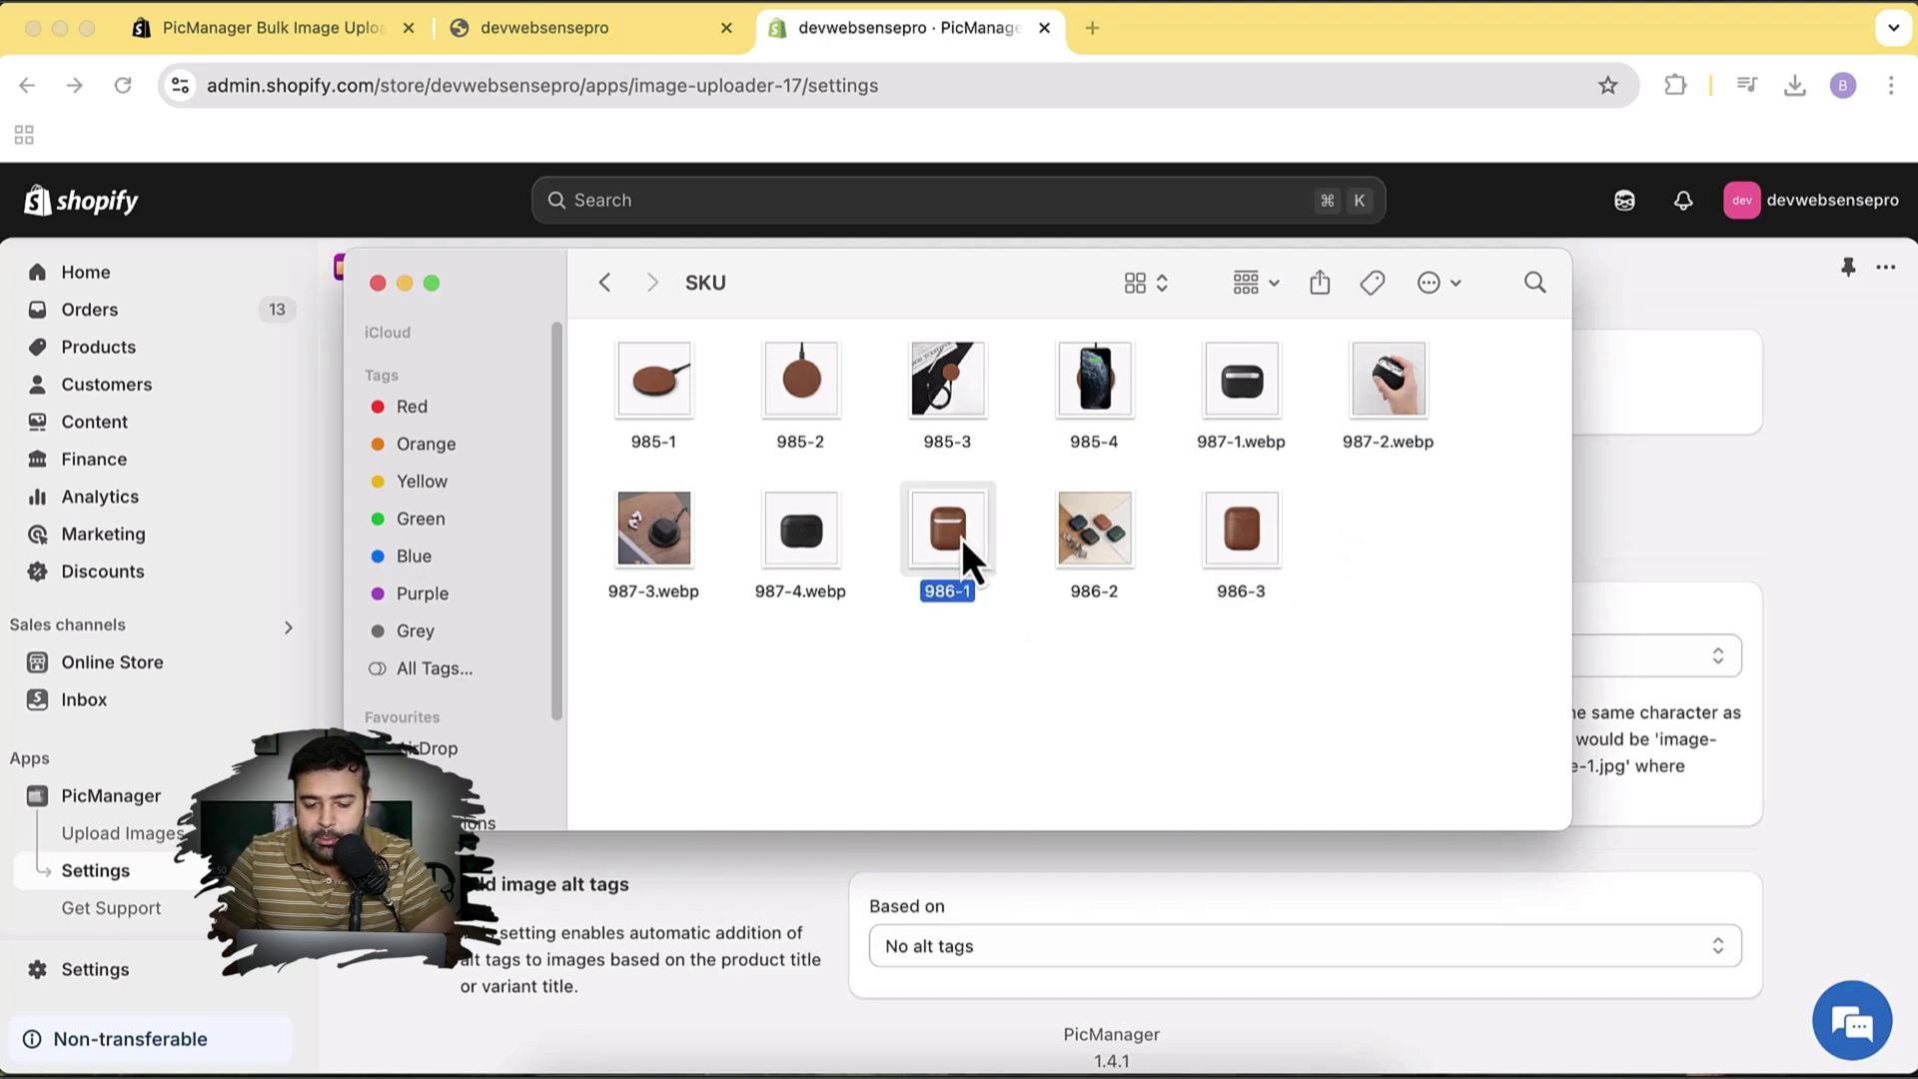
super+click(1262, 546)
super+click(1099, 537)
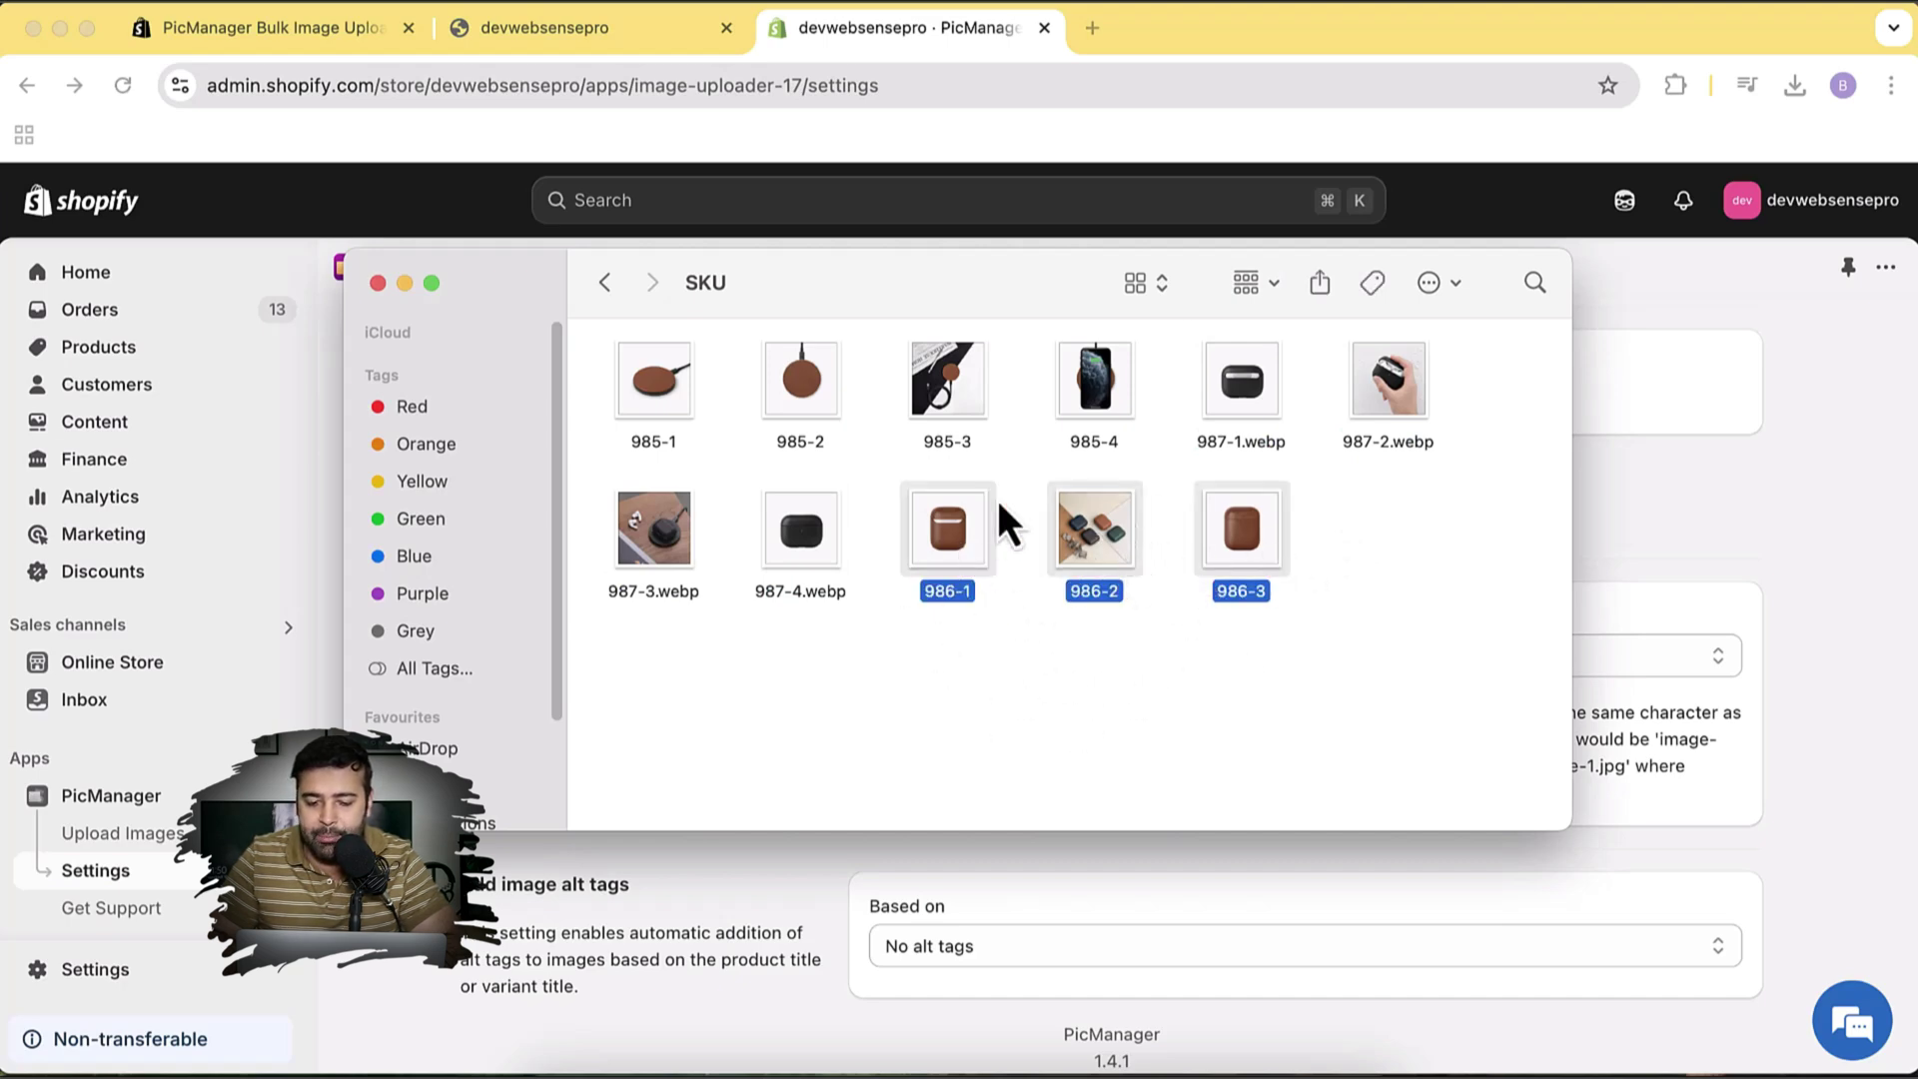
click(1602, 589)
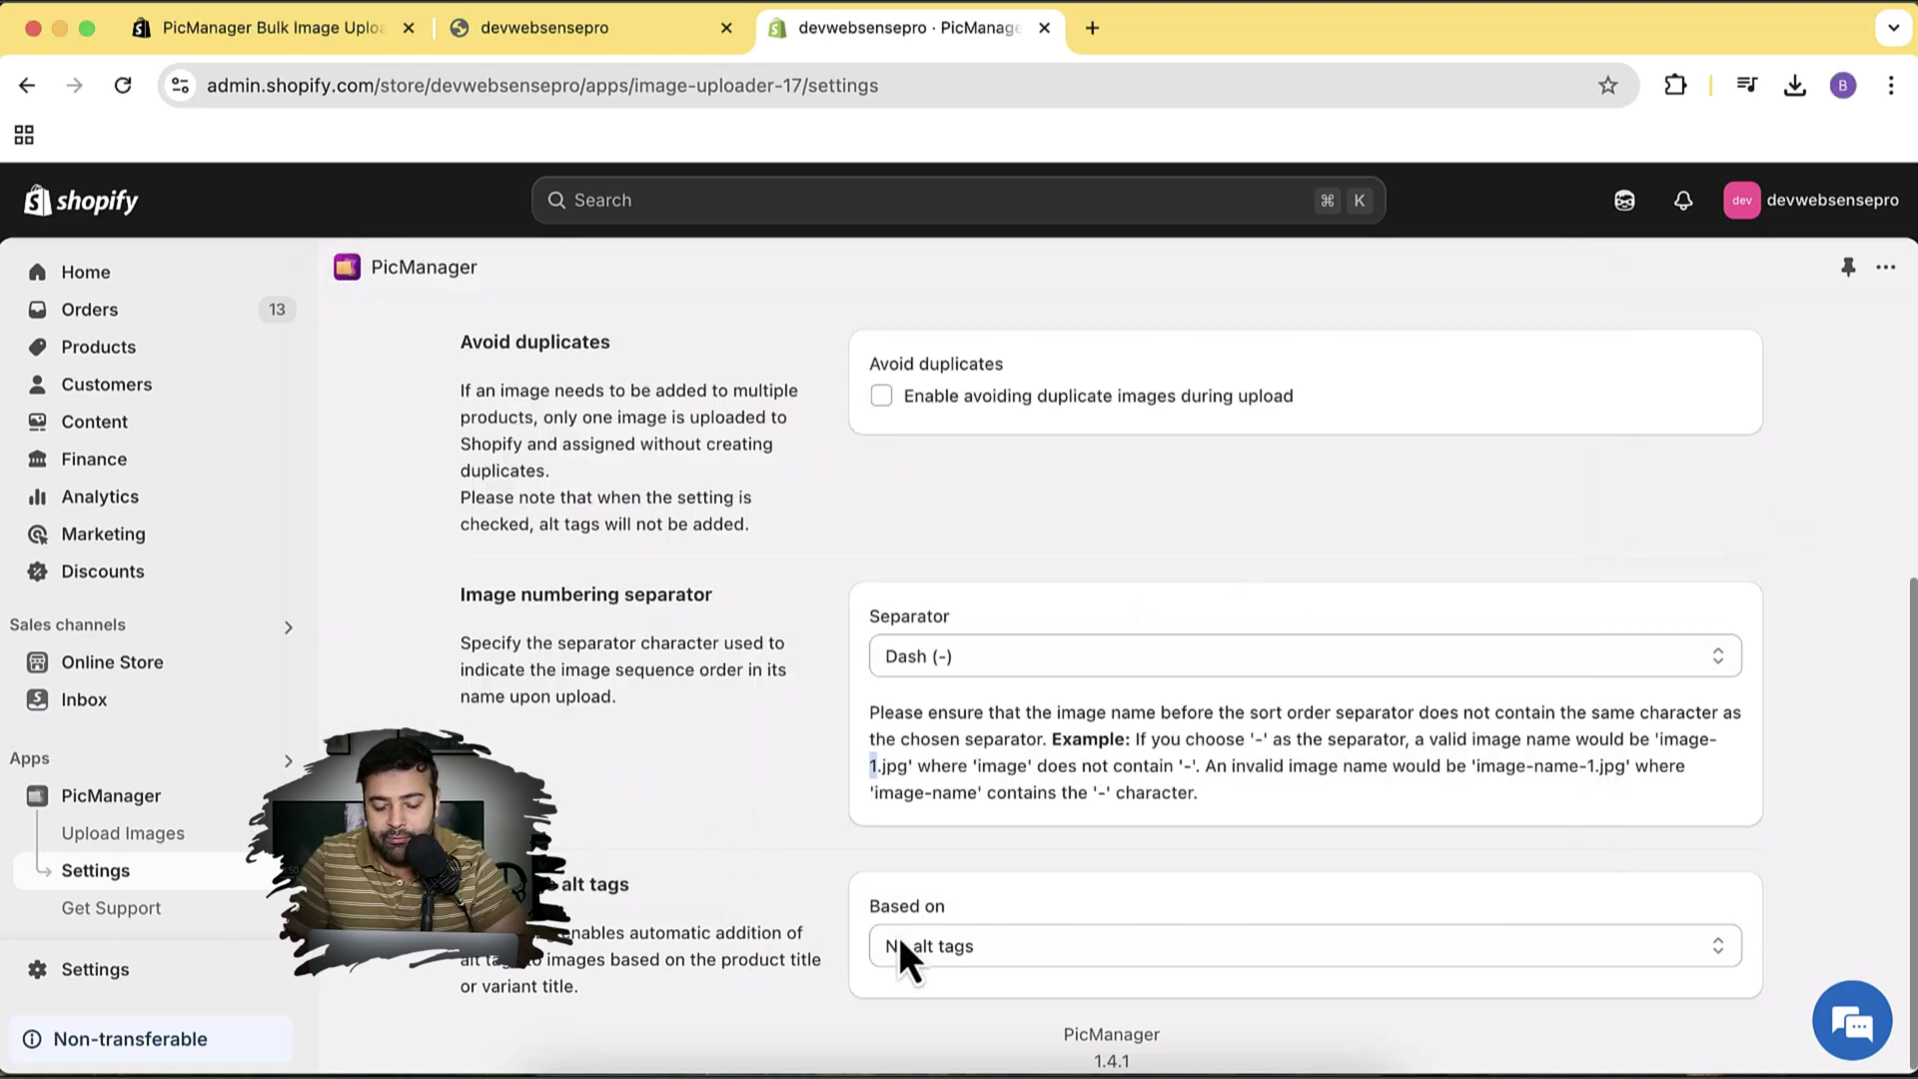
Review the image alt tag options and base the alt tags on Product title
click(971, 955)
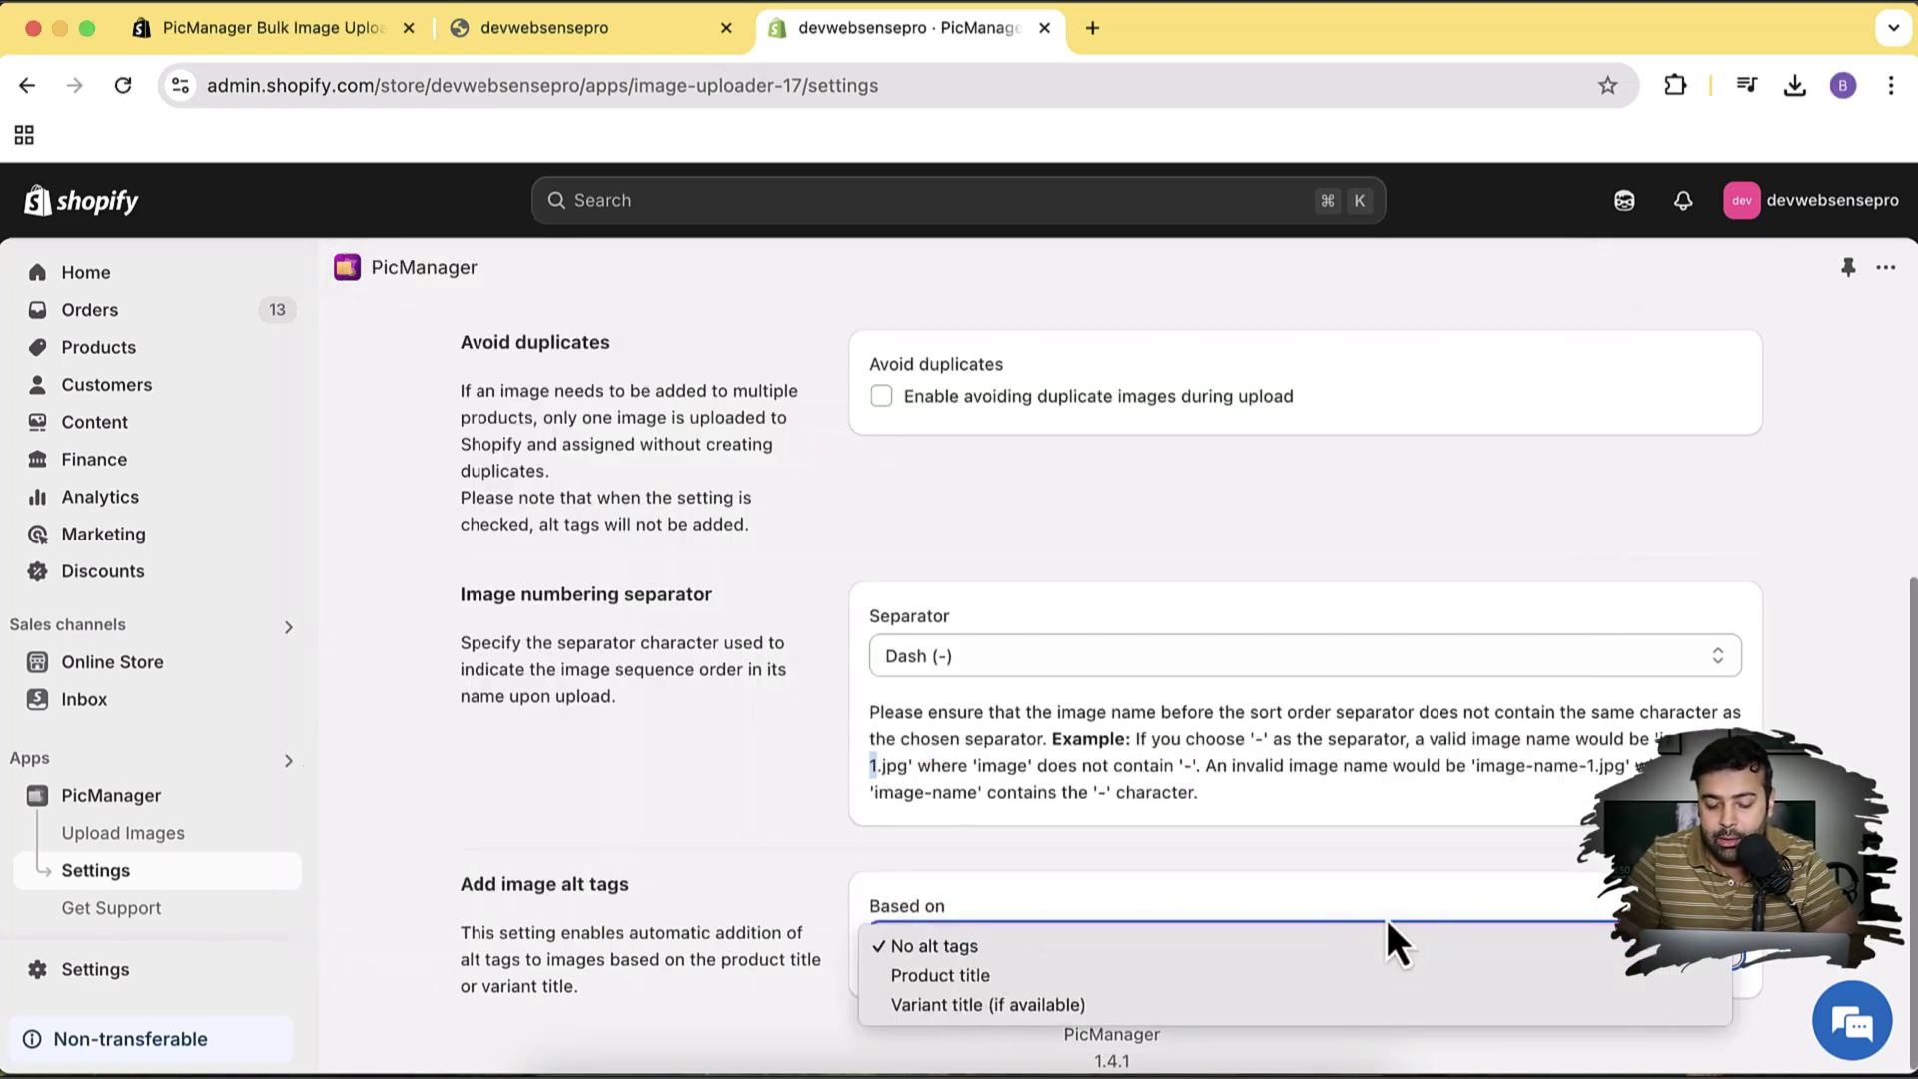
click(1883, 631)
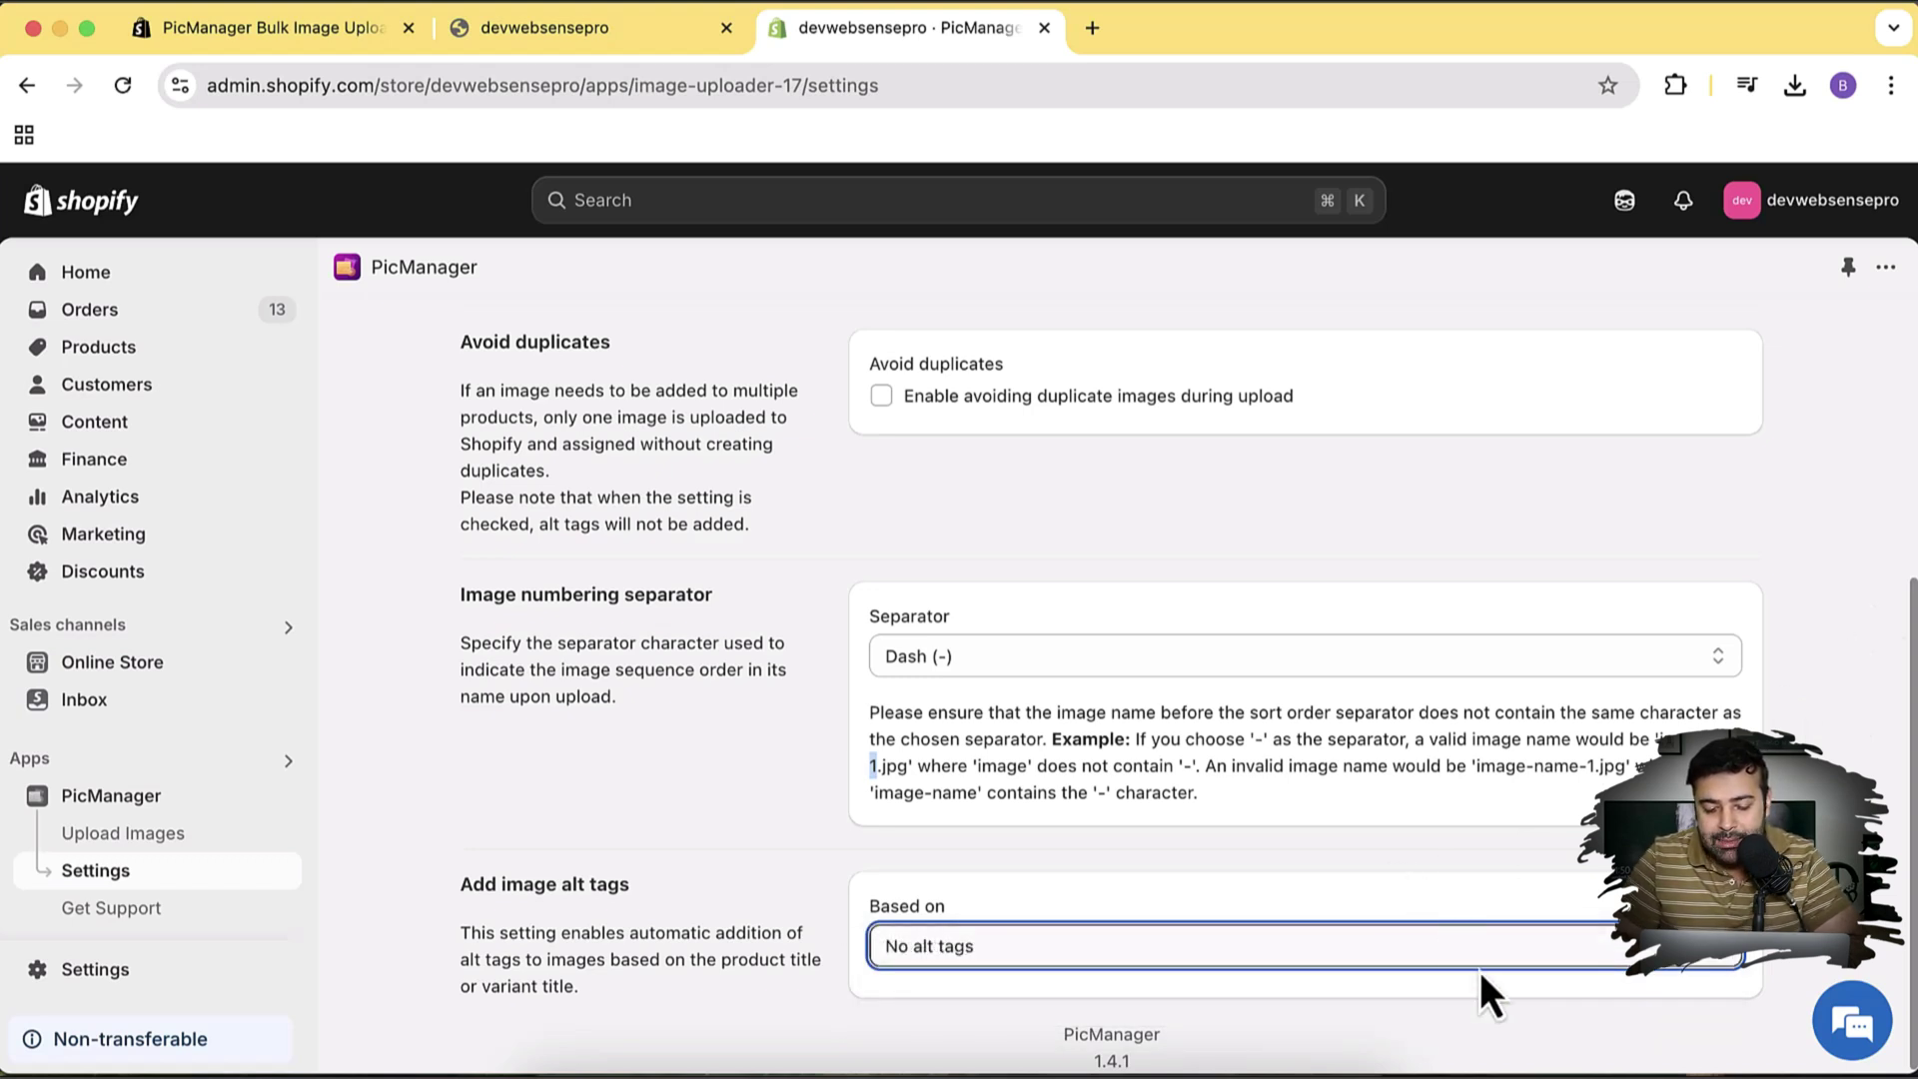
click(1521, 955)
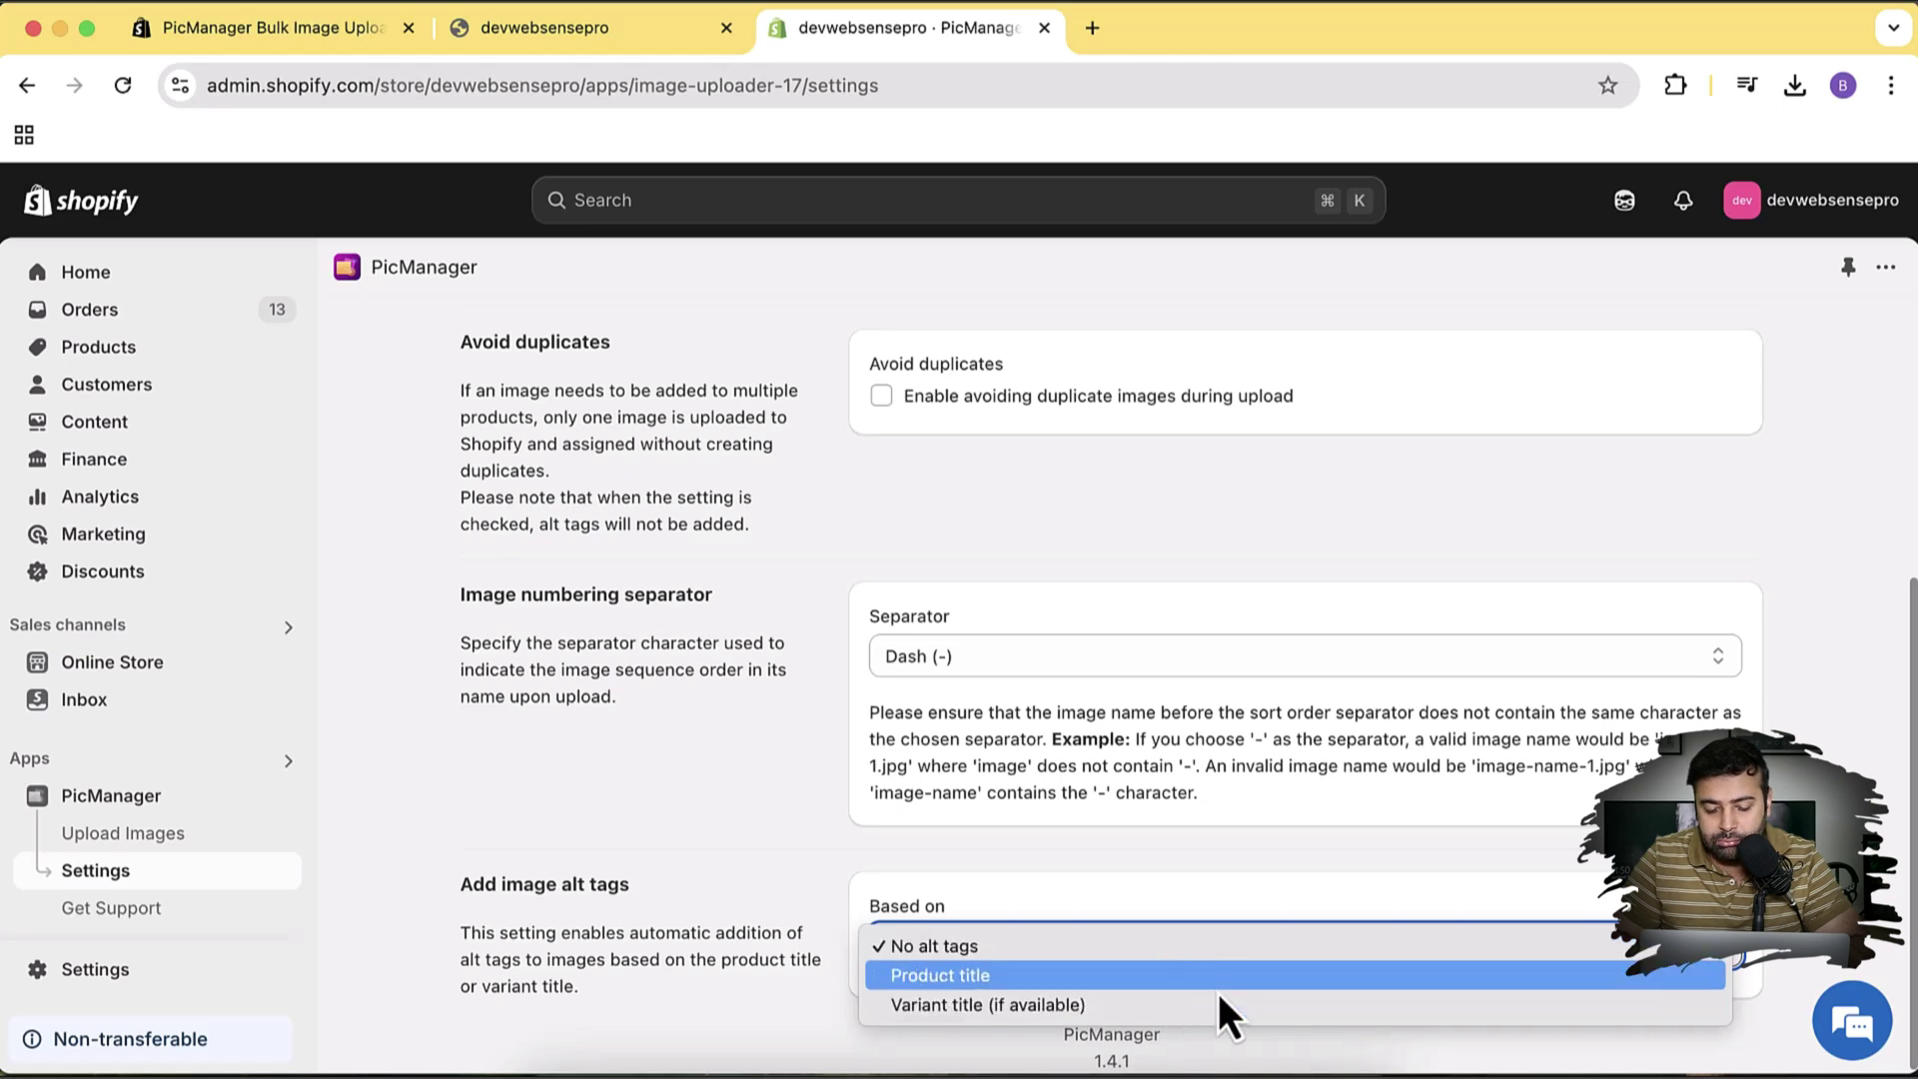
click(1839, 723)
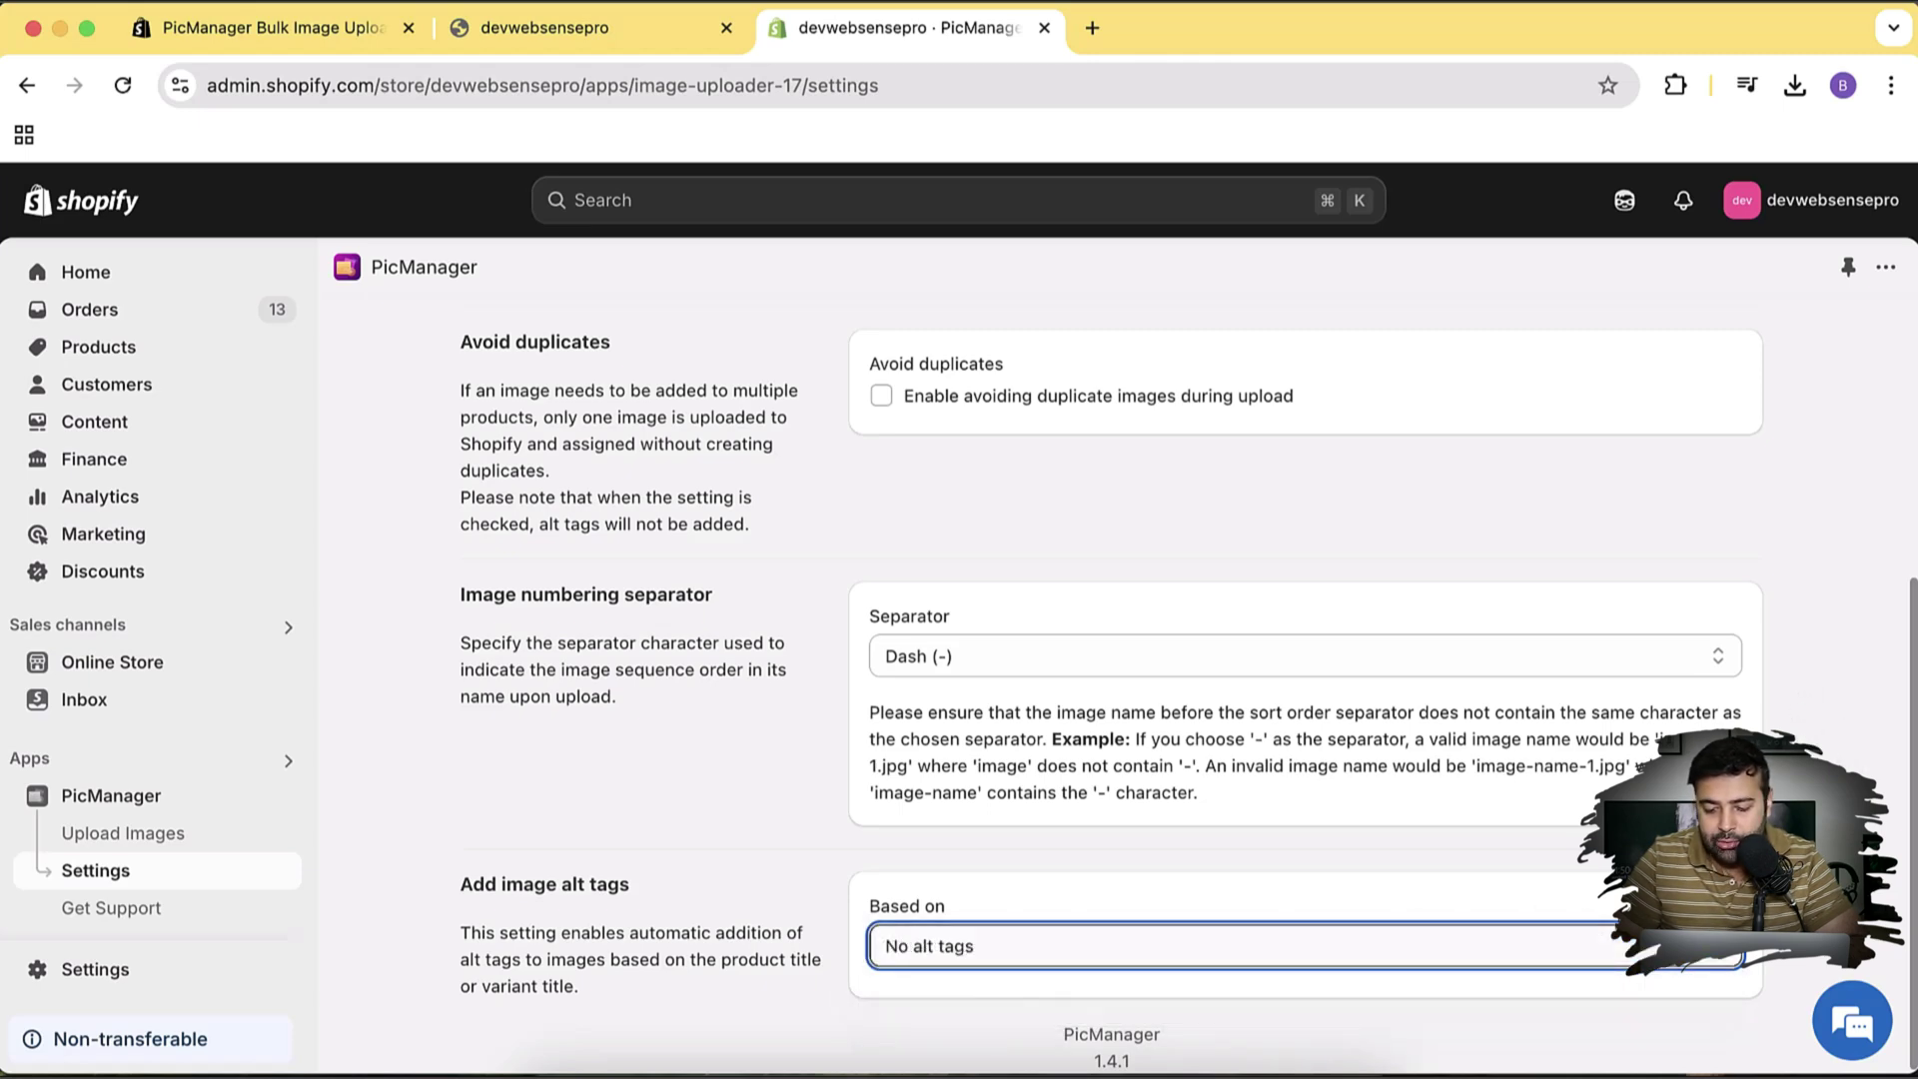
click(1590, 945)
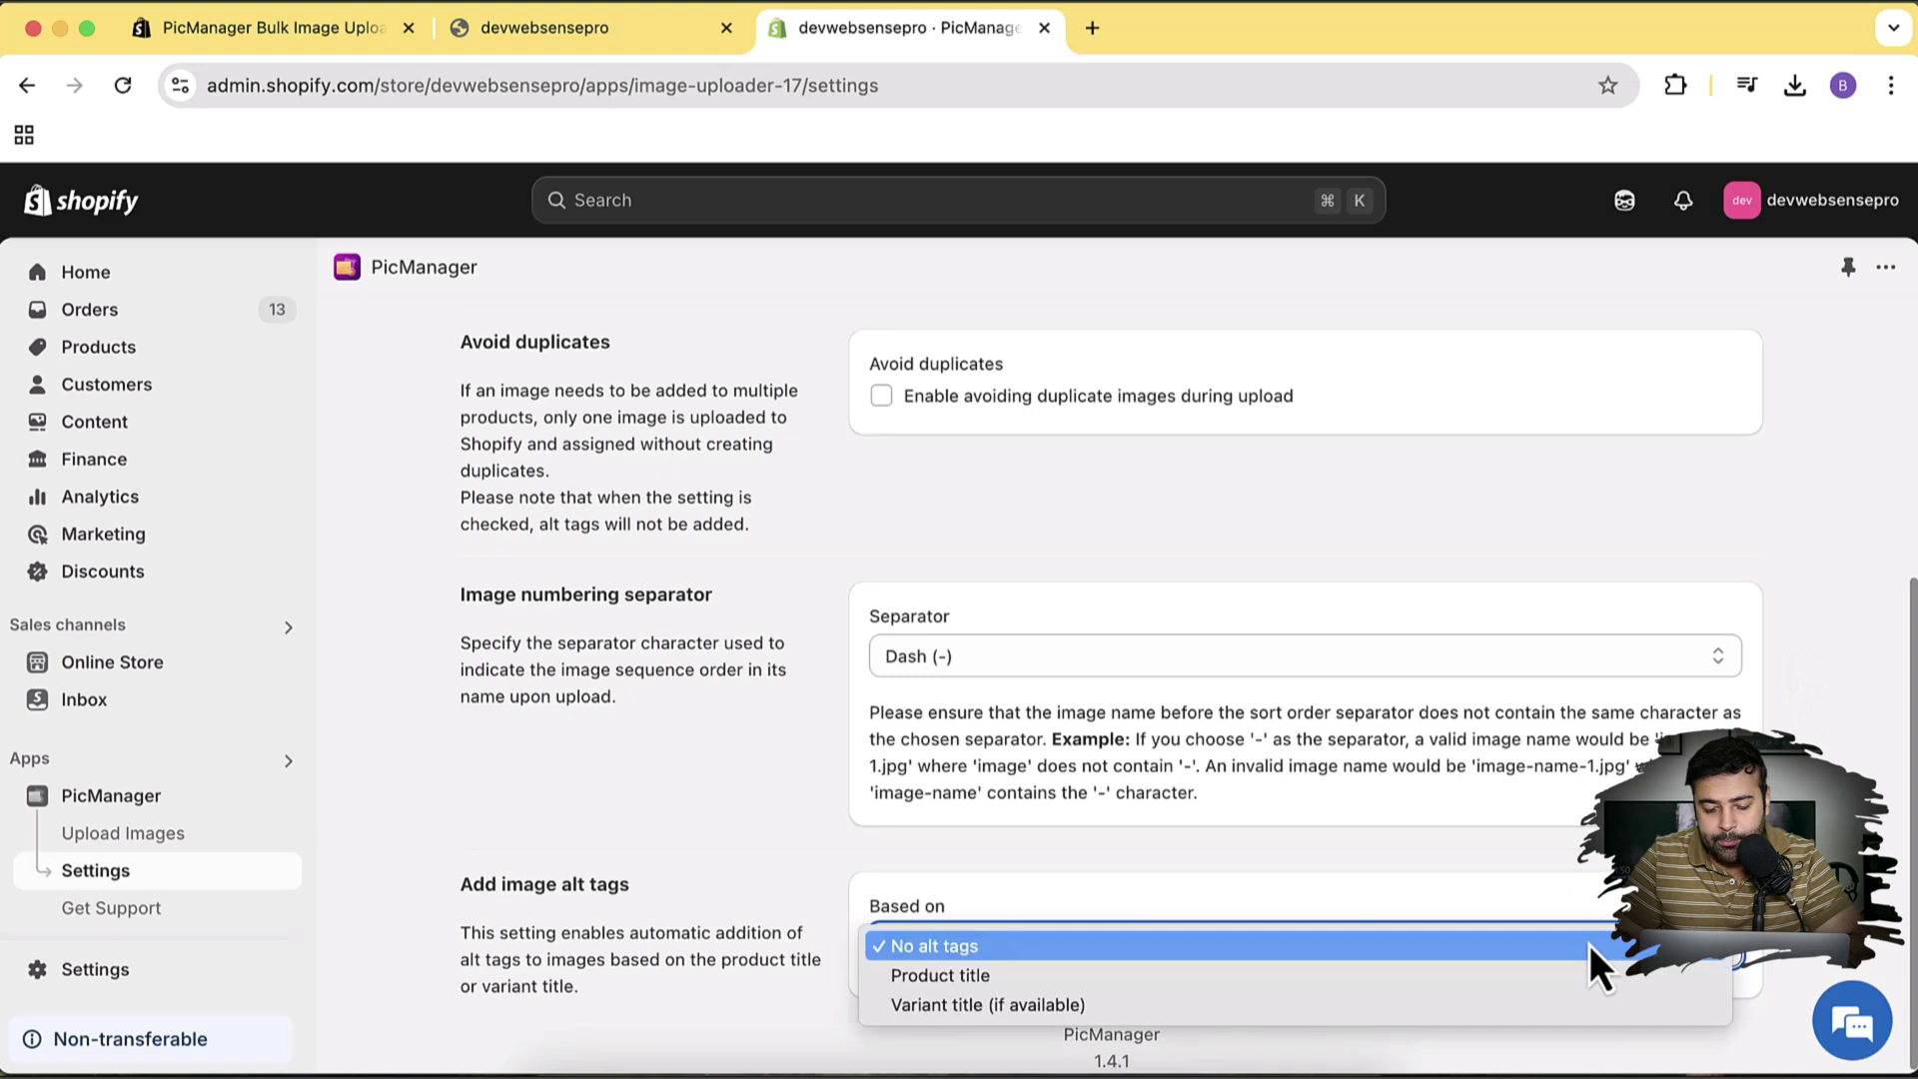
click(1316, 985)
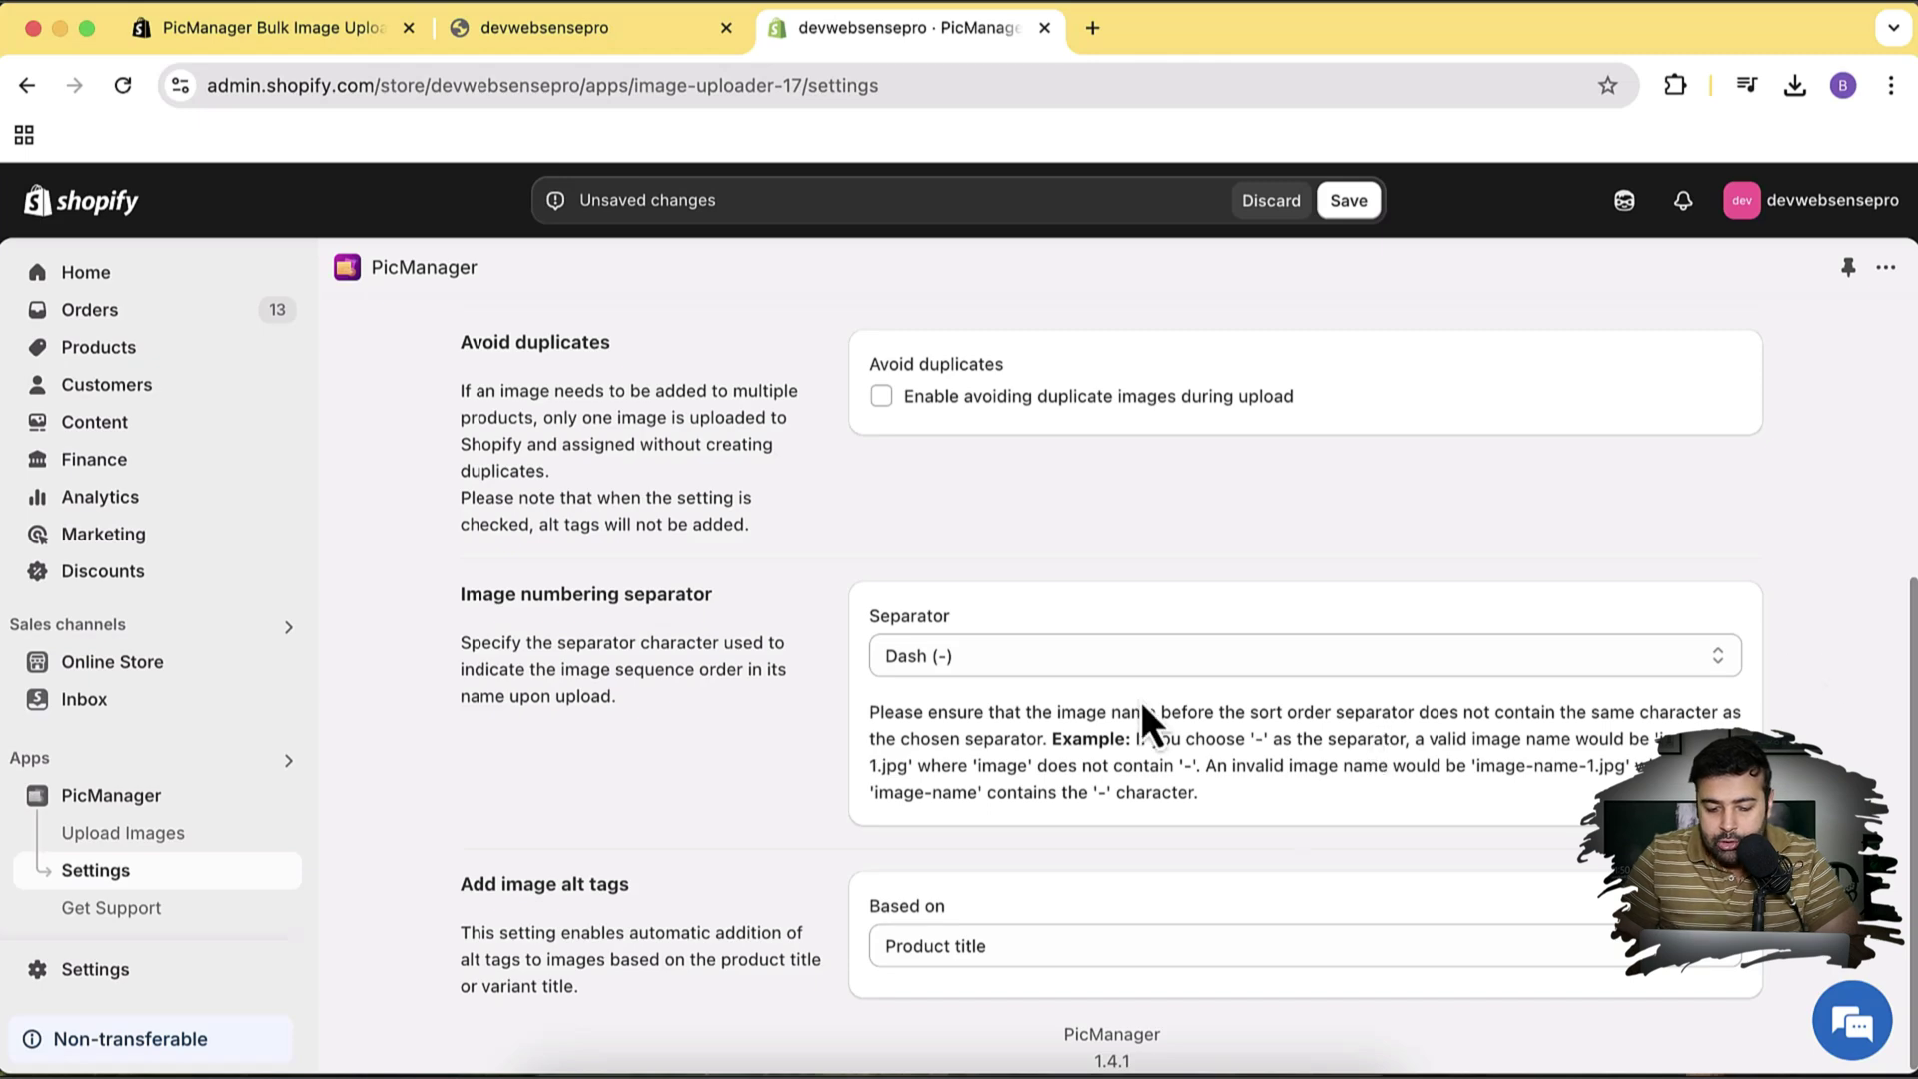
Check the matching, duplicate, separator and alt tag settings once more and save them
scroll(1144, 728, up, 5)
scroll(869, 499, up, 3)
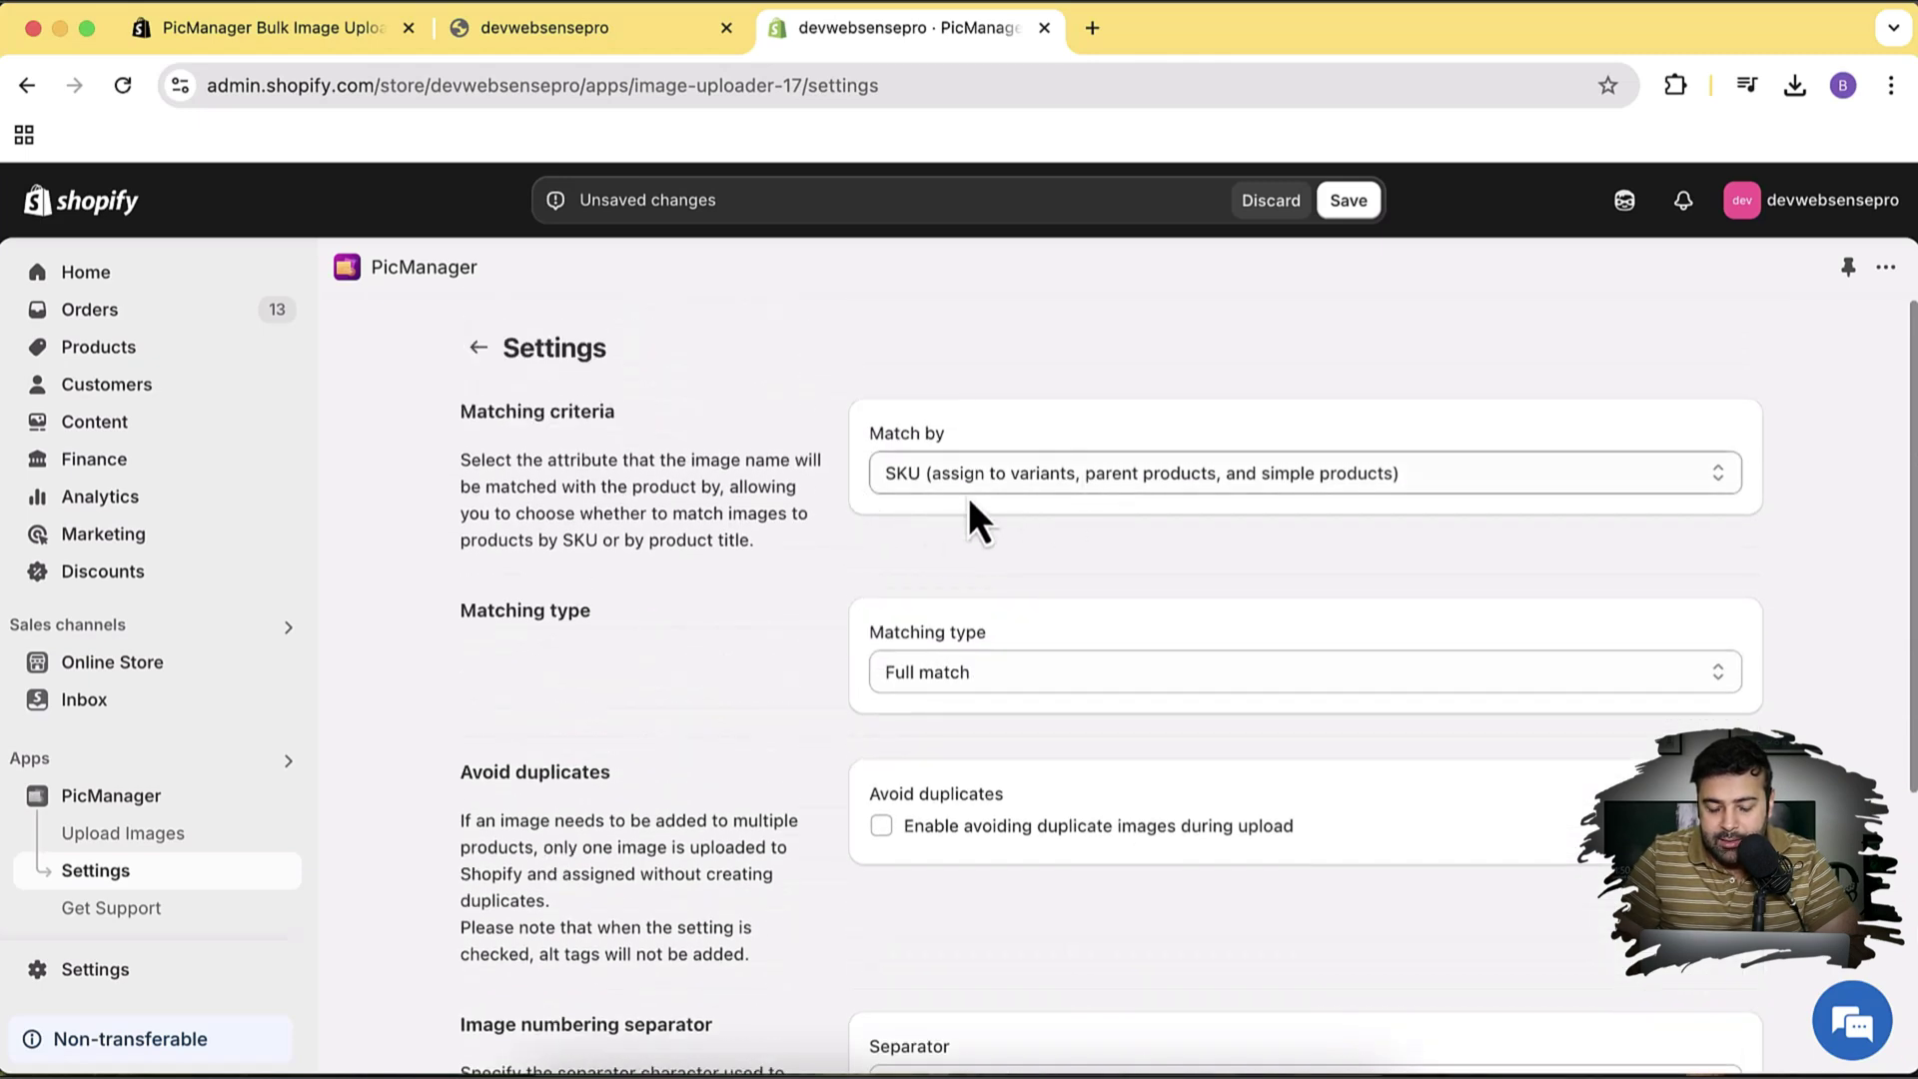
scroll(1071, 571, down, 5)
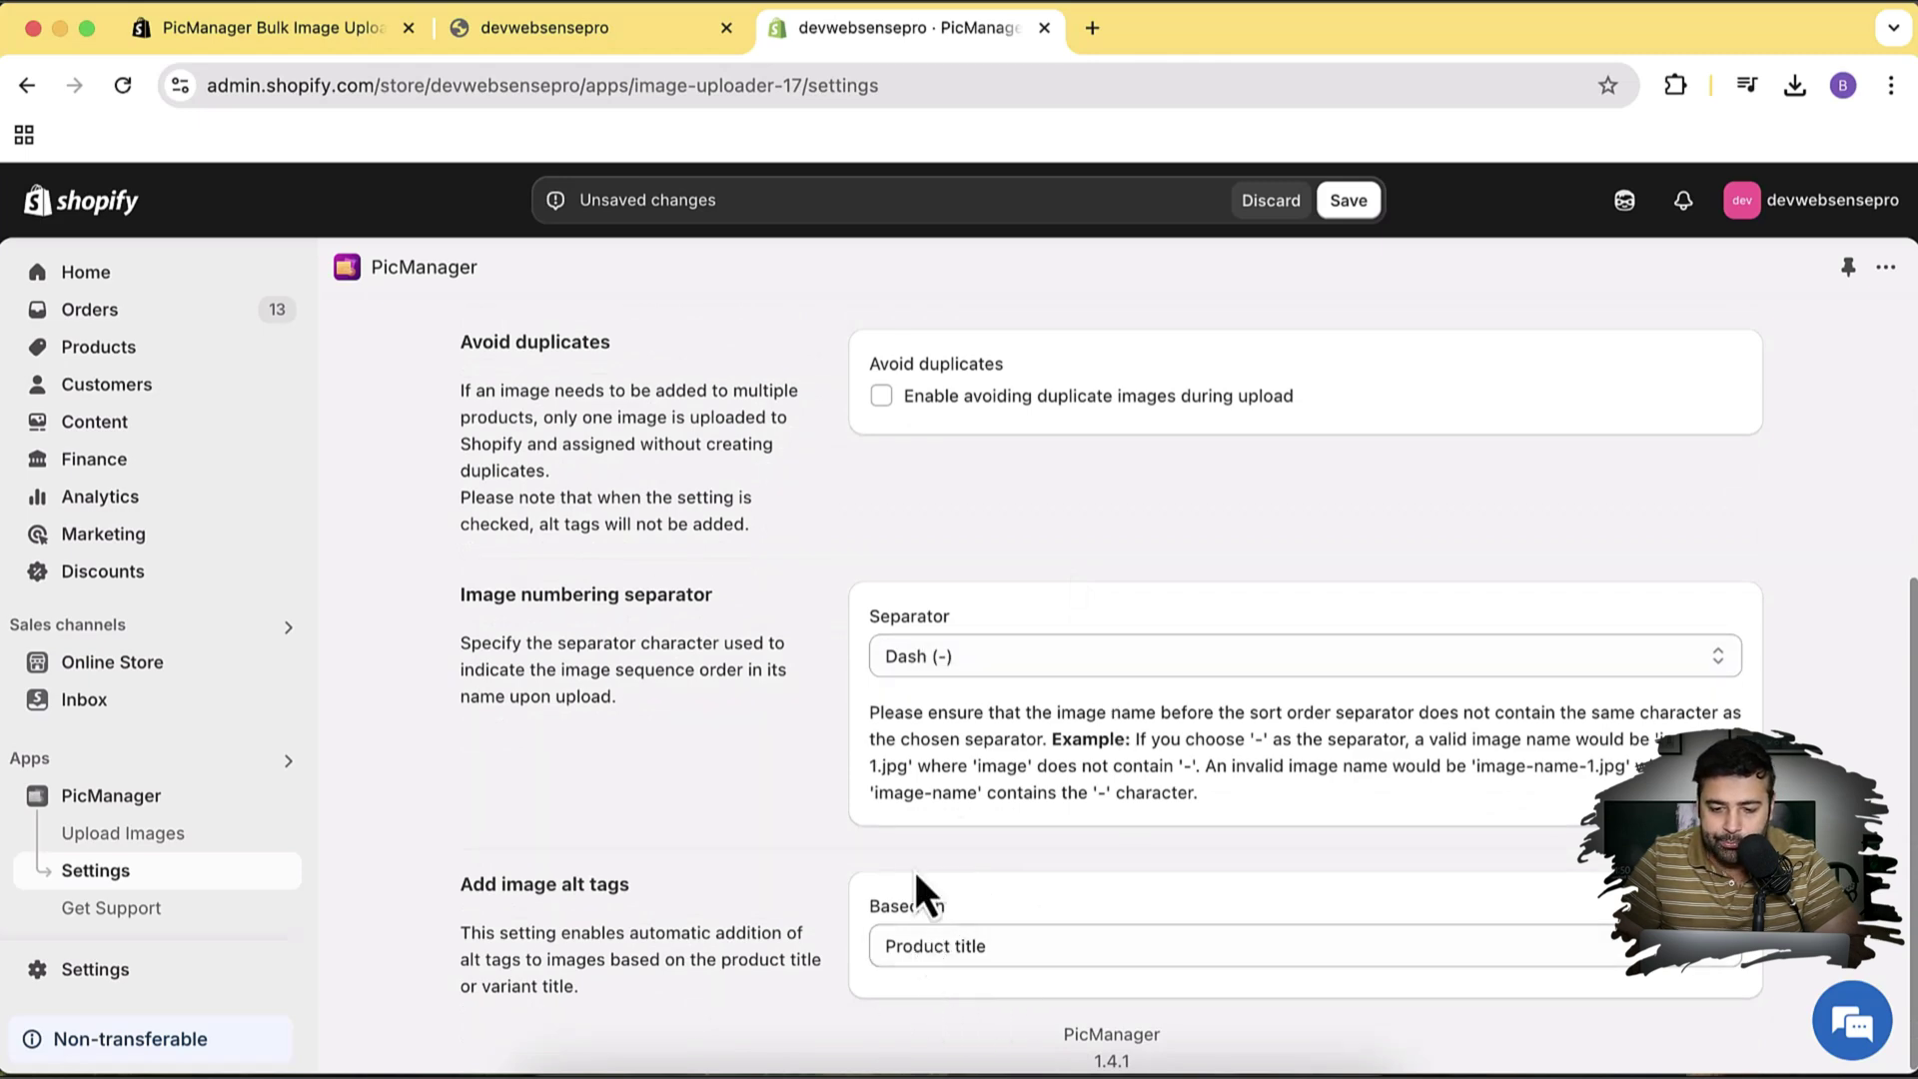
click(1348, 202)
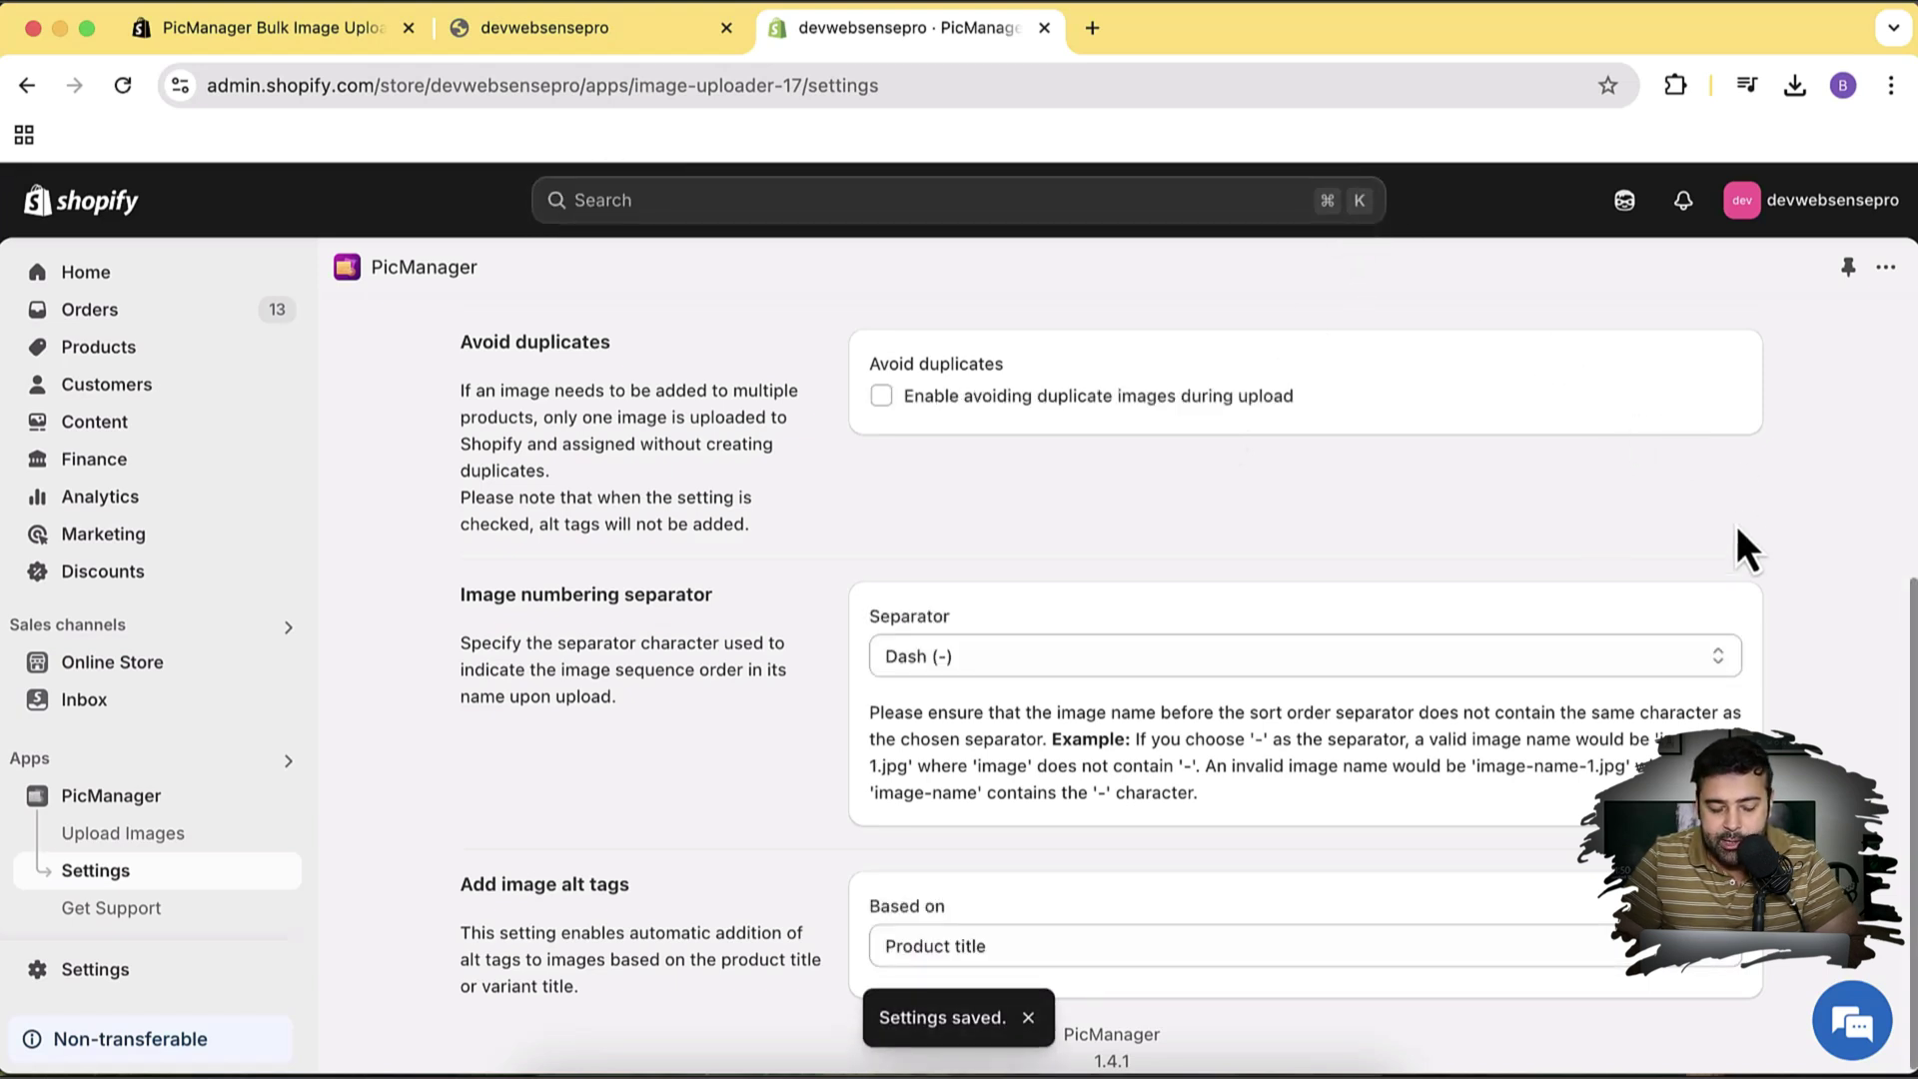
Open PicManager's Upload Images page and review its quick tutorials and assignment modes
click(198, 847)
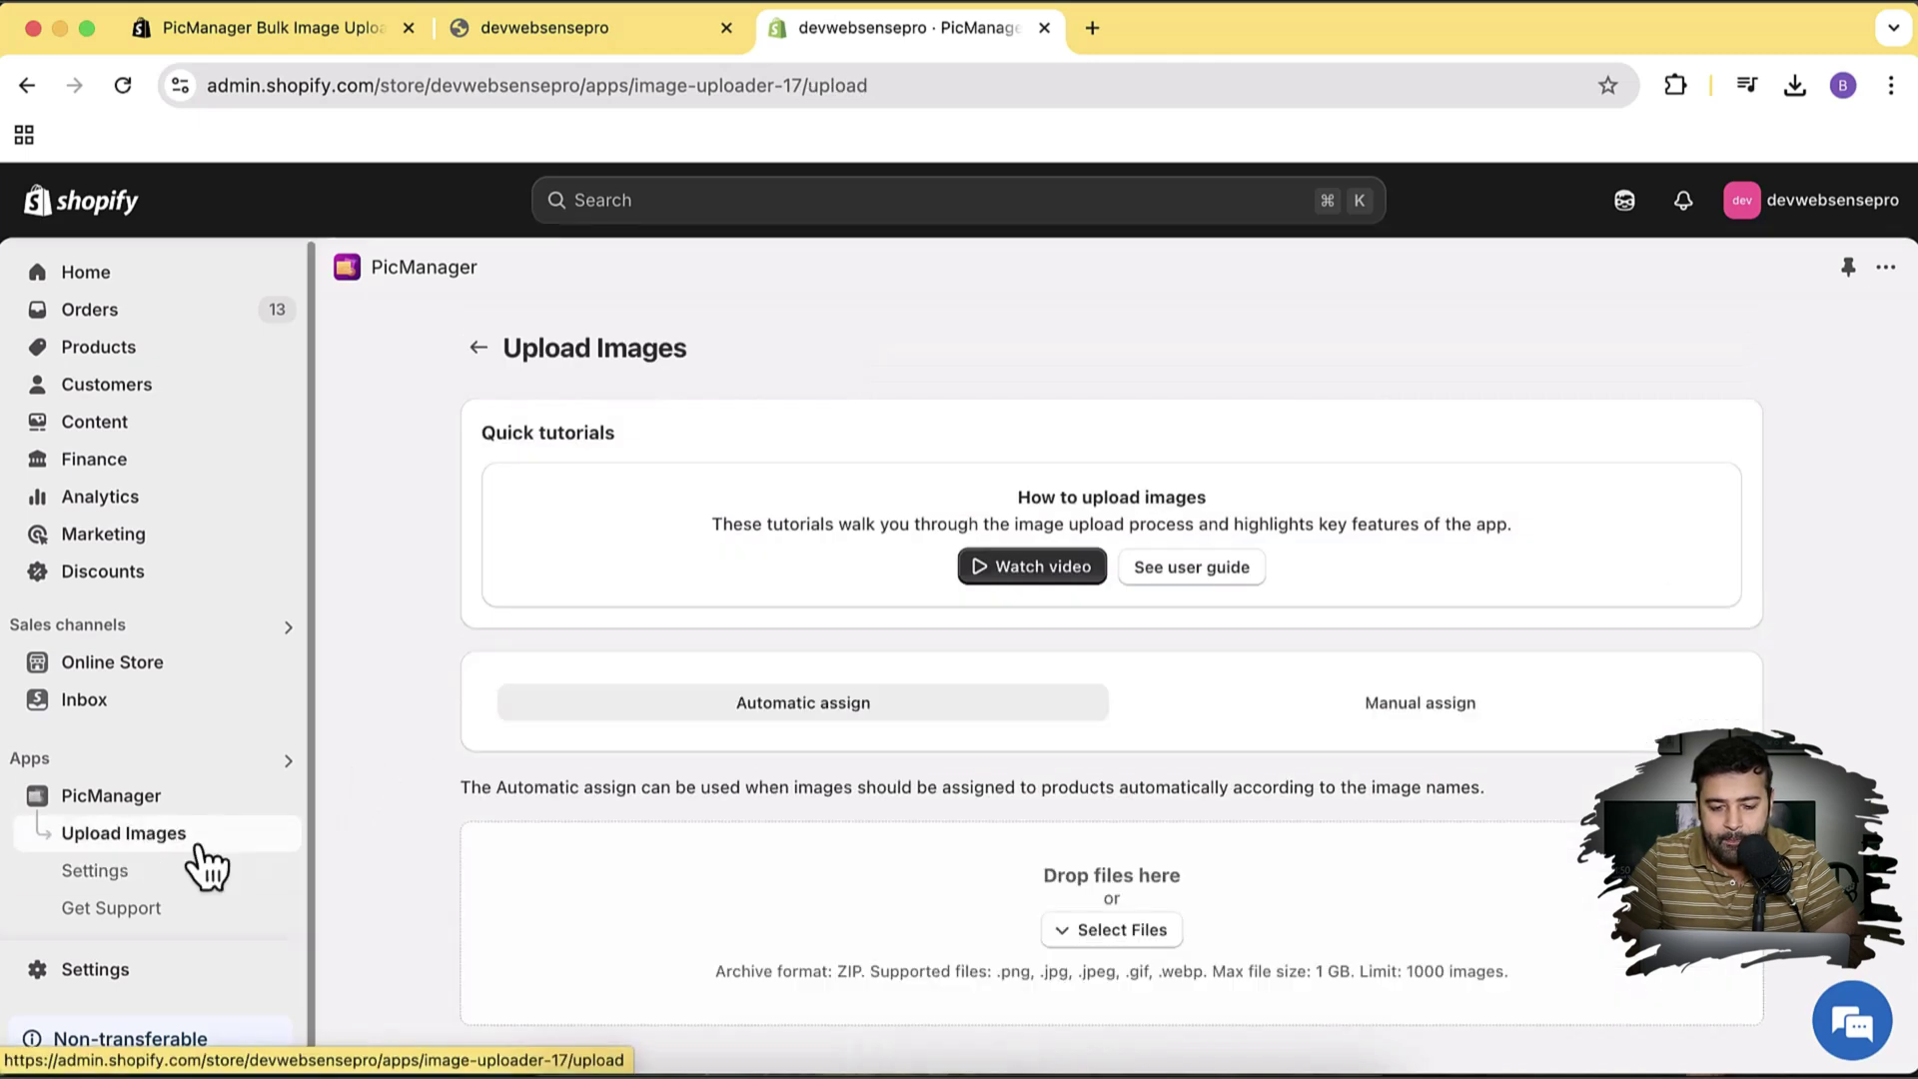
scroll(1495, 478, down, 2)
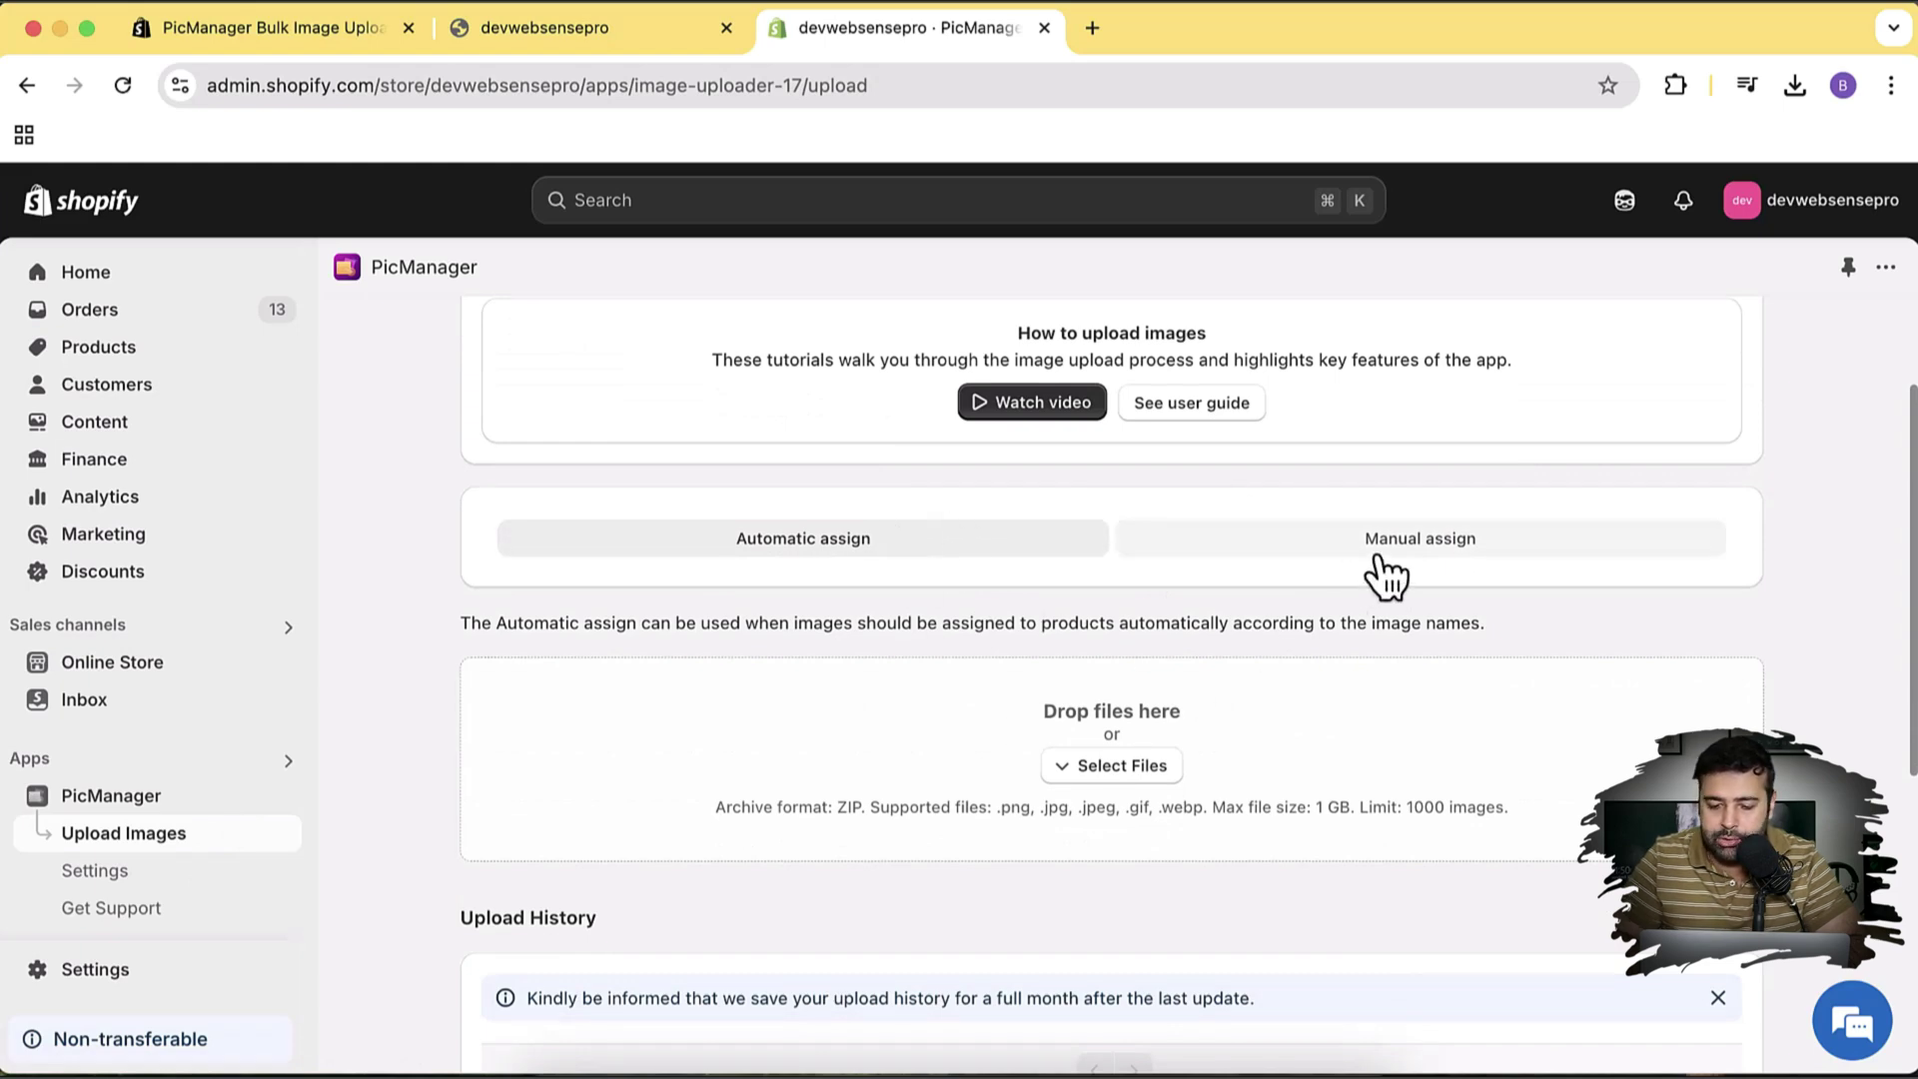
scroll(1499, 730, up, 3)
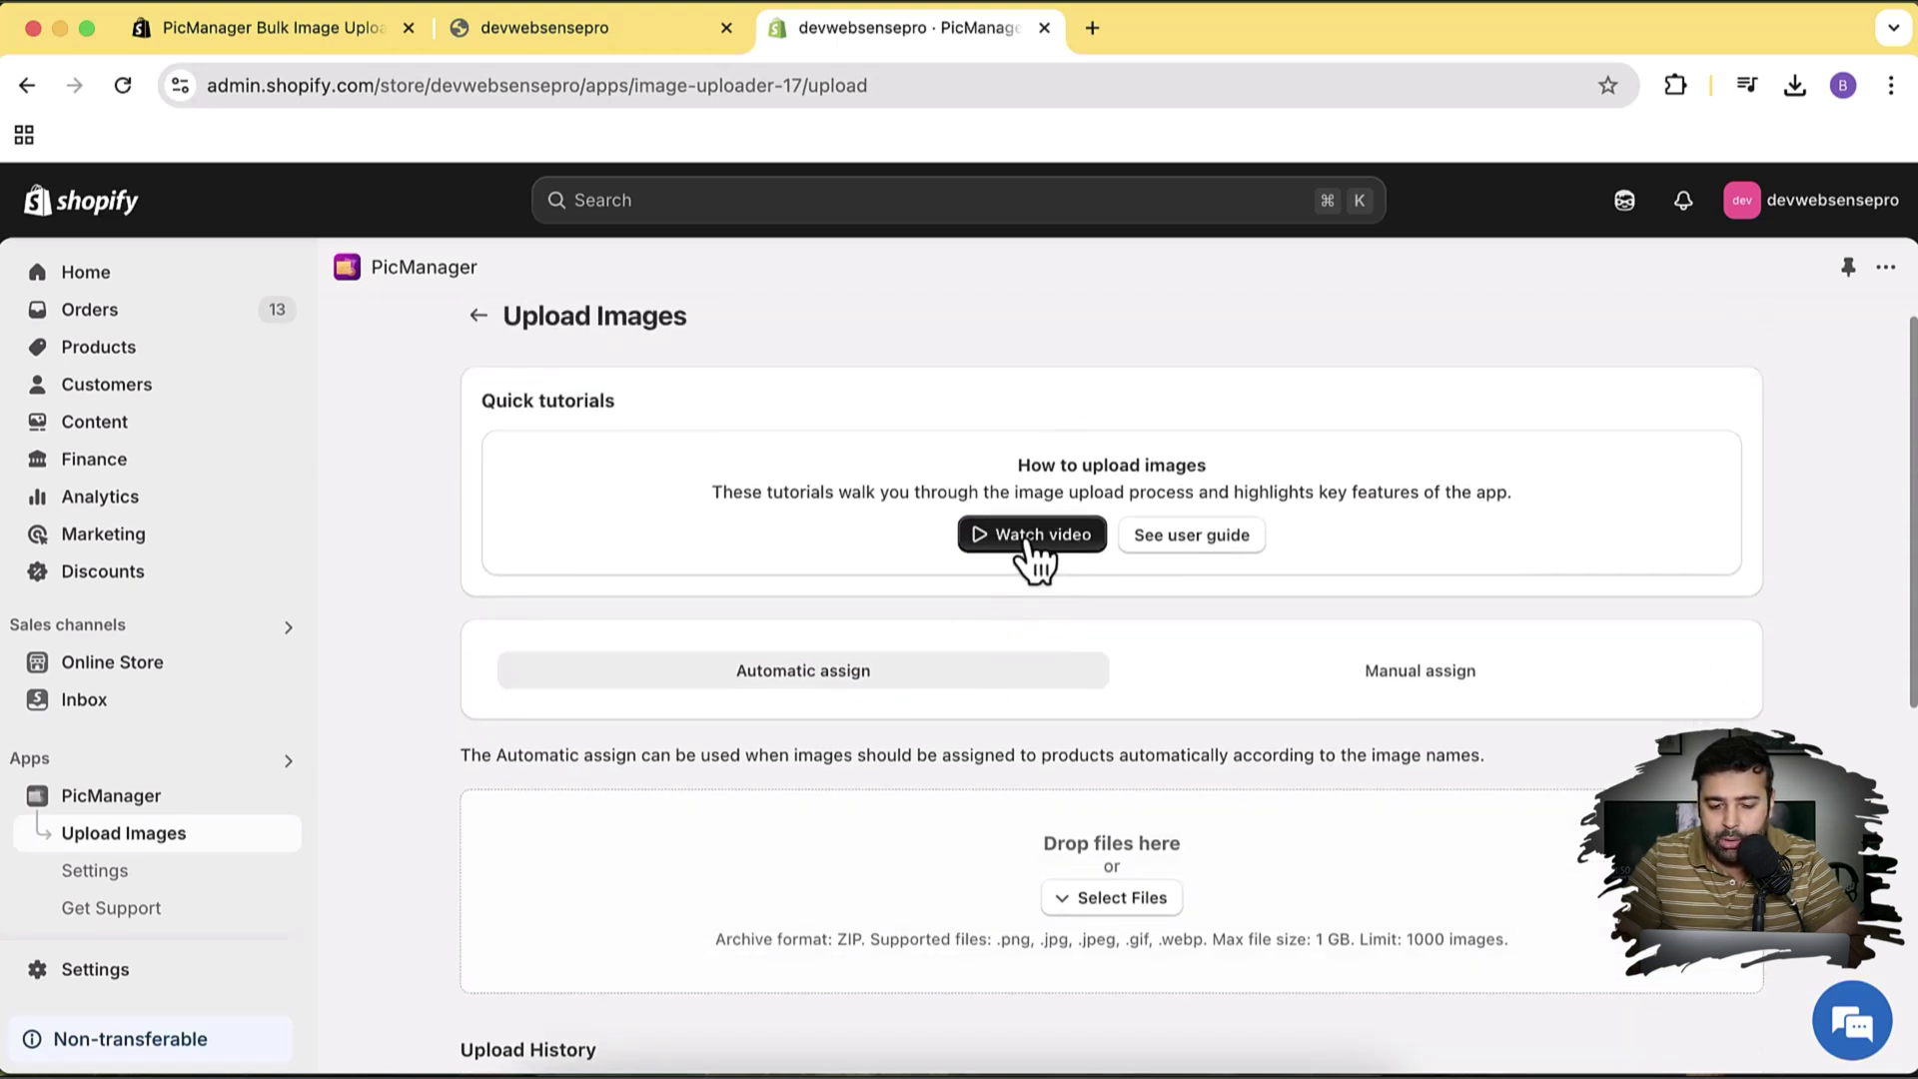
triple_click(835, 494)
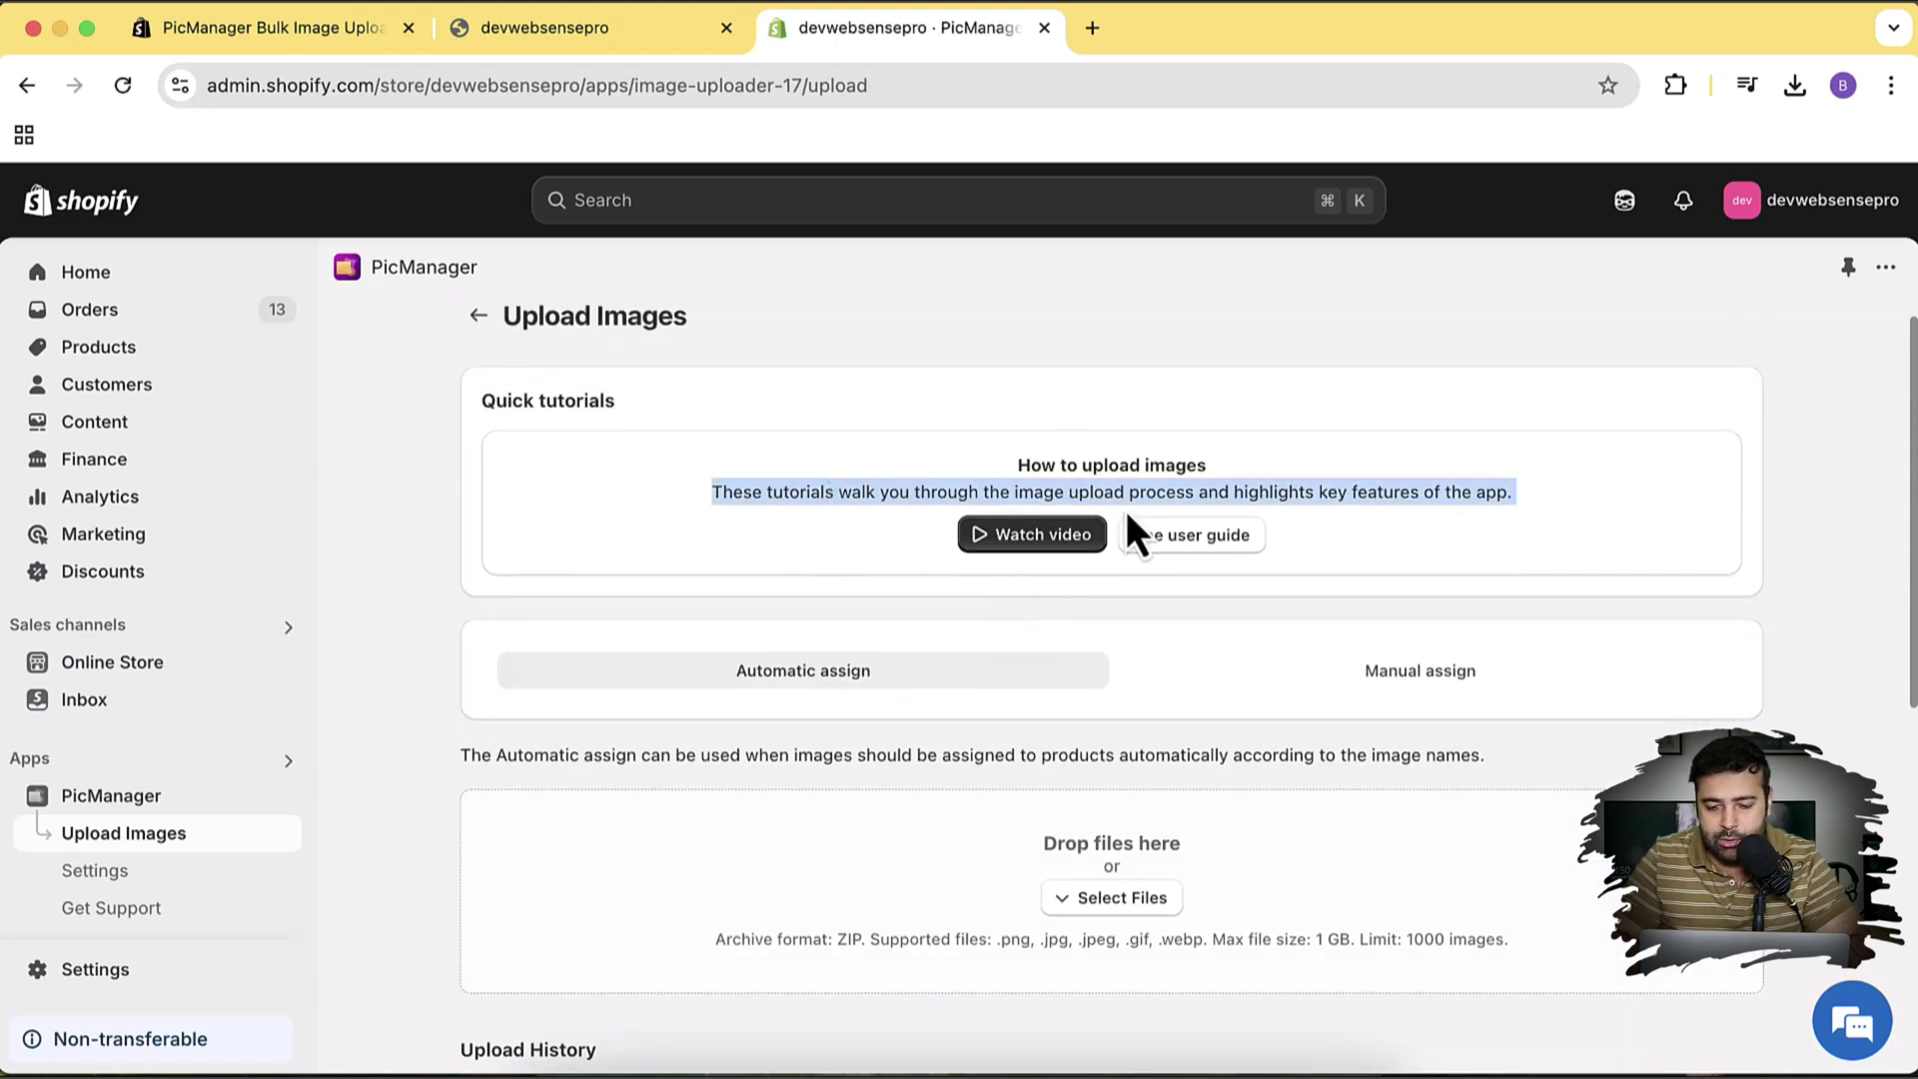
click(1449, 486)
scroll(1802, 494, down, 3)
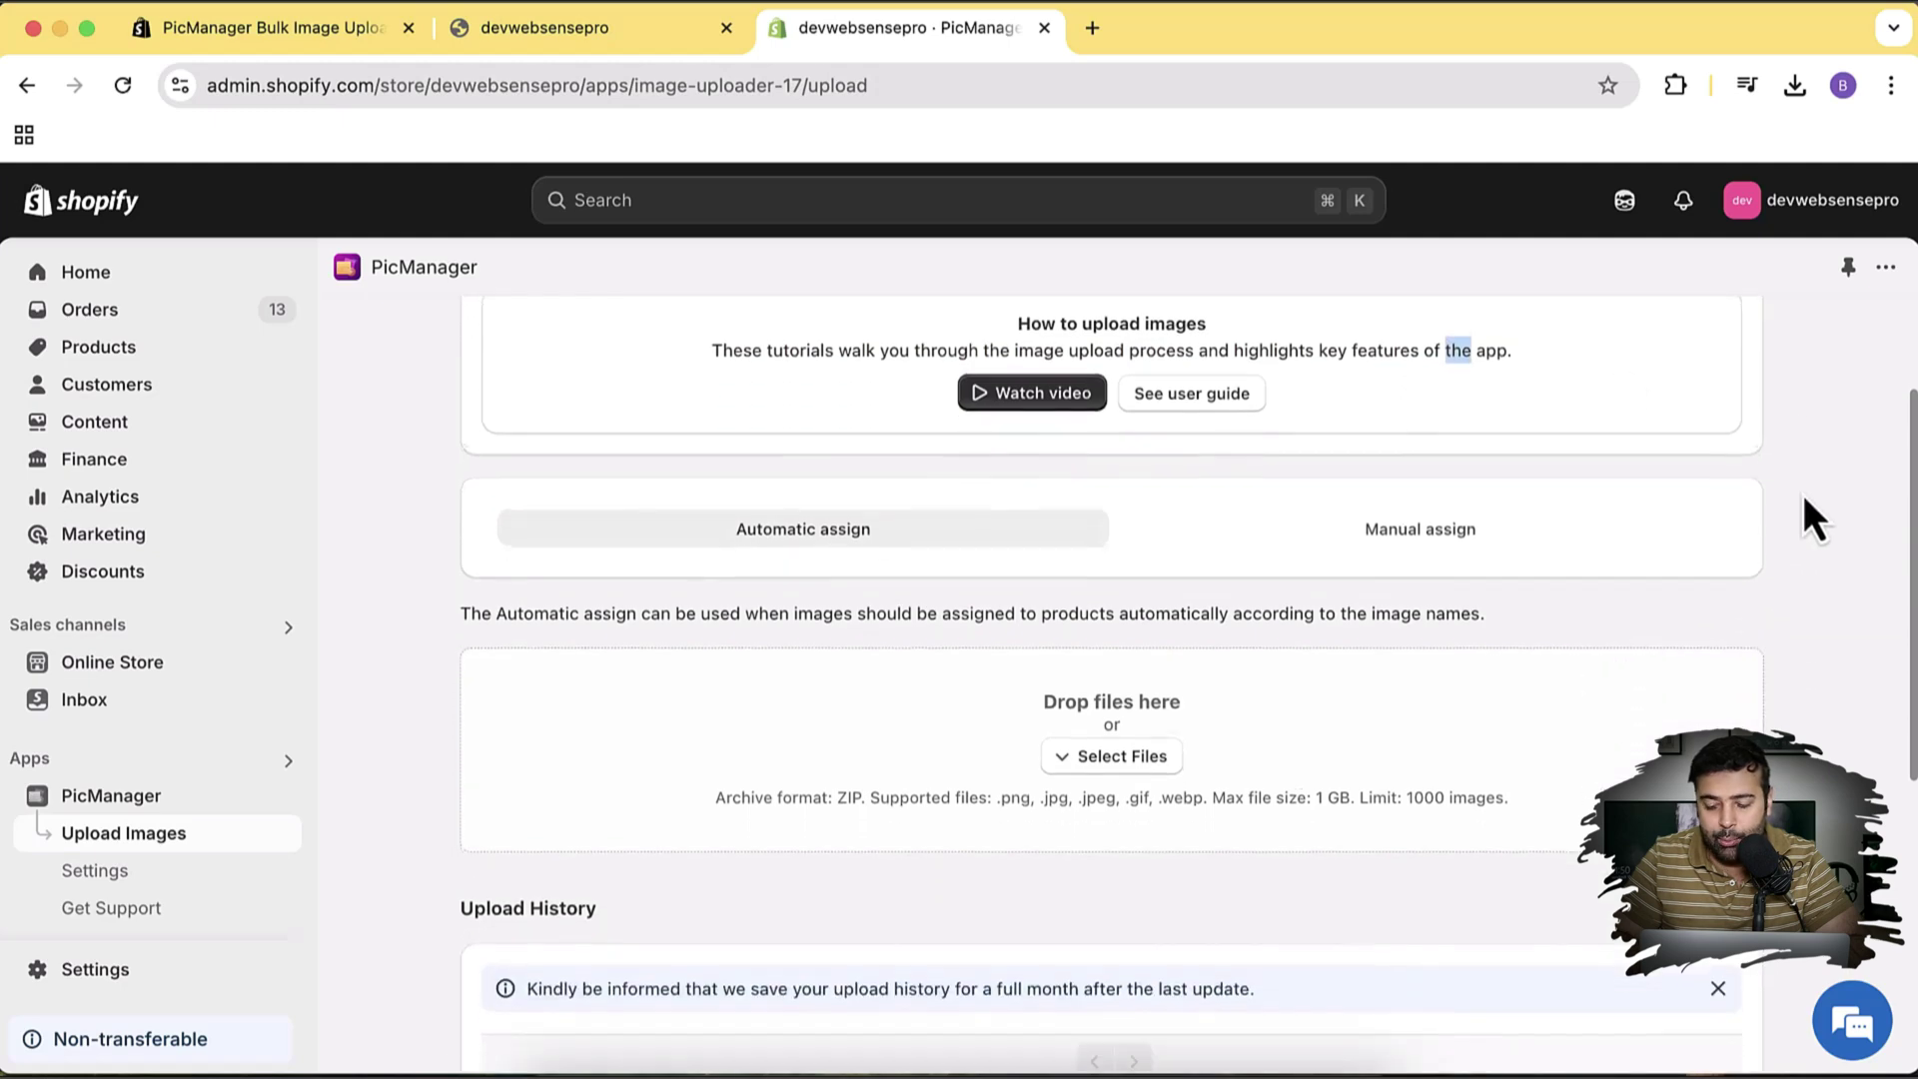
Look into the support chat, close it, and read the archive format accepted for uploads
click(1849, 1029)
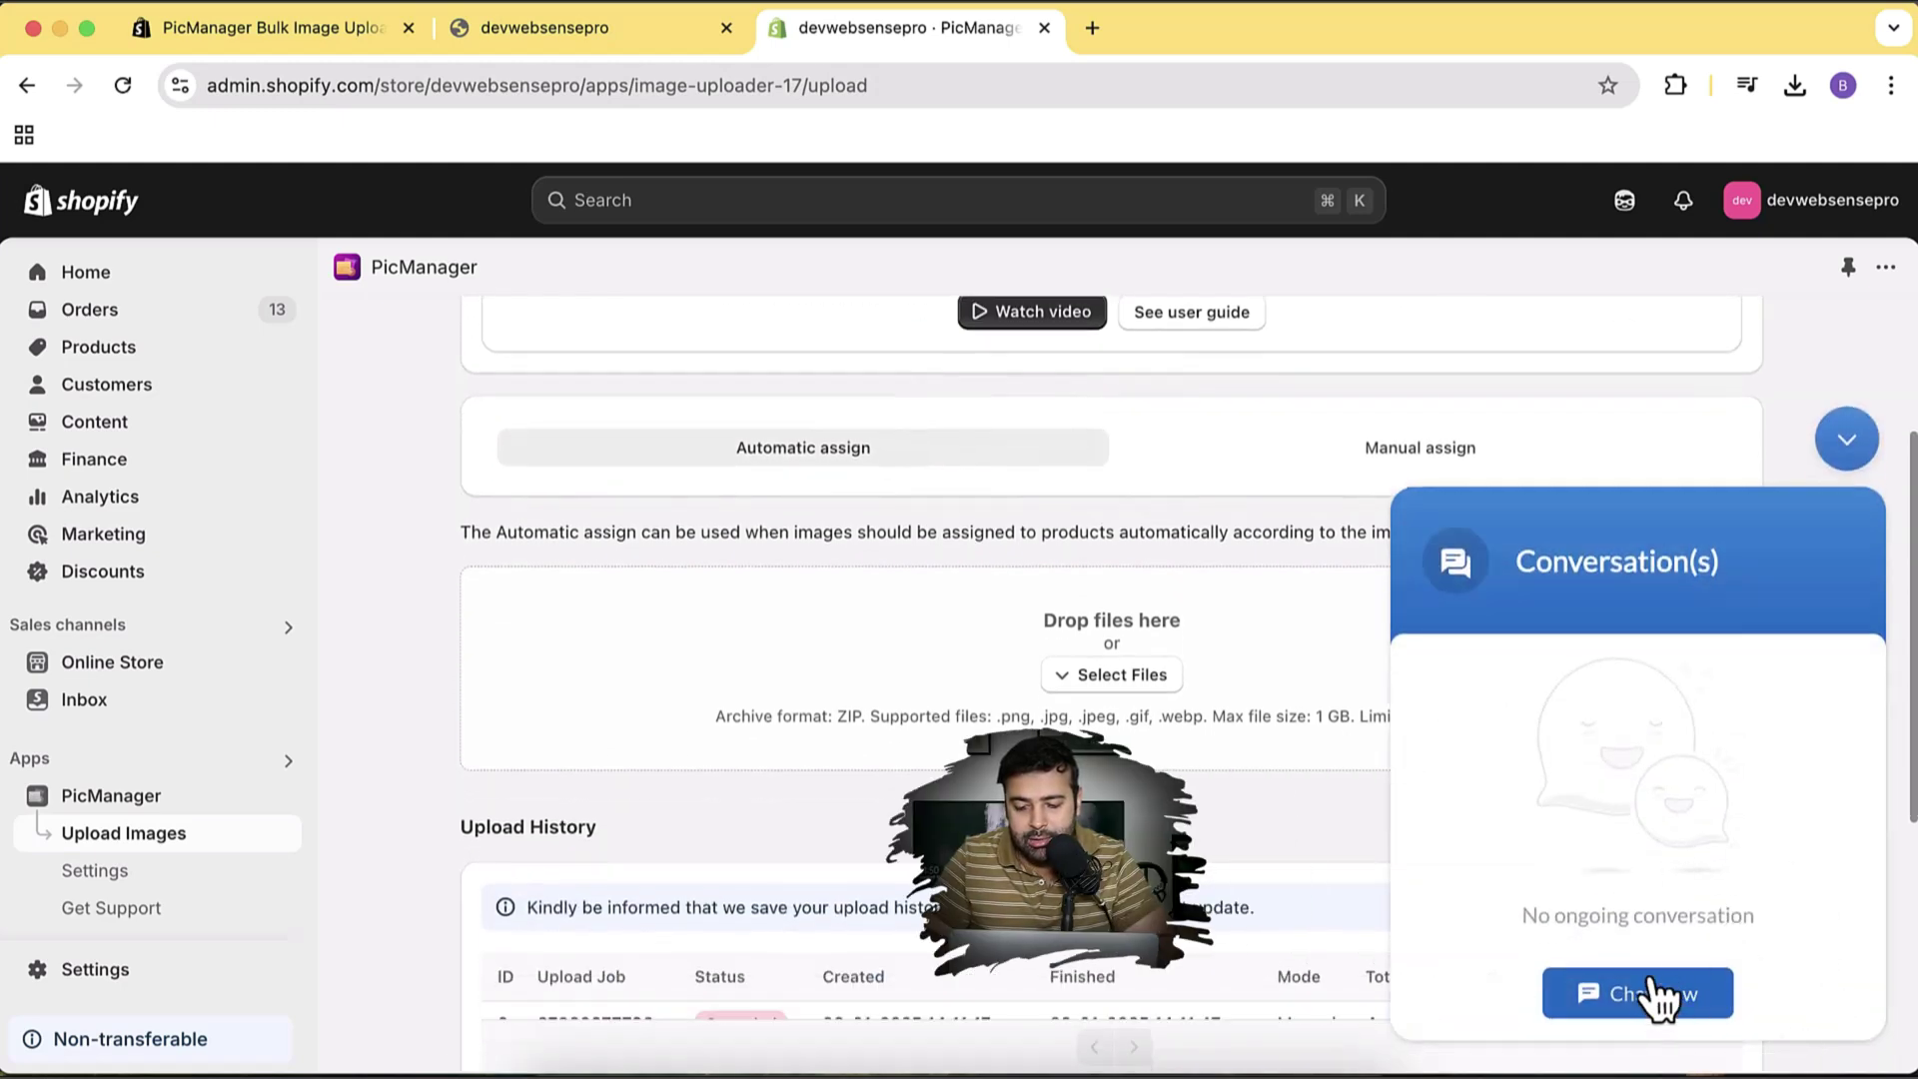
click(1848, 442)
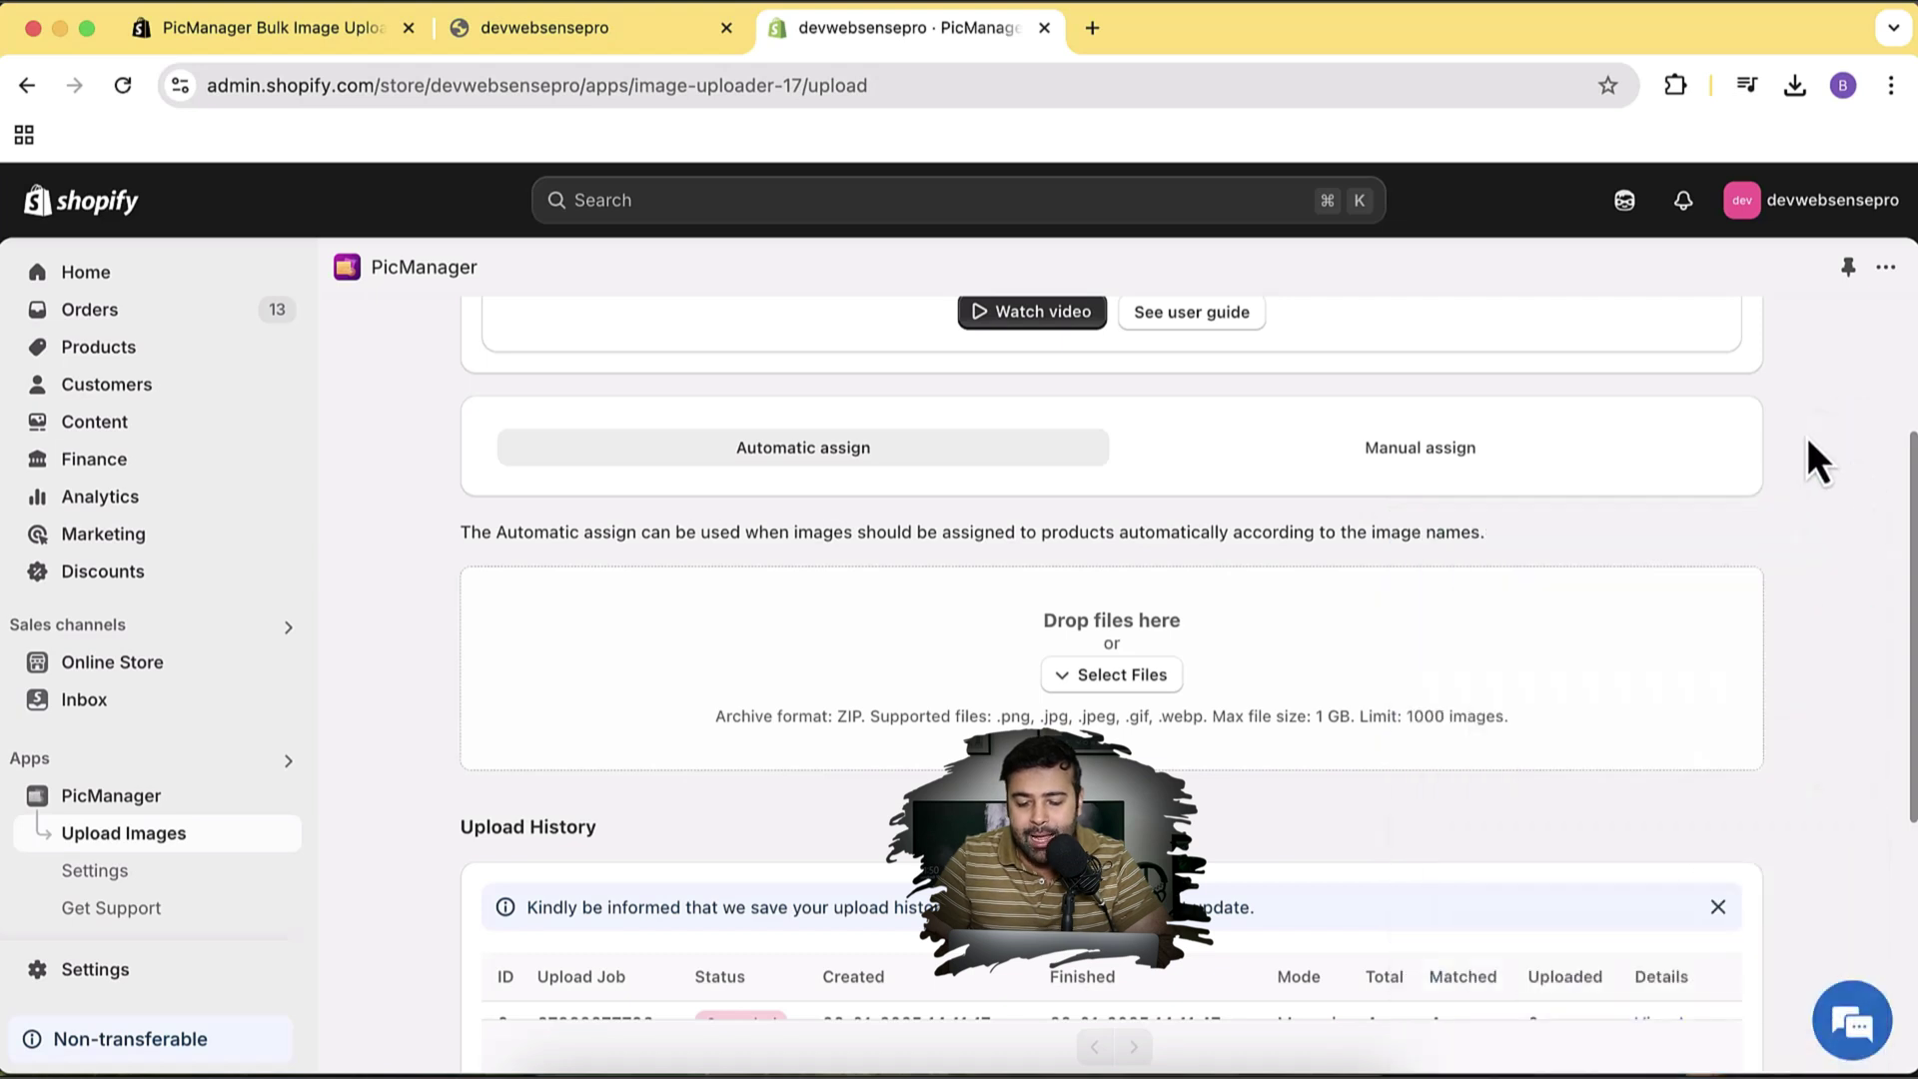
scroll(1808, 435, down, 1)
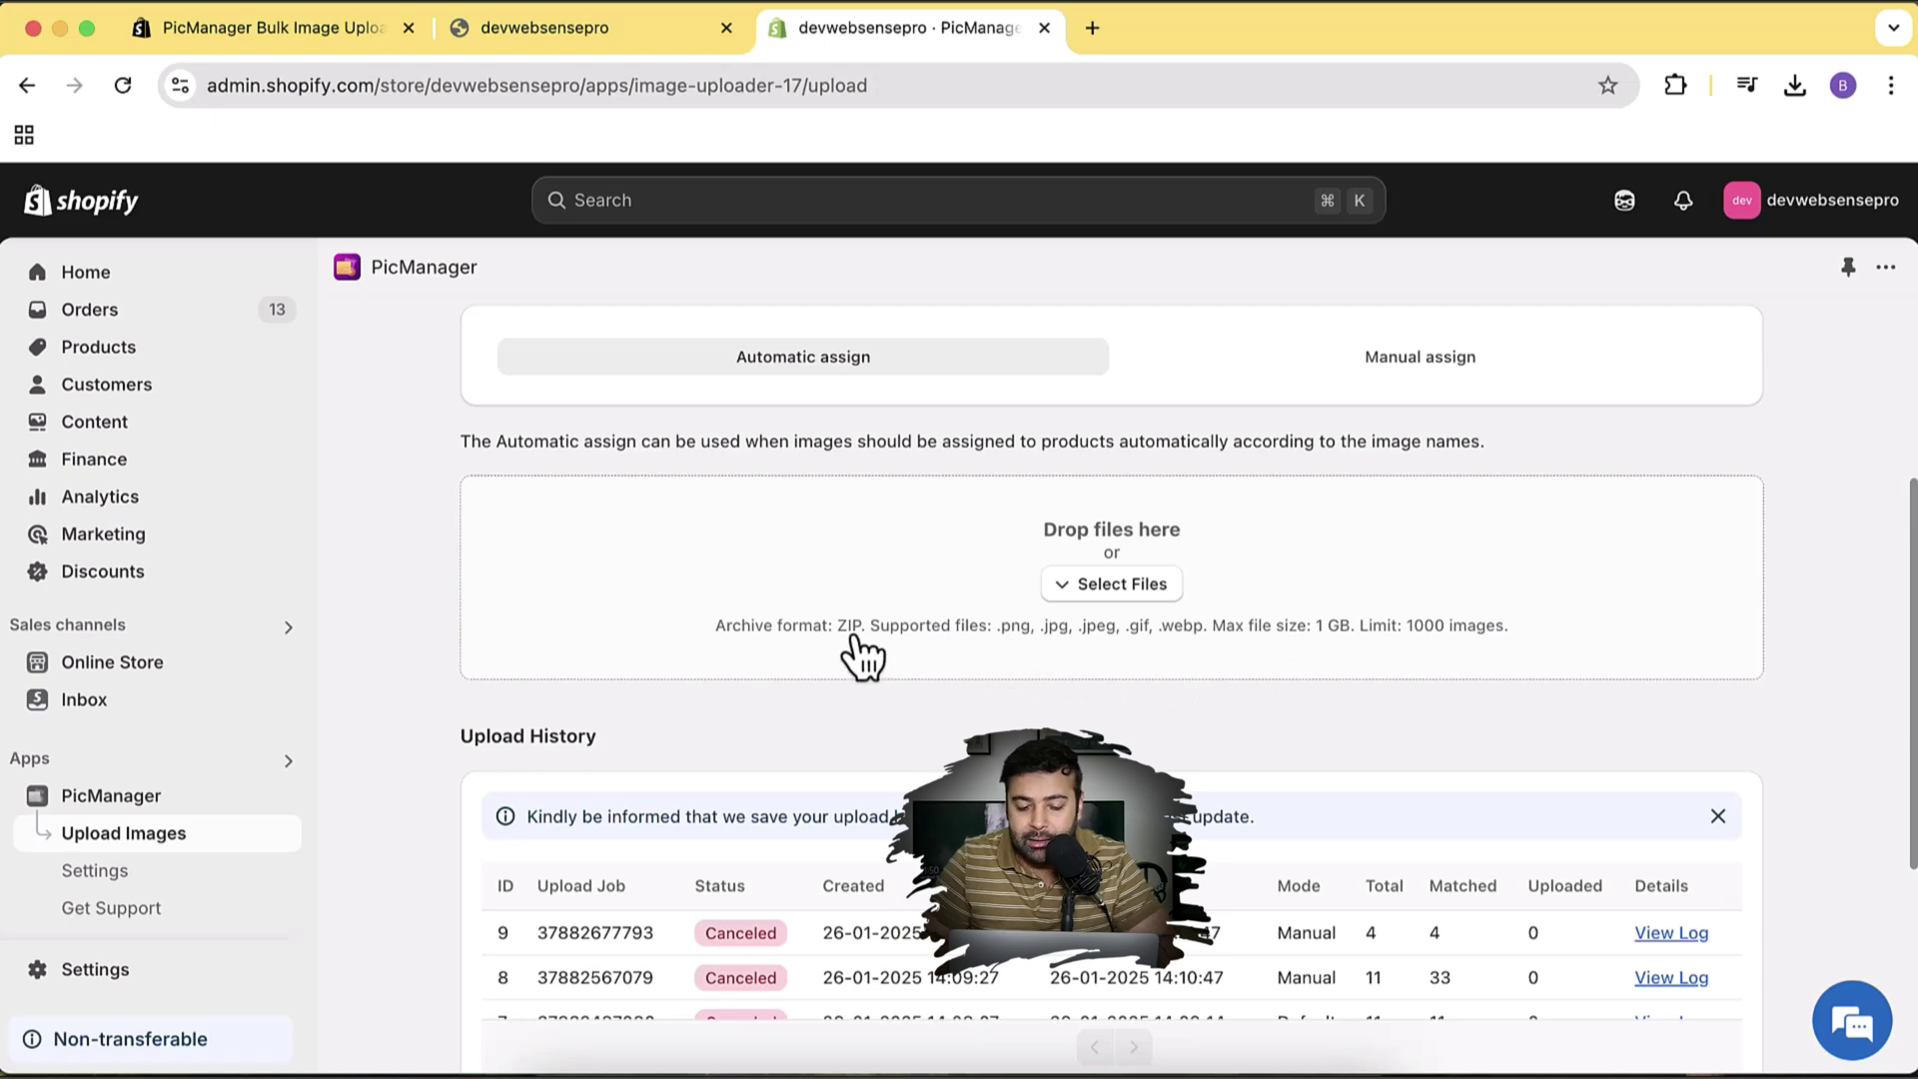
drag(841, 636, 860, 635)
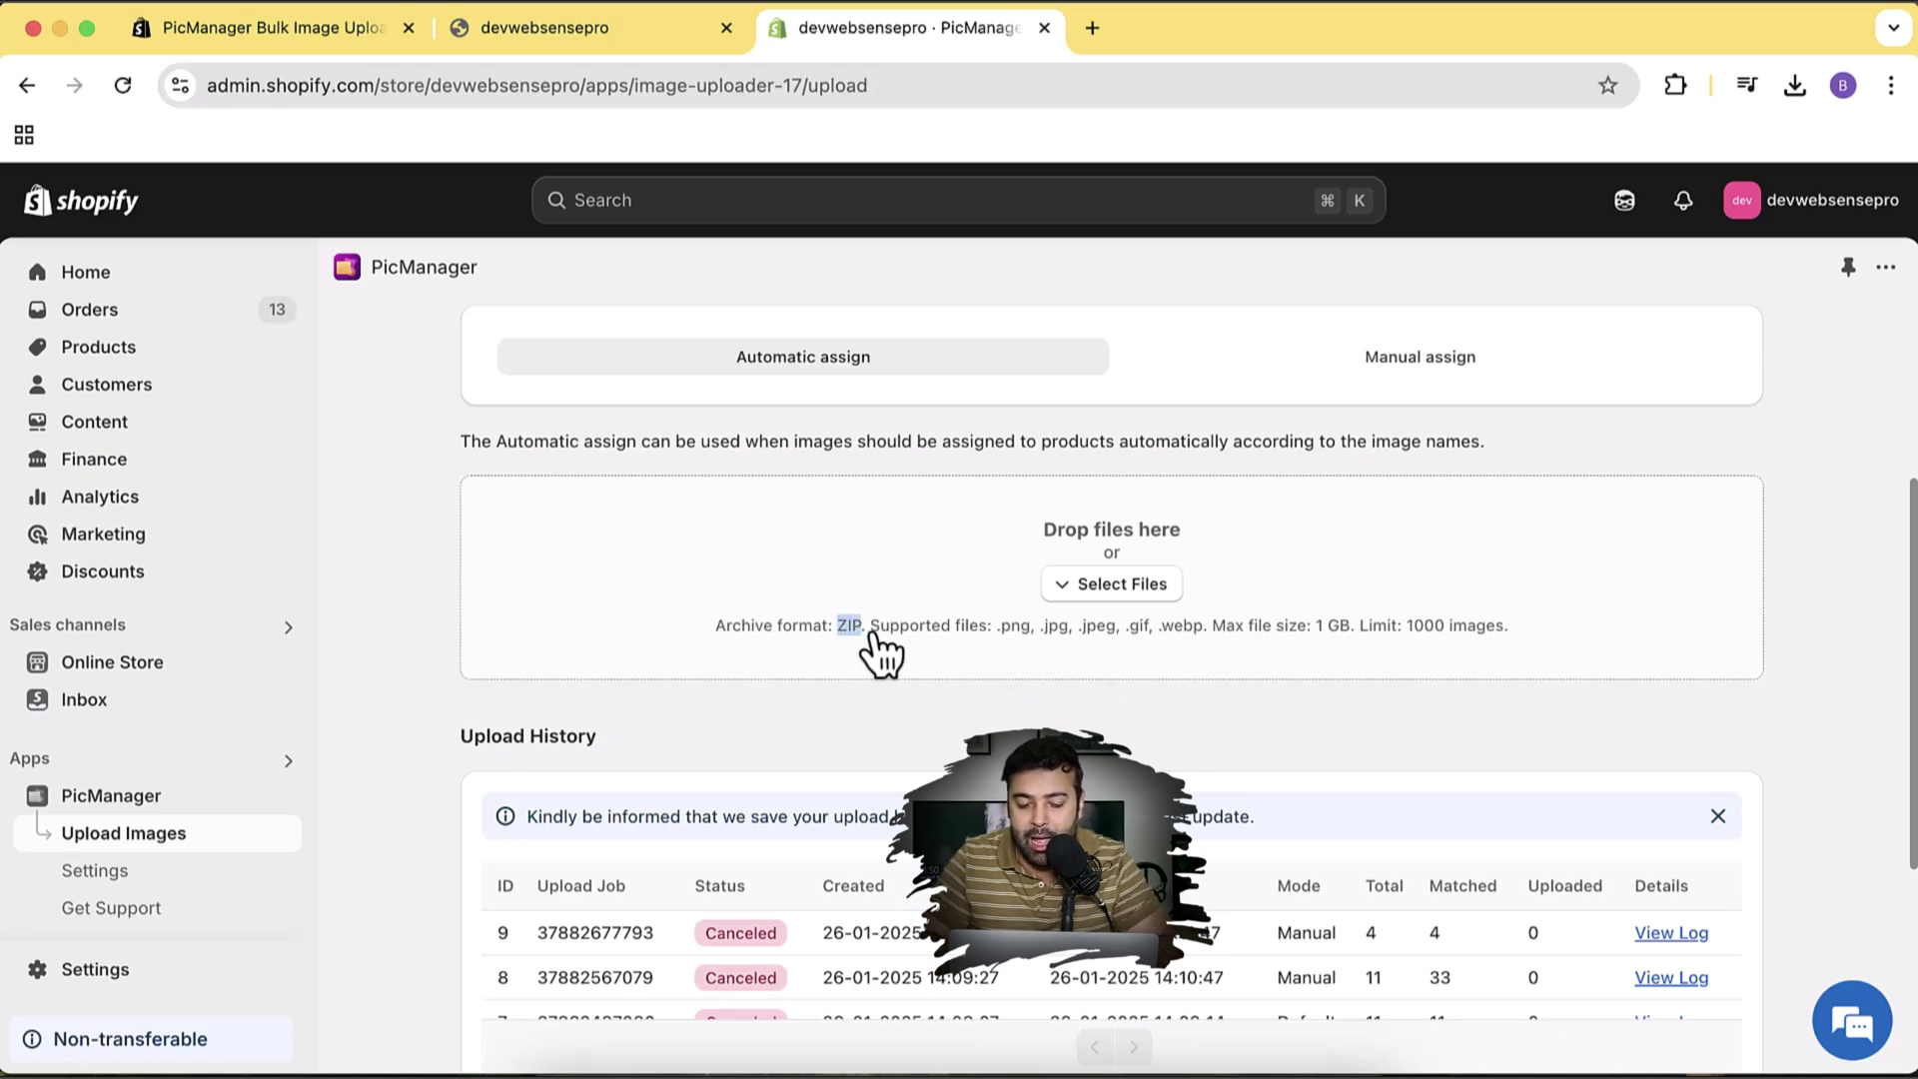
Select all the images in the SKU folder, 985-1 to 987-4, and start uploading them with automatic assignment
click(978, 644)
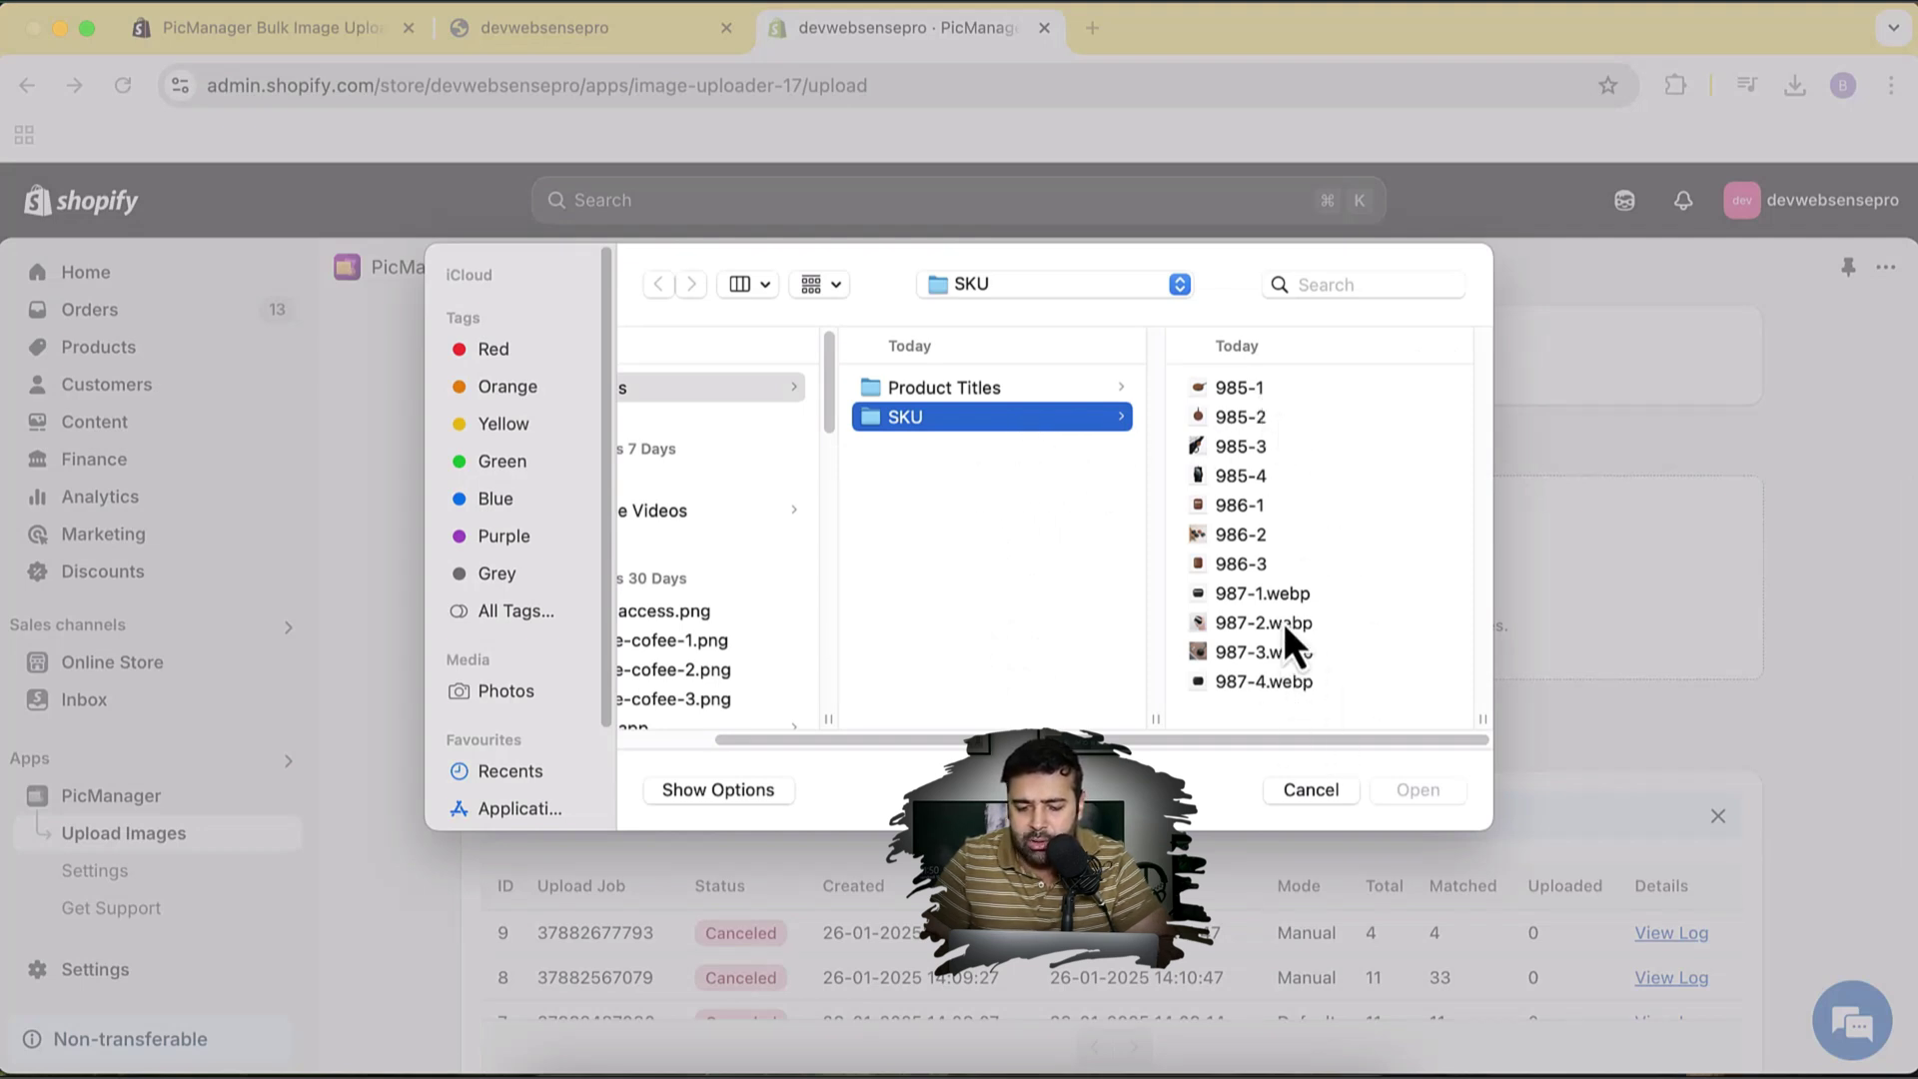
click(1253, 420)
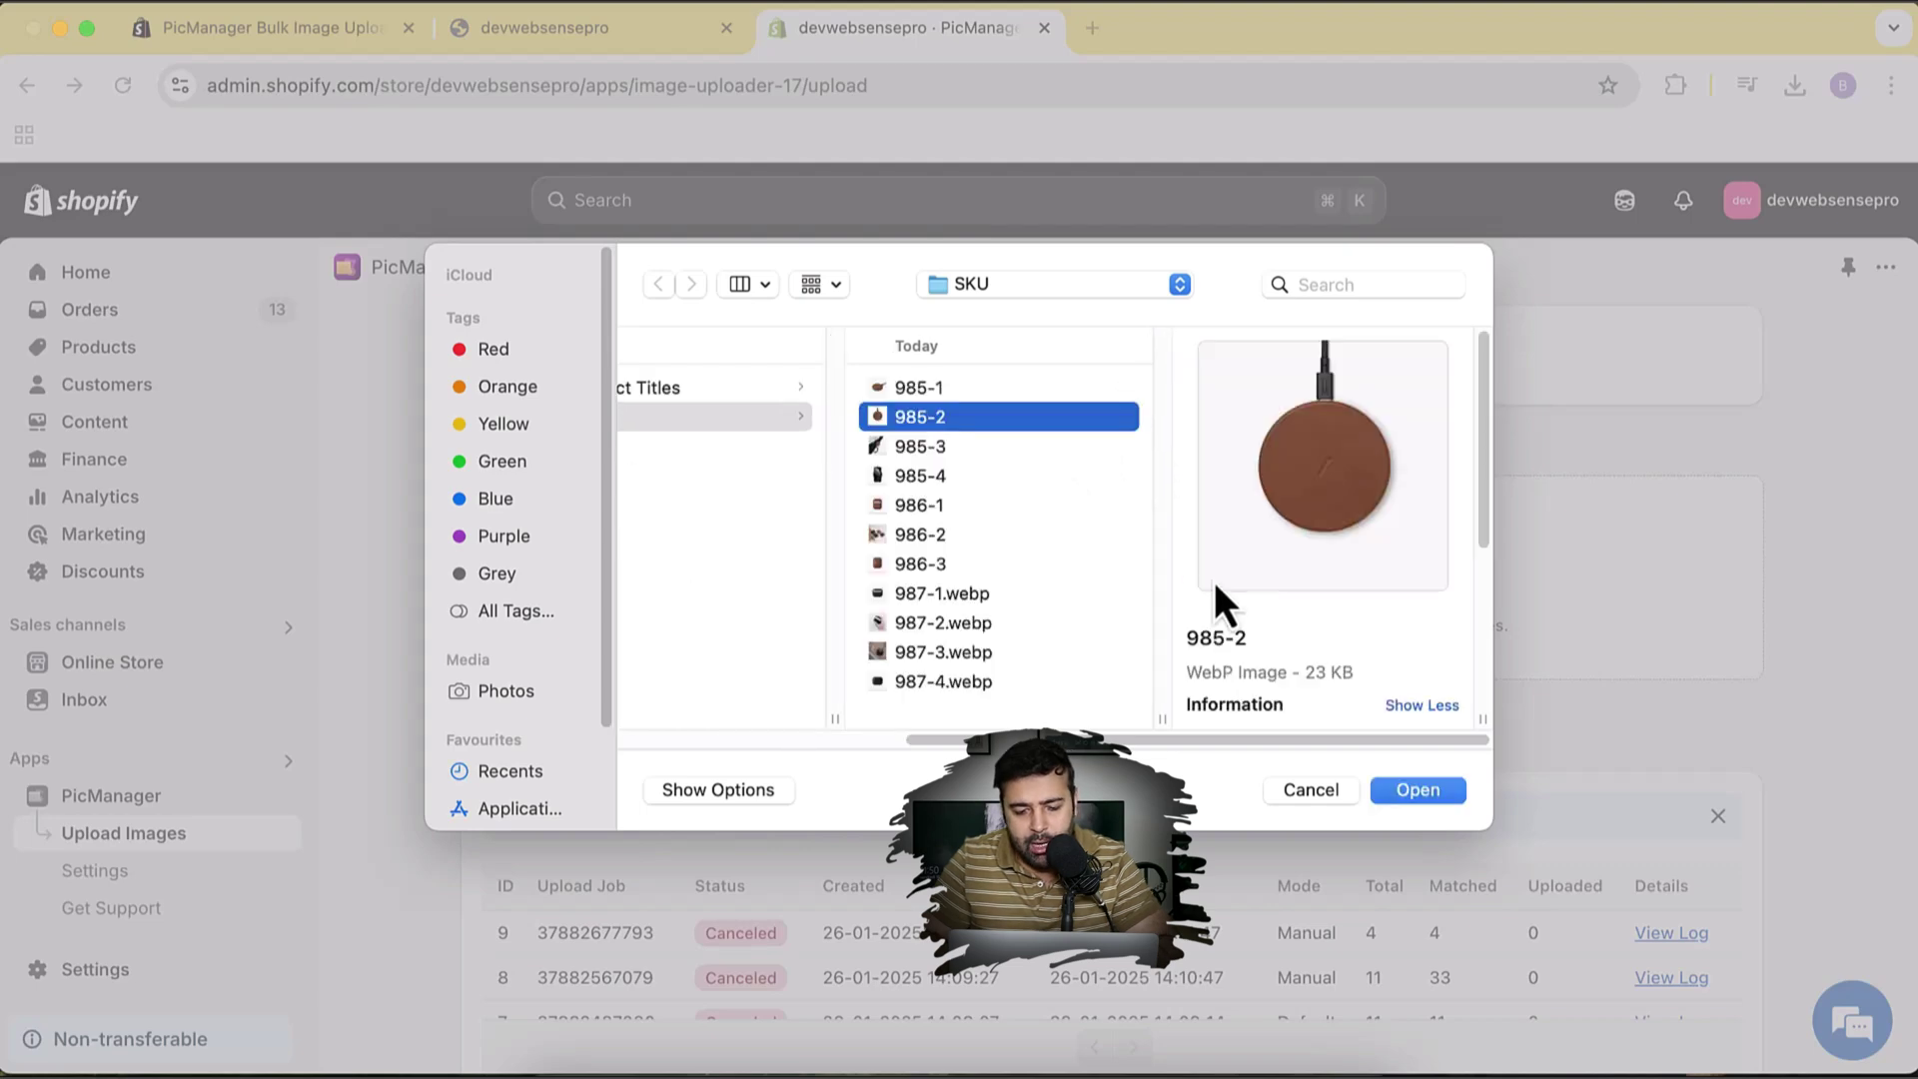
key(super+a)
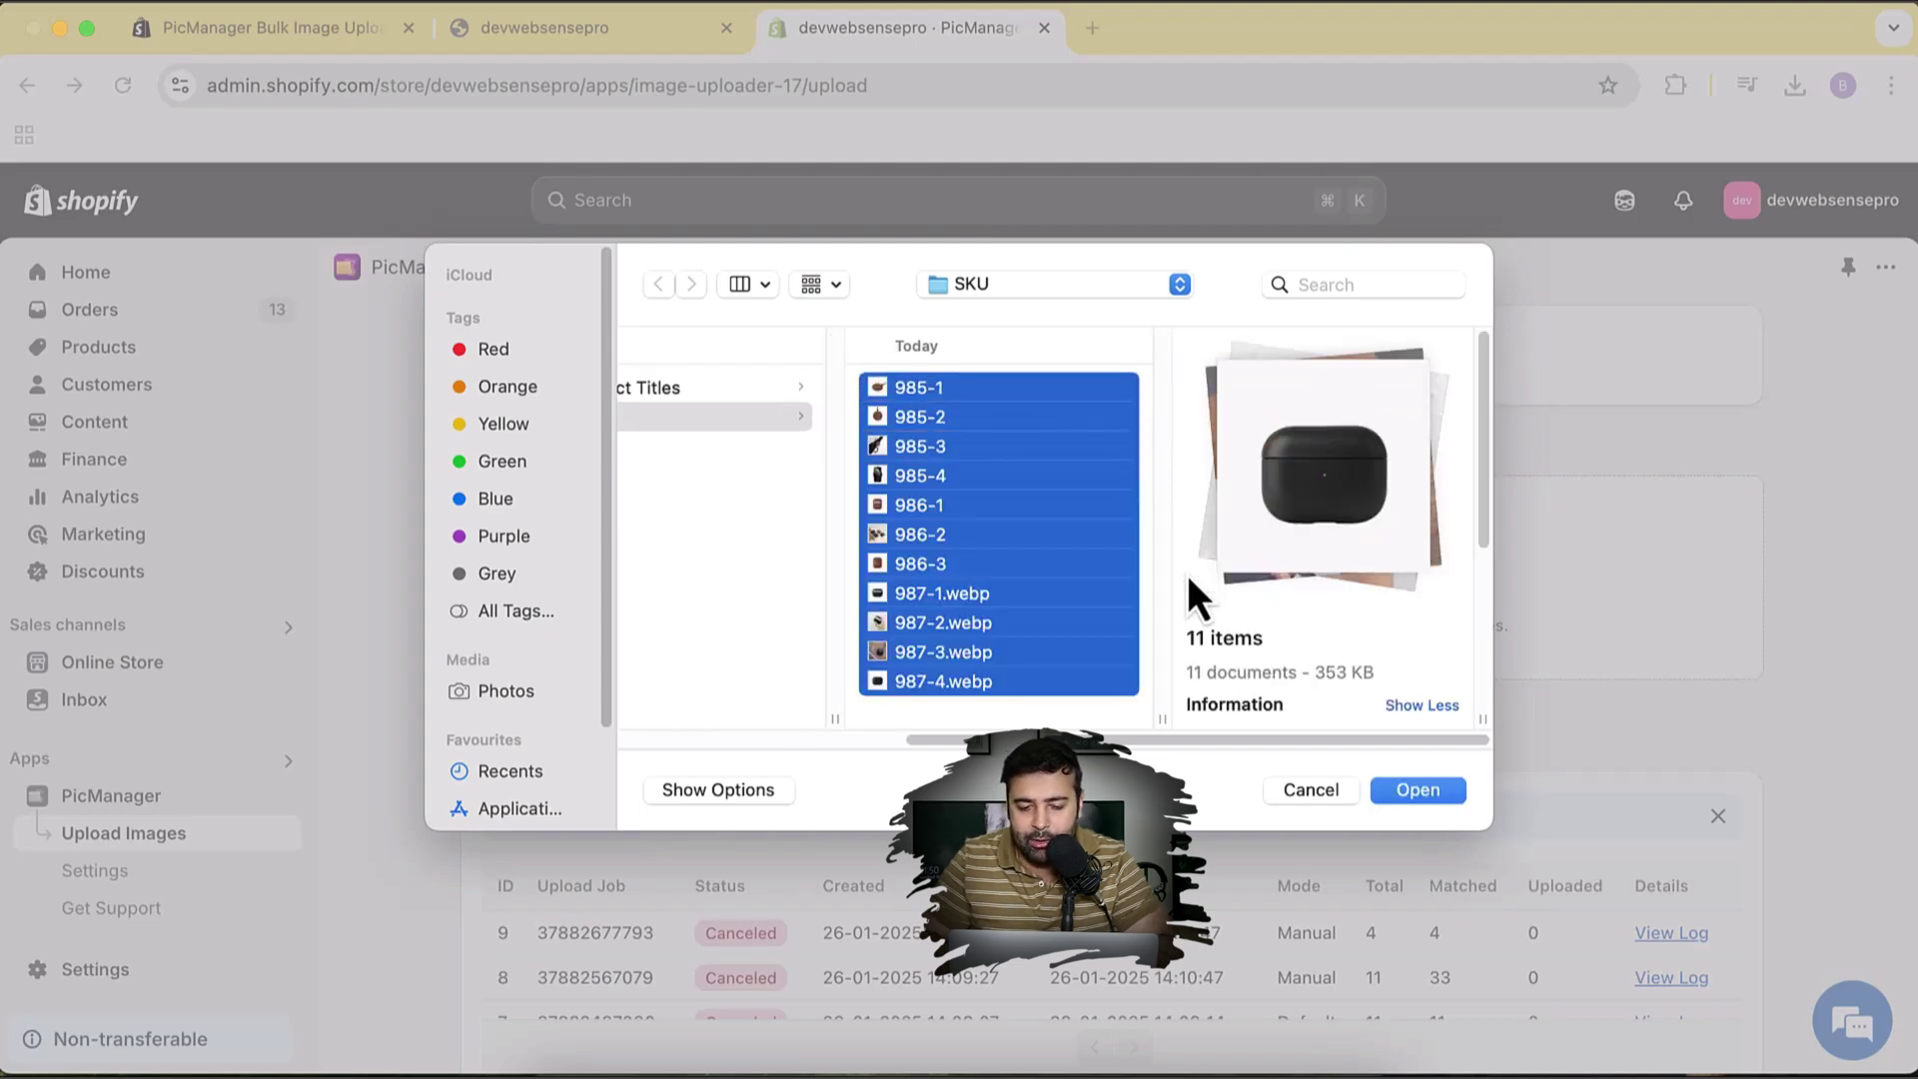
key(Return)
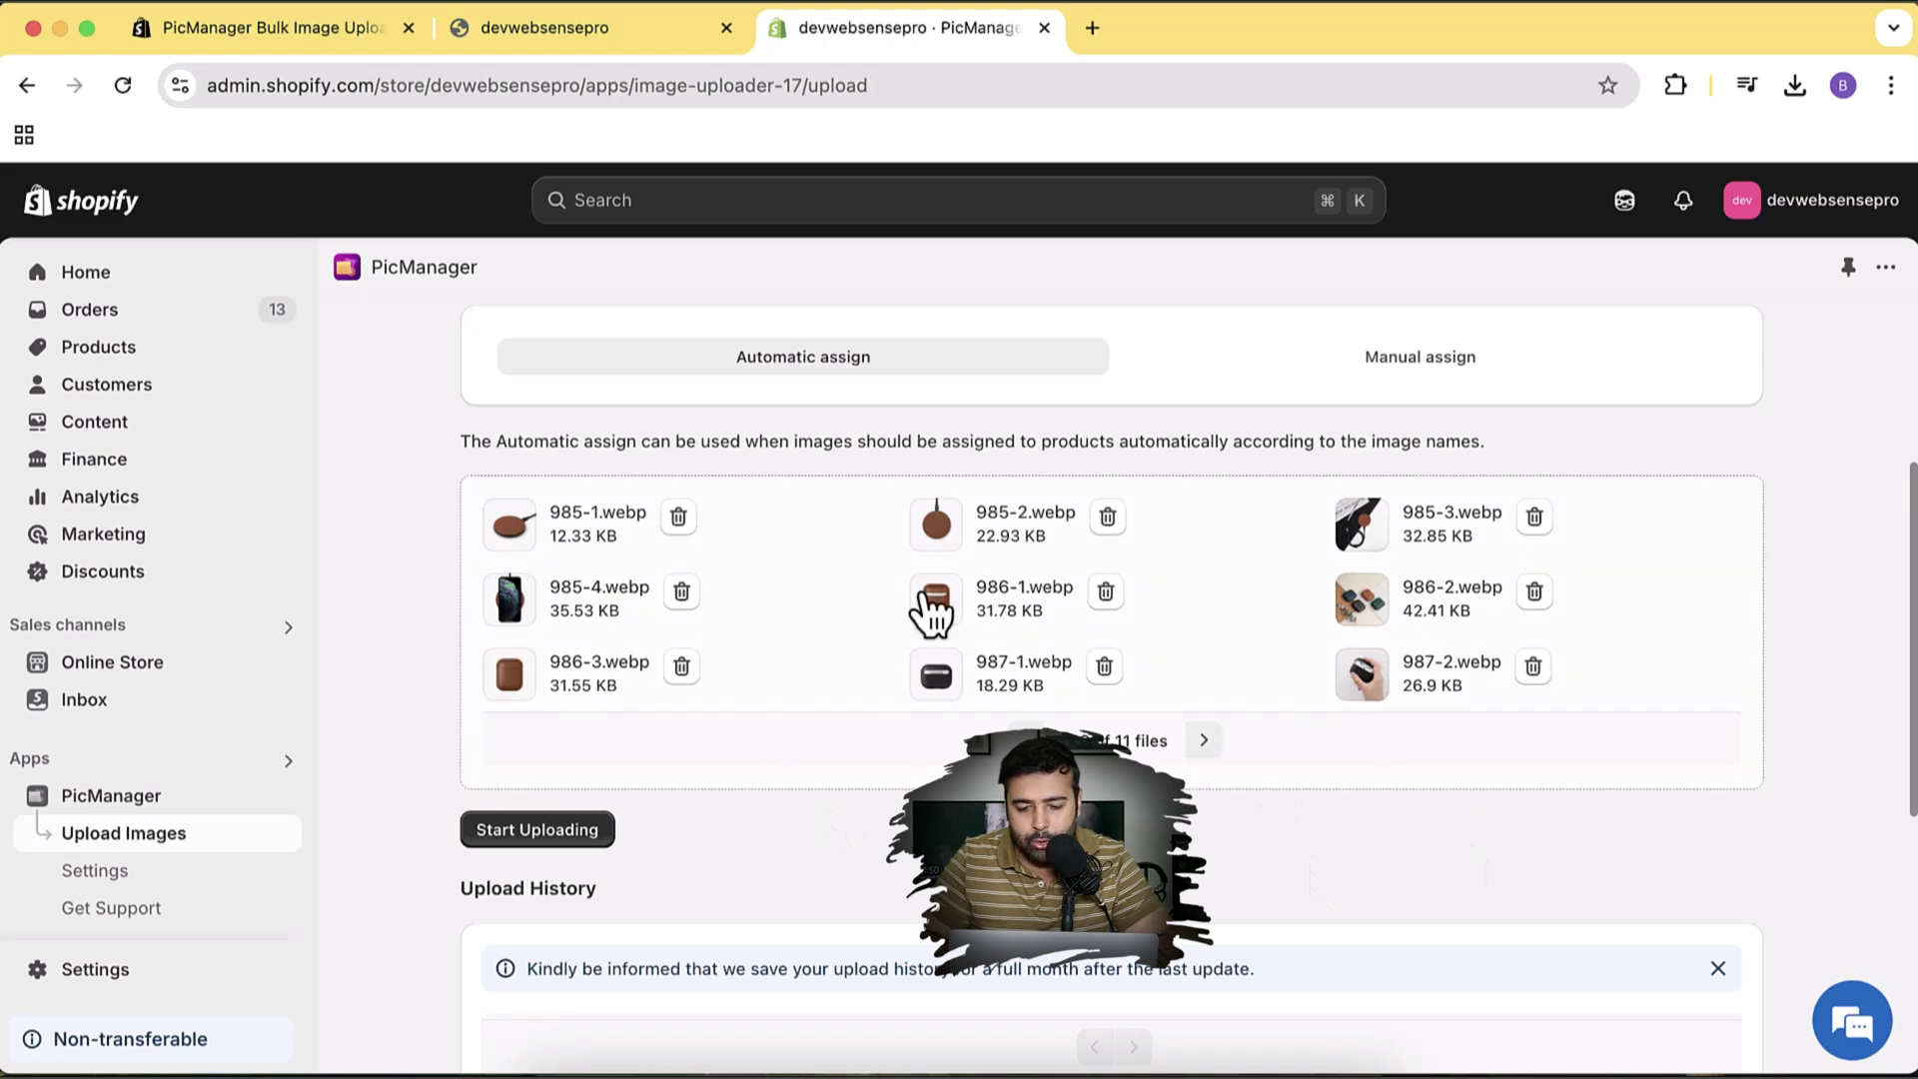
click(548, 831)
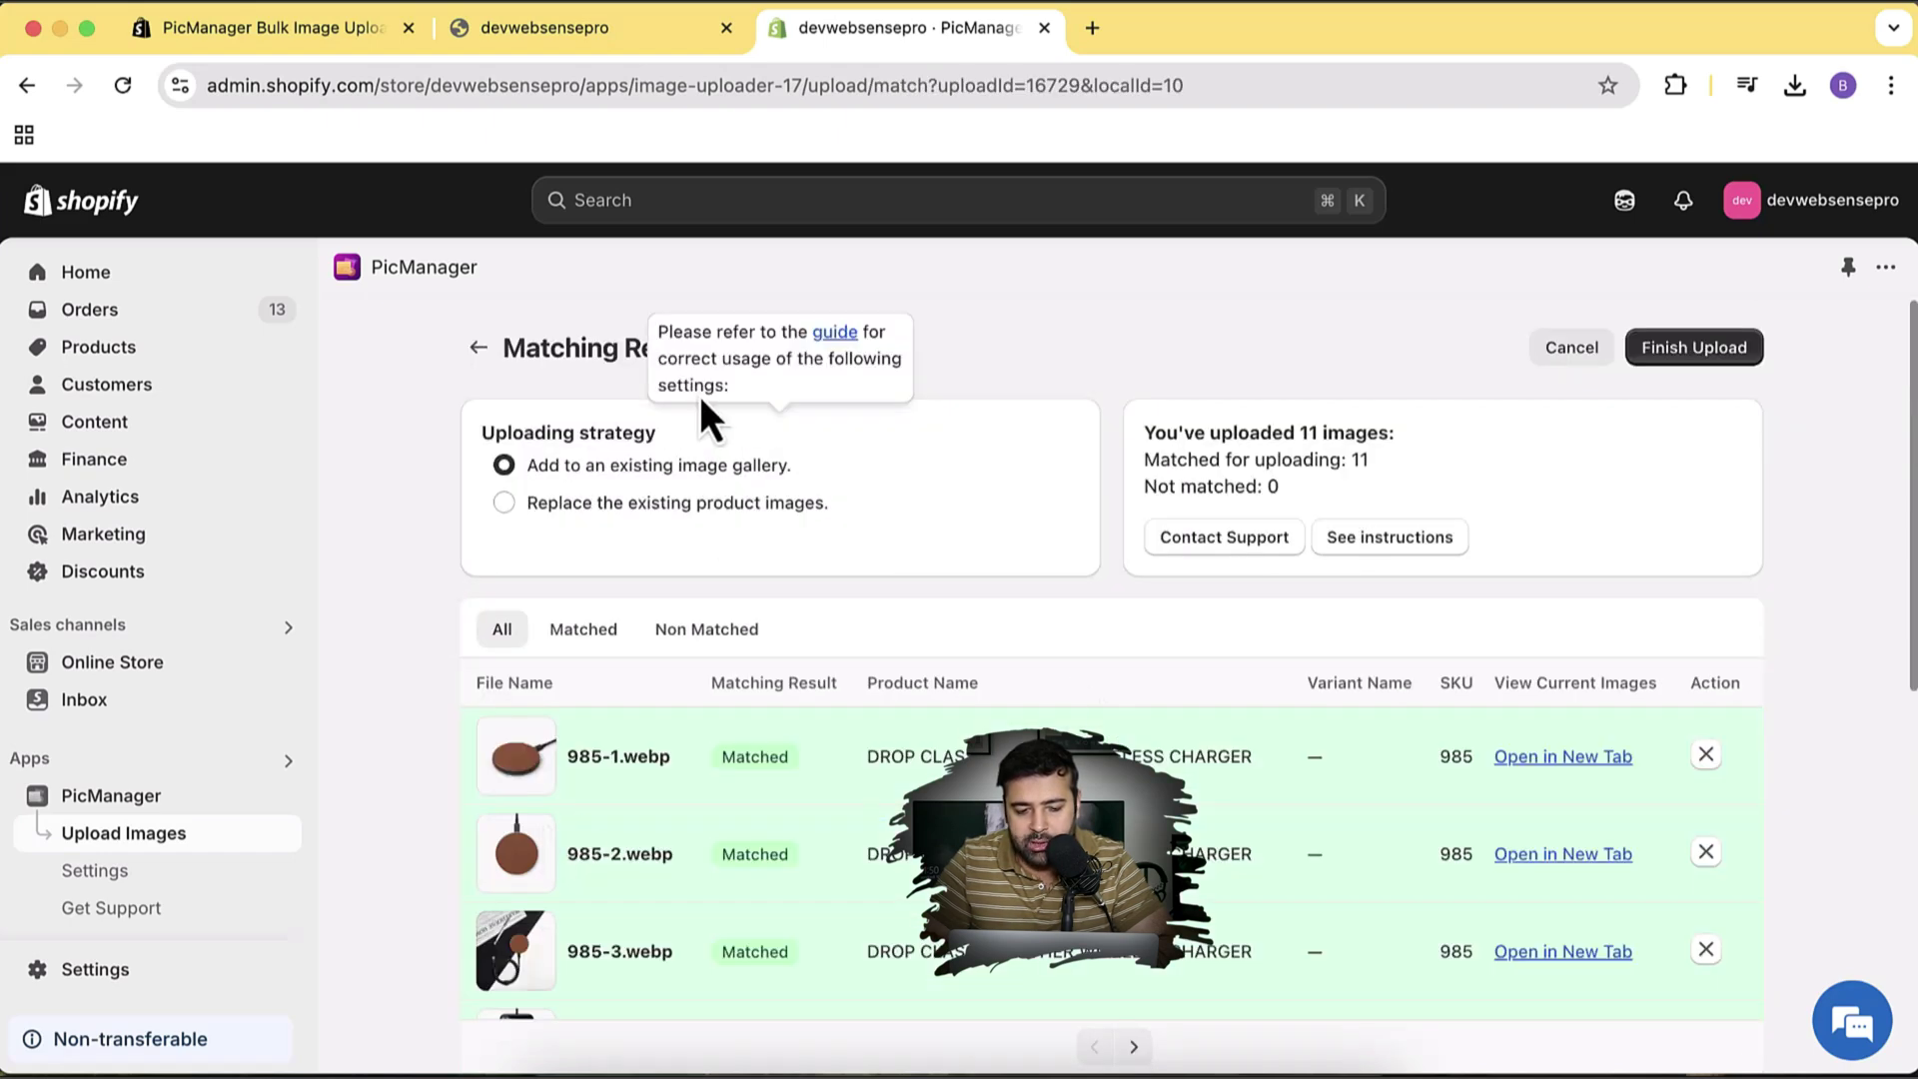
Review the matching results, comparing each image's file name with its matched product and SKU
scroll(1817, 495, down, 4)
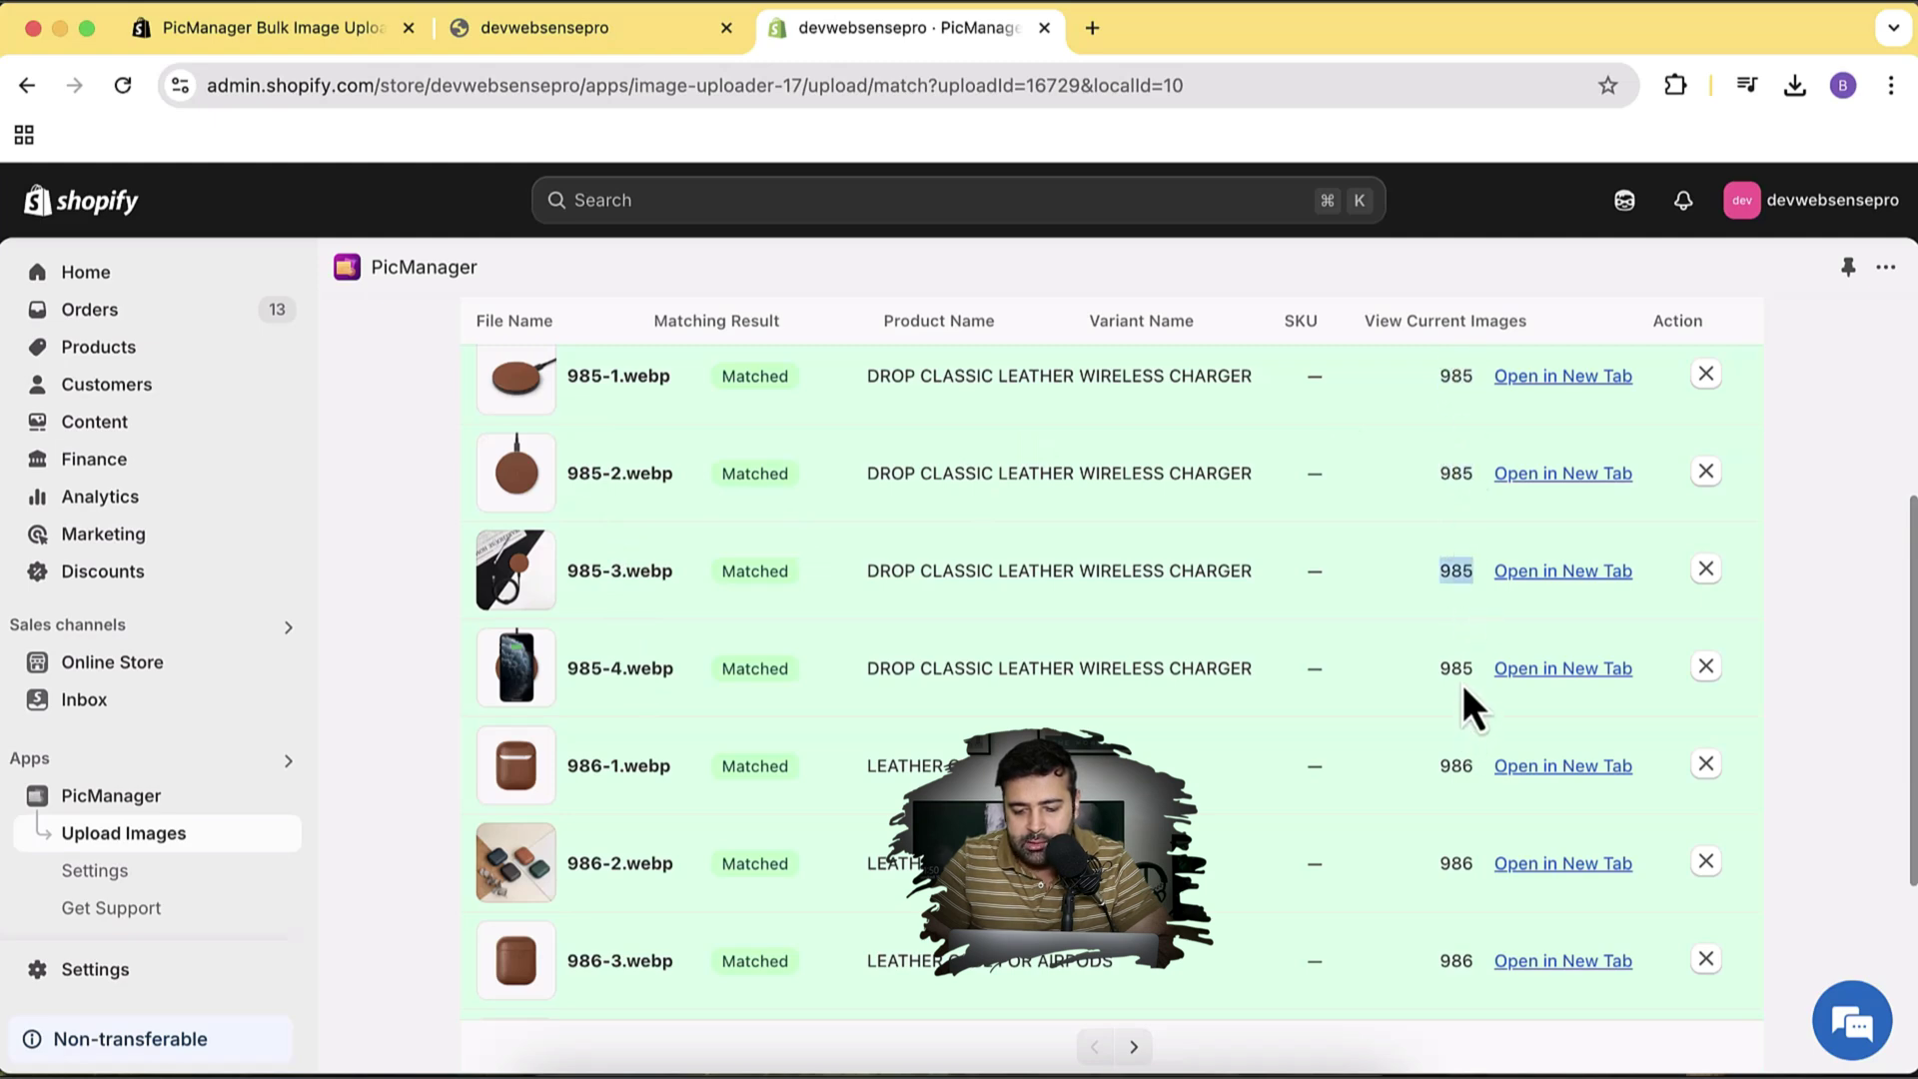
scroll(1463, 686, down, 2)
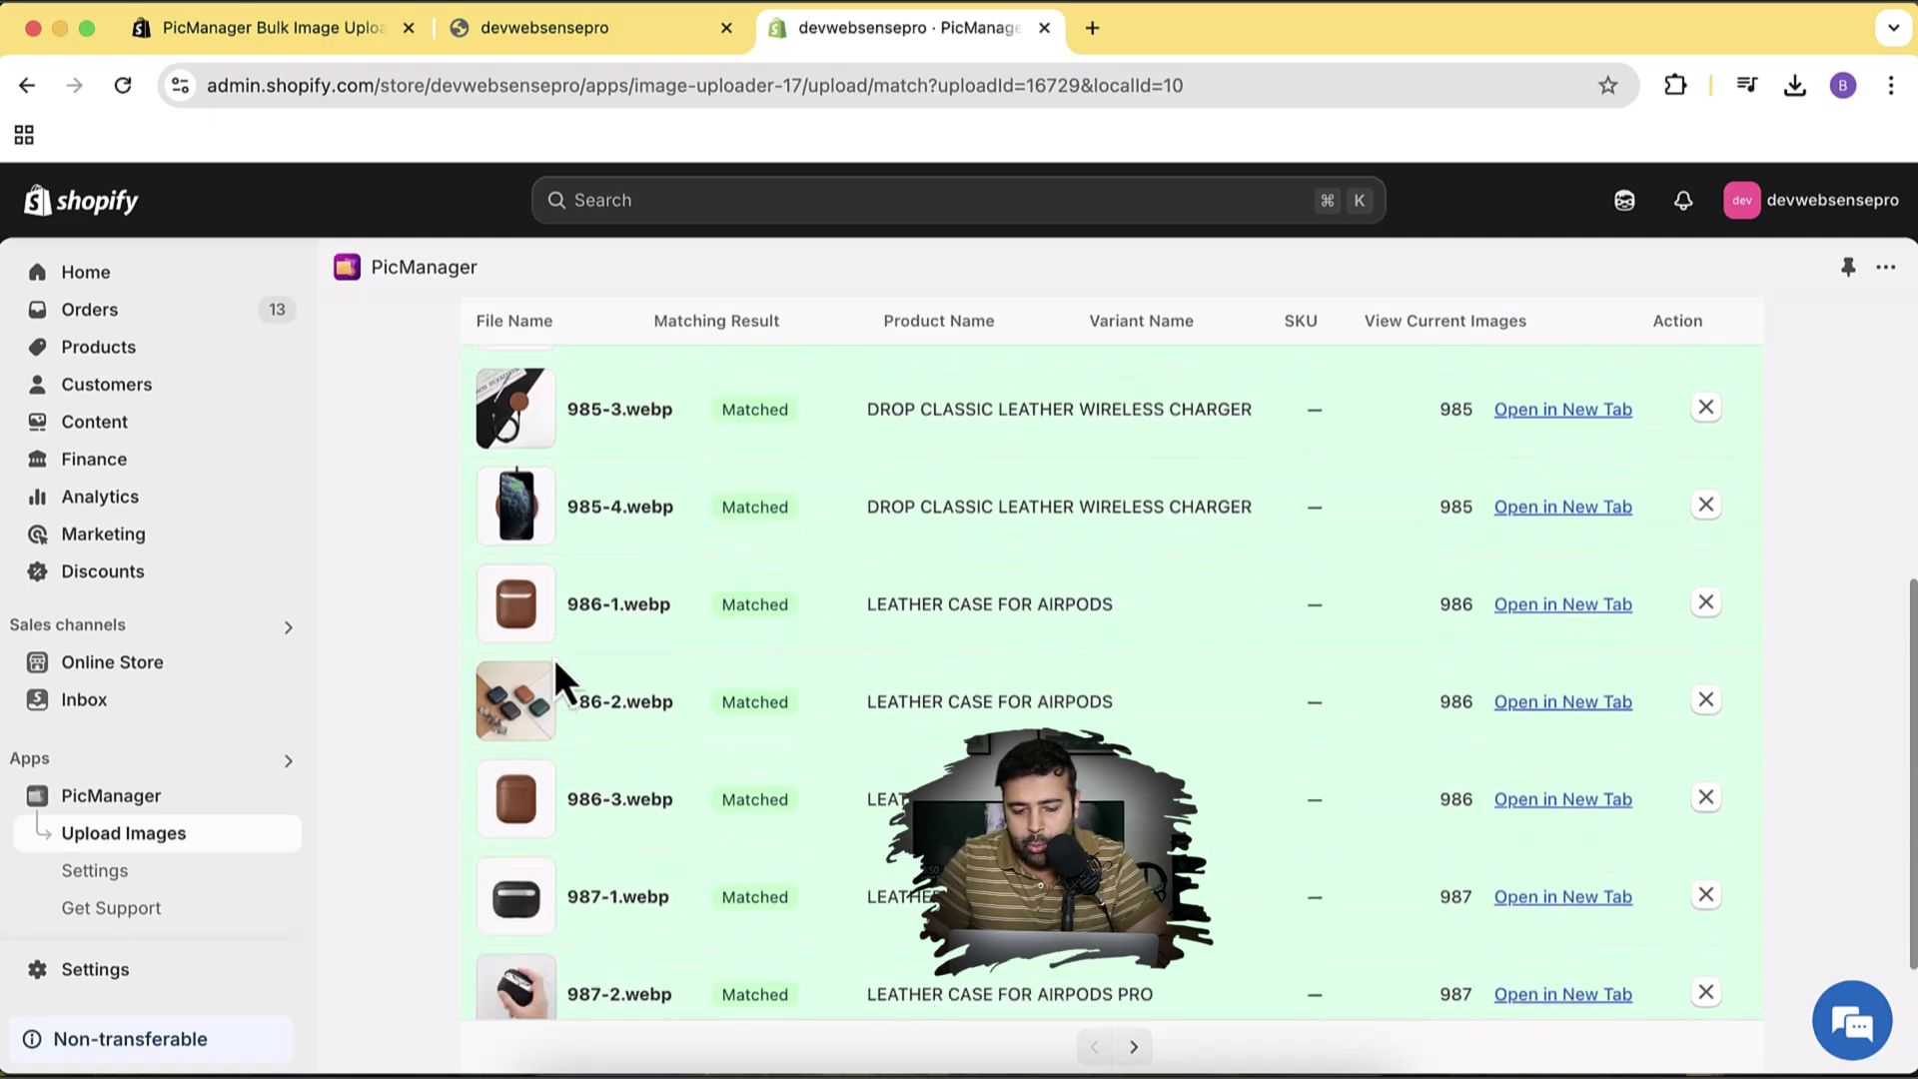
double_click(1444, 603)
scroll(1821, 566, down, 2)
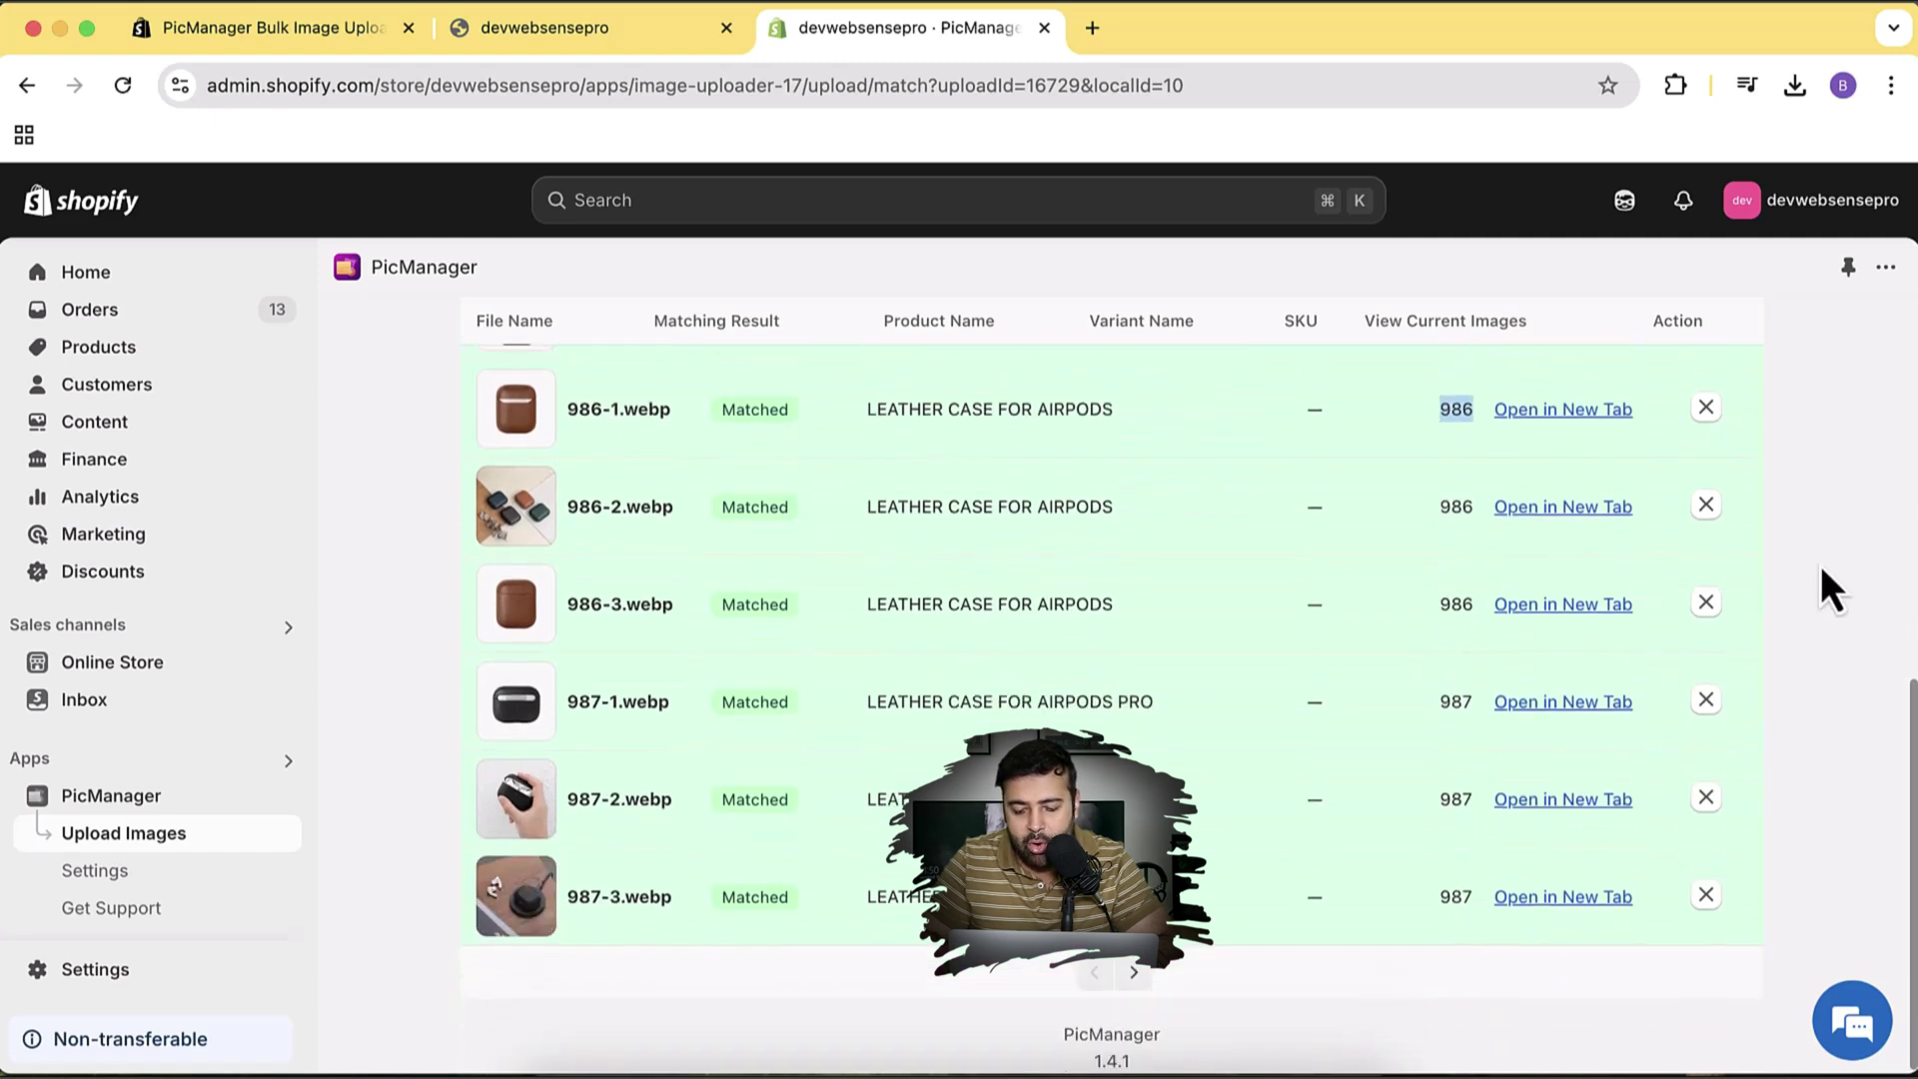
scroll(1821, 566, up, 6)
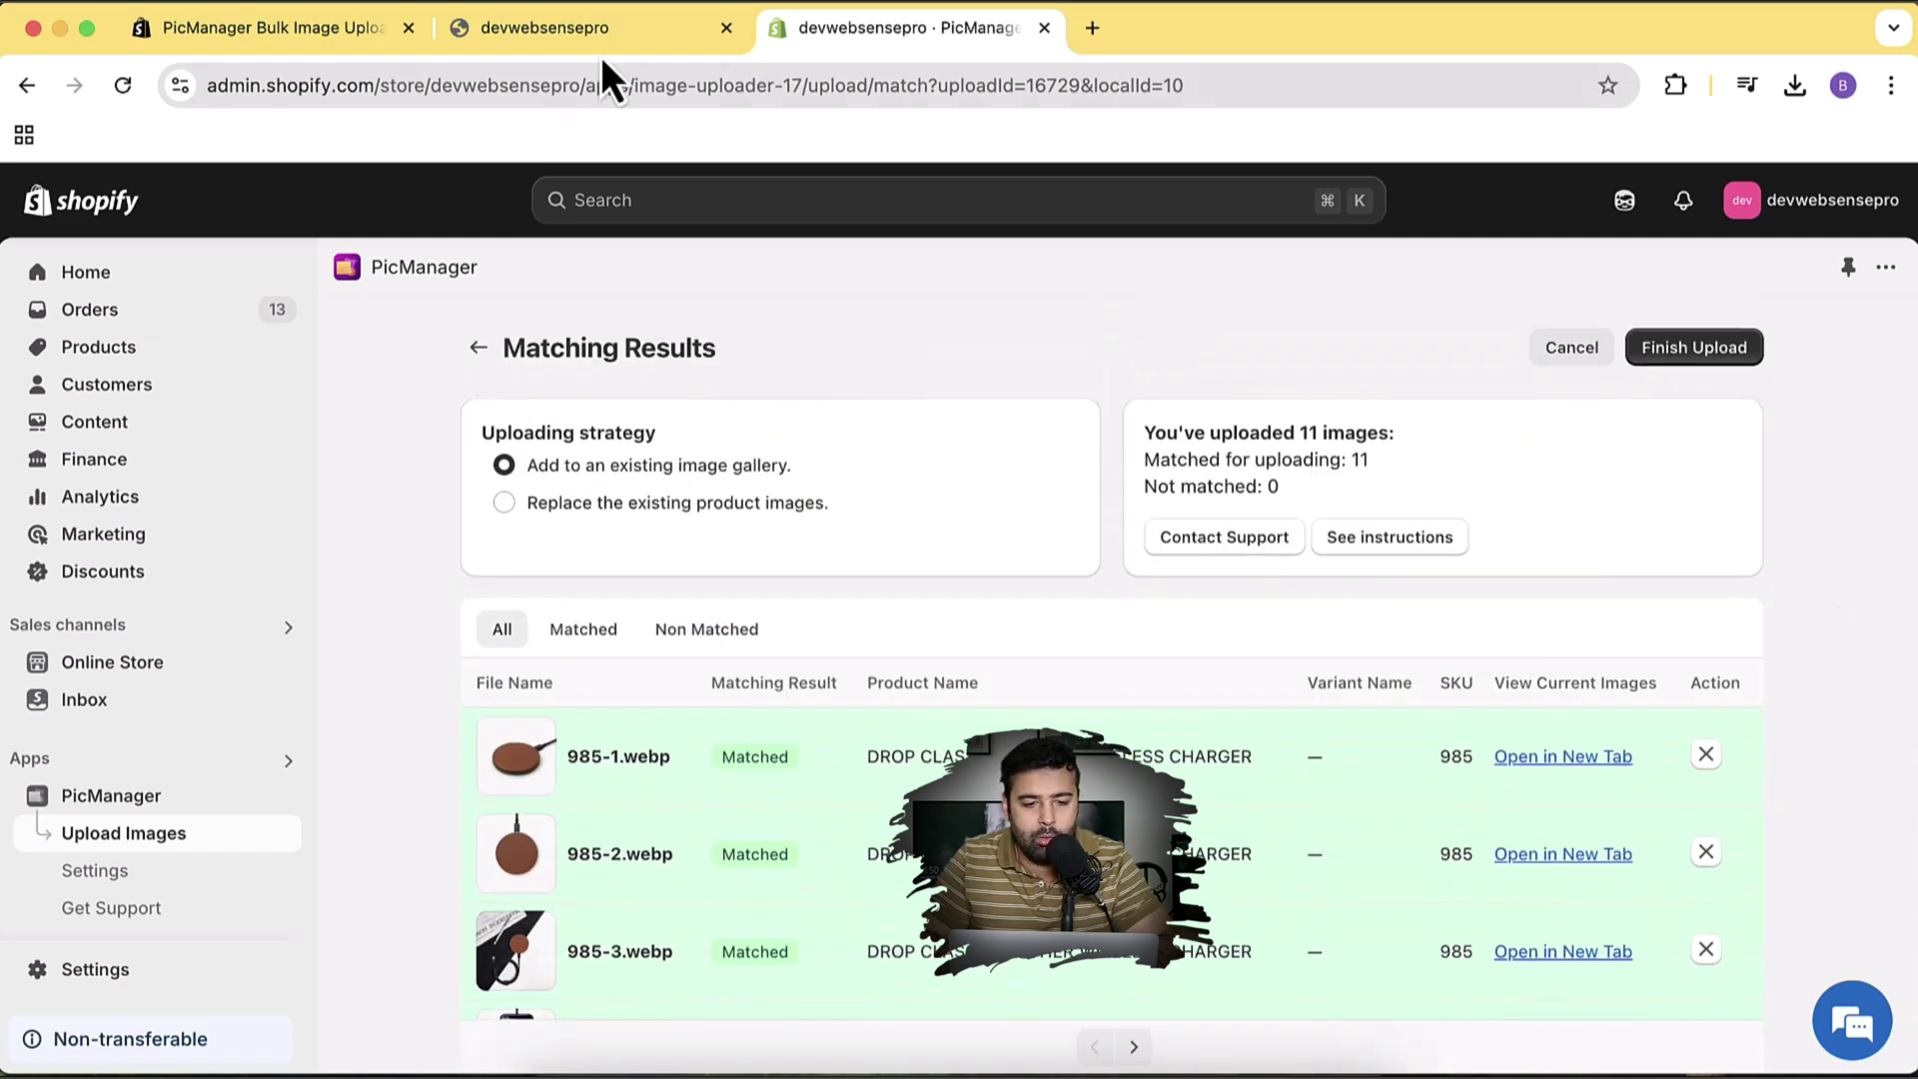
Look over the storefront's product listing before finishing the upload, and return to the matching results
click(615, 30)
scroll(1313, 344, down, 2)
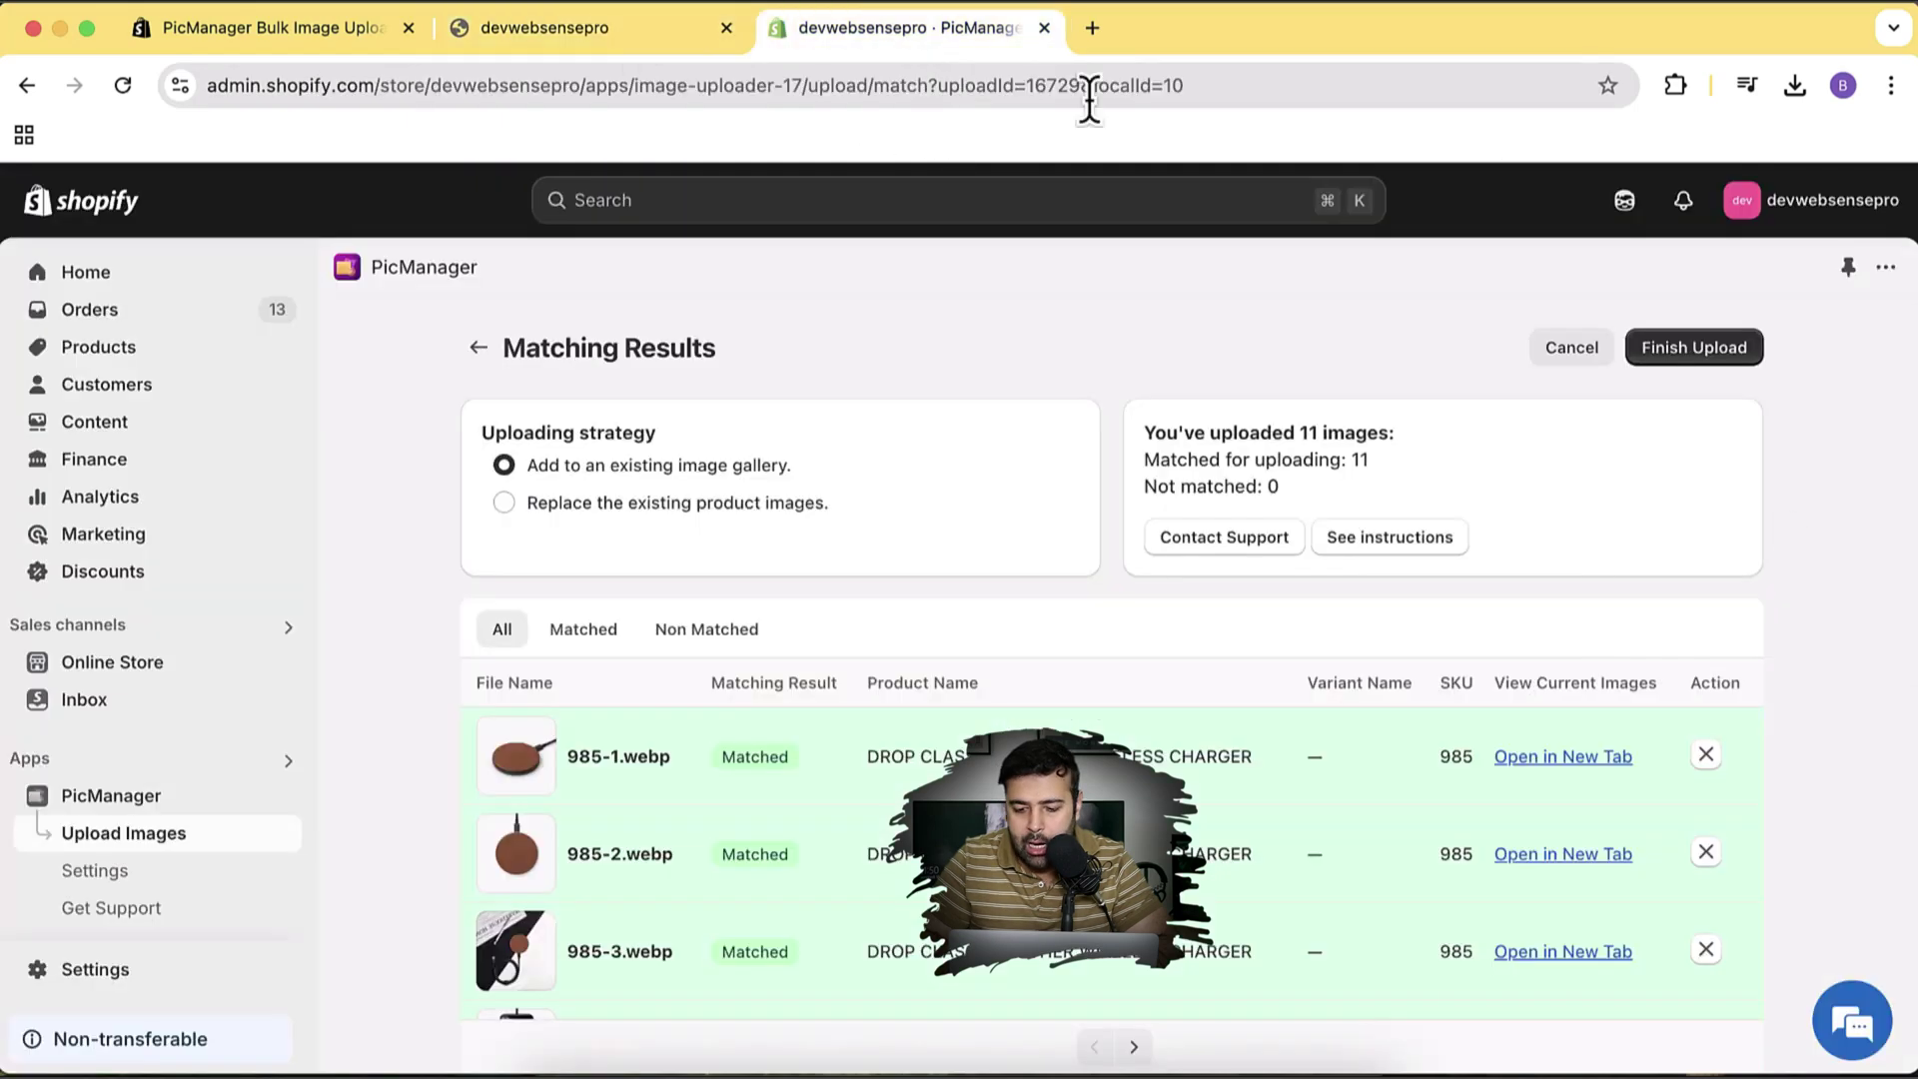
click(938, 56)
scroll(1796, 411, down, 4)
scroll(1796, 412, up, 5)
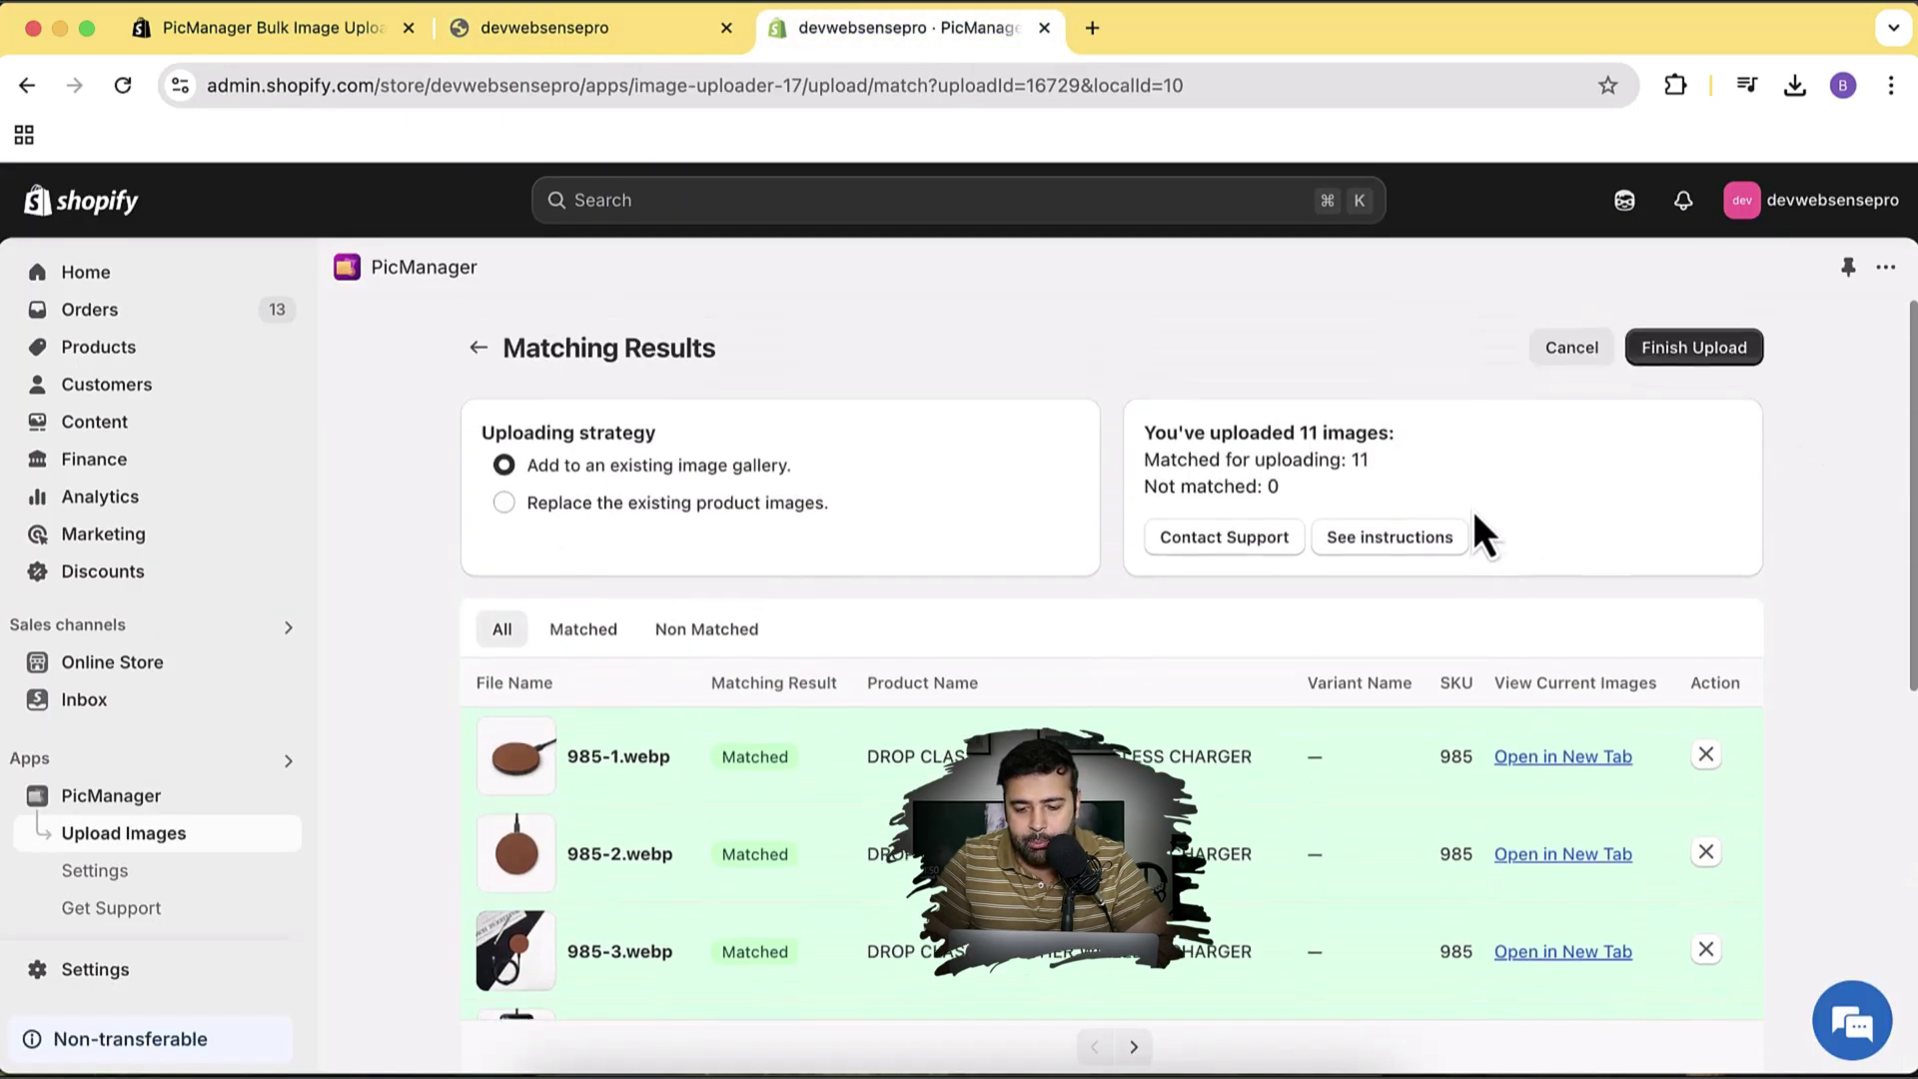
Finish the upload with the matched images added to the existing galleries, and follow the successfully uploaded count
click(1739, 355)
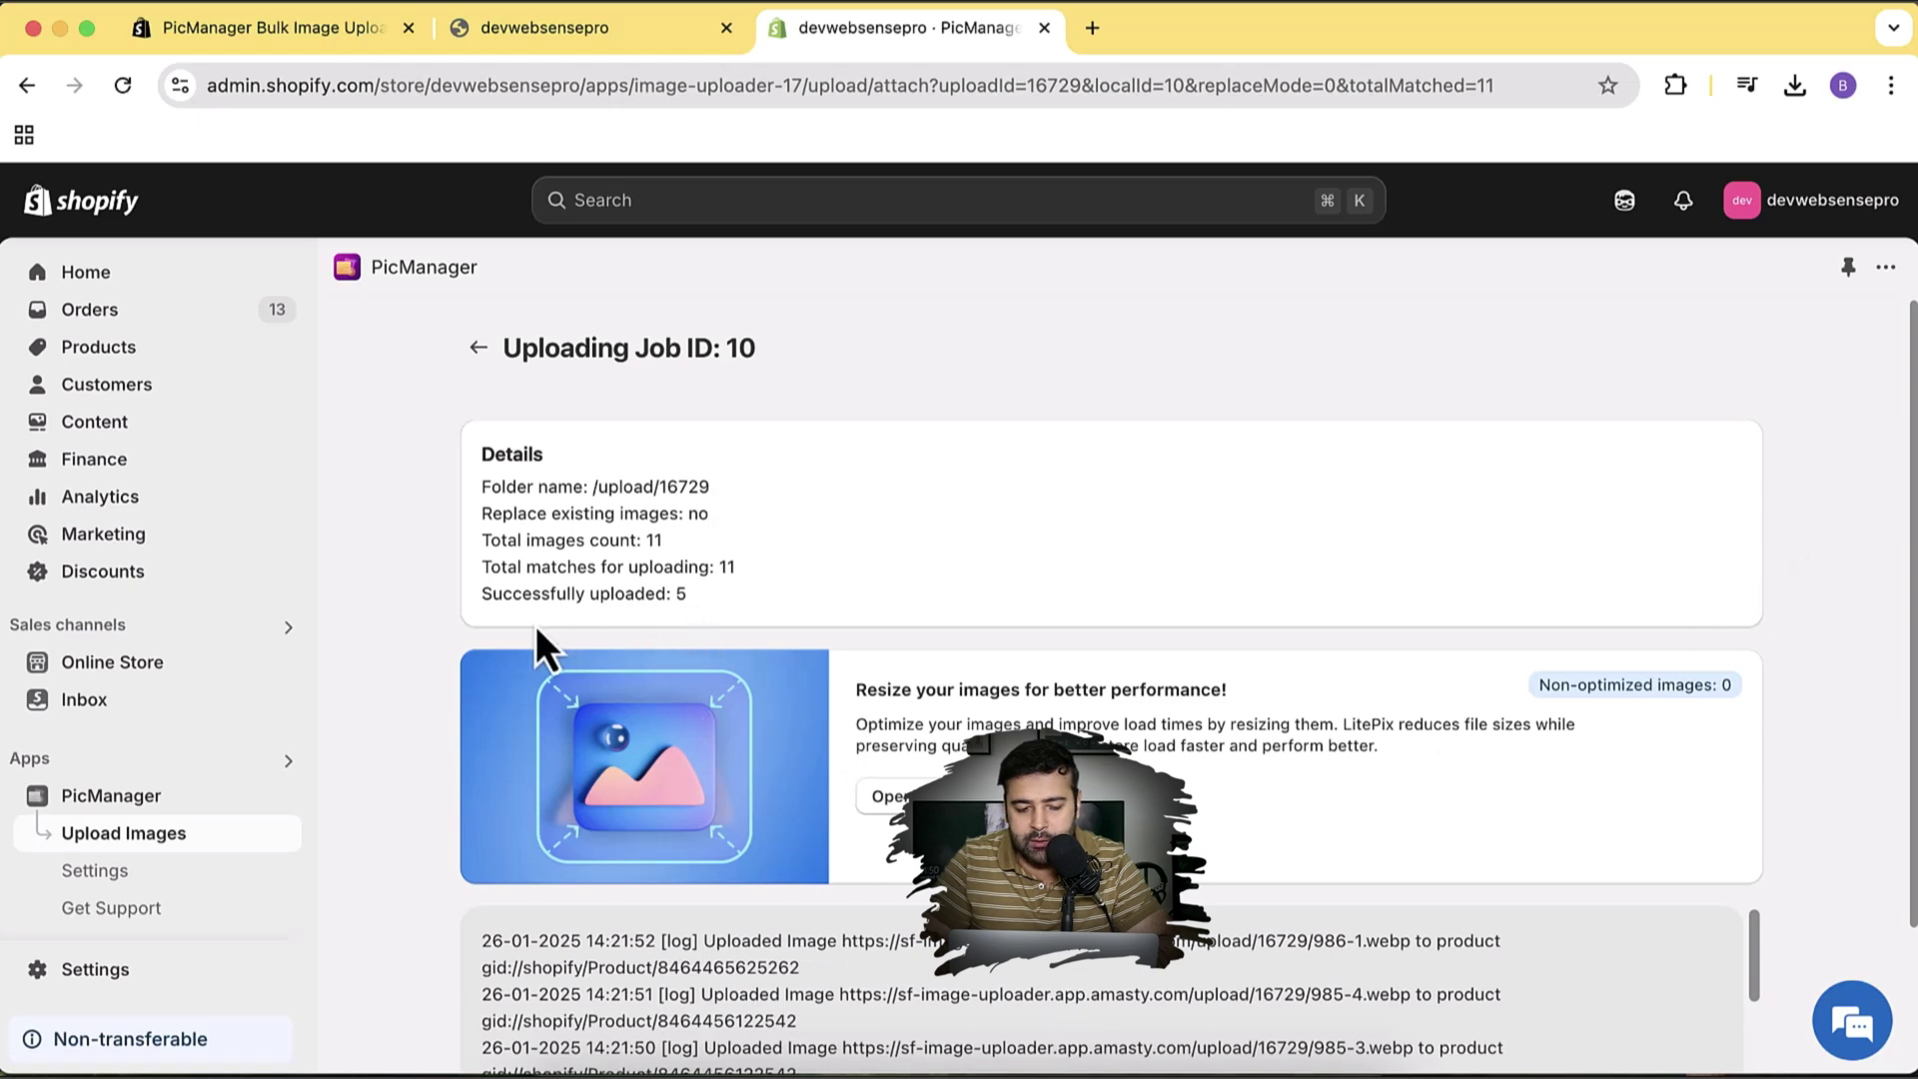
drag(689, 595, 481, 601)
click(556, 590)
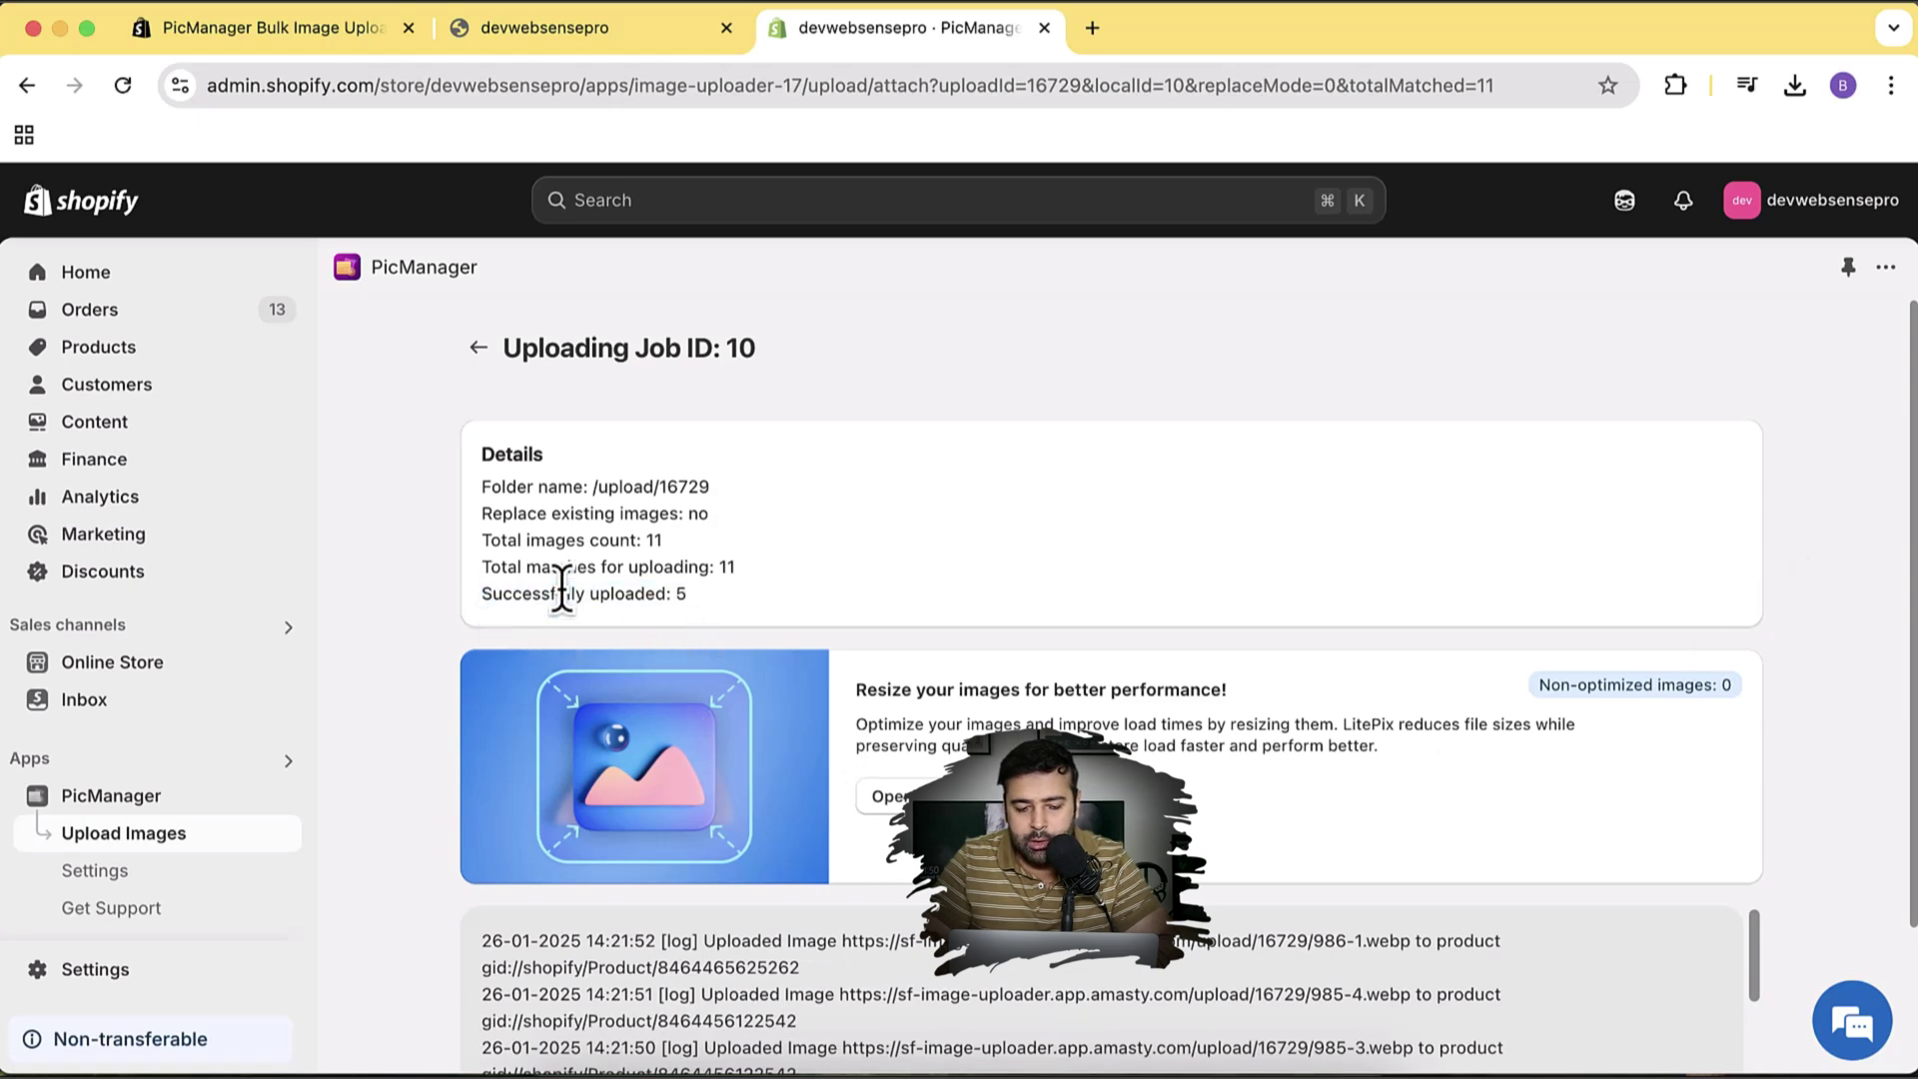
click(719, 579)
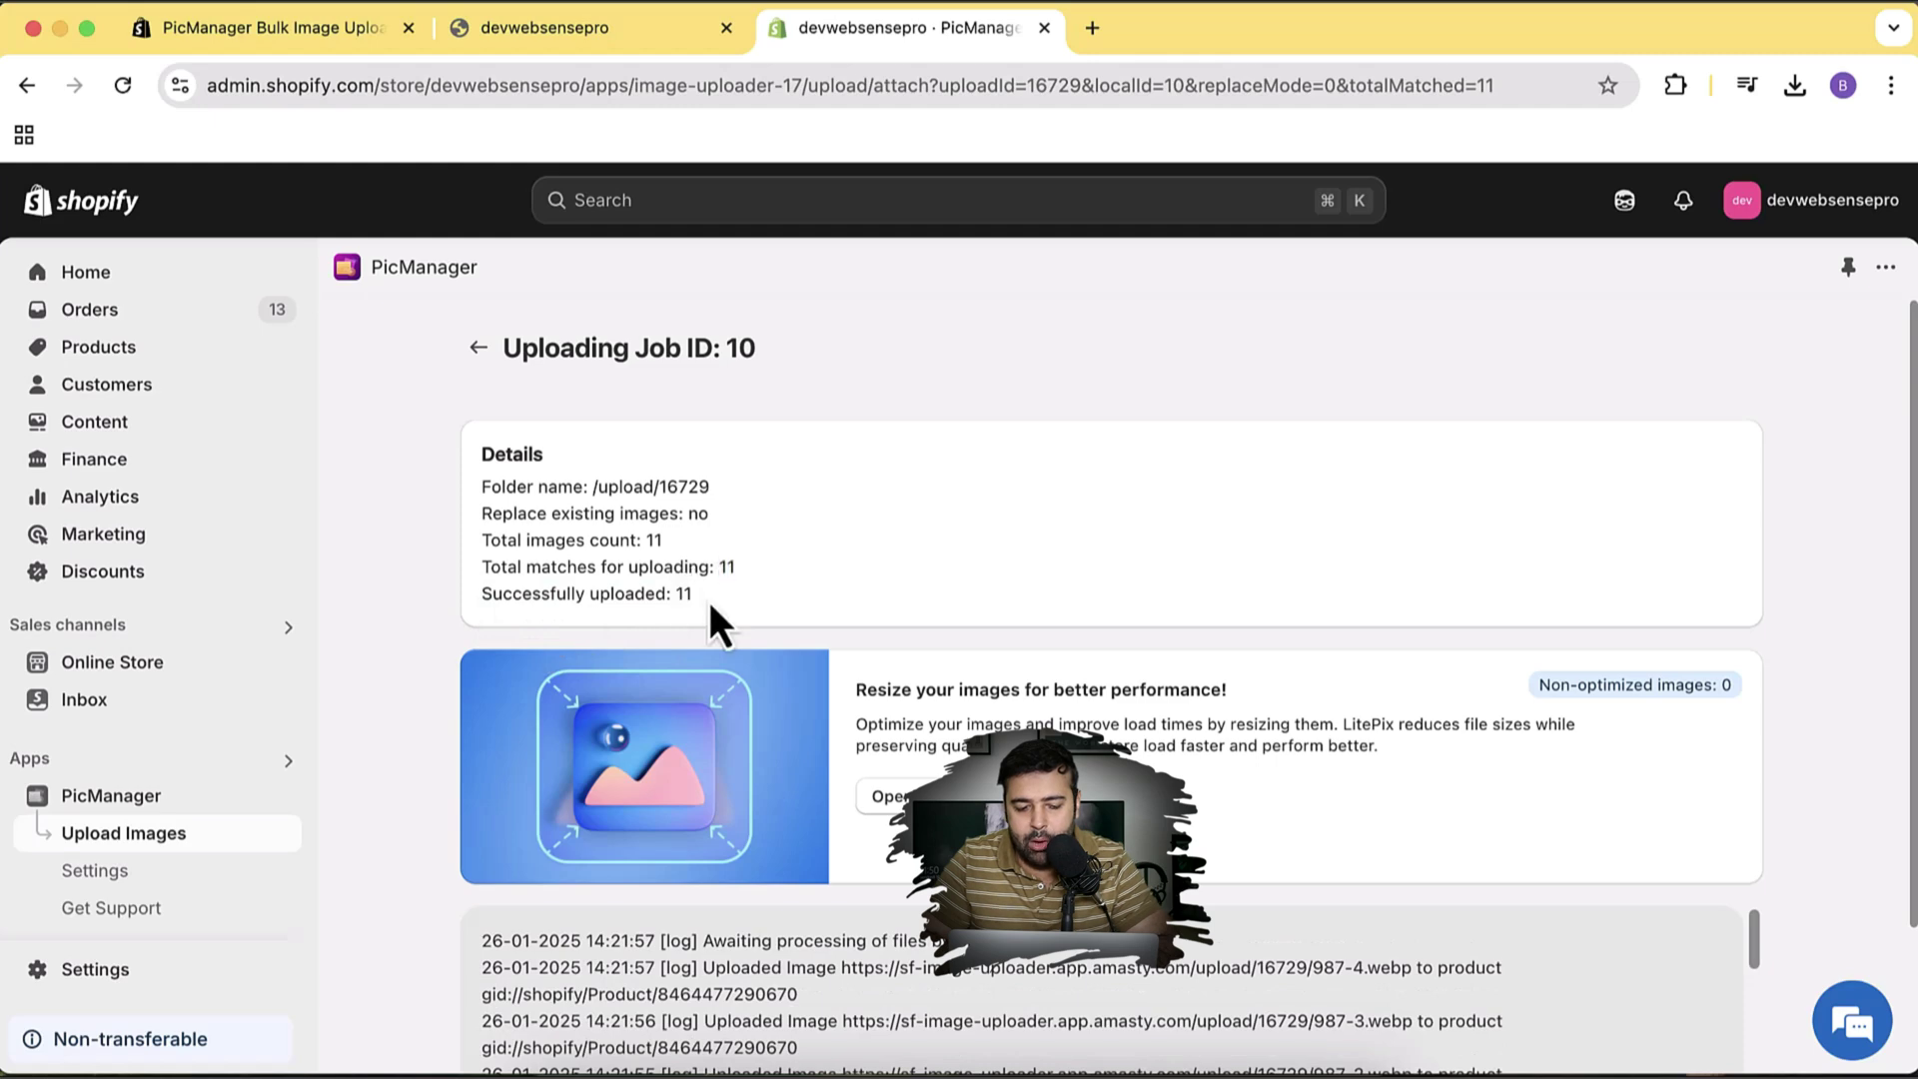
drag(709, 602, 489, 597)
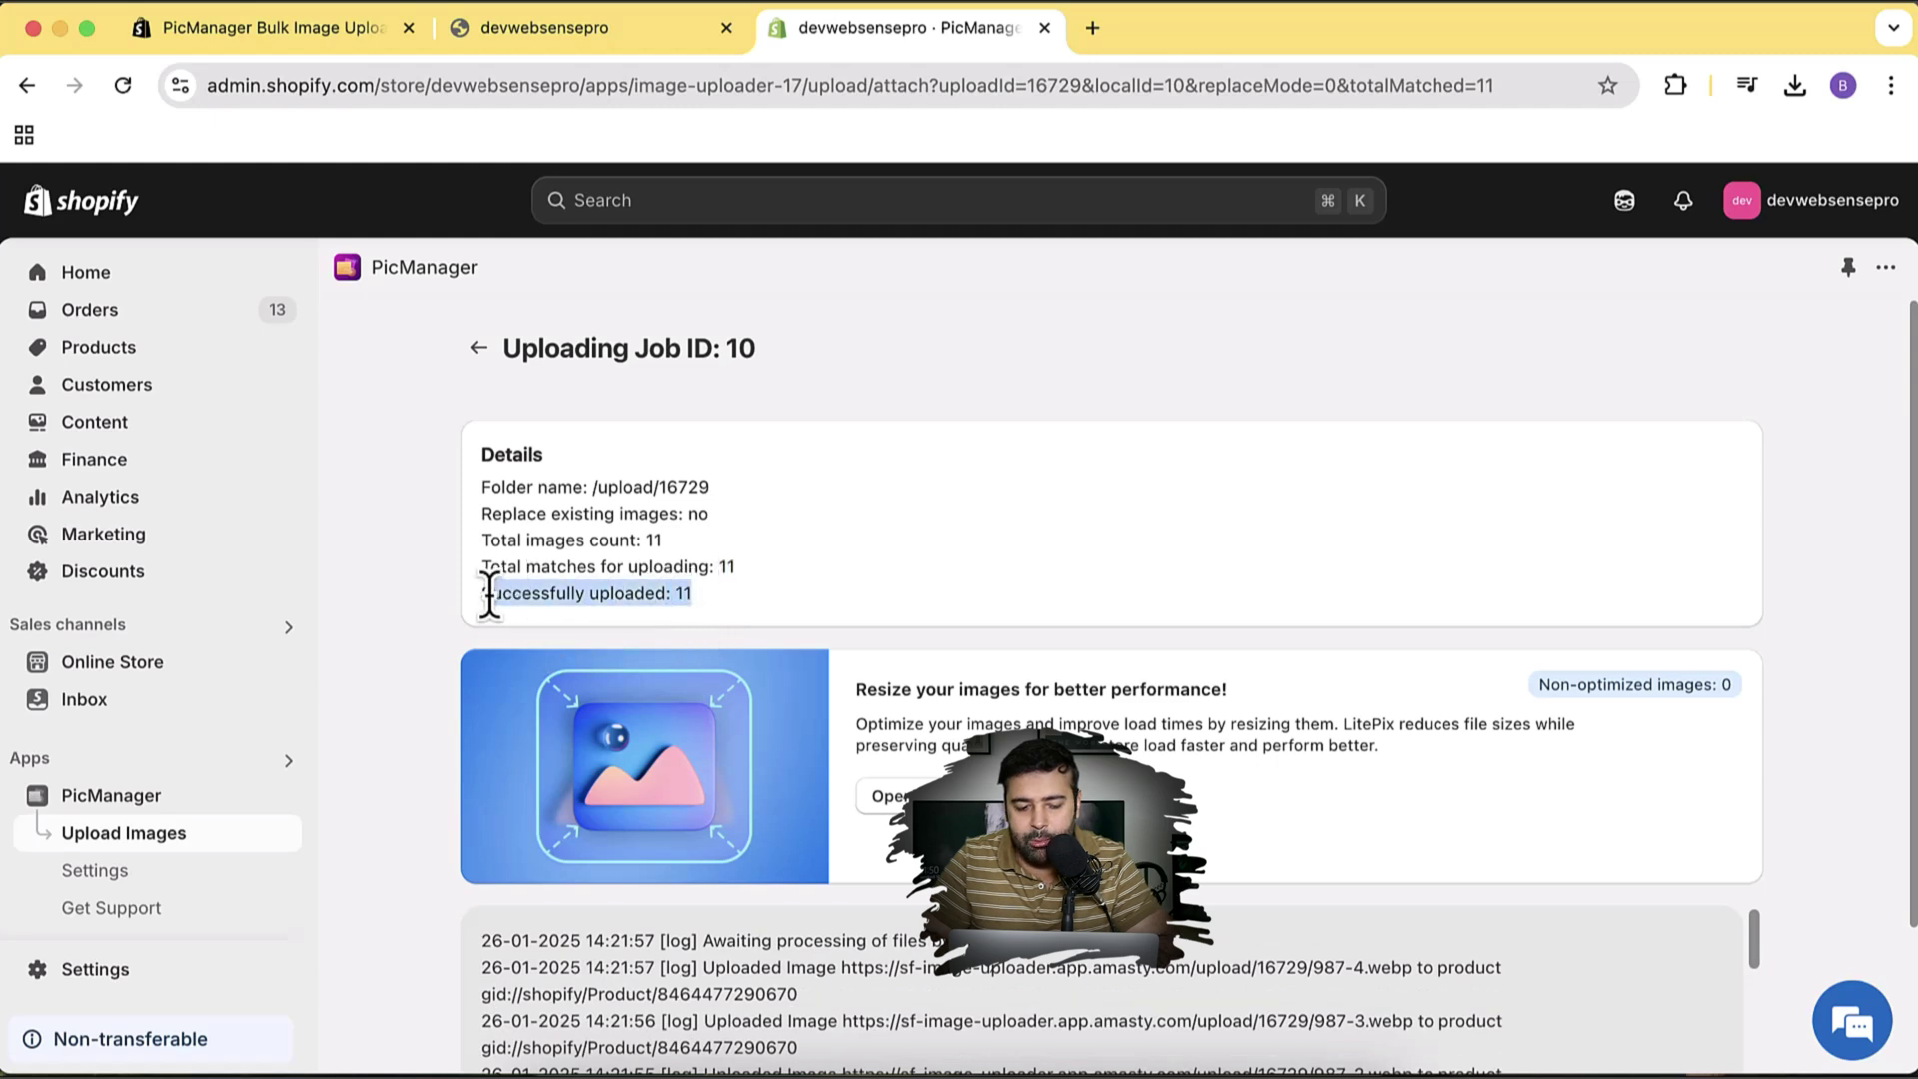
click(612, 589)
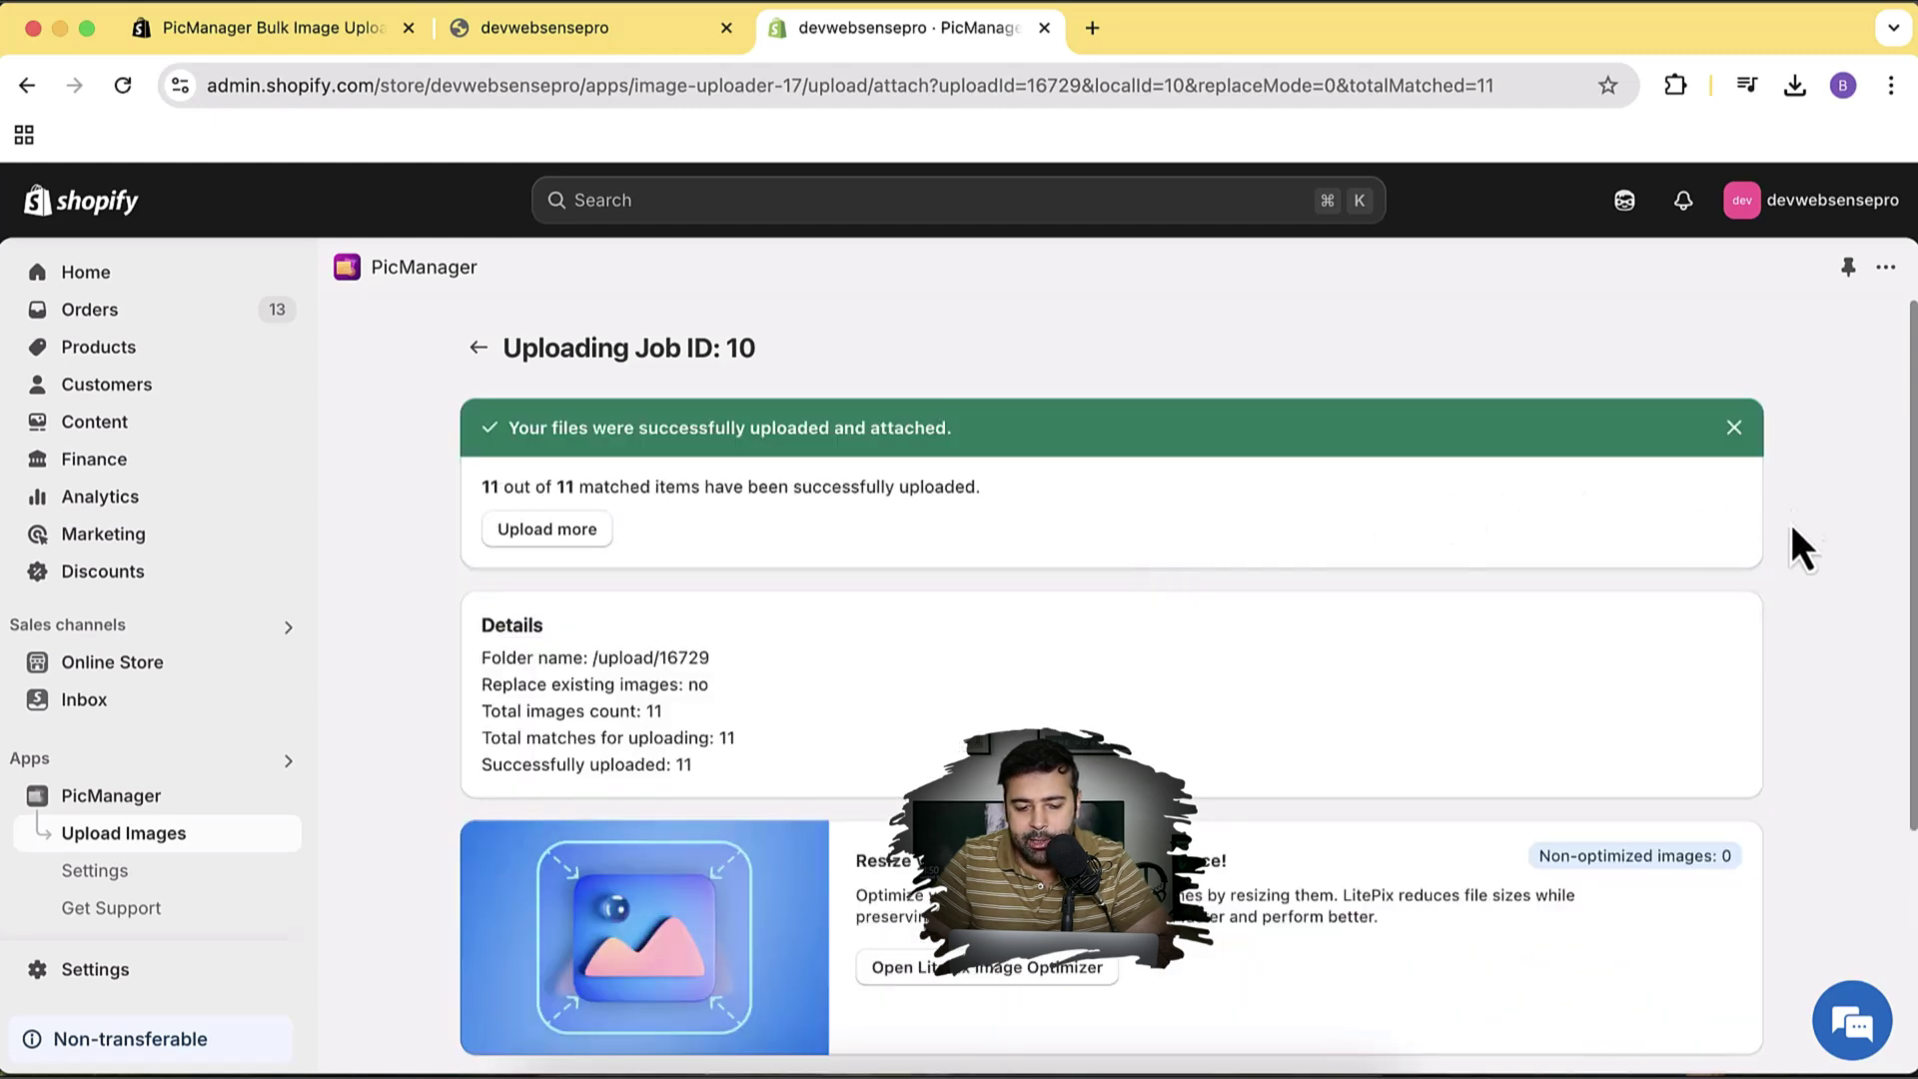
Reload the storefront, check the images on the Leather Case for AirPods page, and return to the home page
click(674, 38)
click(665, 80)
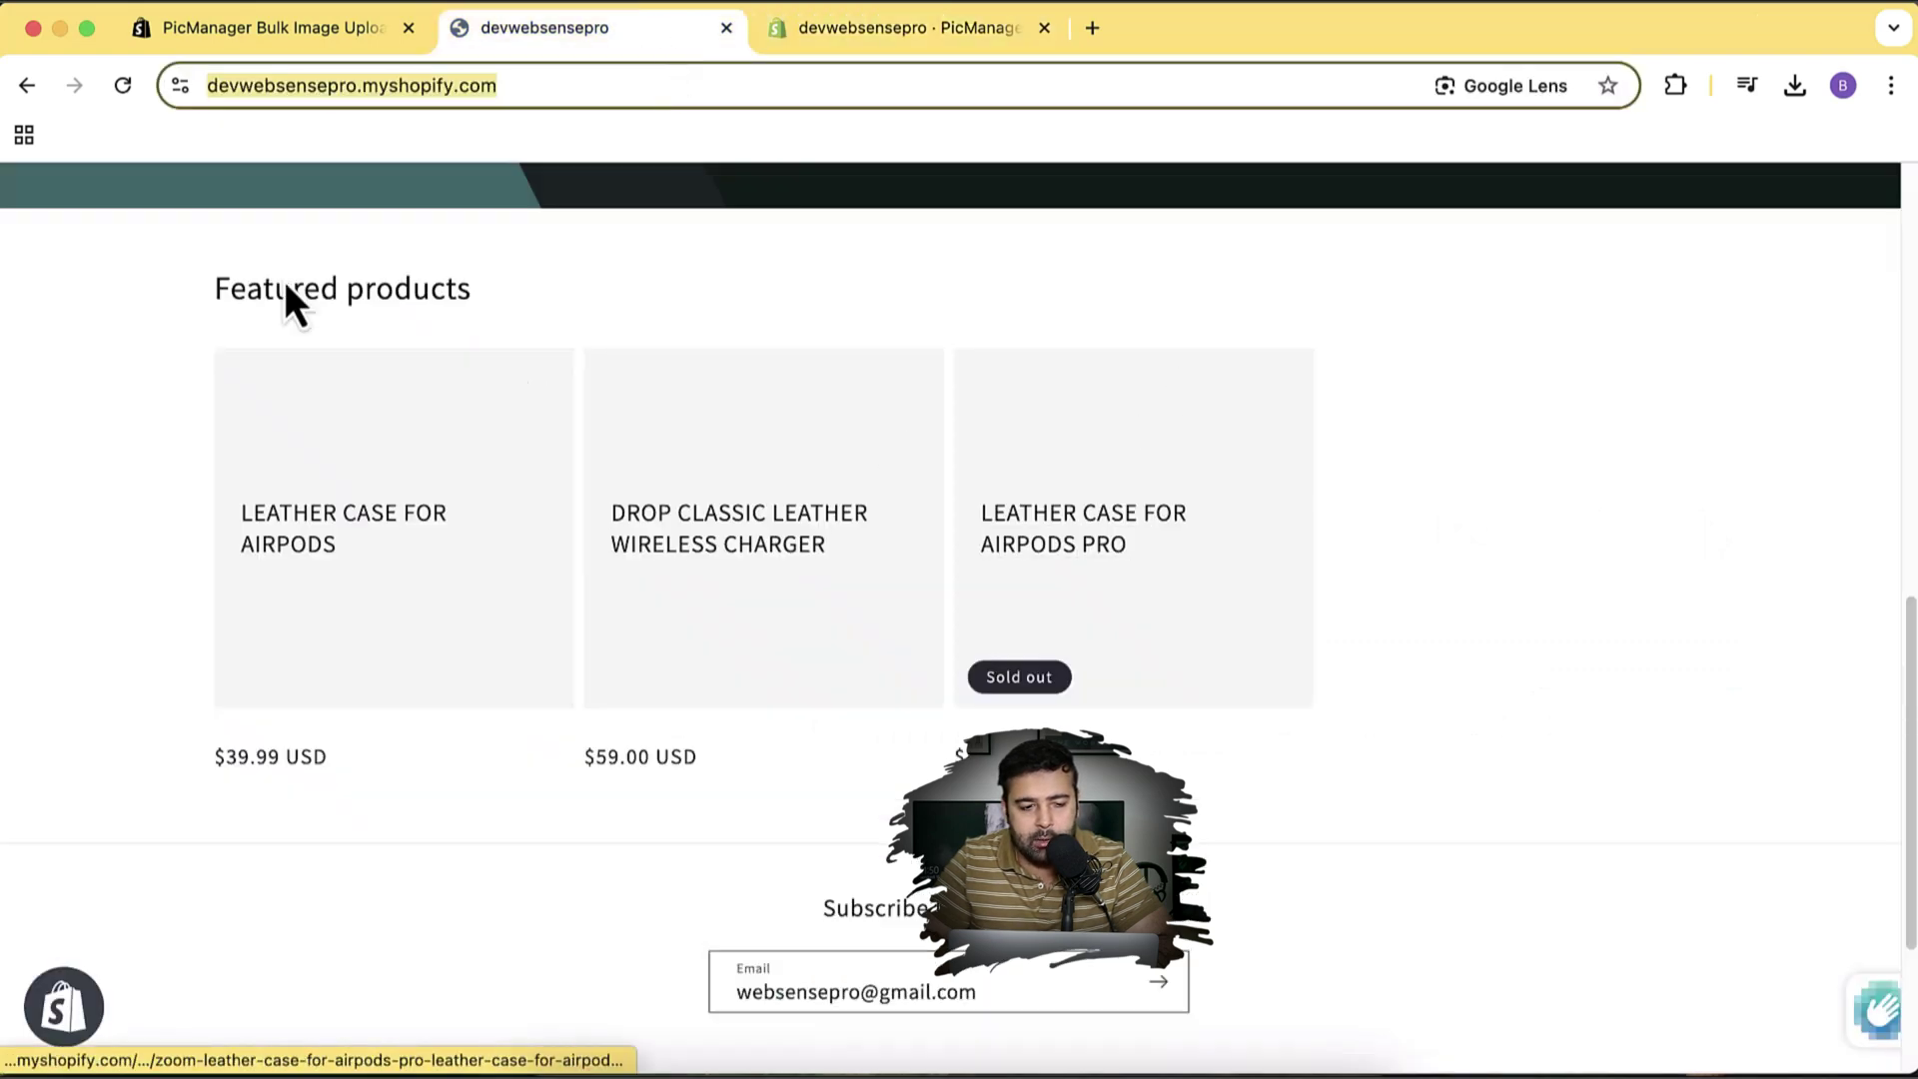
click(127, 87)
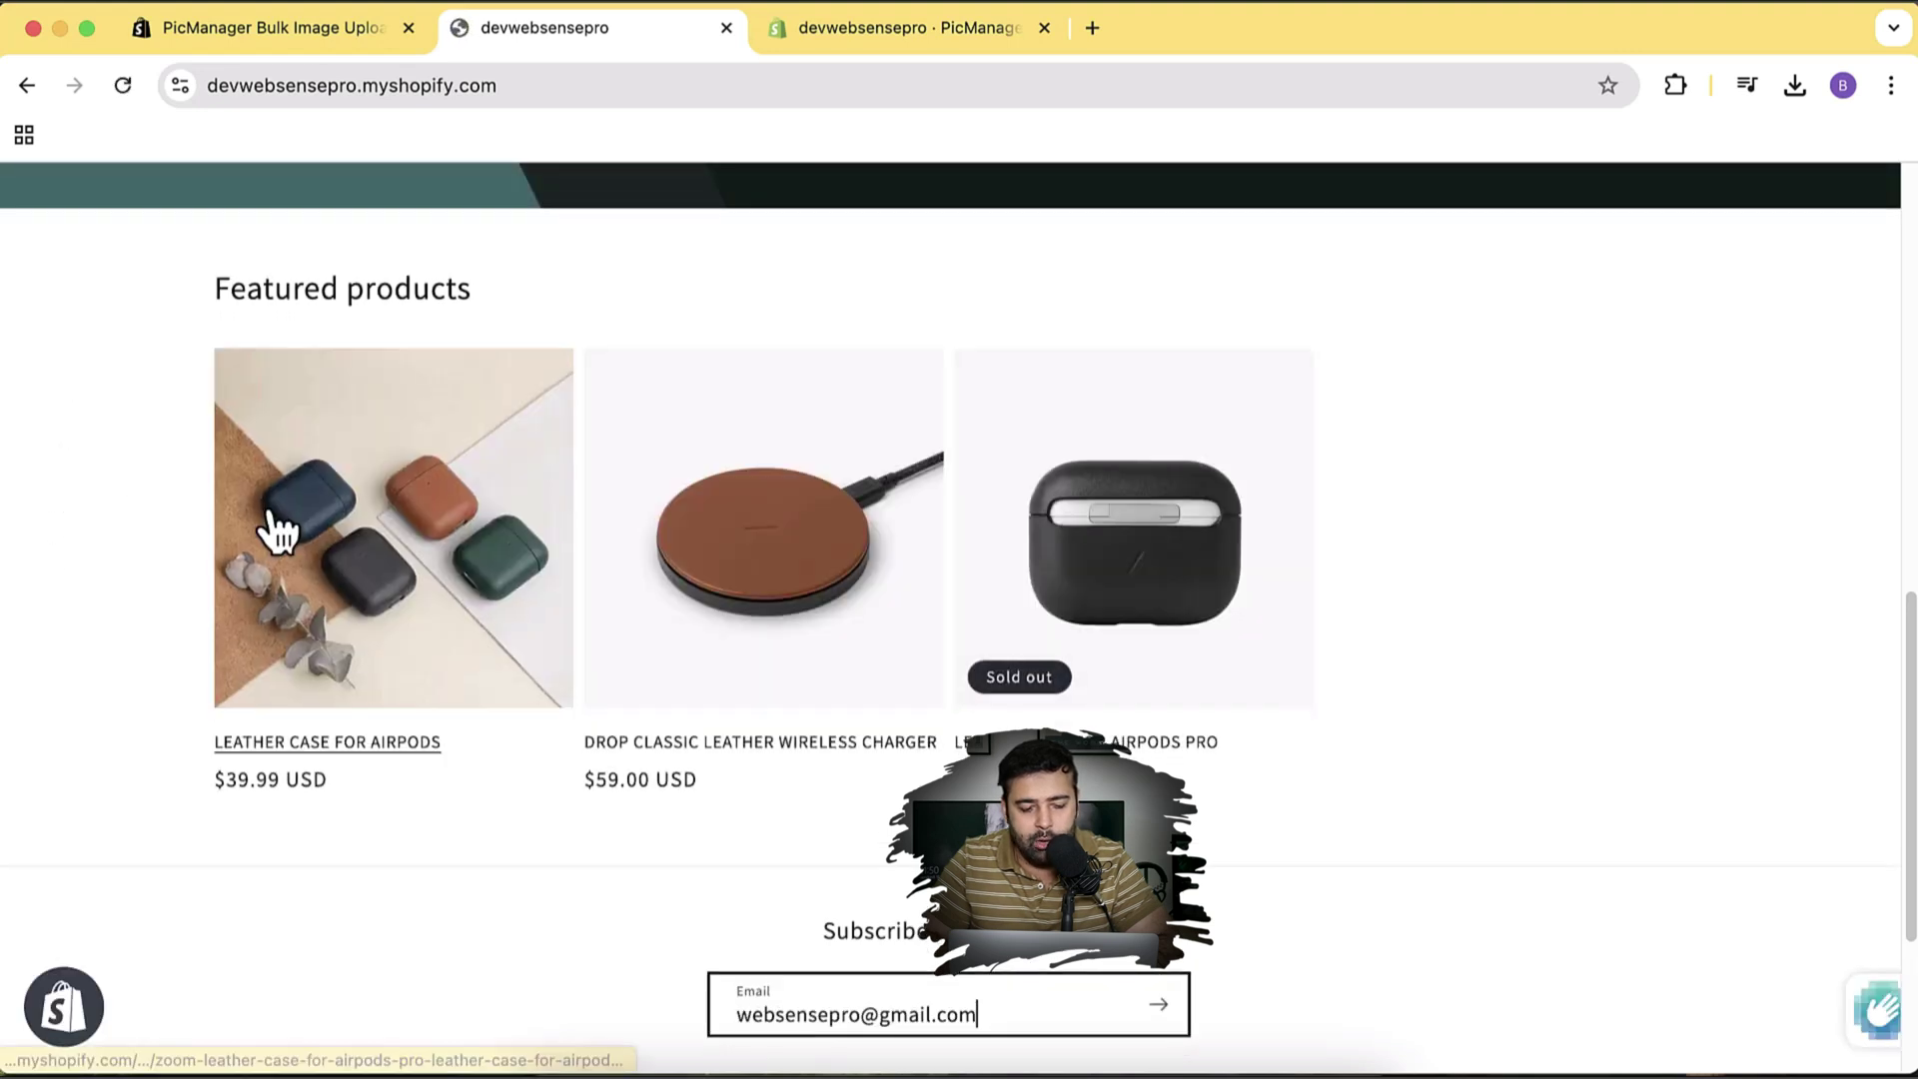
click(270, 512)
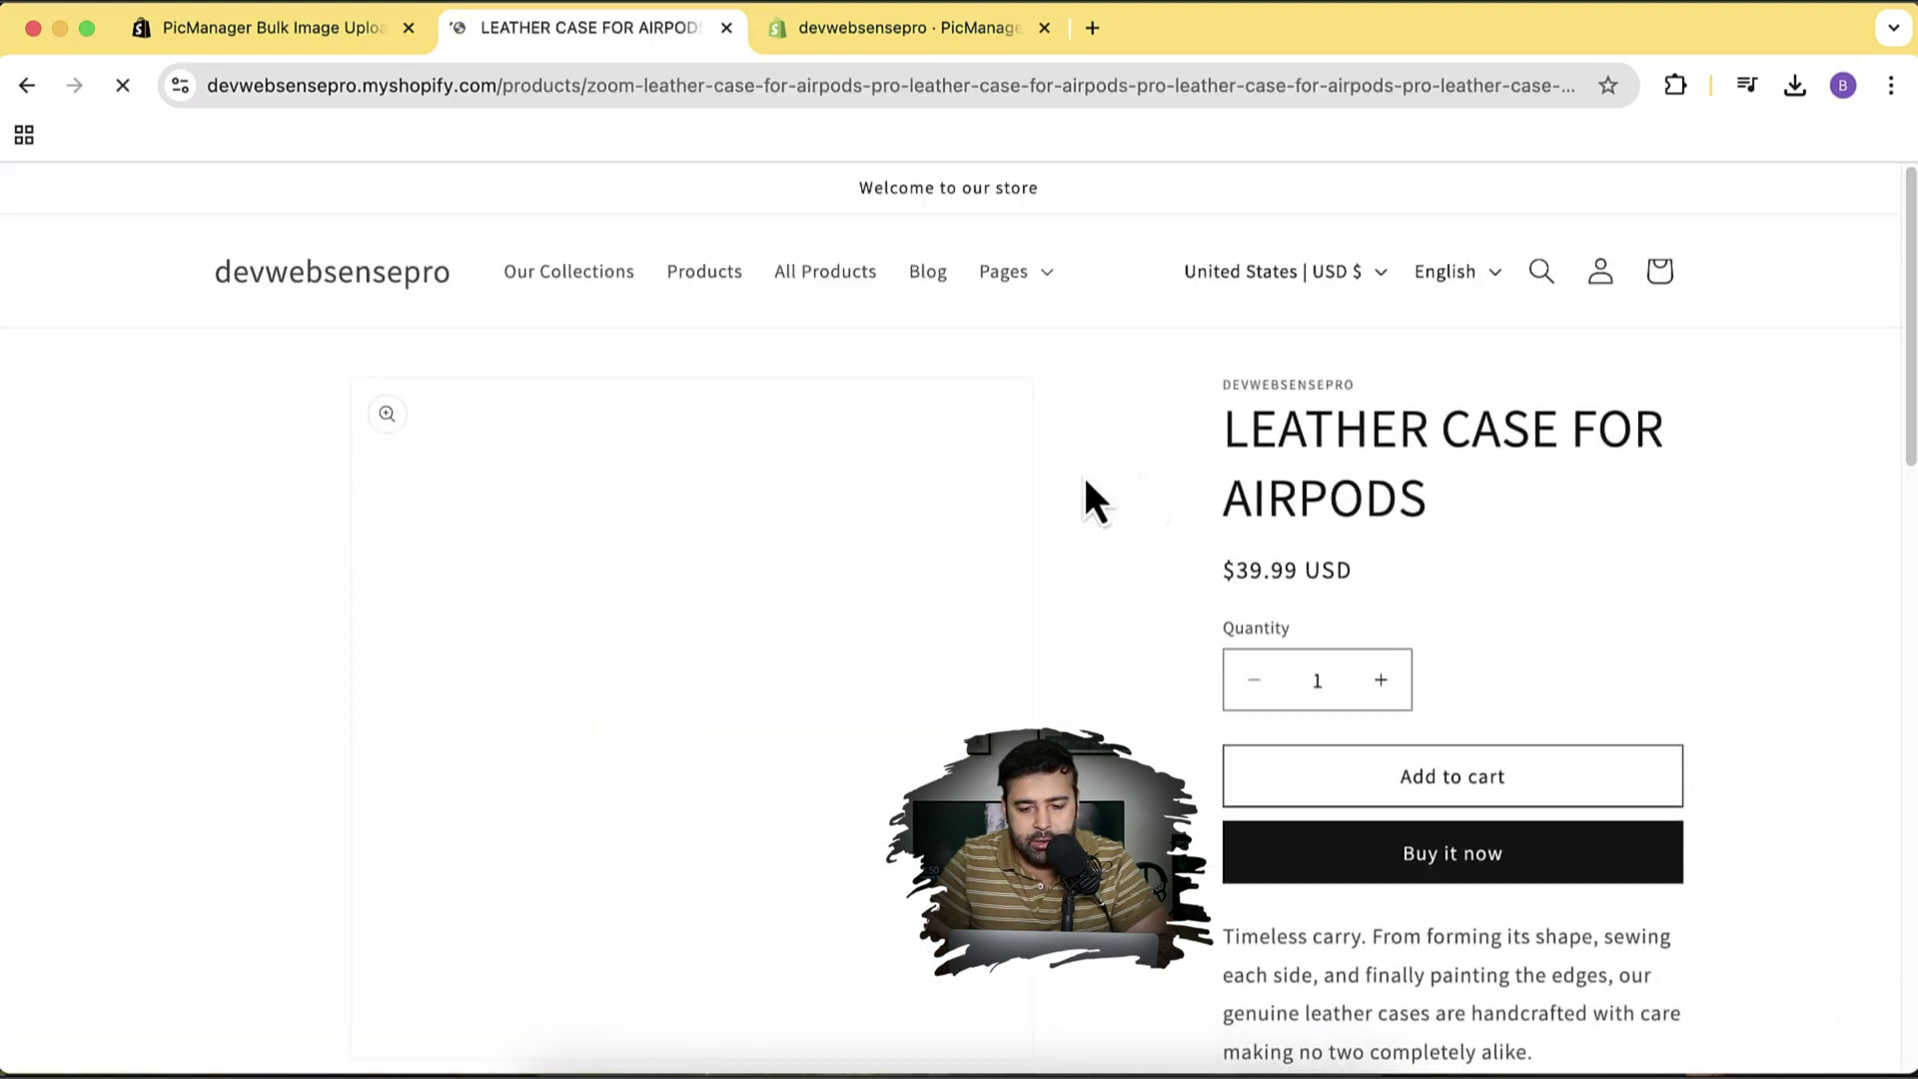
scroll(1153, 429, down, 15)
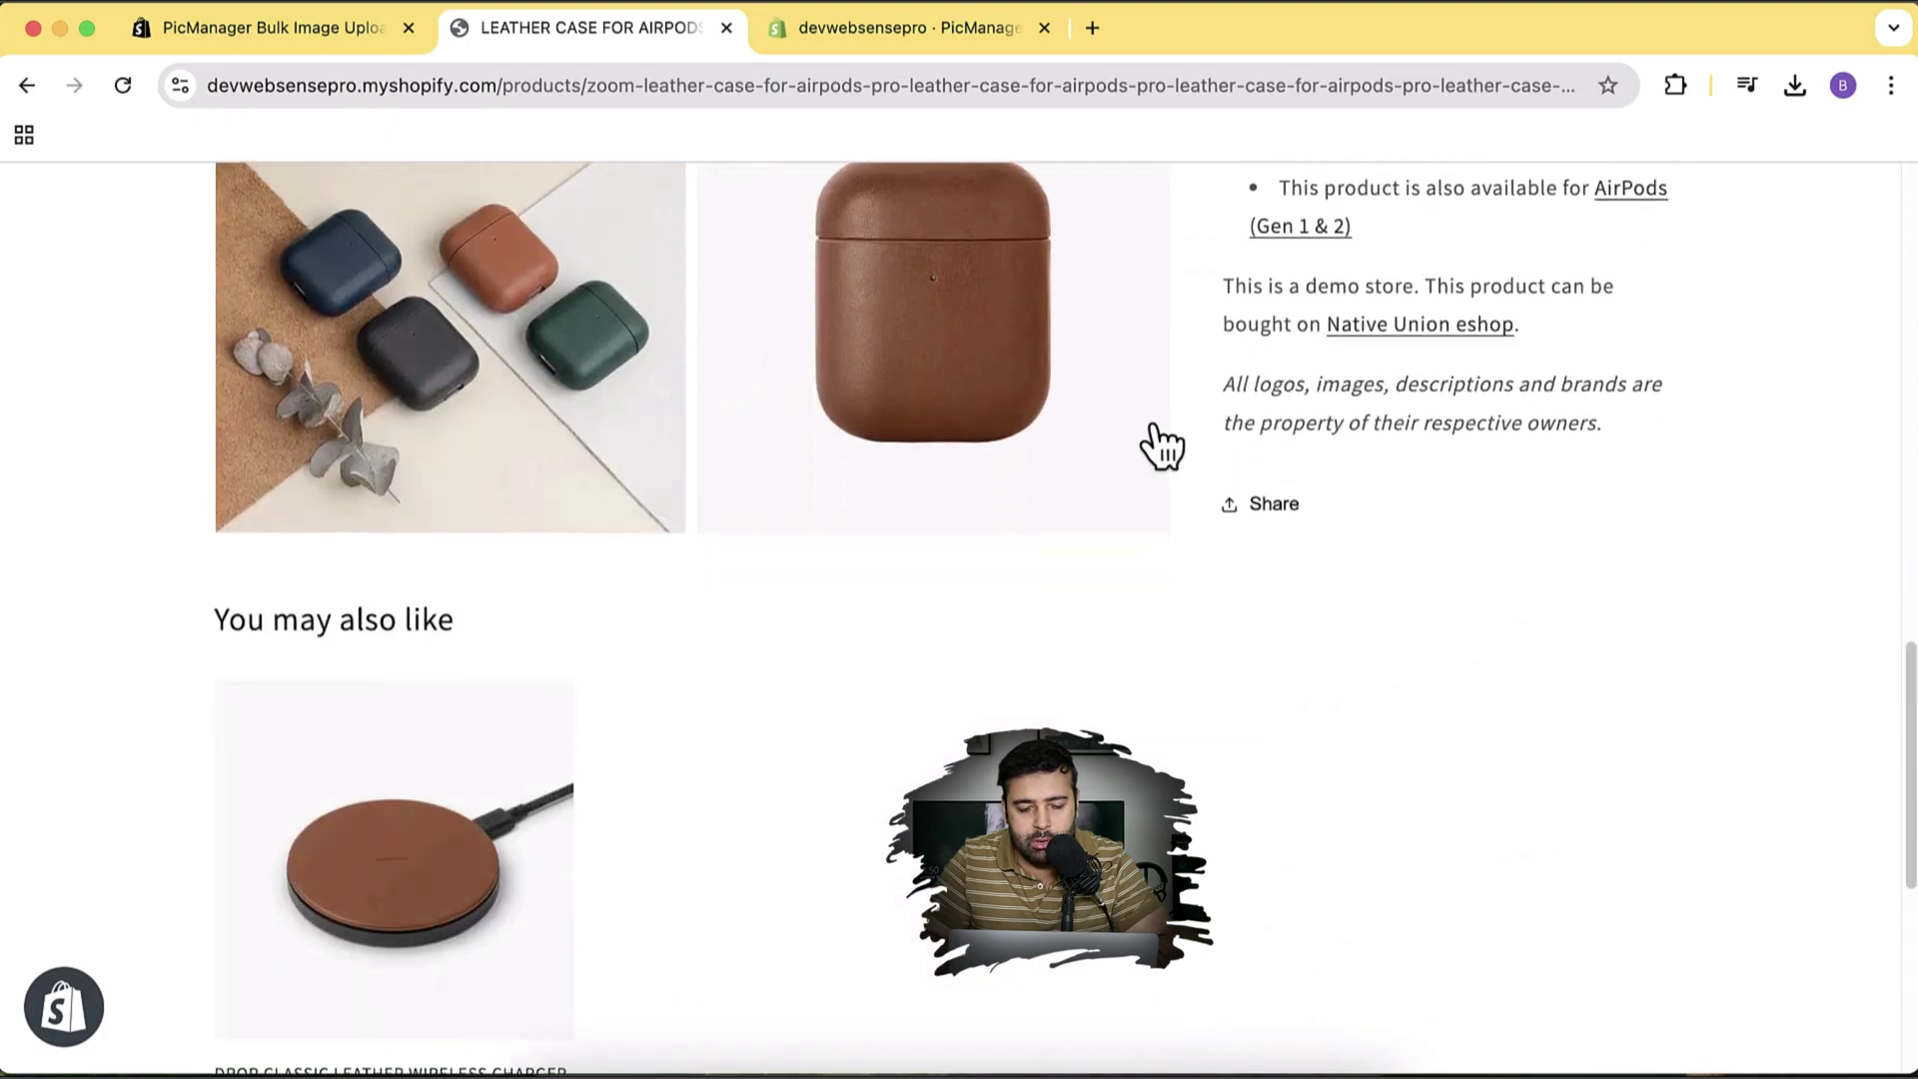
scroll(1153, 428, up, 10)
click(27, 85)
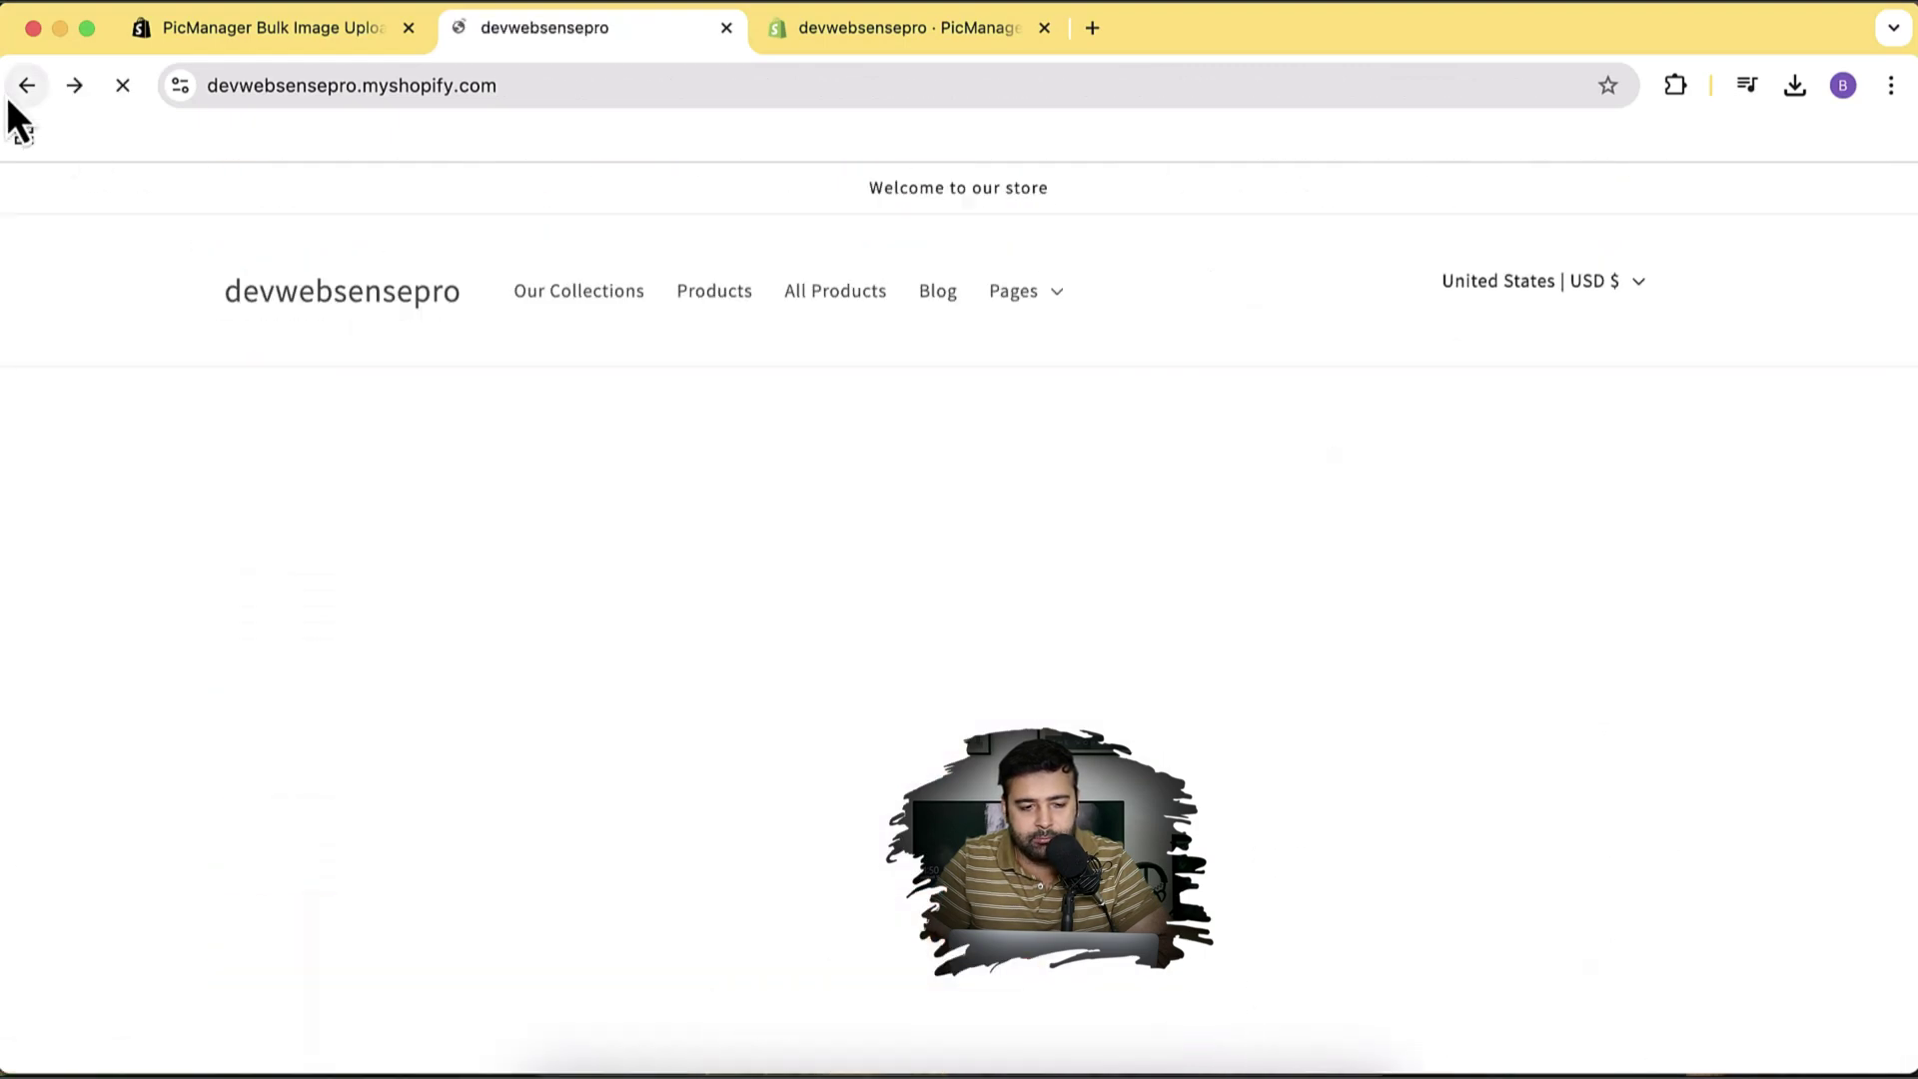
Check the images on the Drop Classic Leather Wireless Charger page and return to the home page
click(775, 519)
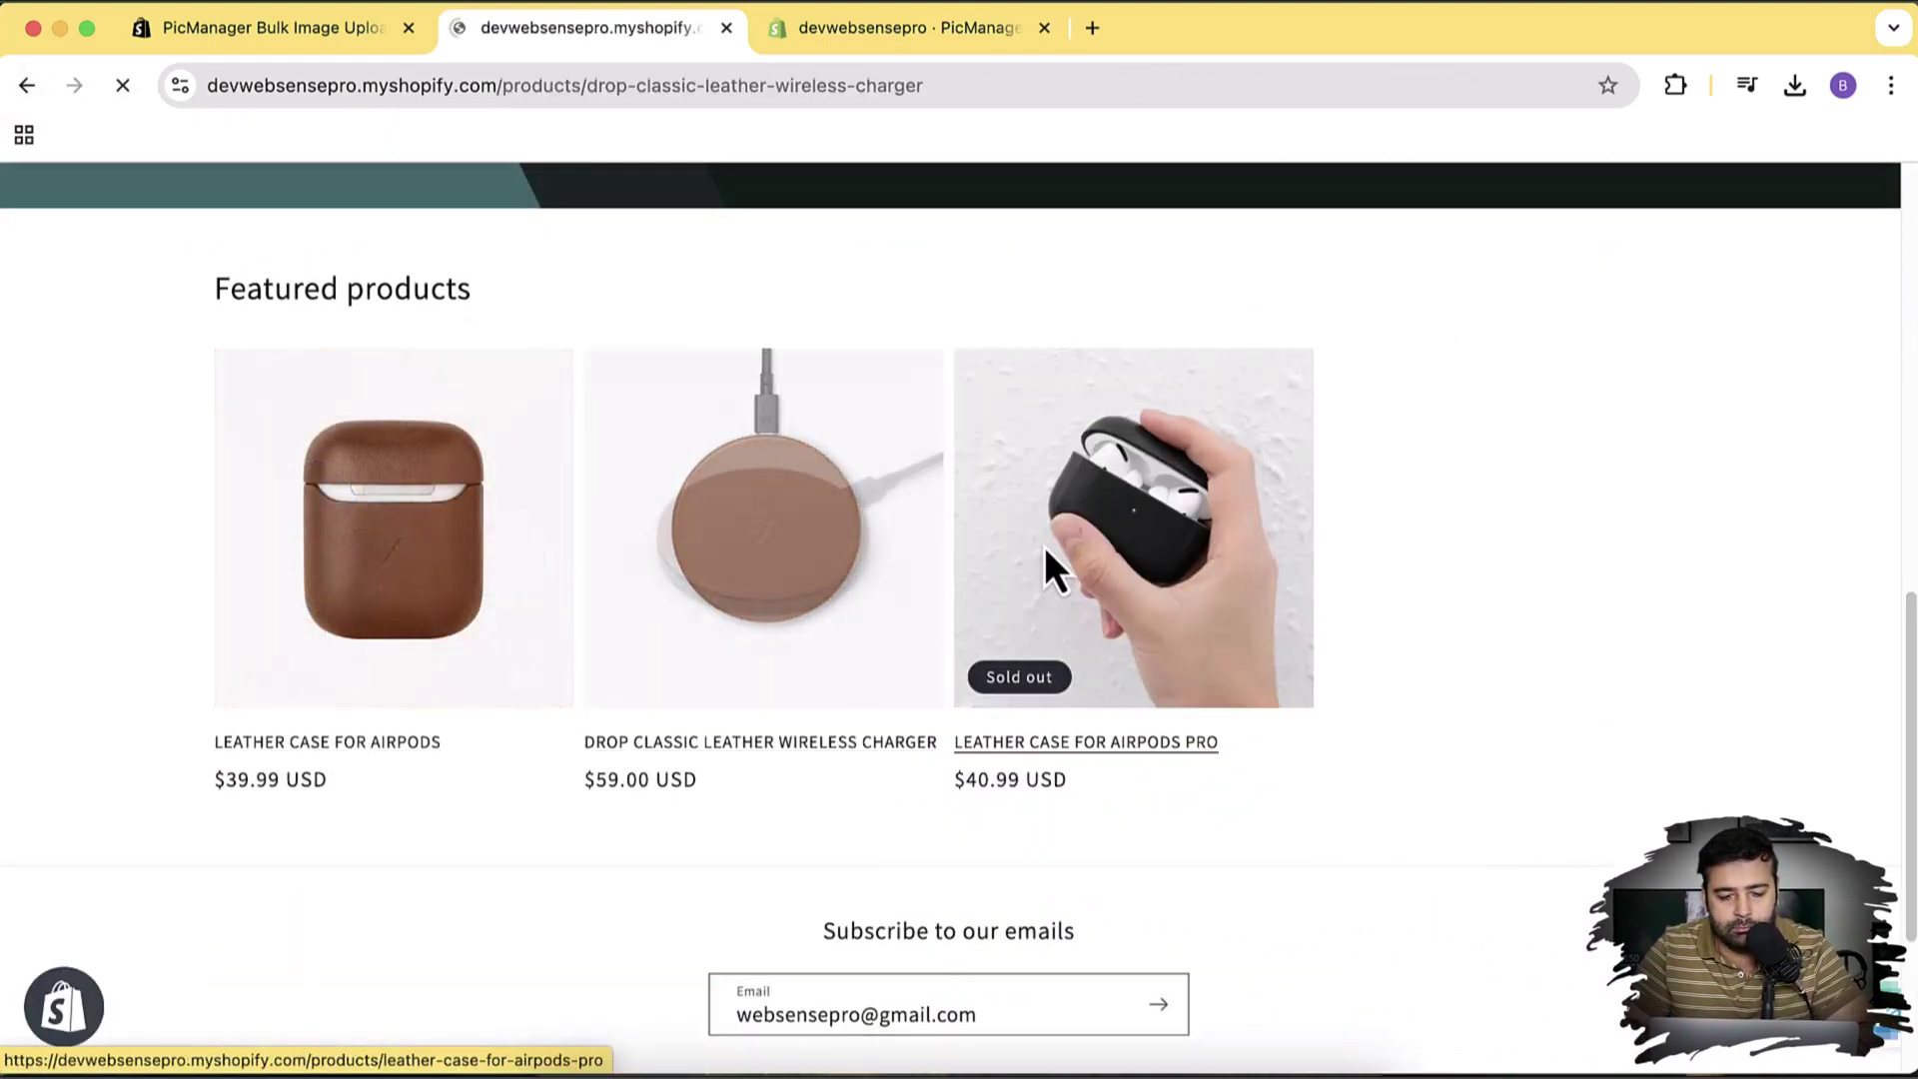
scroll(1273, 447, down, 2)
scroll(1273, 446, down, 2)
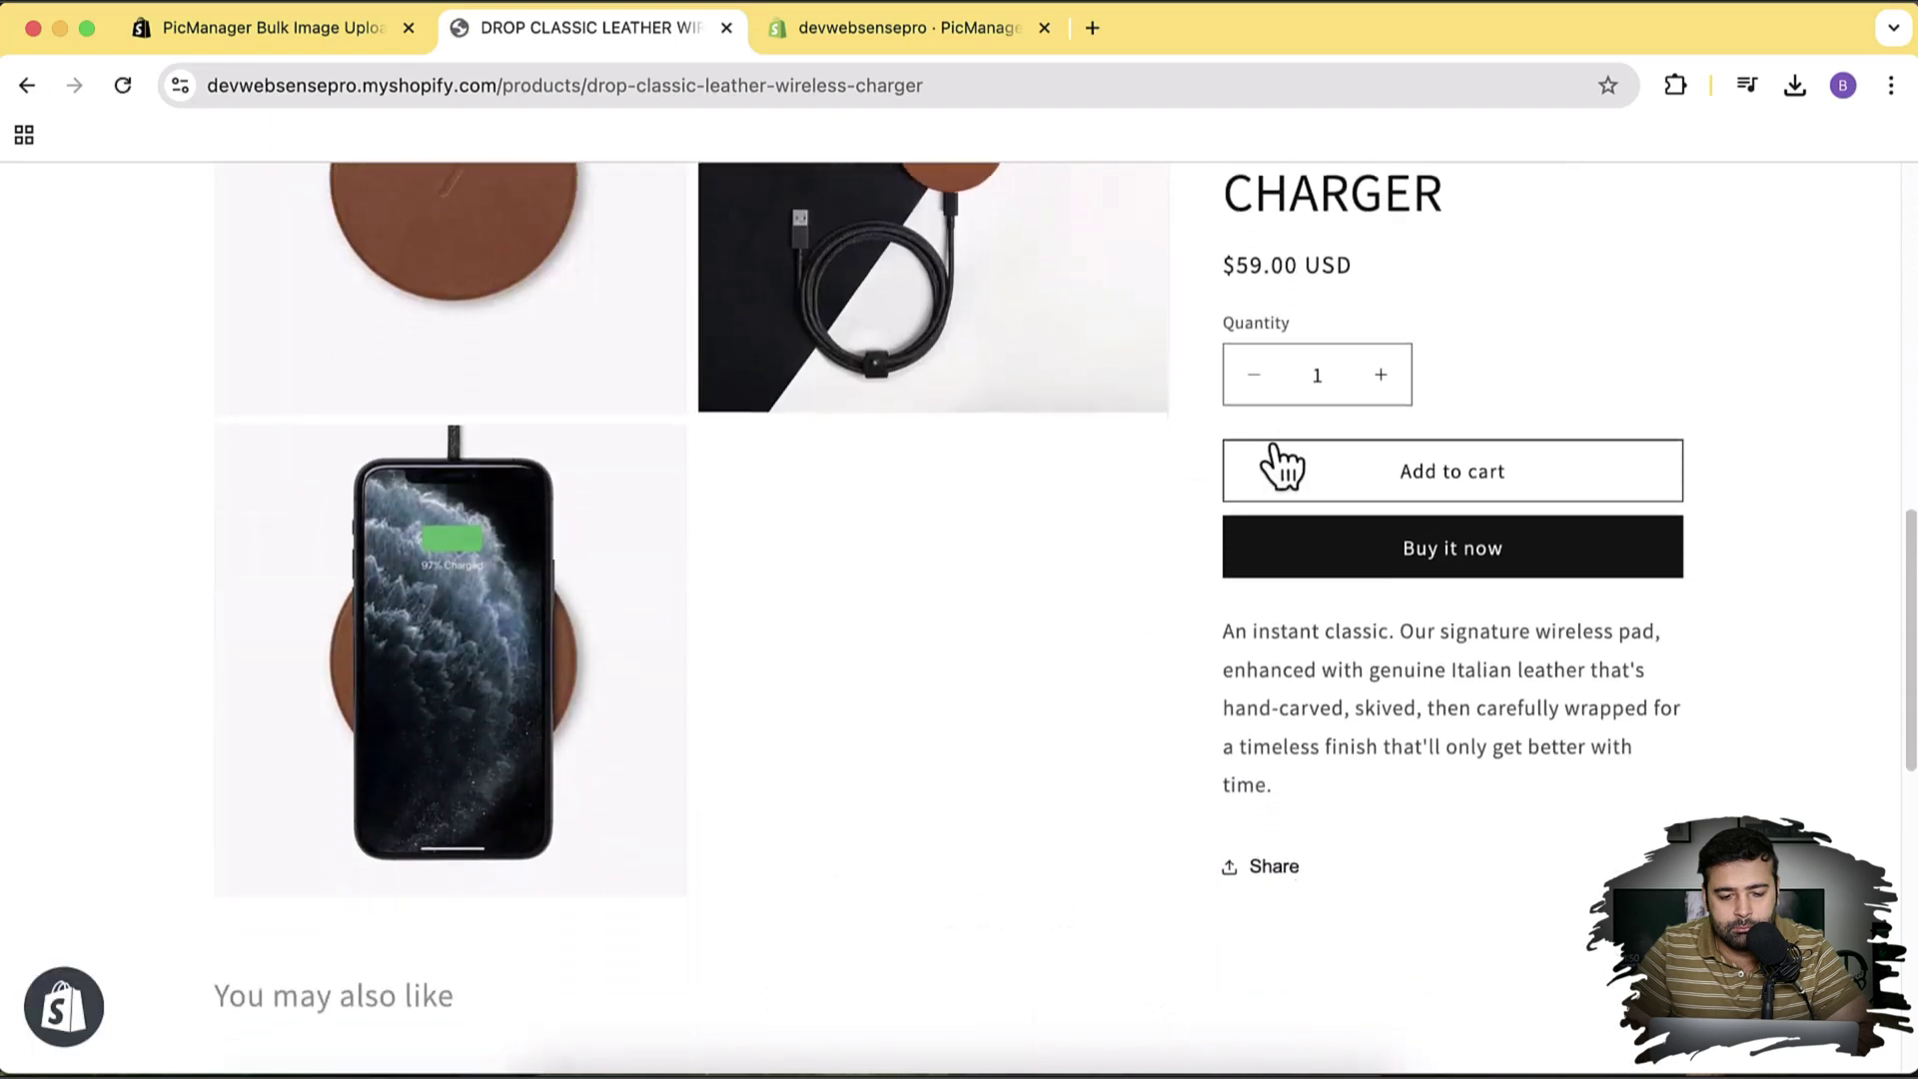
scroll(1273, 446, up, 2)
scroll(1273, 446, up, 3)
click(27, 85)
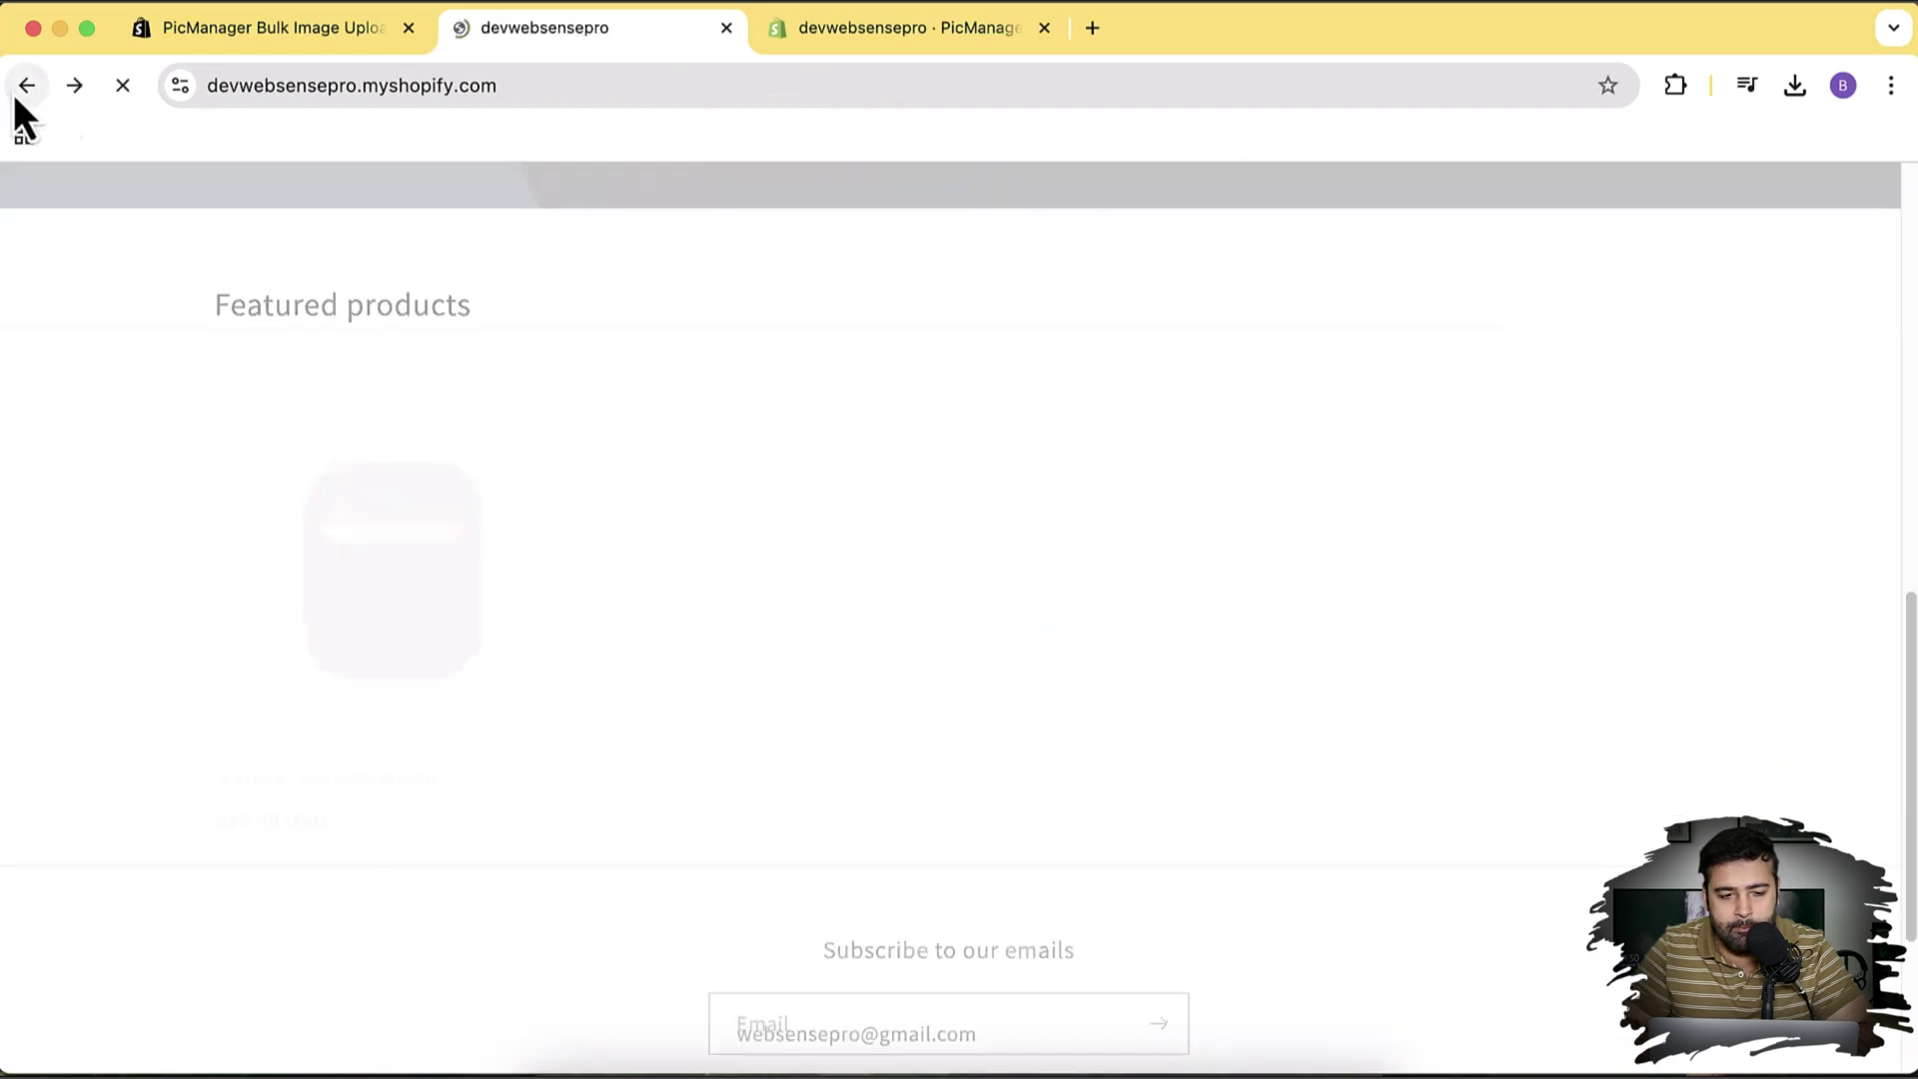
Check the images on the Leather Case for AirPods Pro page and return to the home page
click(1105, 510)
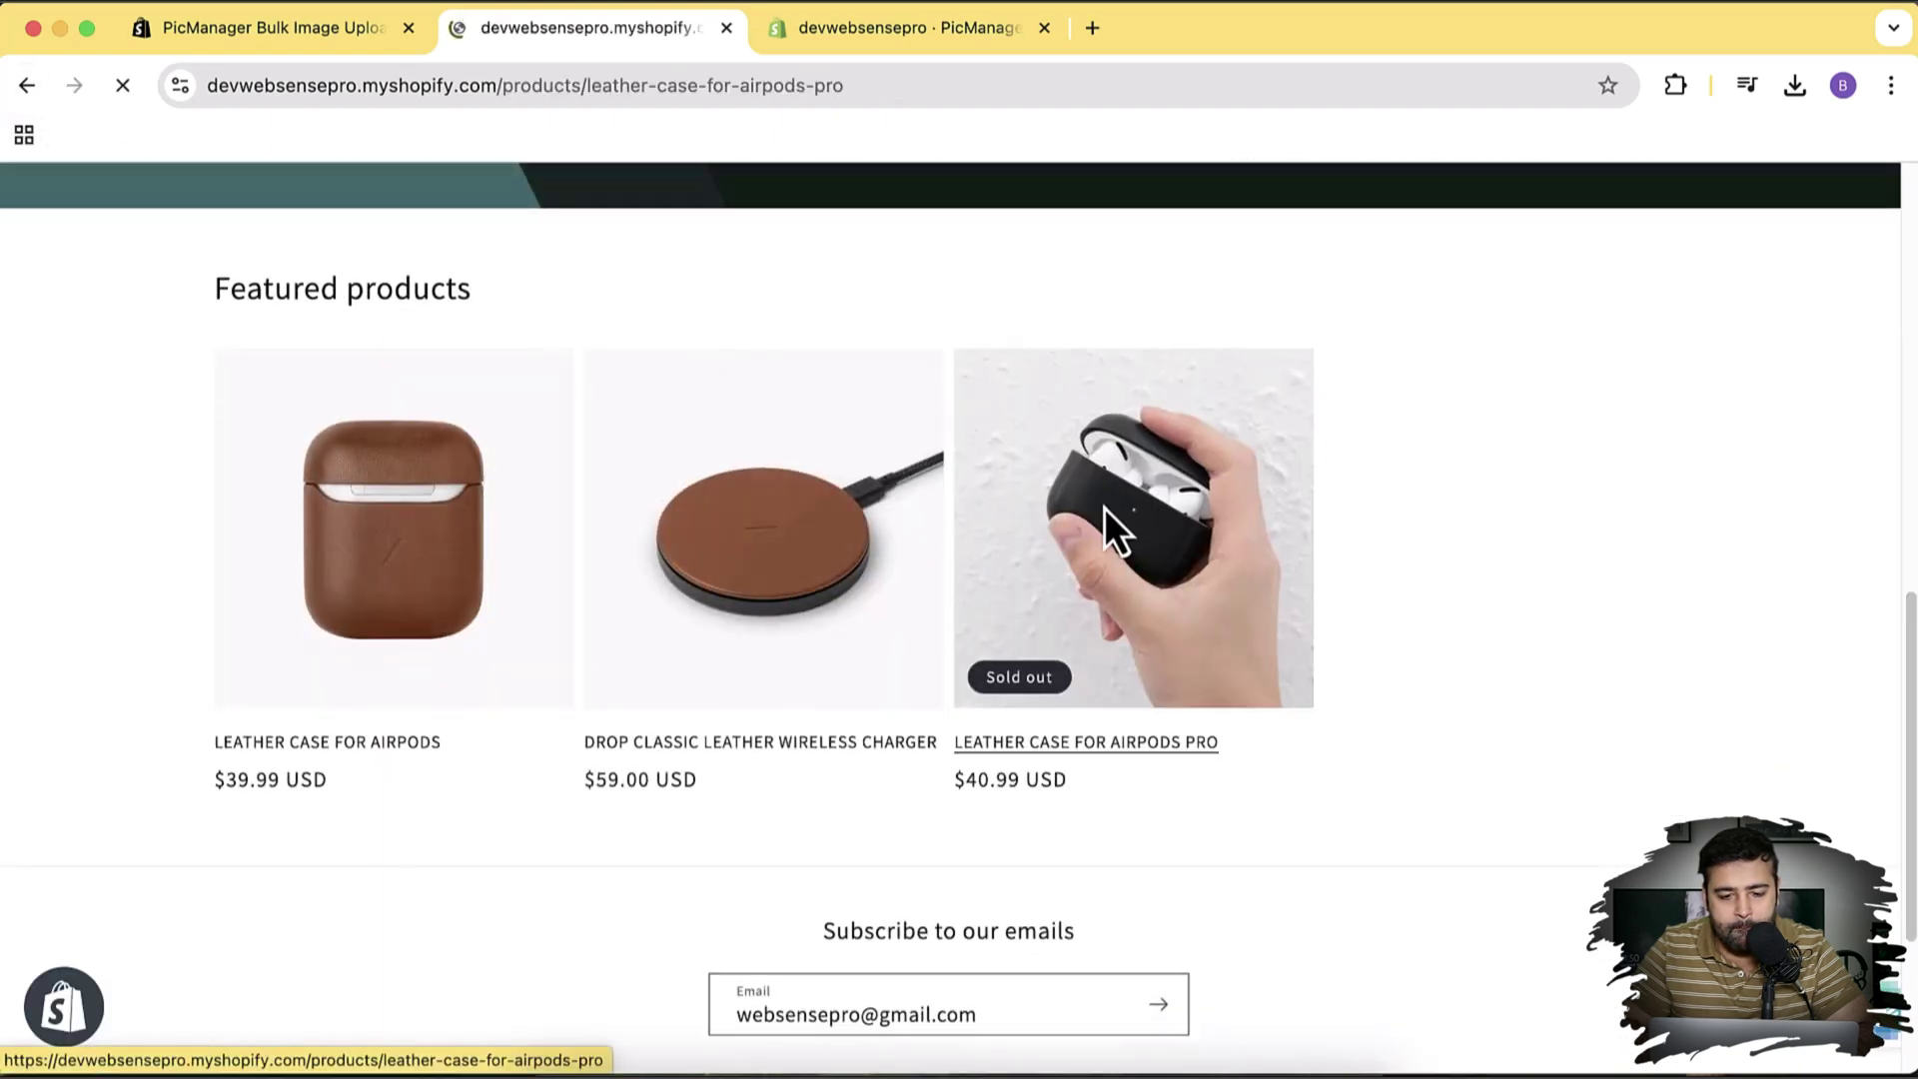
scroll(1035, 425, down, 5)
scroll(1035, 425, up, 5)
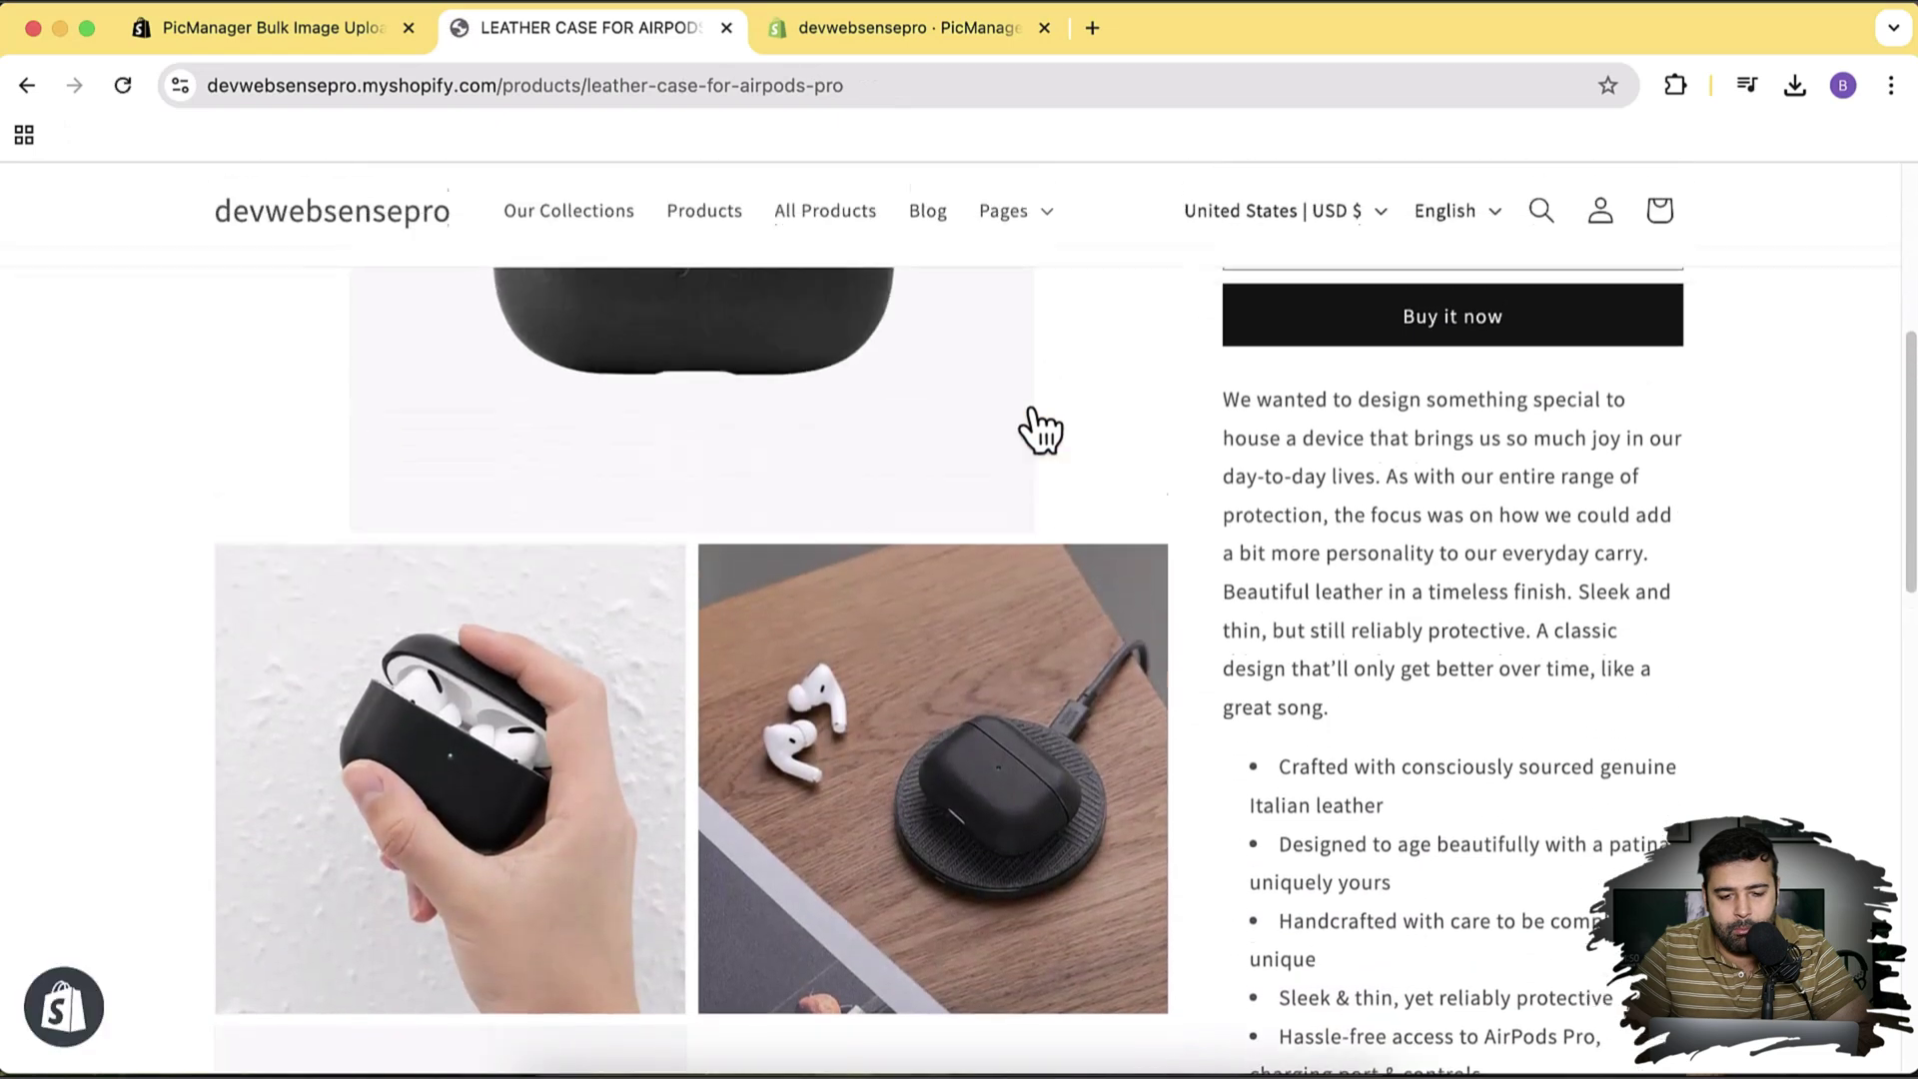
scroll(1035, 425, down, 1)
click(30, 88)
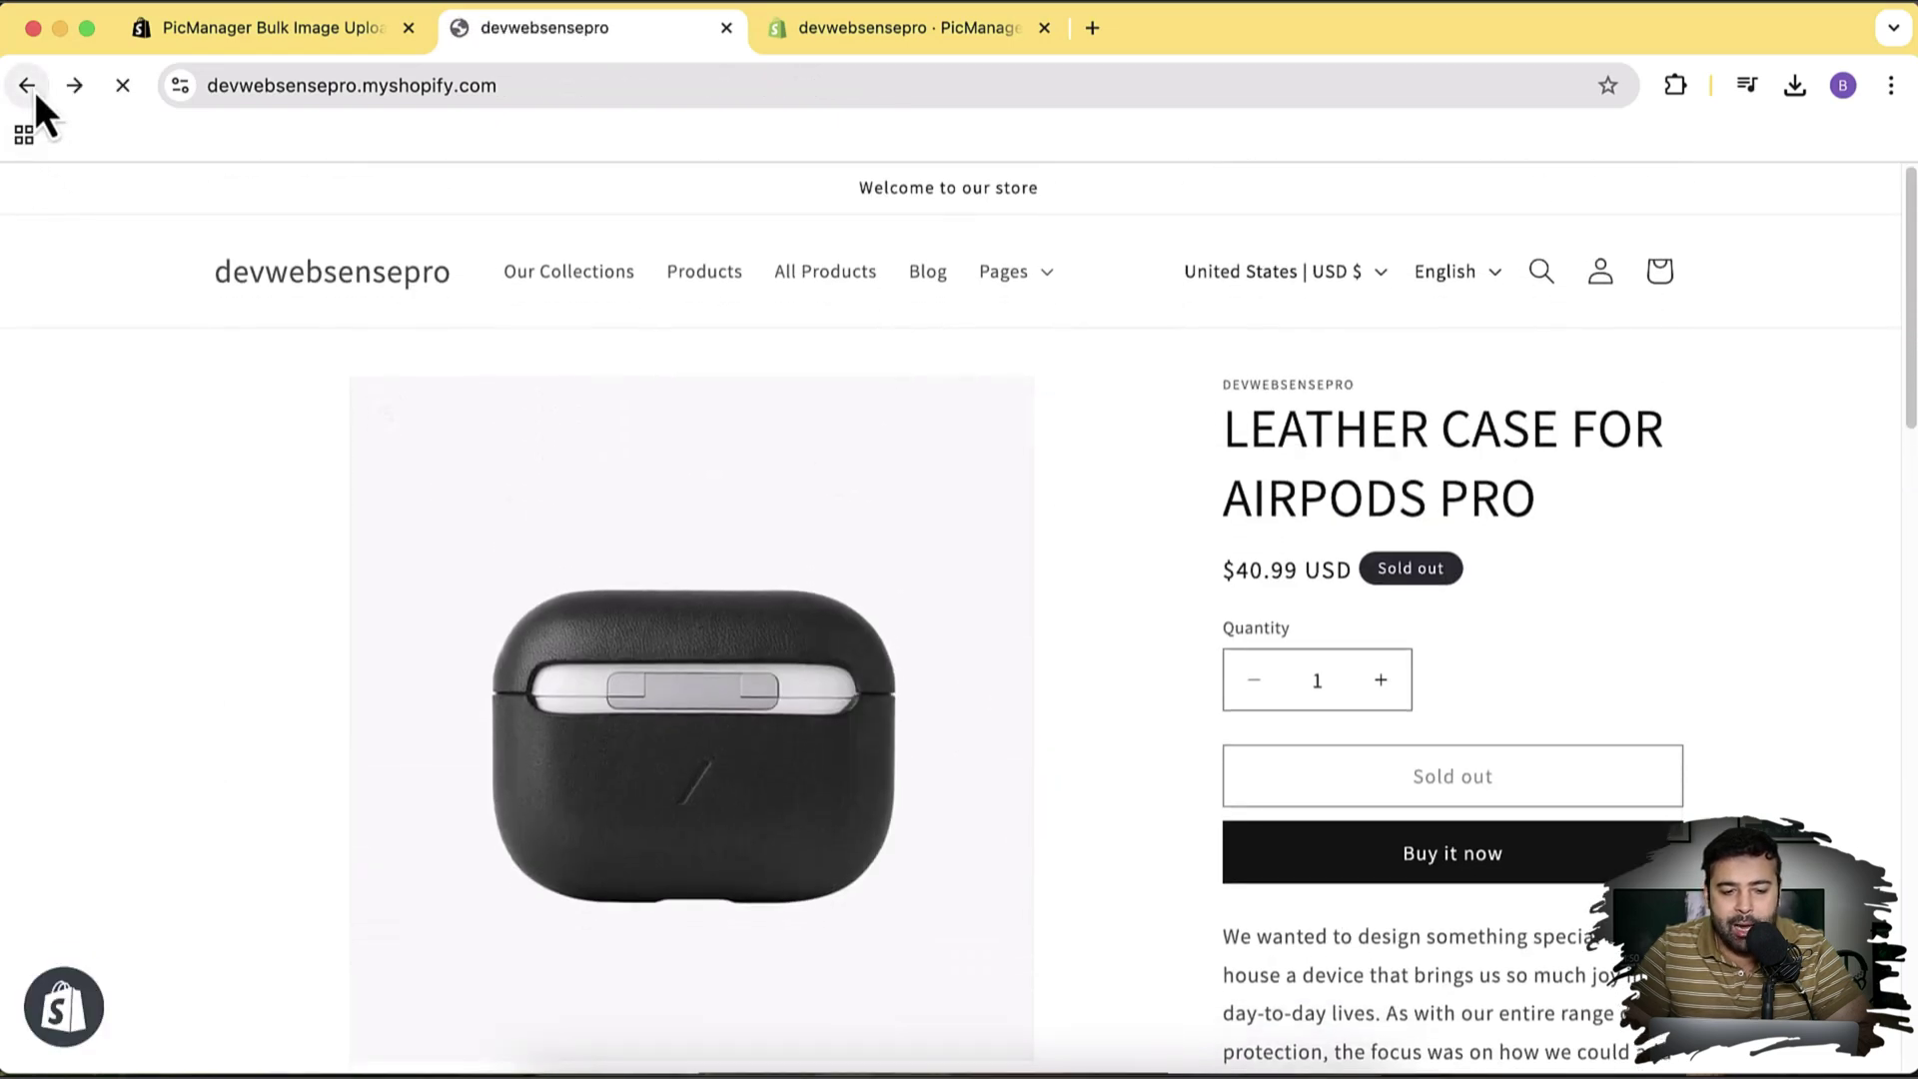
Set PicManager's matching criteria to Title (assign to variants, parent products, and simple products) and save the settings
click(907, 36)
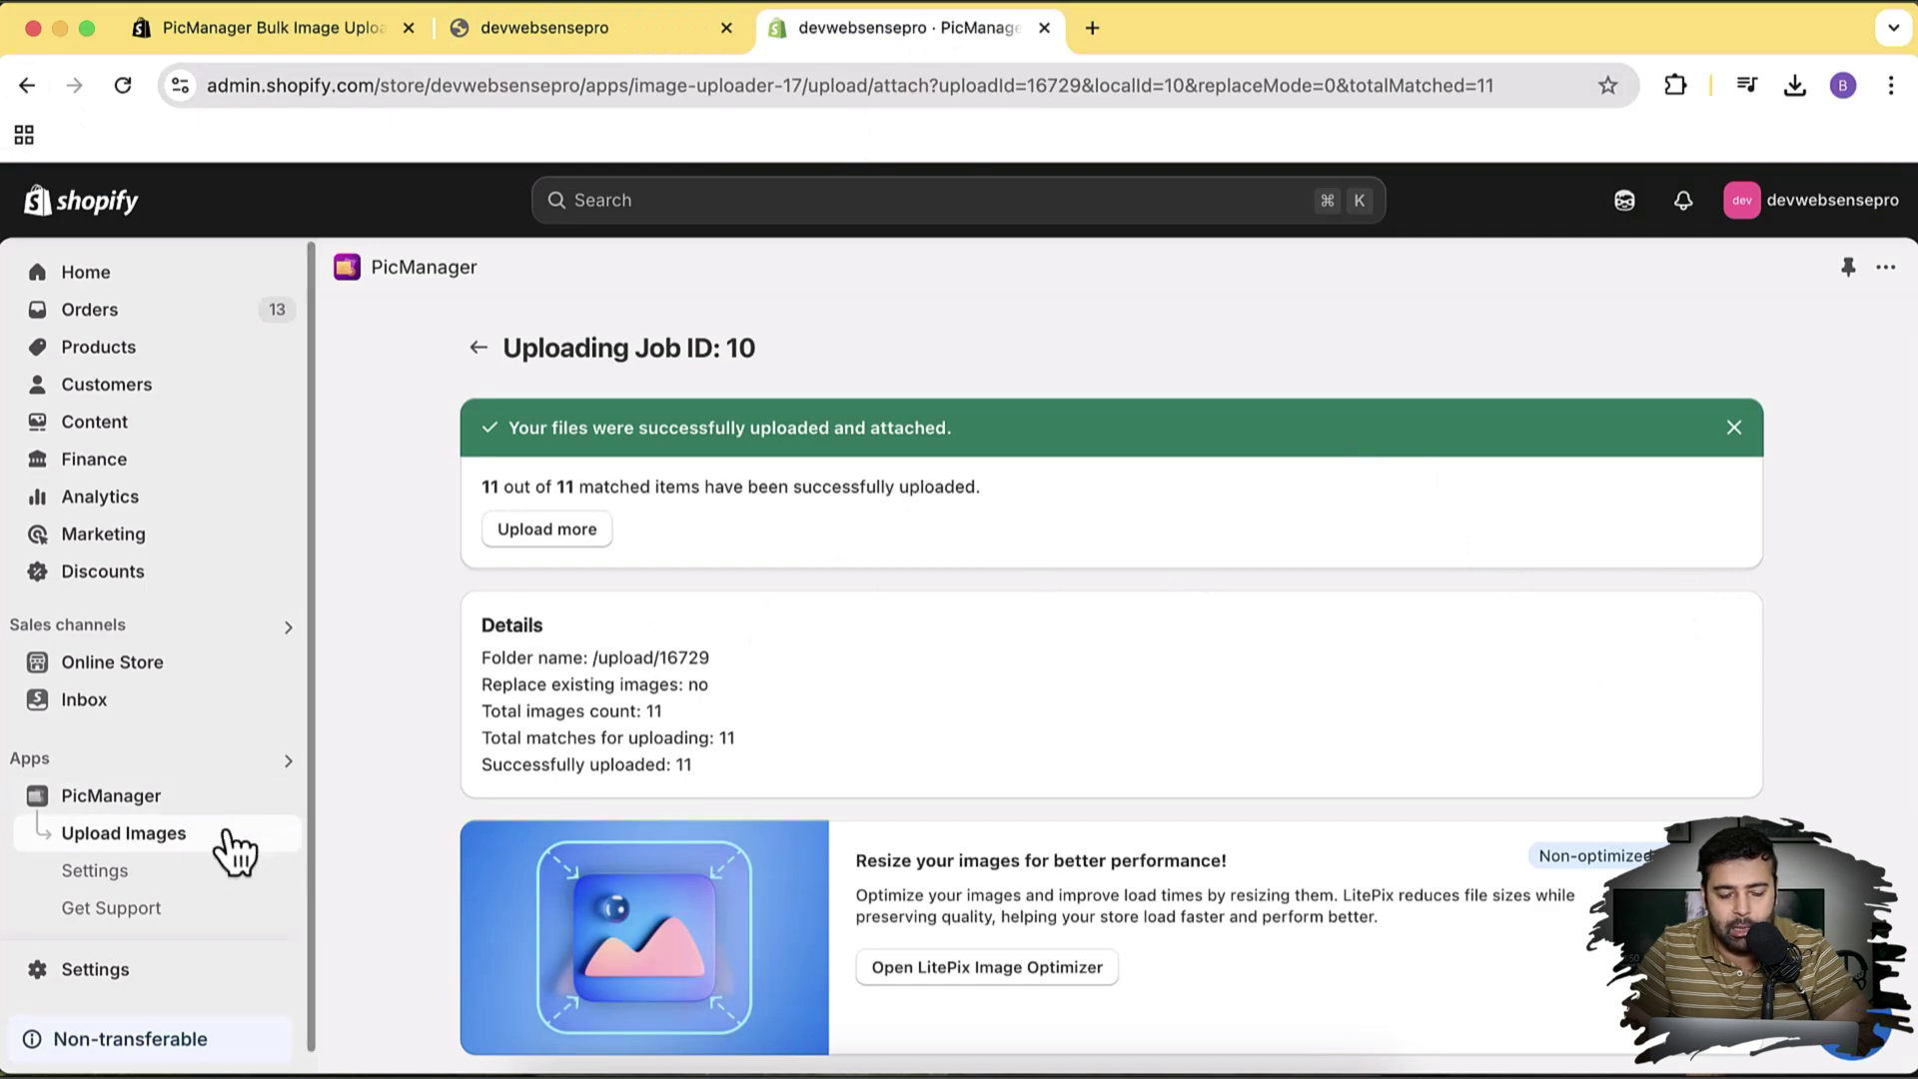
click(176, 885)
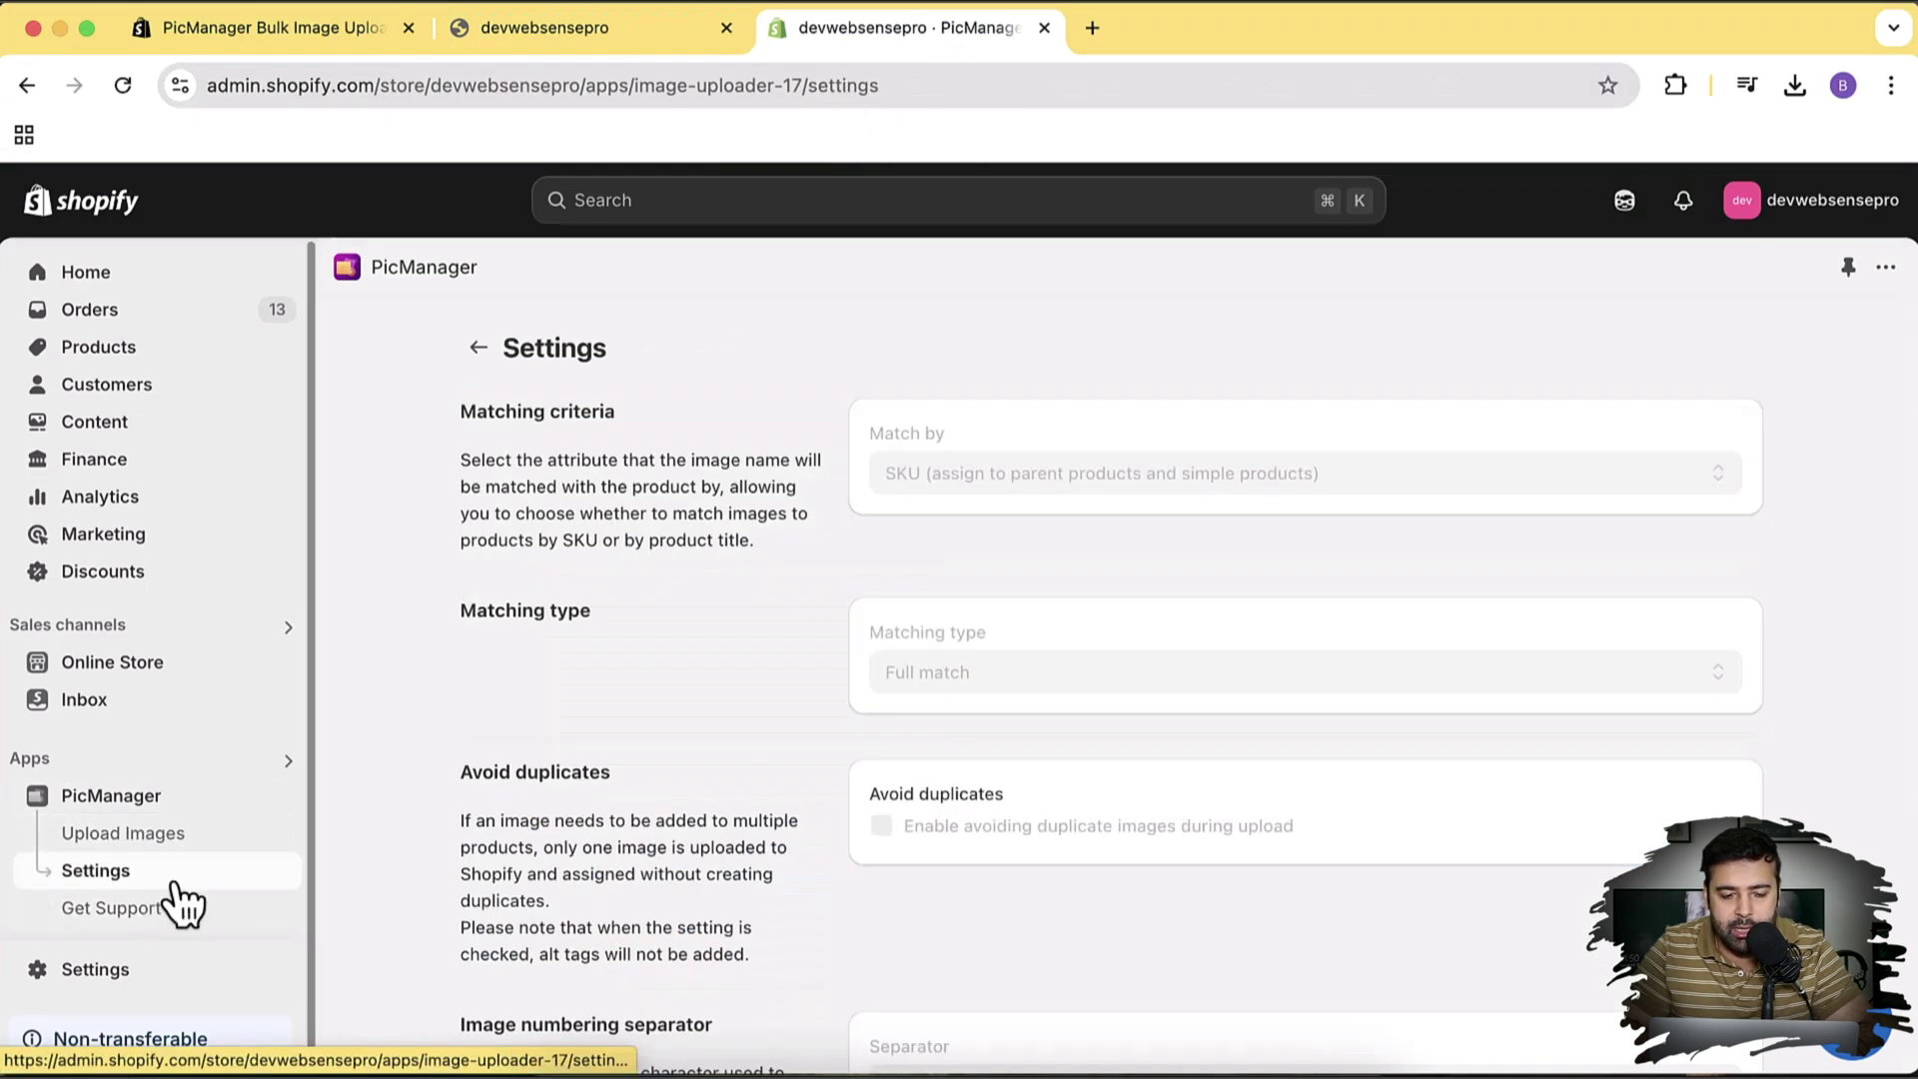
click(1269, 475)
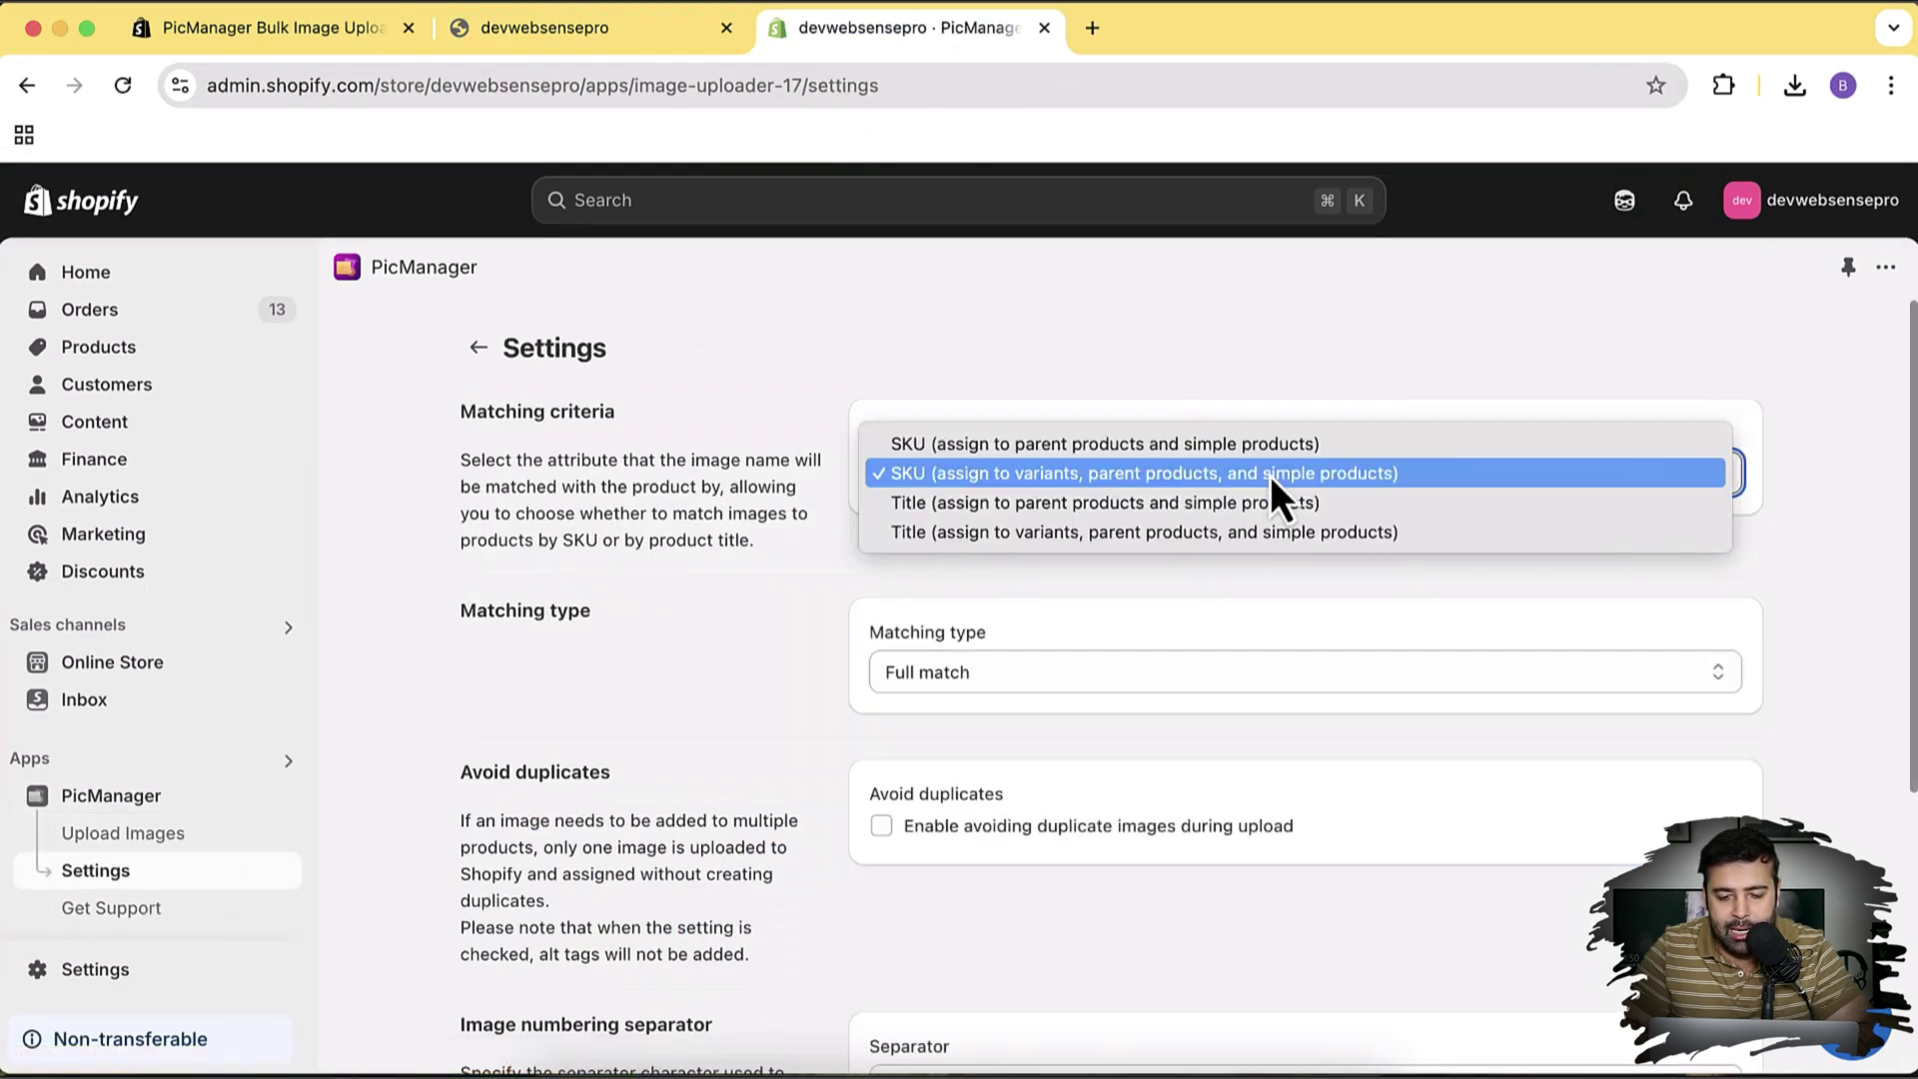
click(1179, 543)
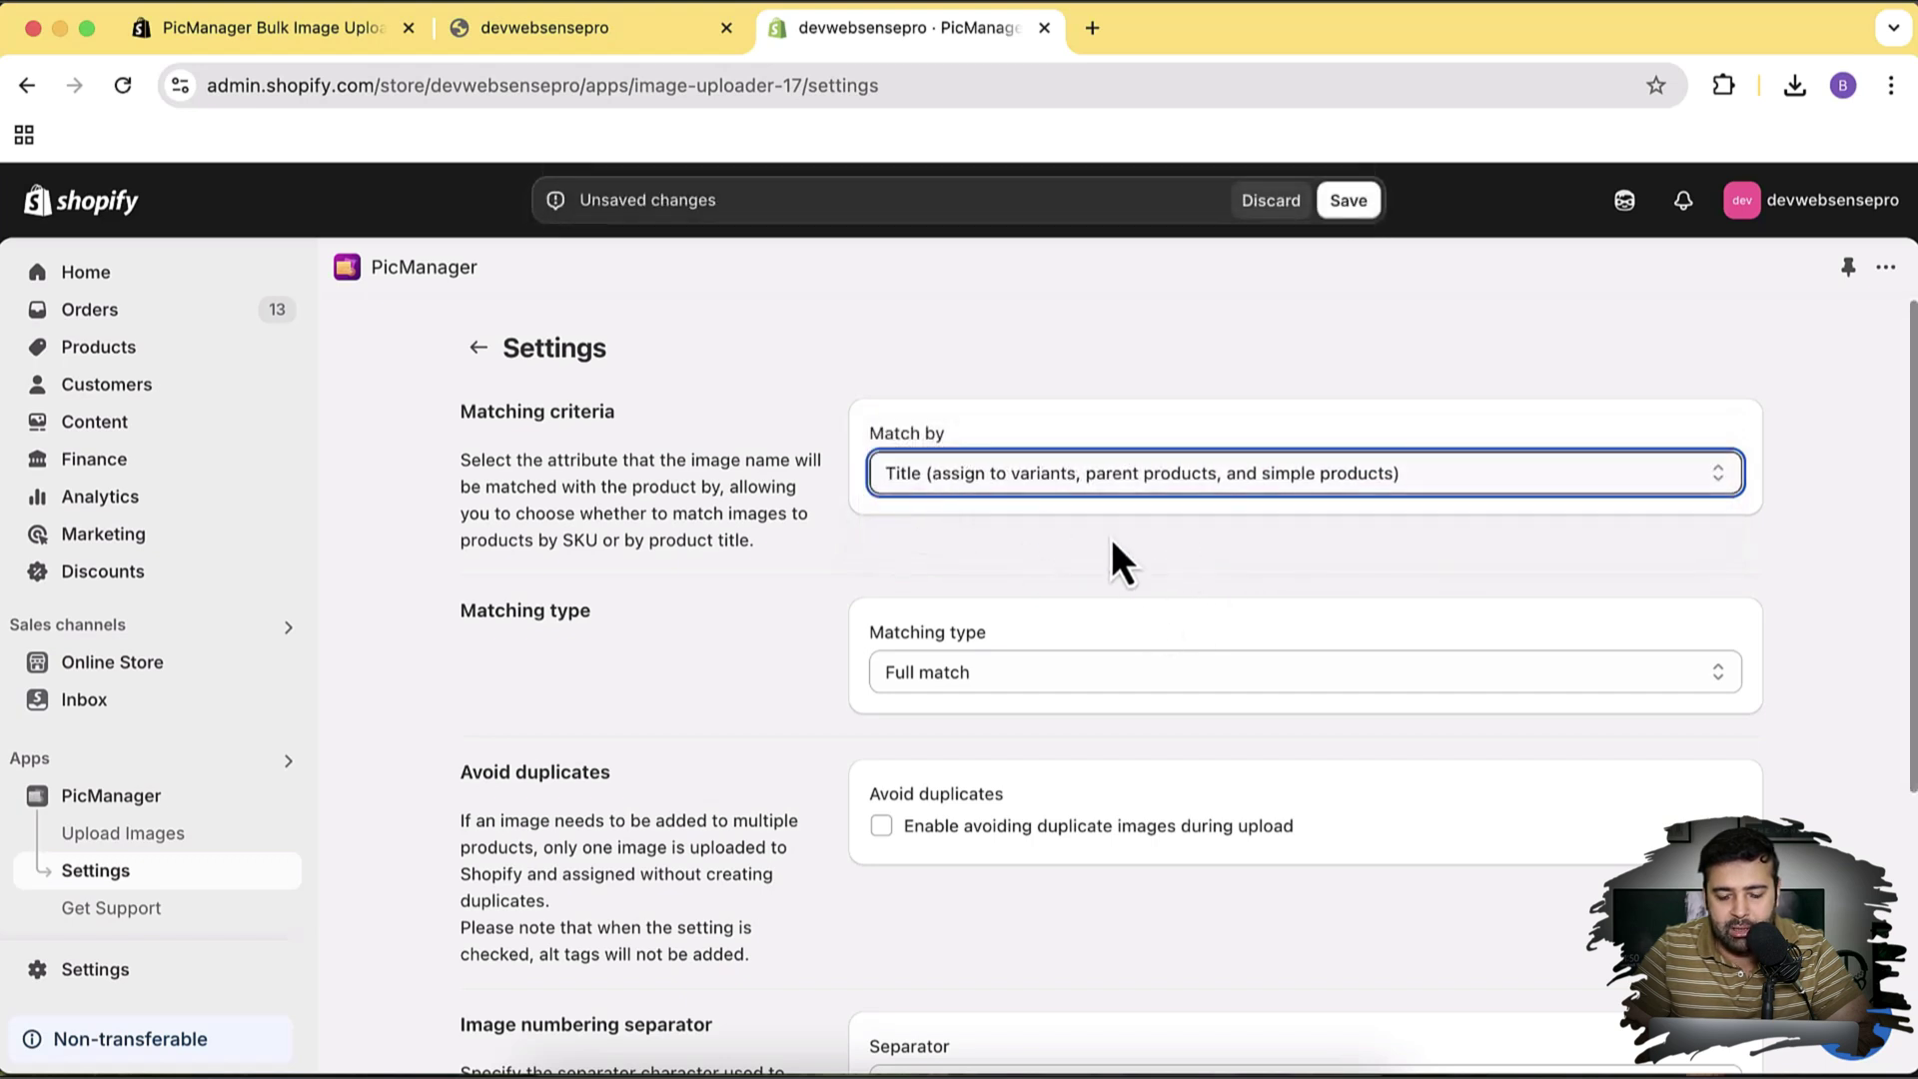
click(1344, 203)
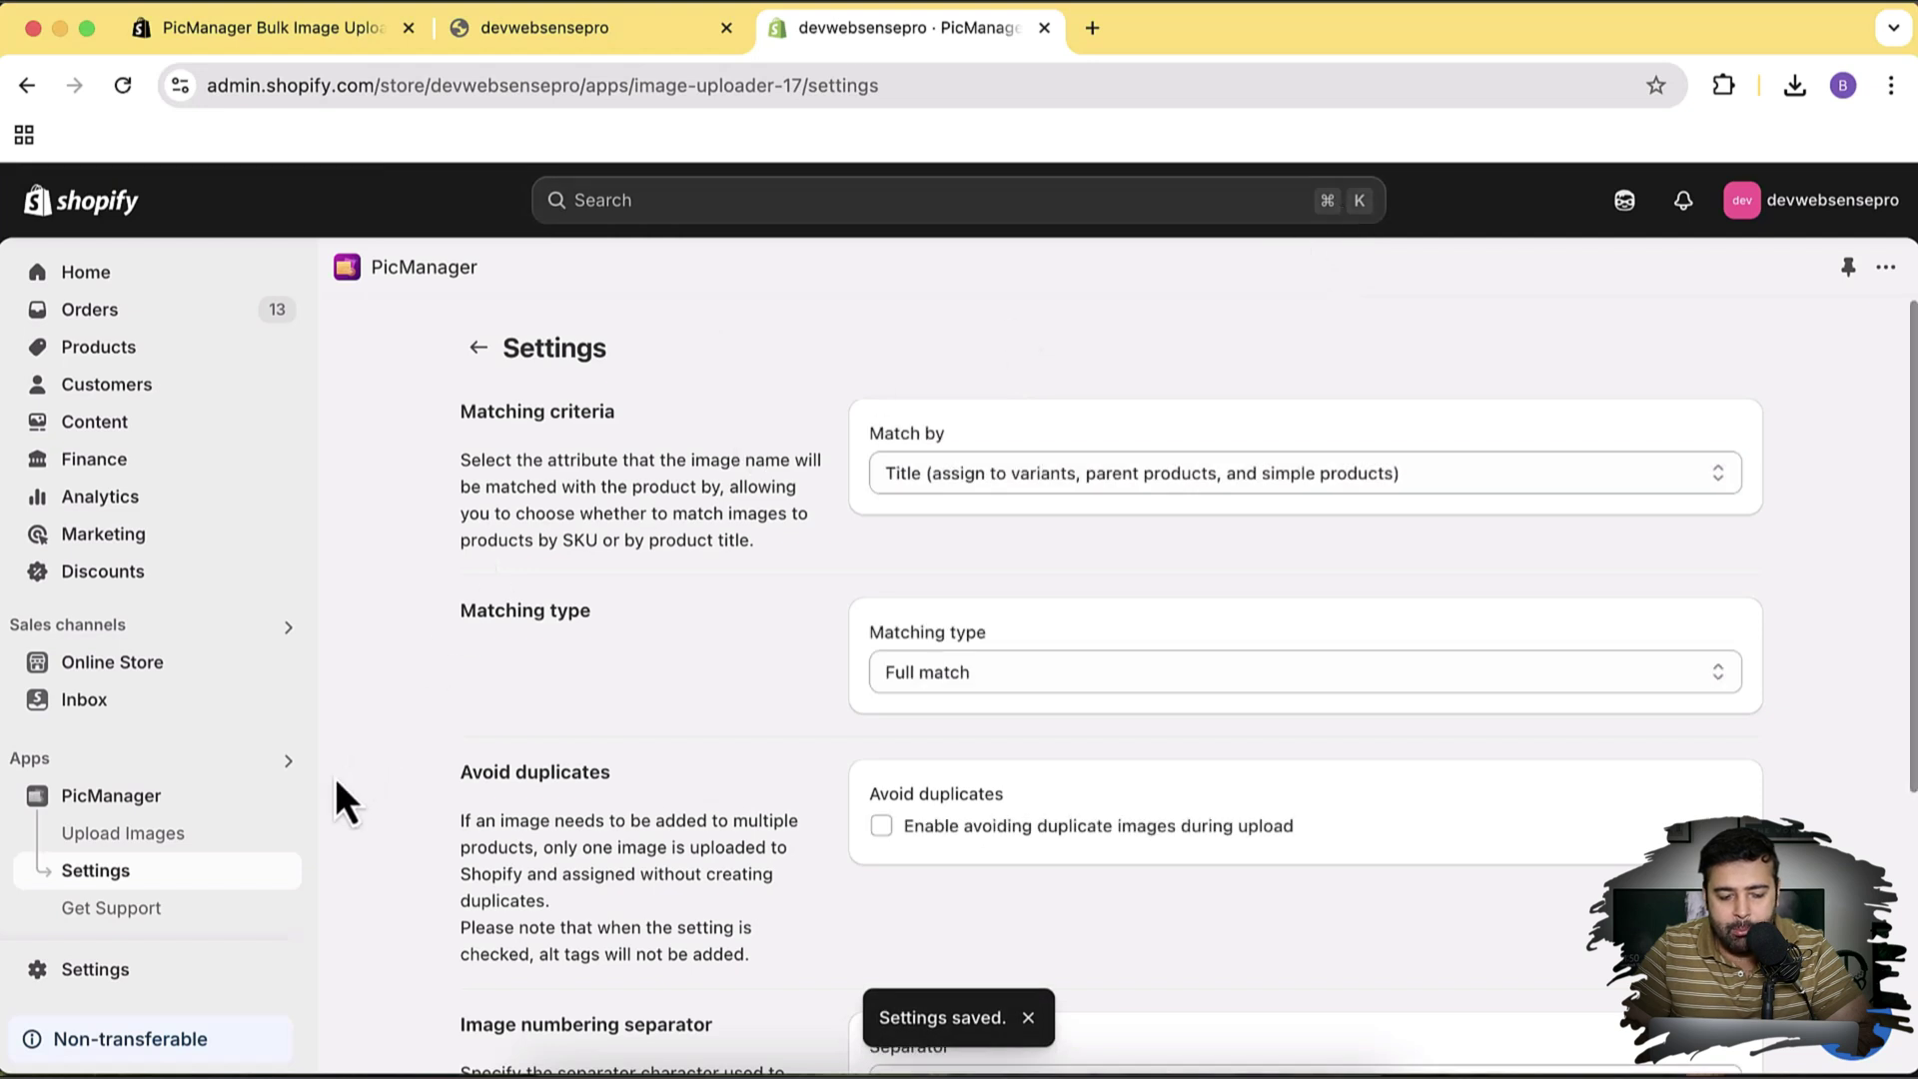
Start an automatic-assign upload on PicManager's Upload Images page and browse to the Product Titles folder in the file picker
click(250, 852)
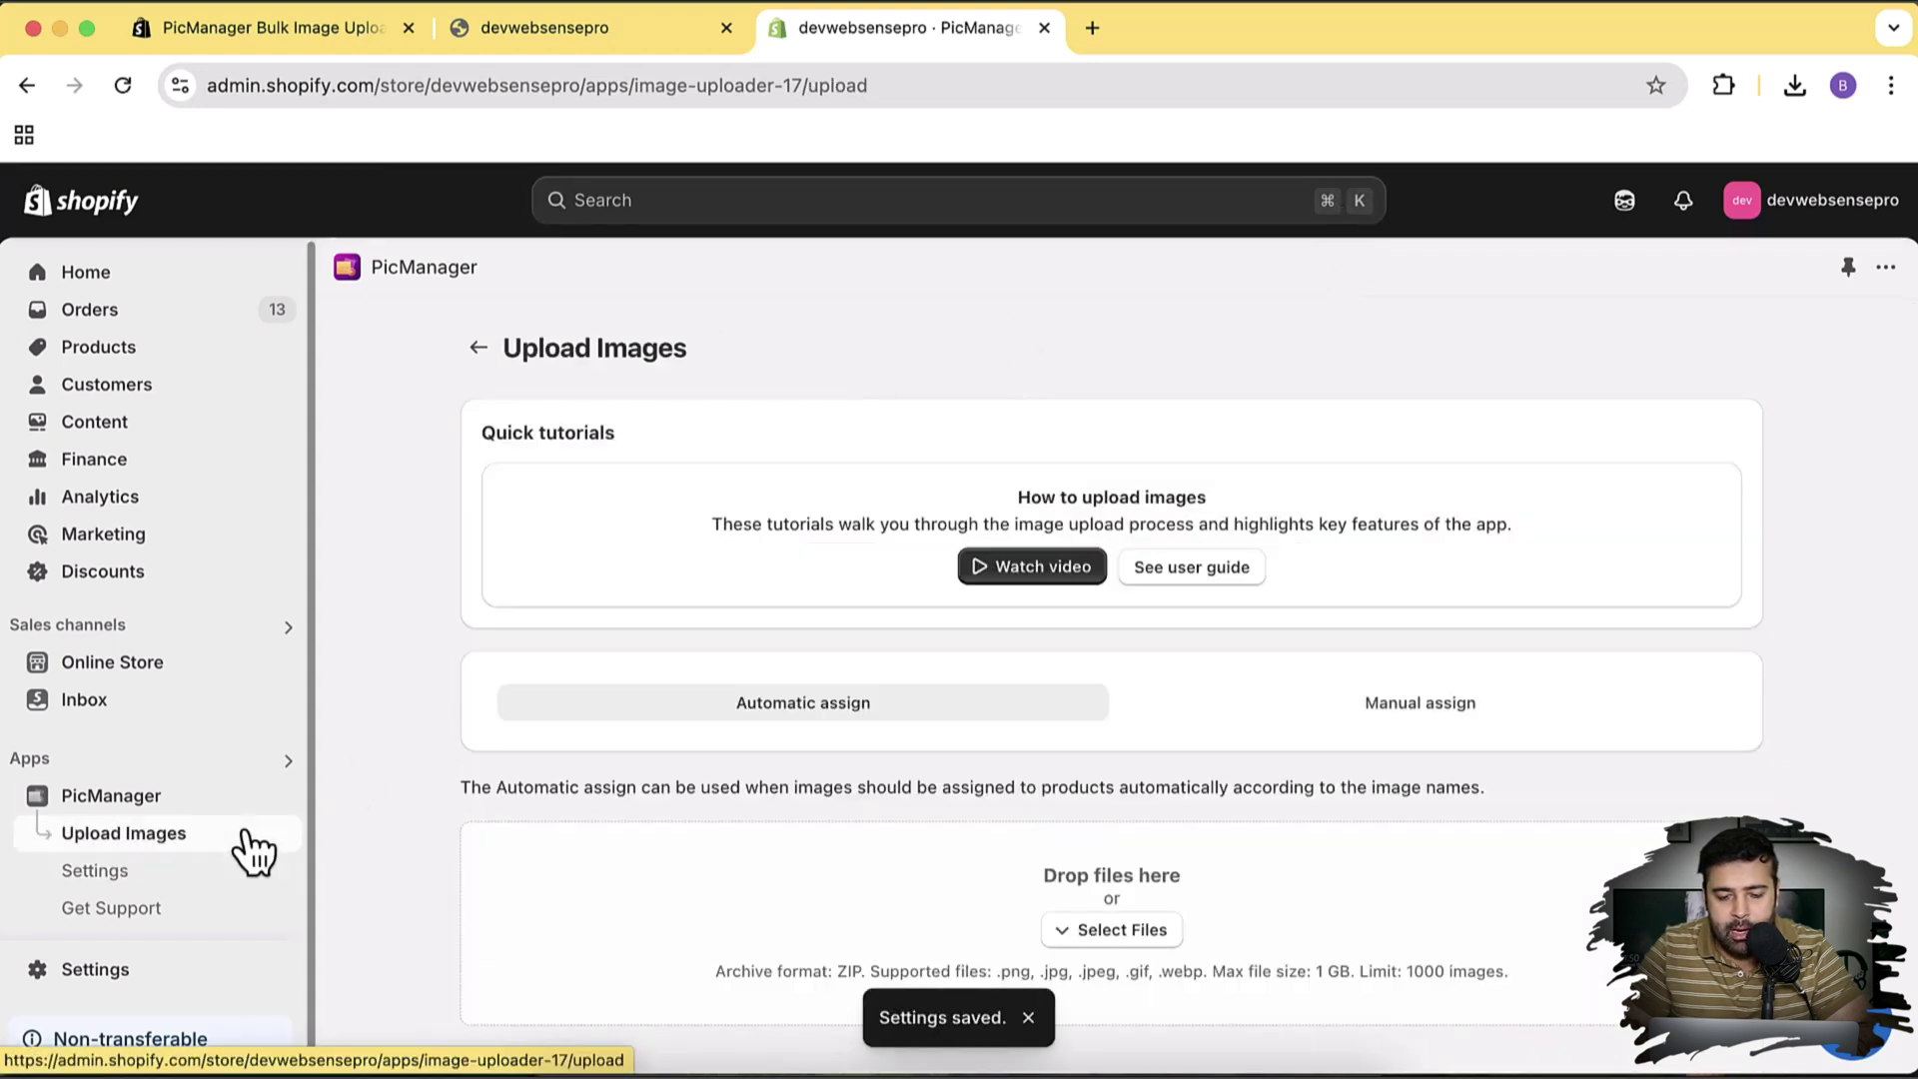
scroll(1317, 495, down, 3)
scroll(1317, 494, down, 1)
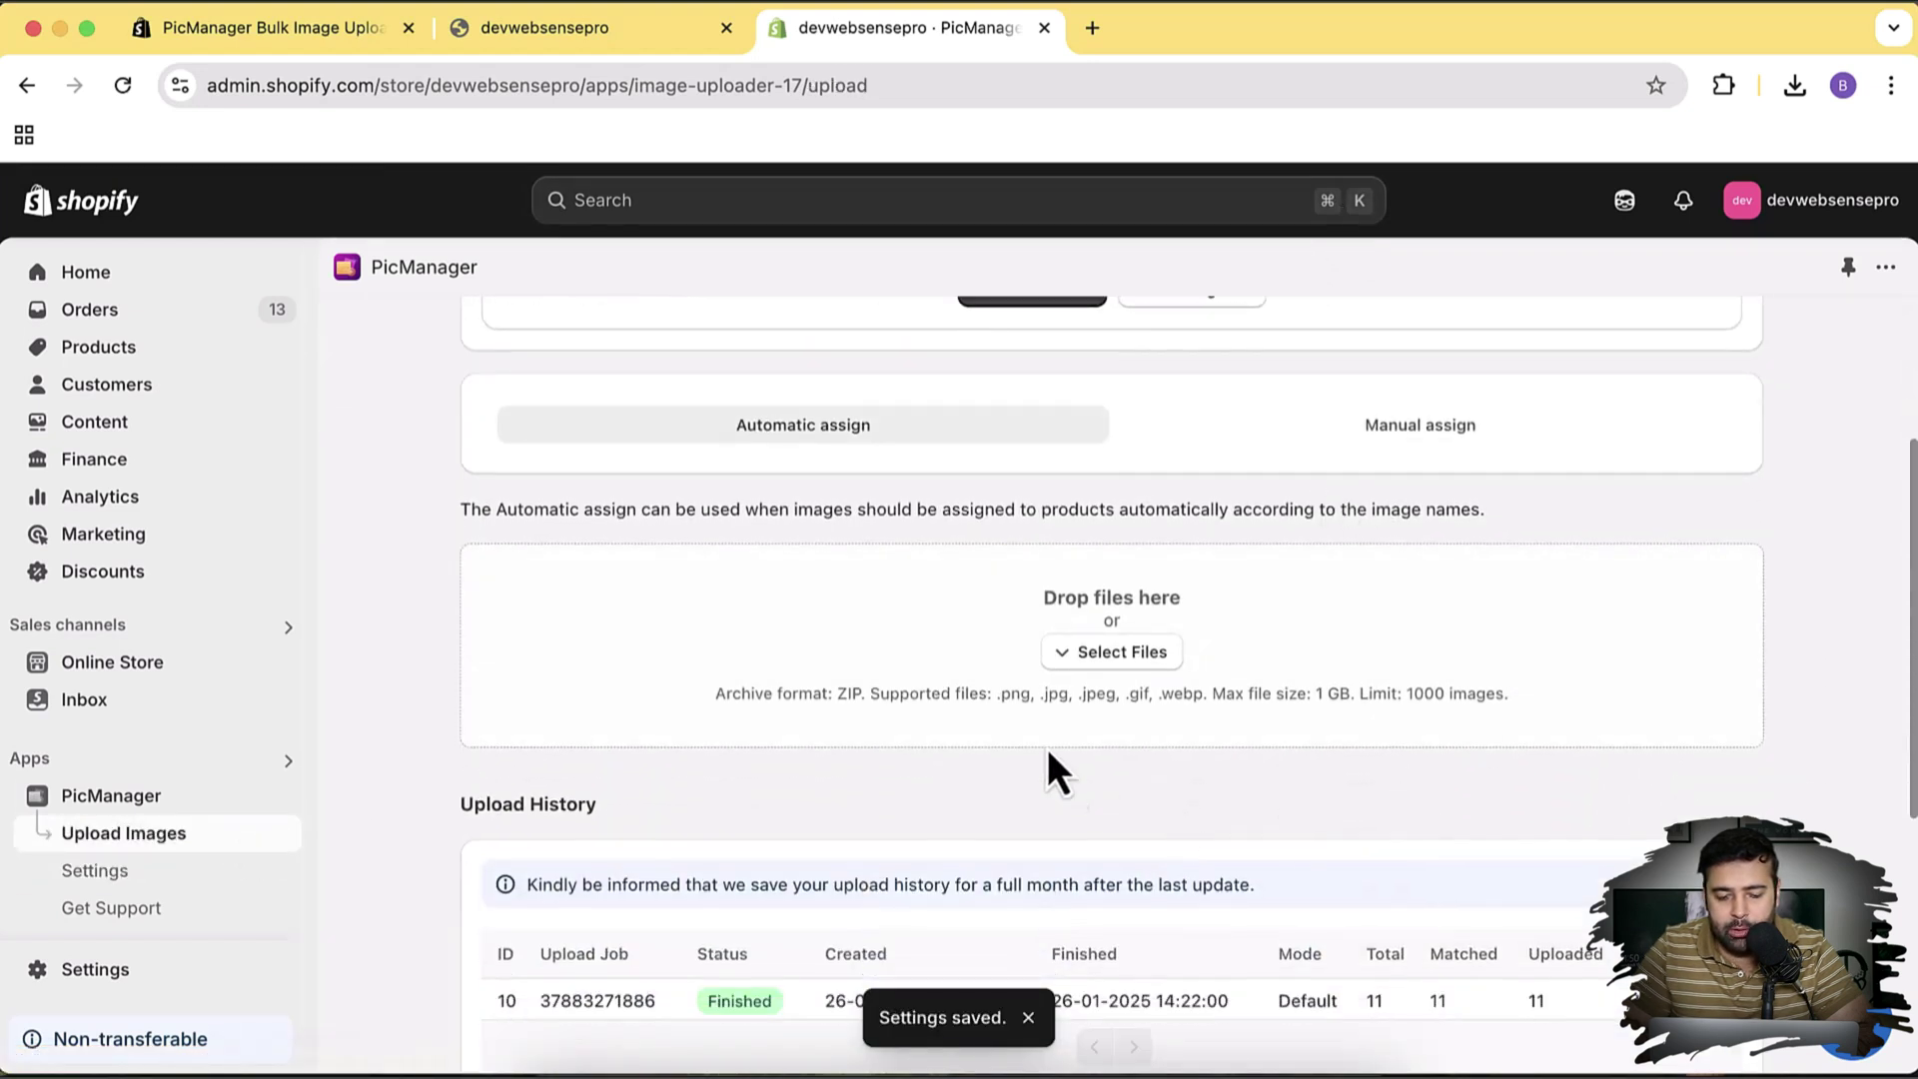
click(1154, 655)
click(1147, 721)
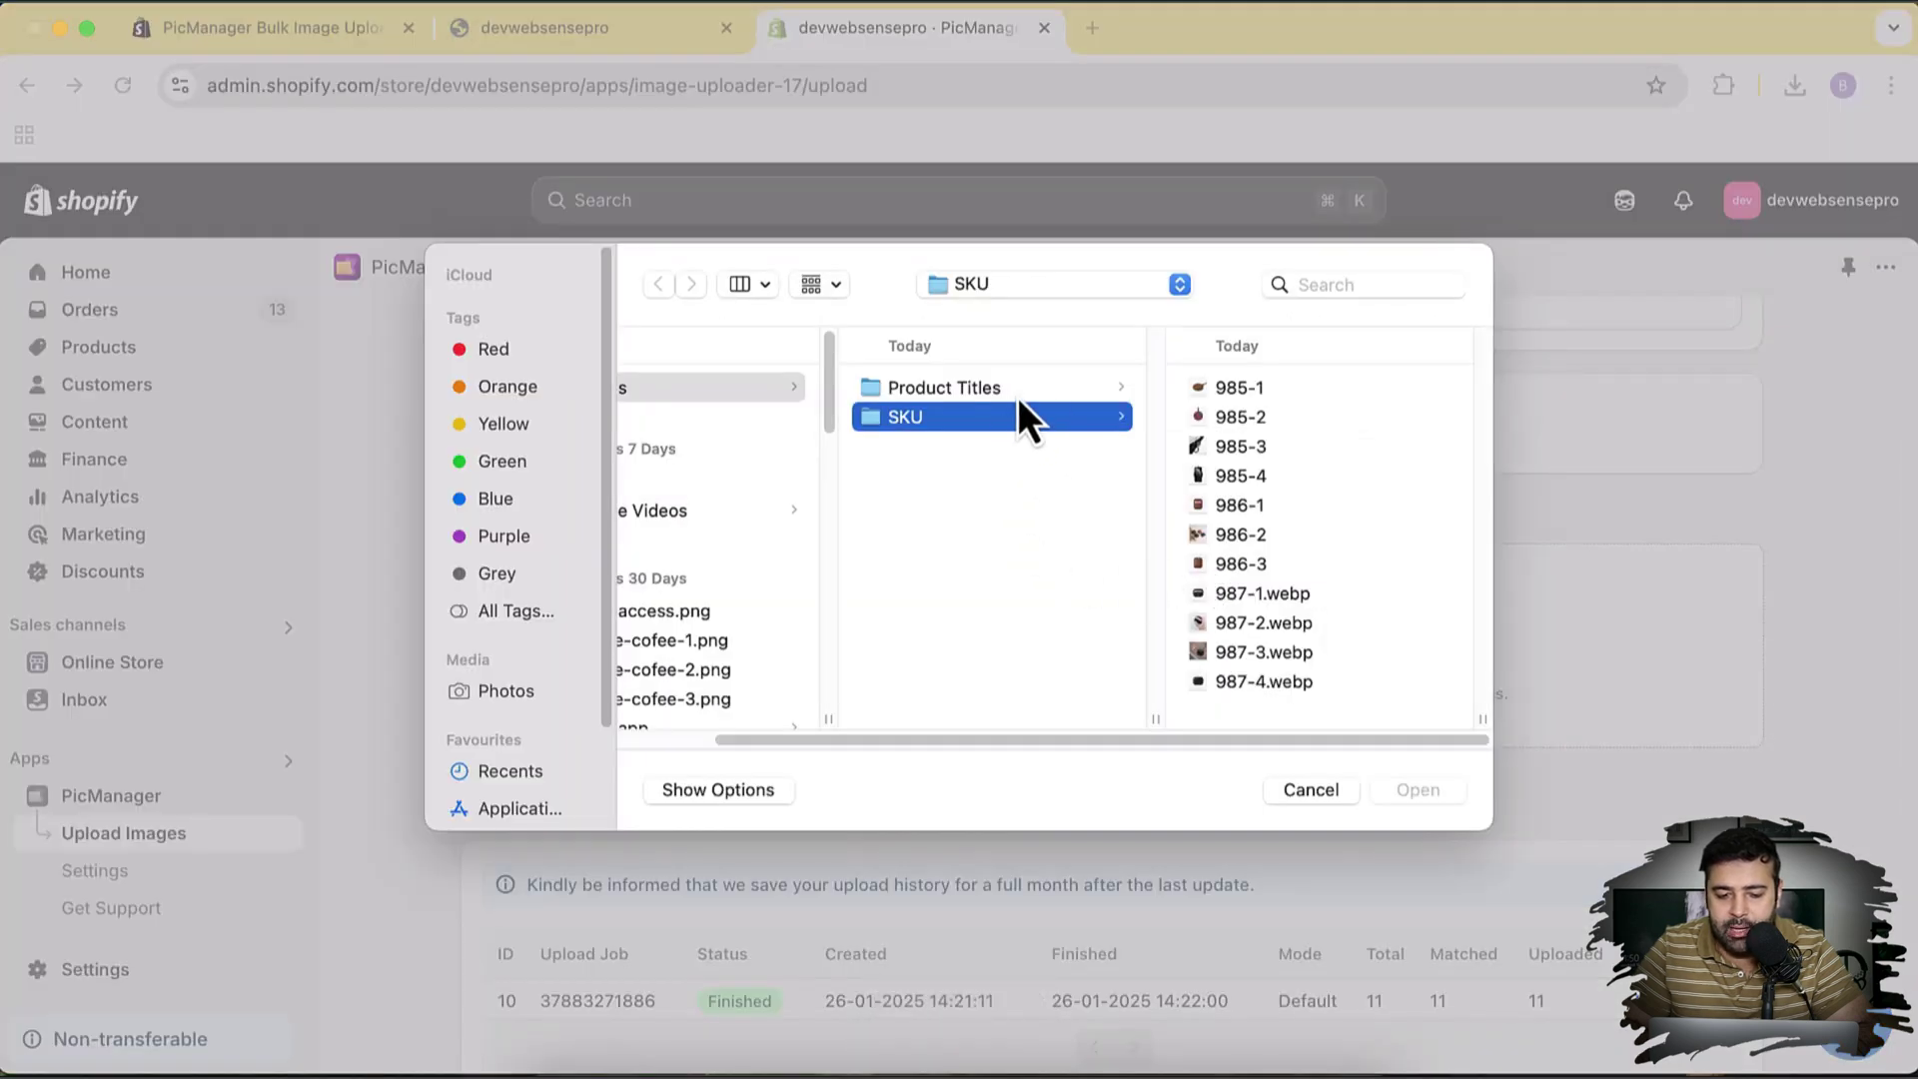
click(995, 390)
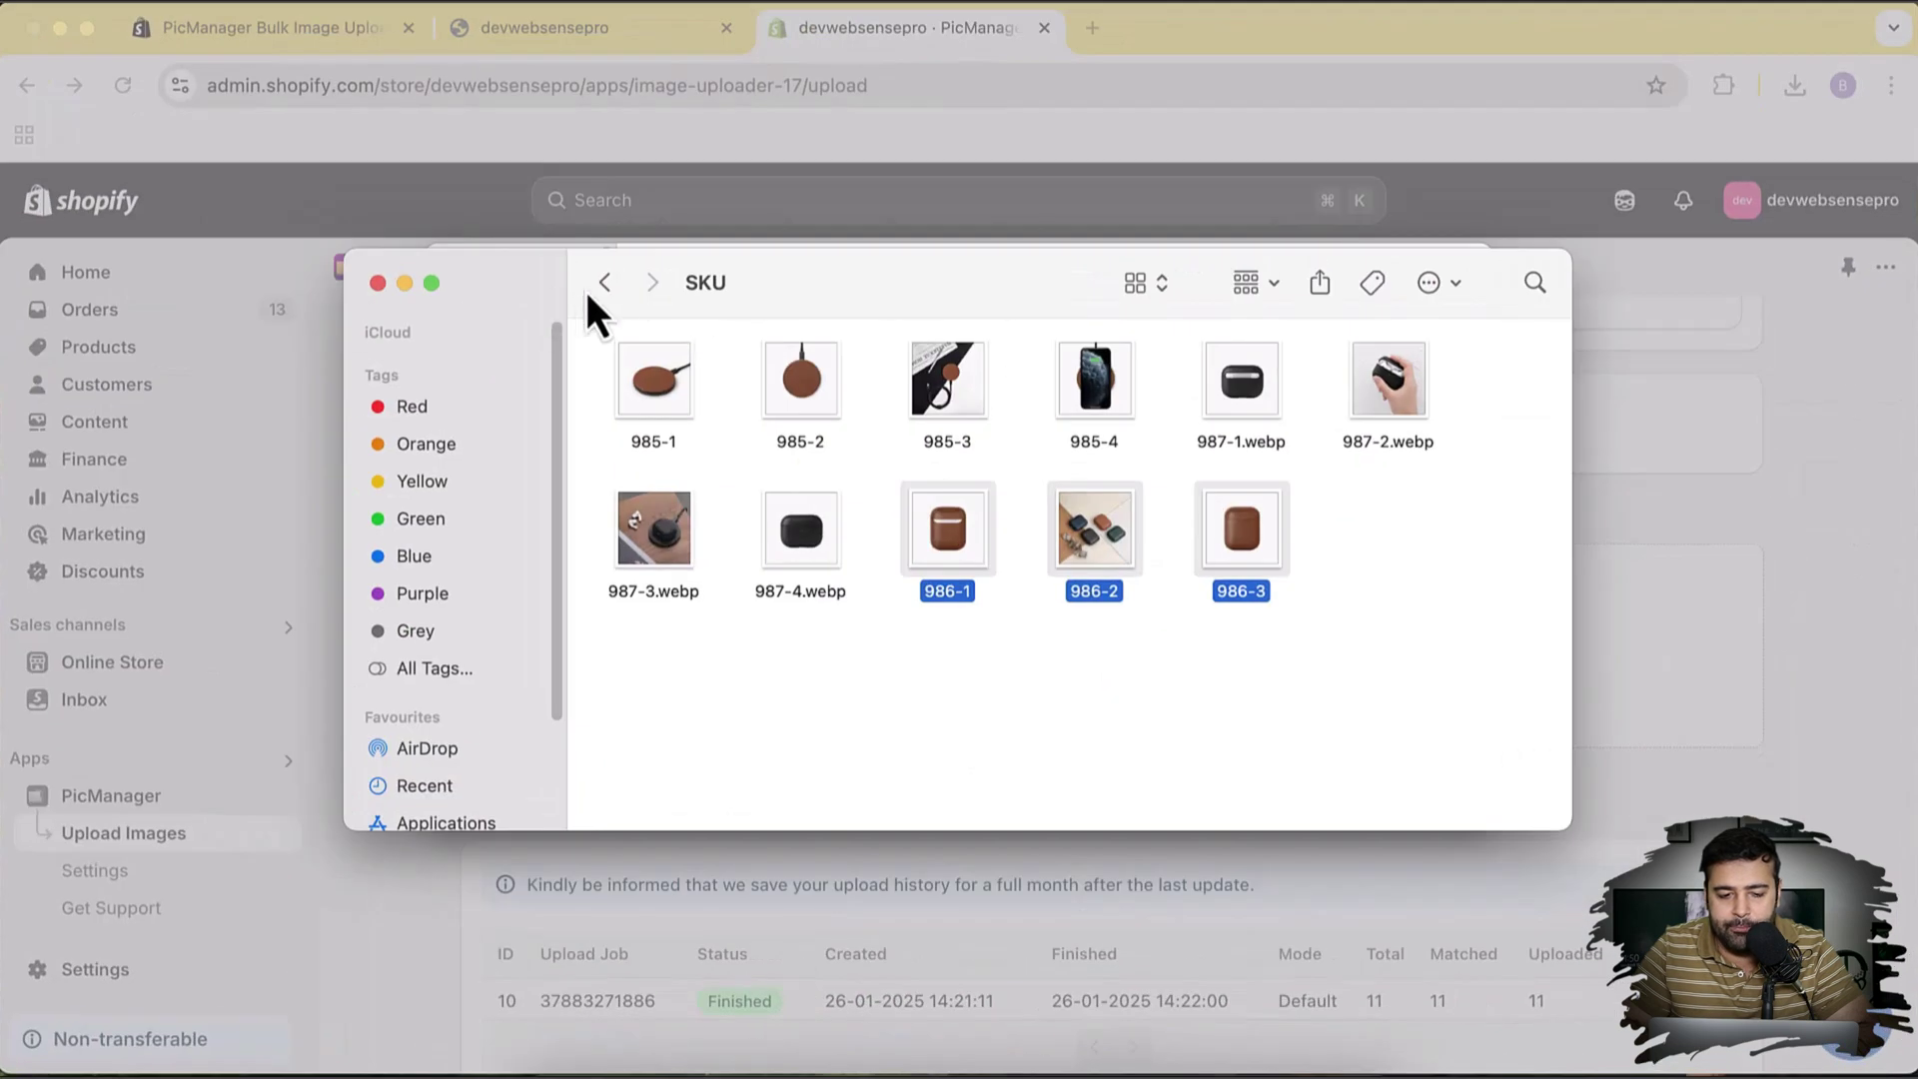
Open the Product Titles folder in Finder and examine how the Drop Classic Leather Wireless Charger image files are named
click(602, 286)
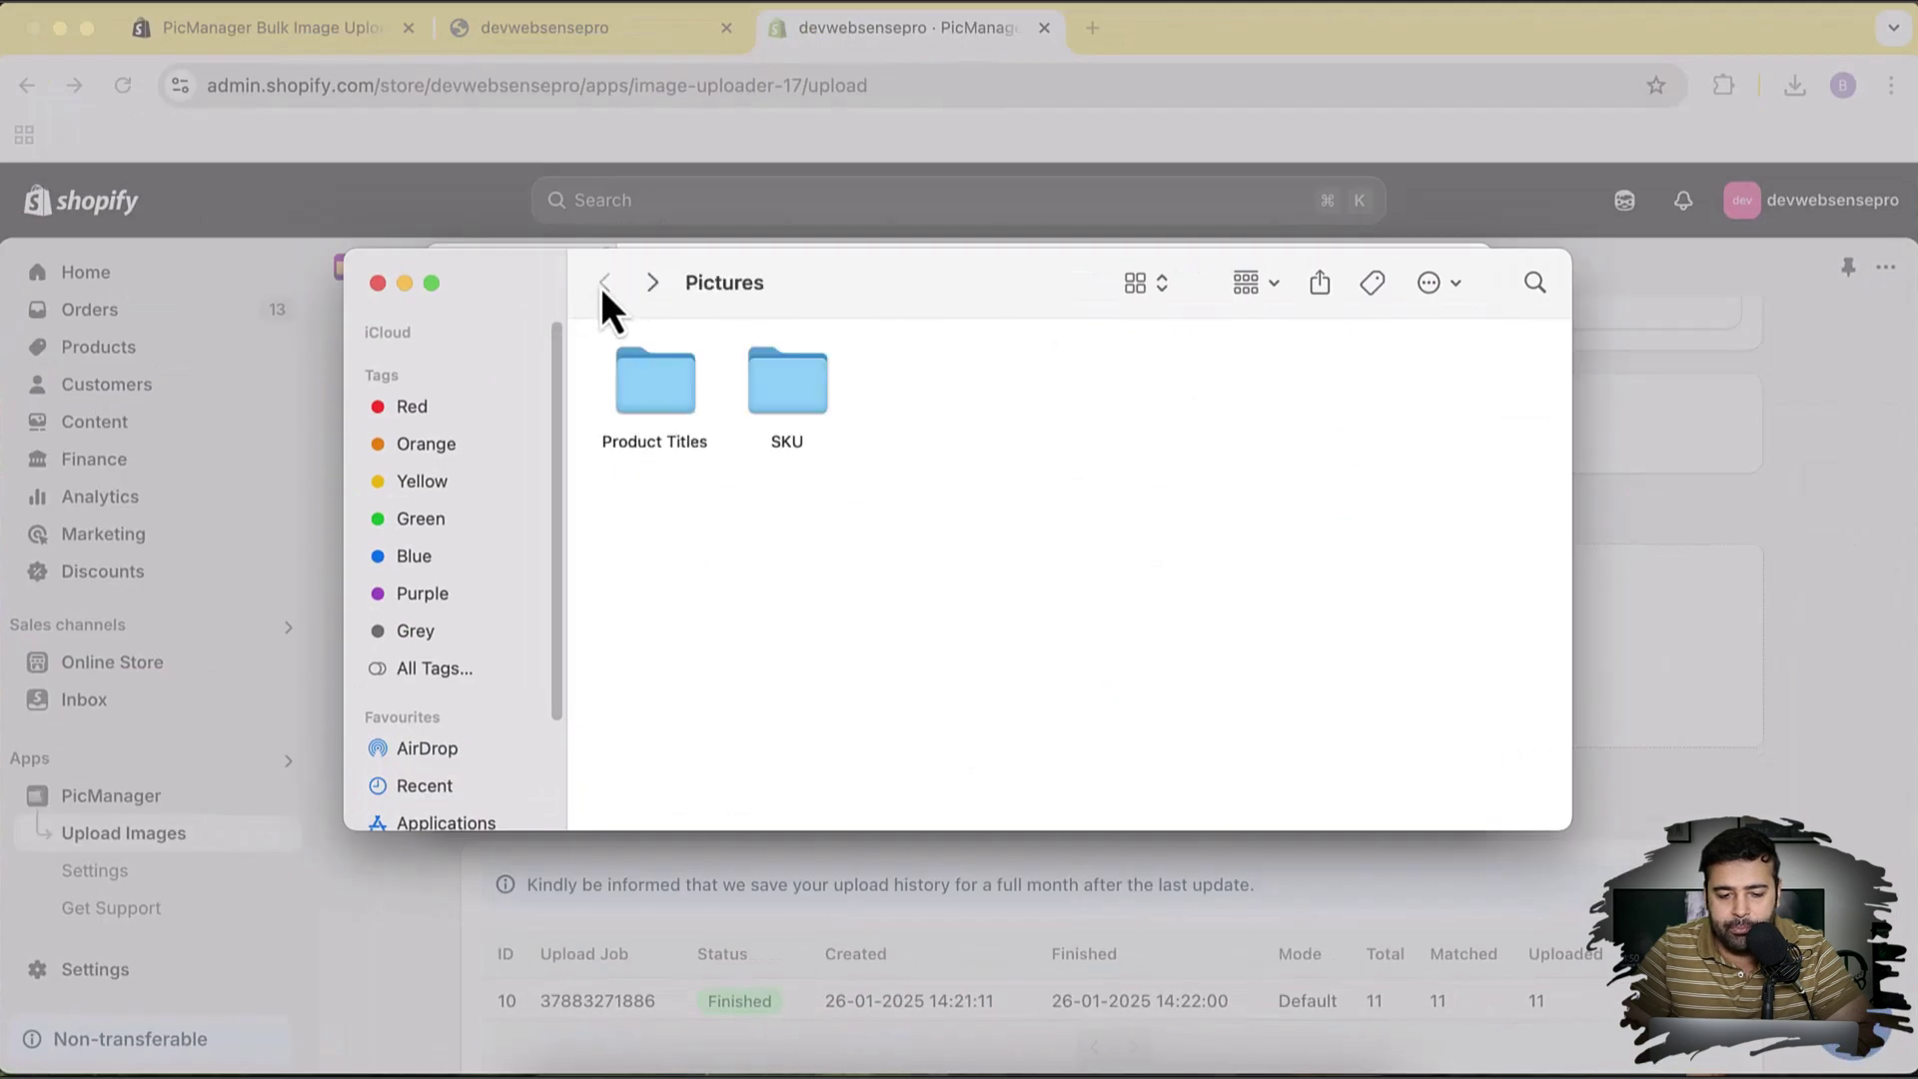
double_click(657, 411)
click(664, 400)
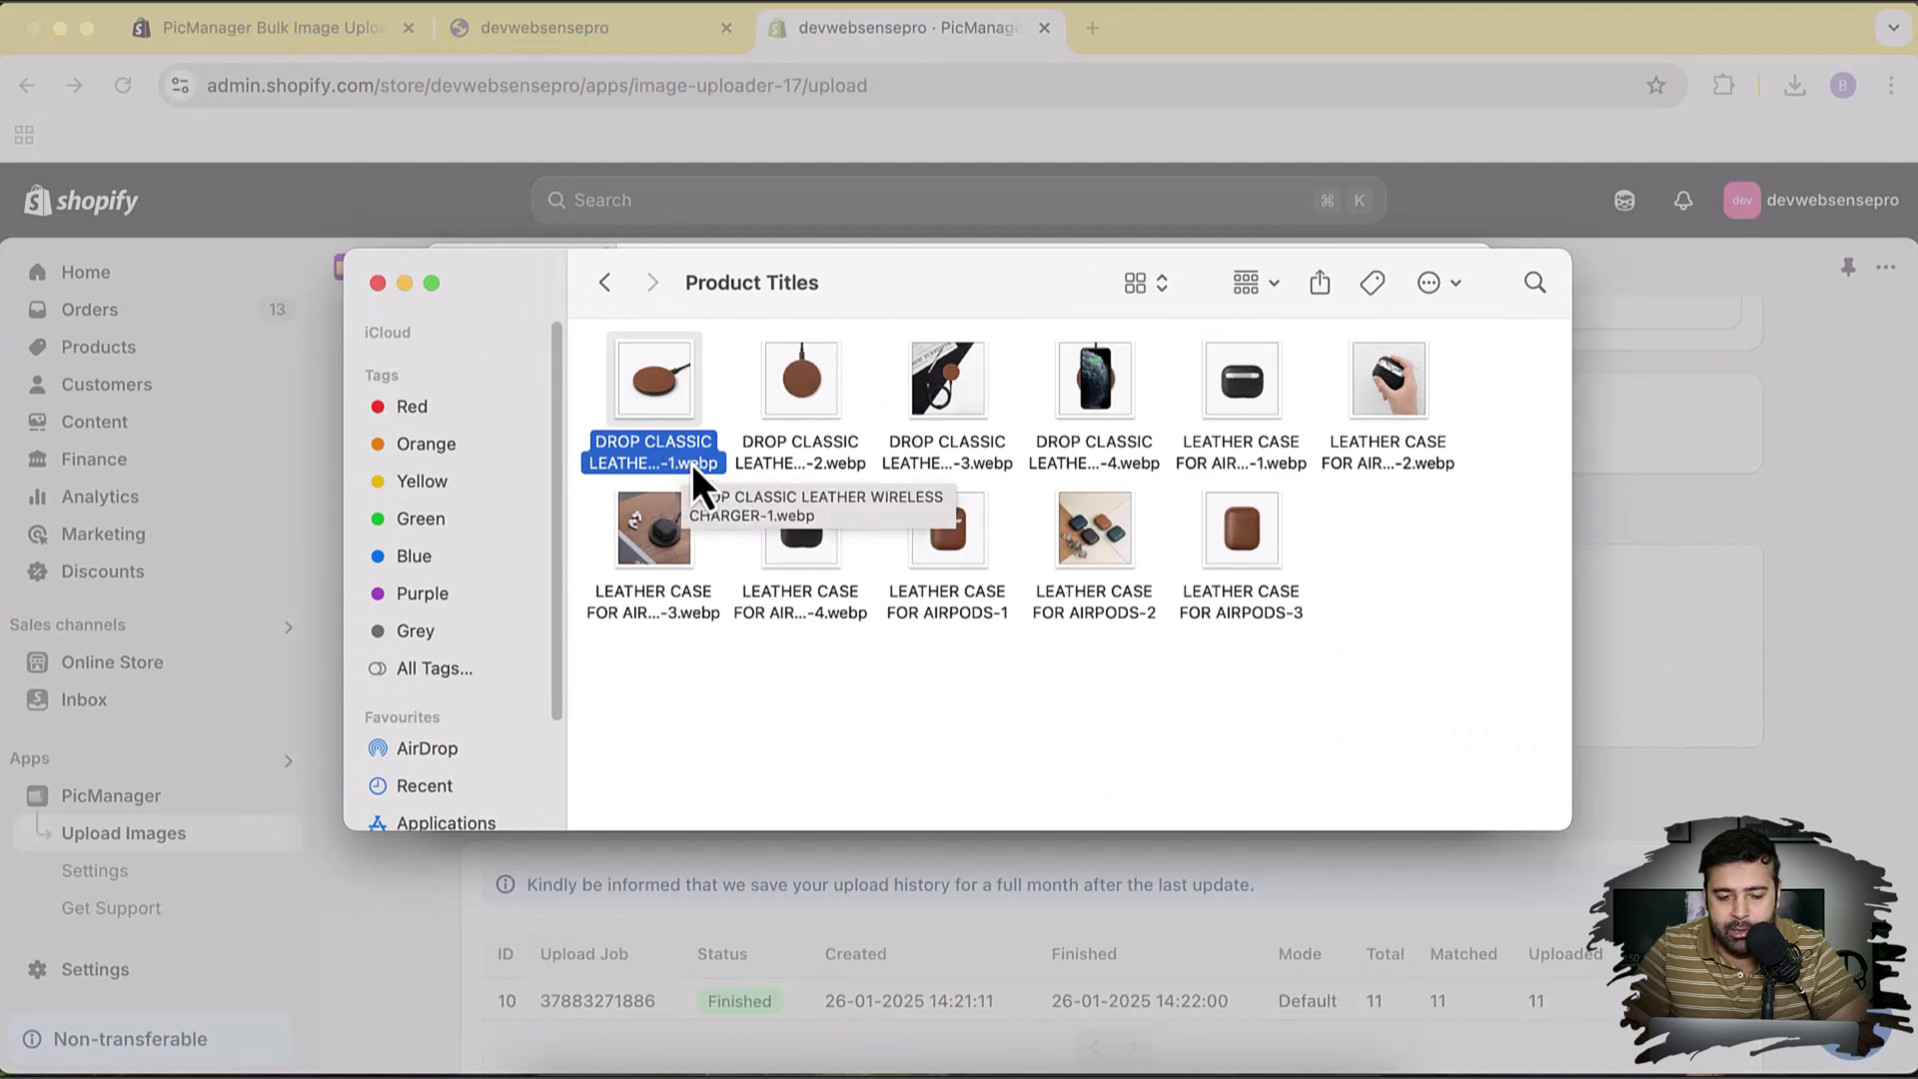
click(834, 422)
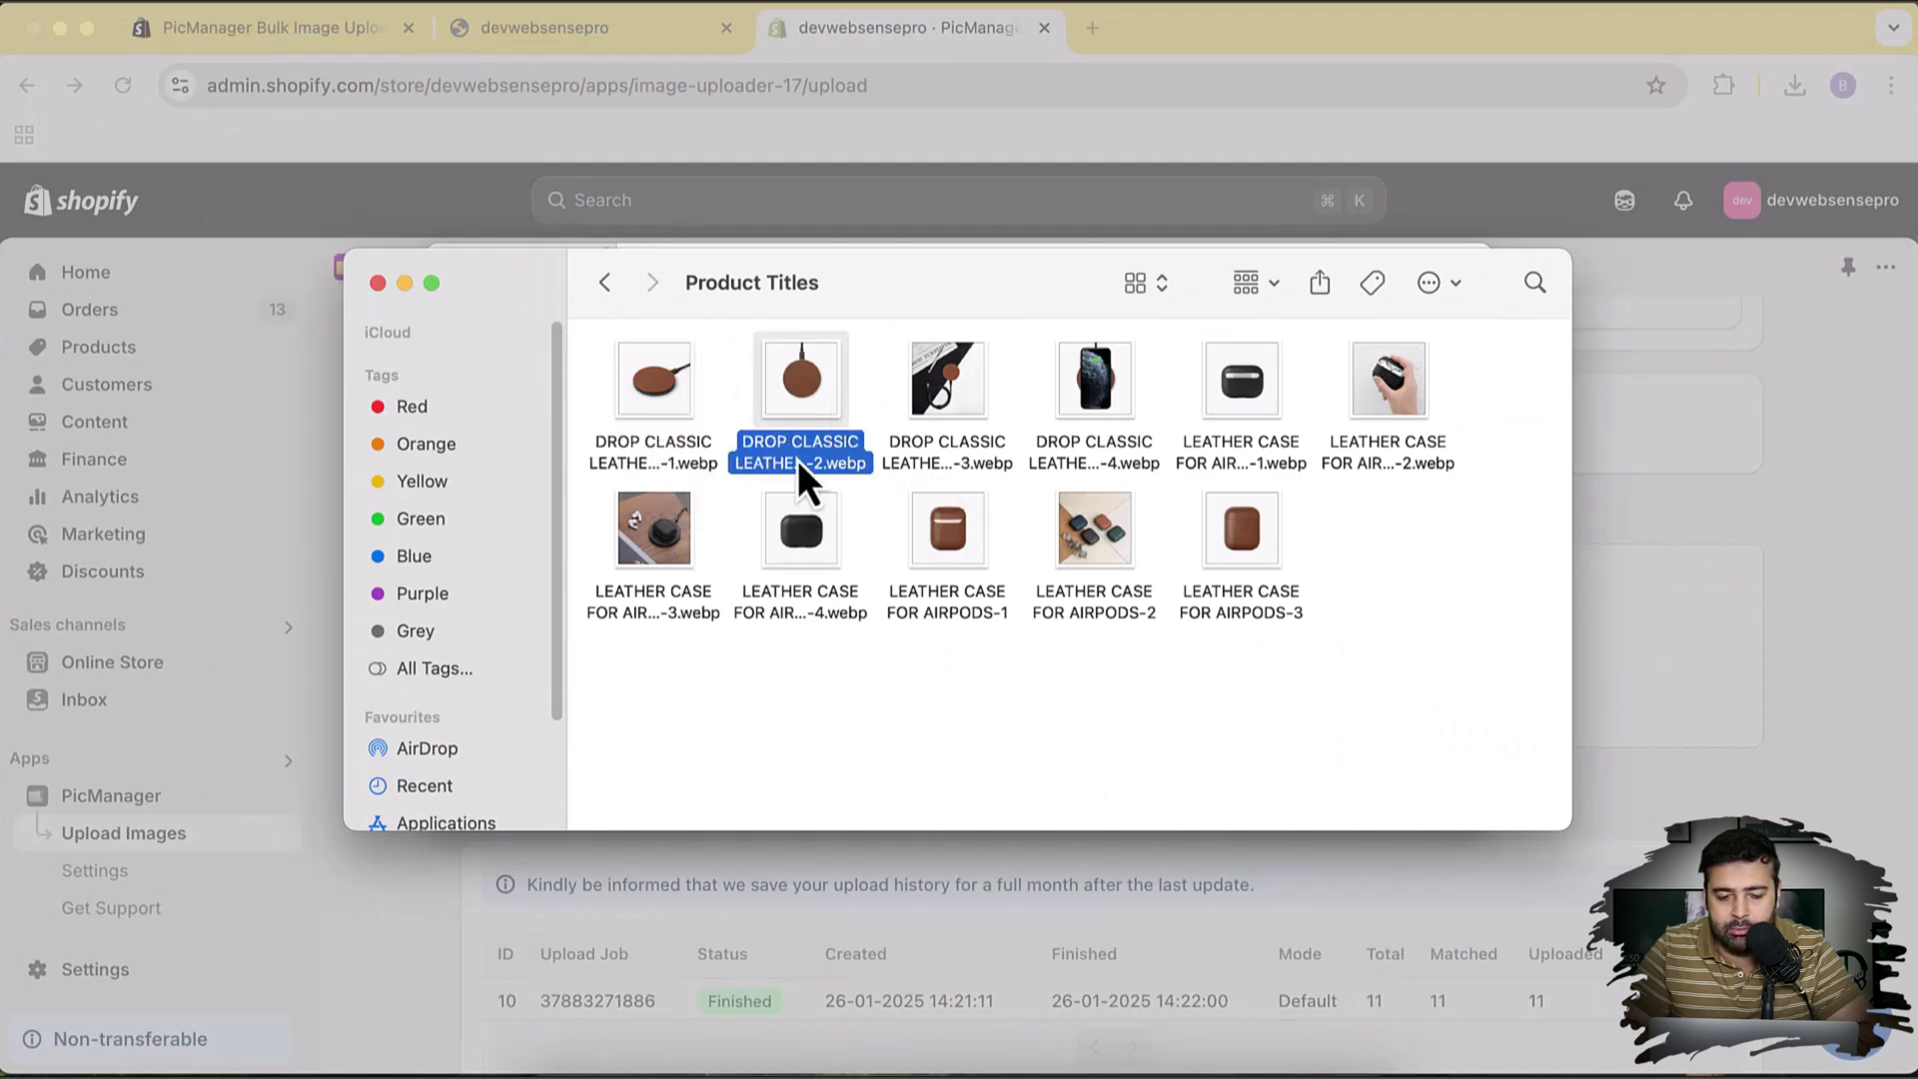
click(973, 435)
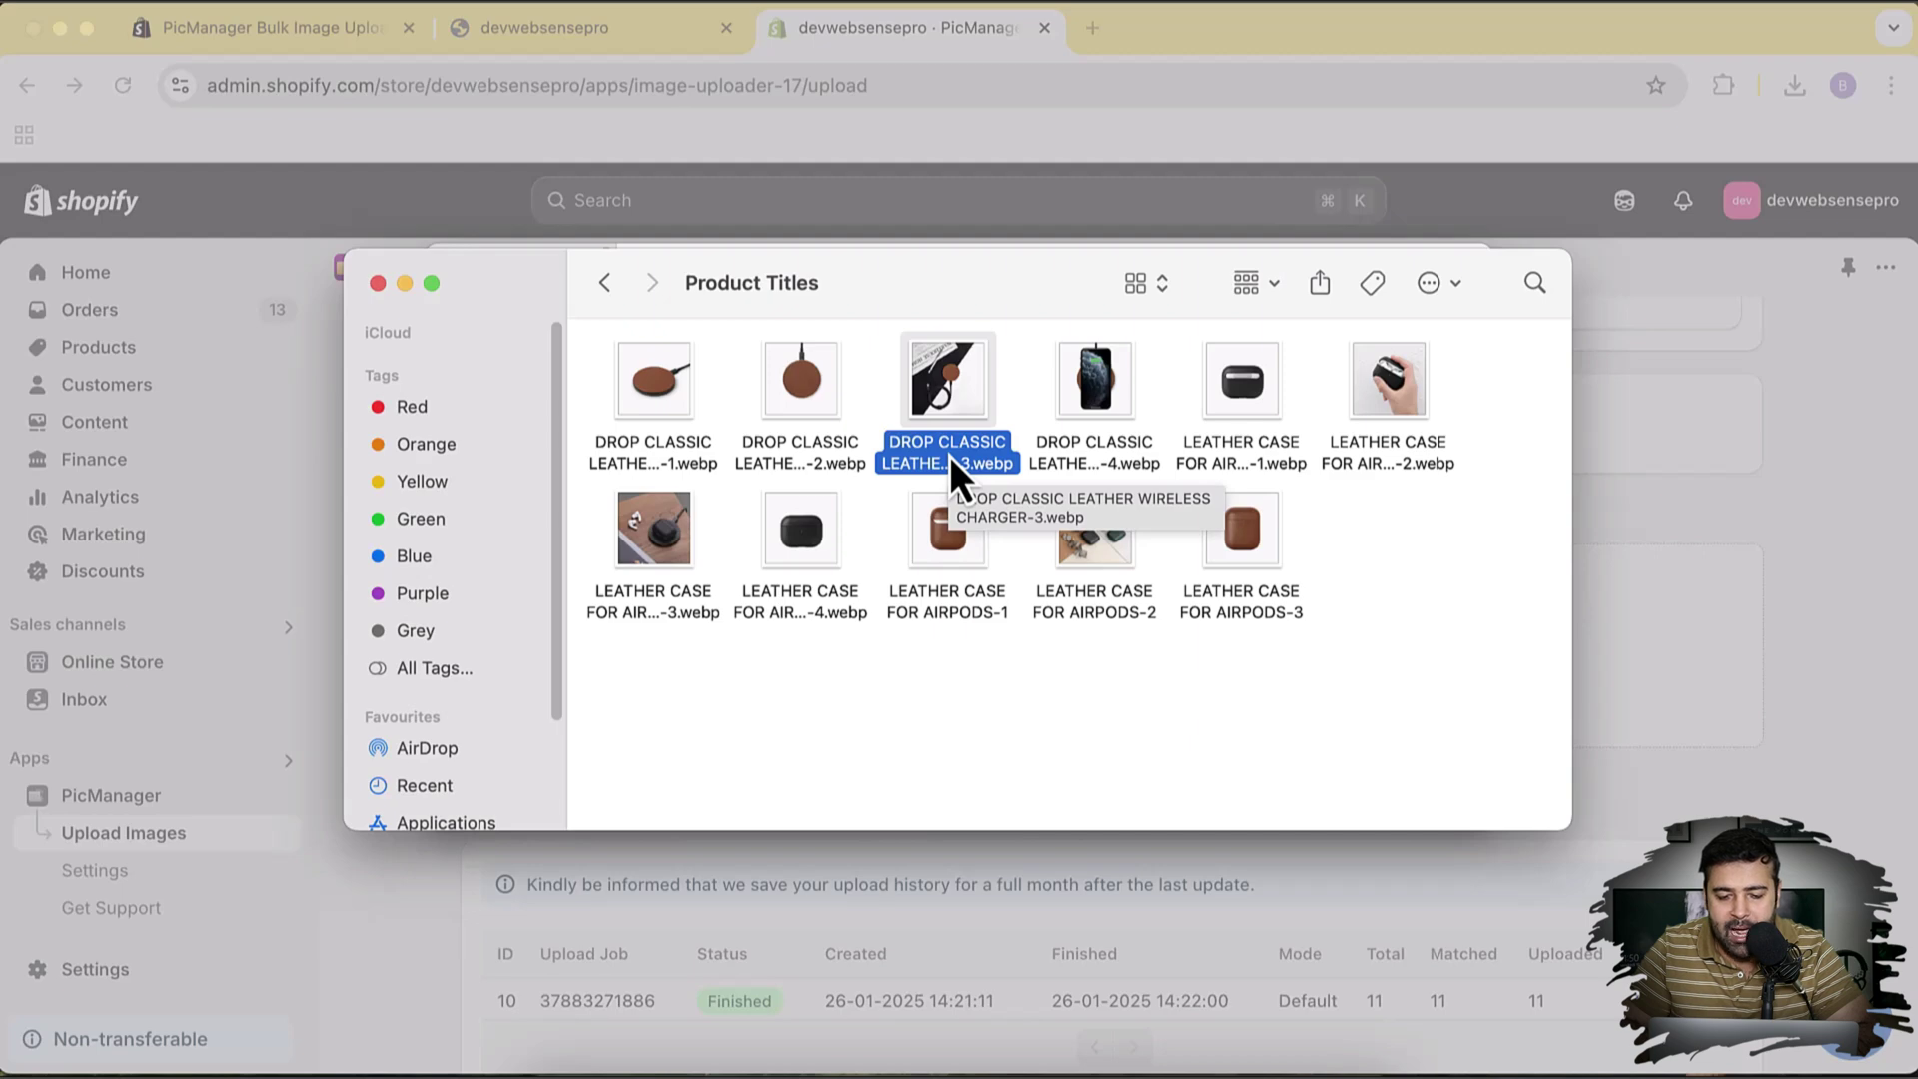
click(1095, 441)
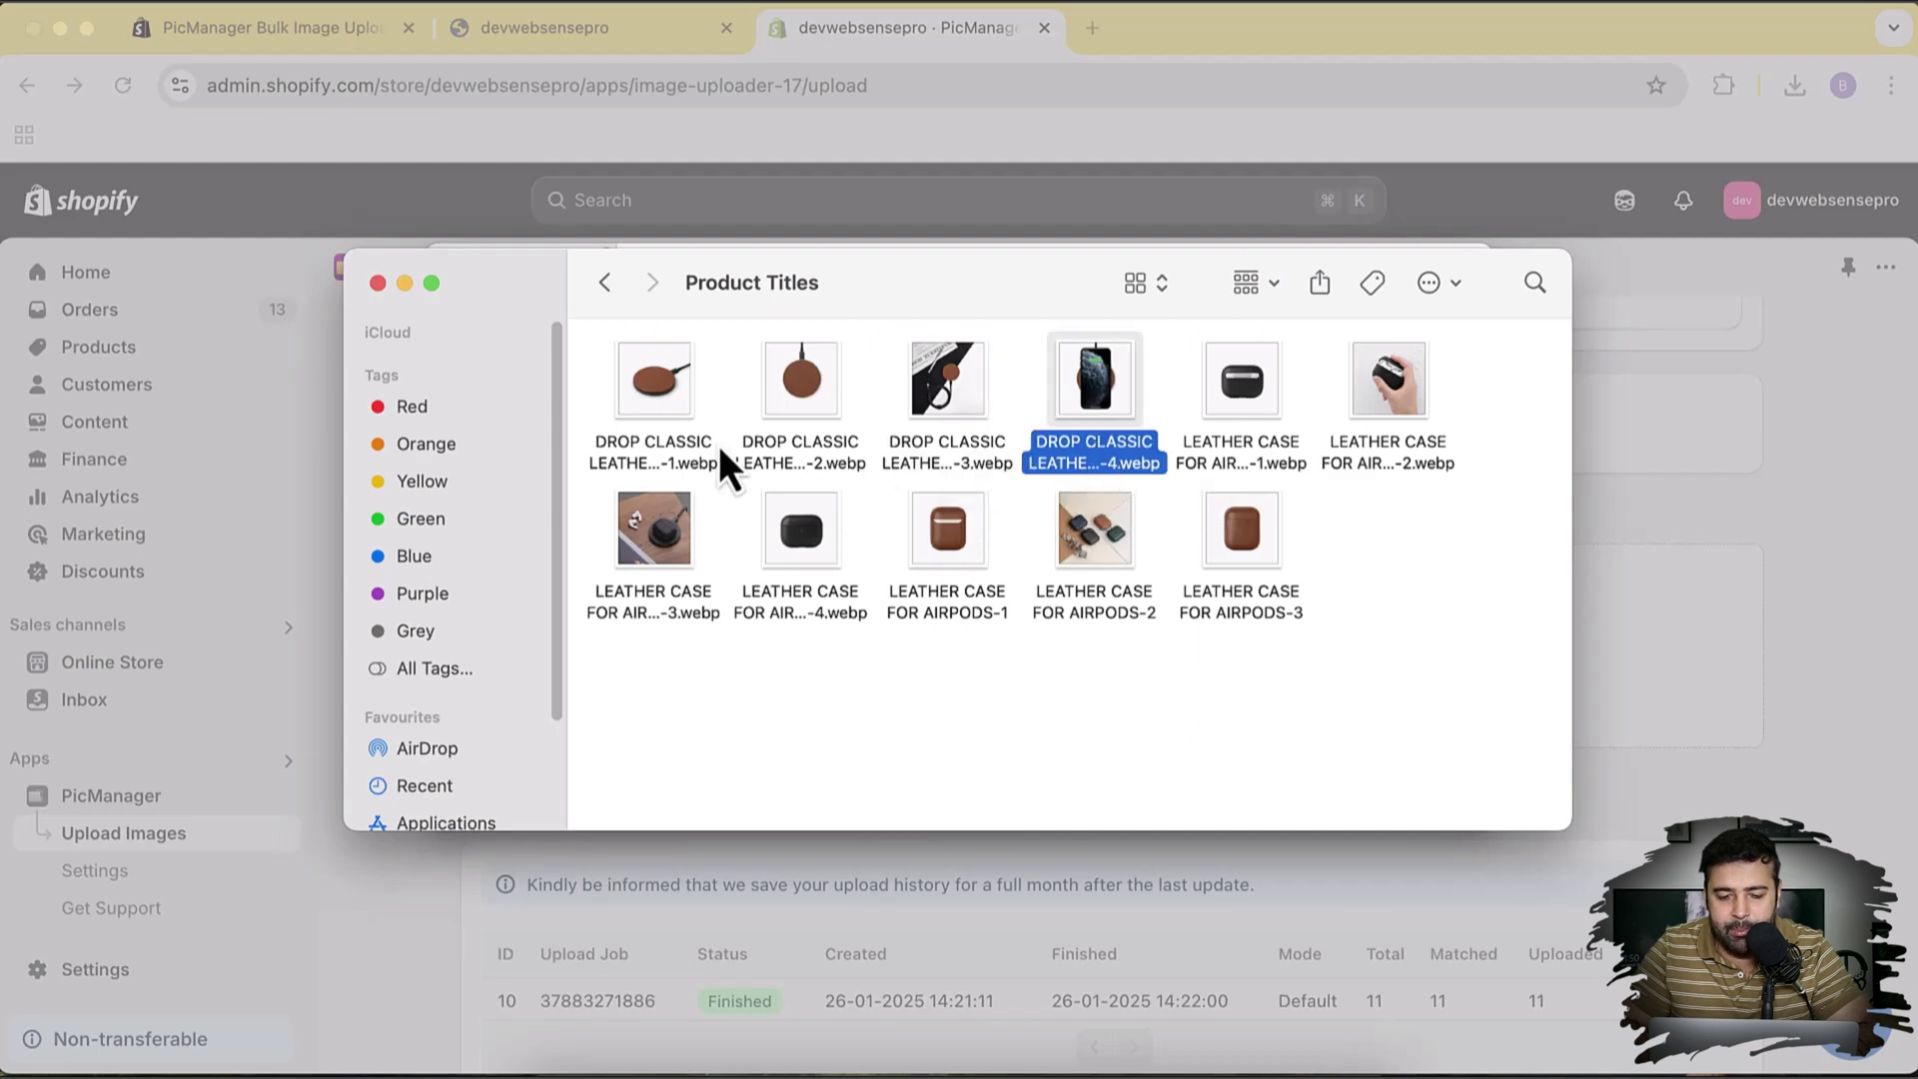
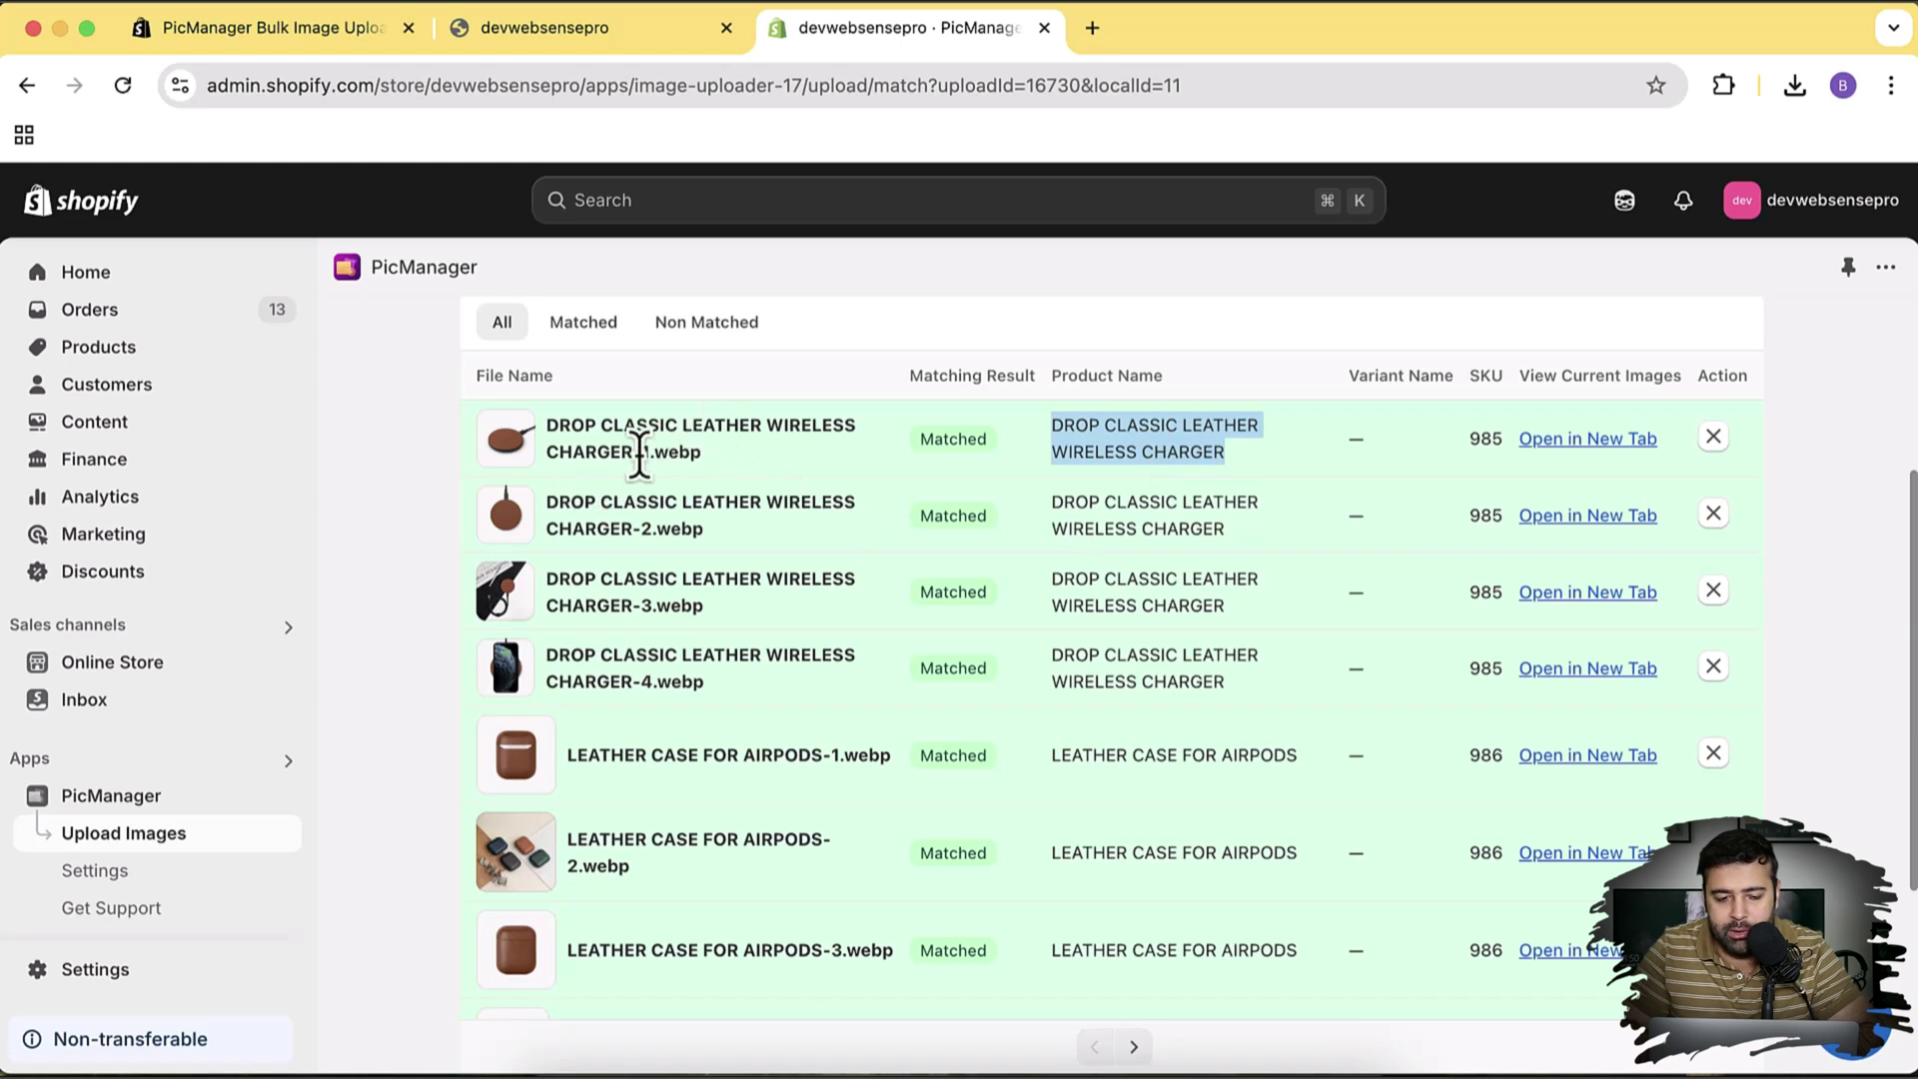
Review the matching results, comparing each image file name with its assigned product name
drag(650, 453, 556, 425)
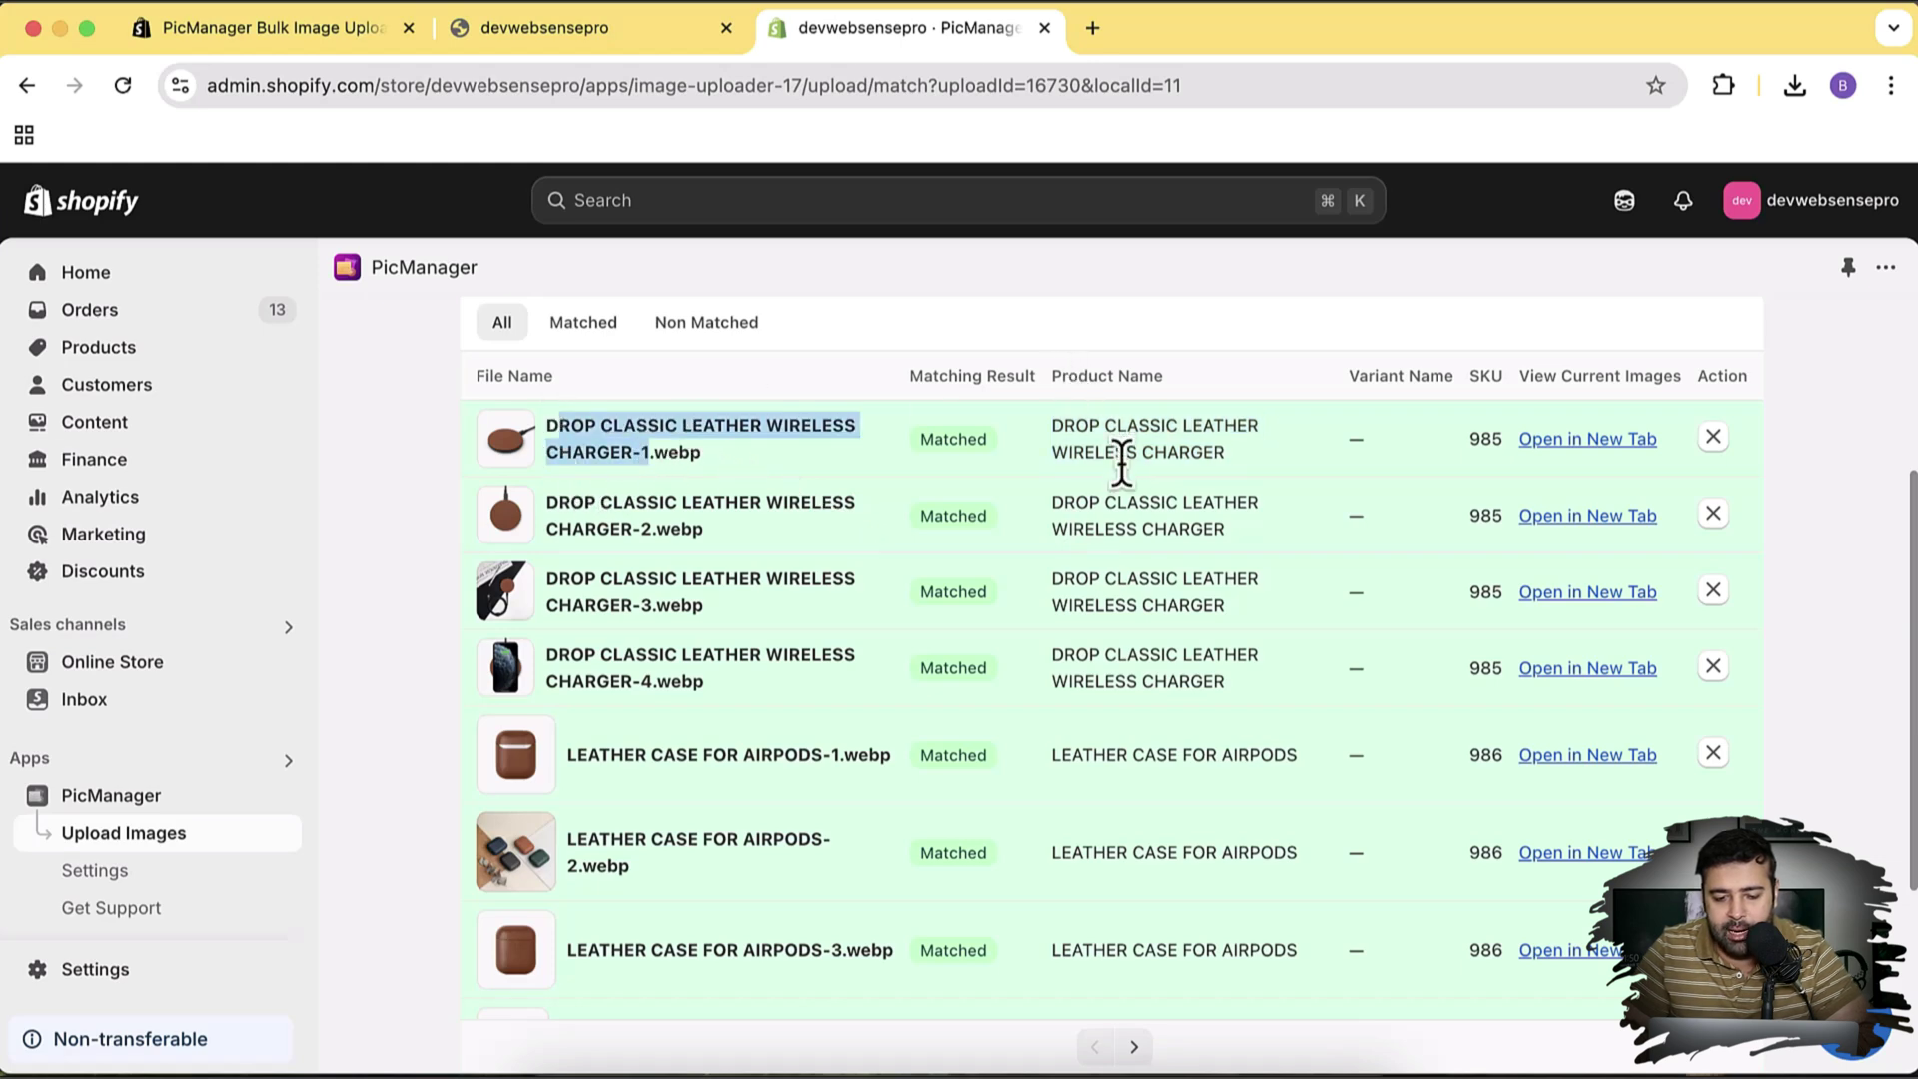
scroll(1149, 727, down, 3)
scroll(1148, 745, down, 1)
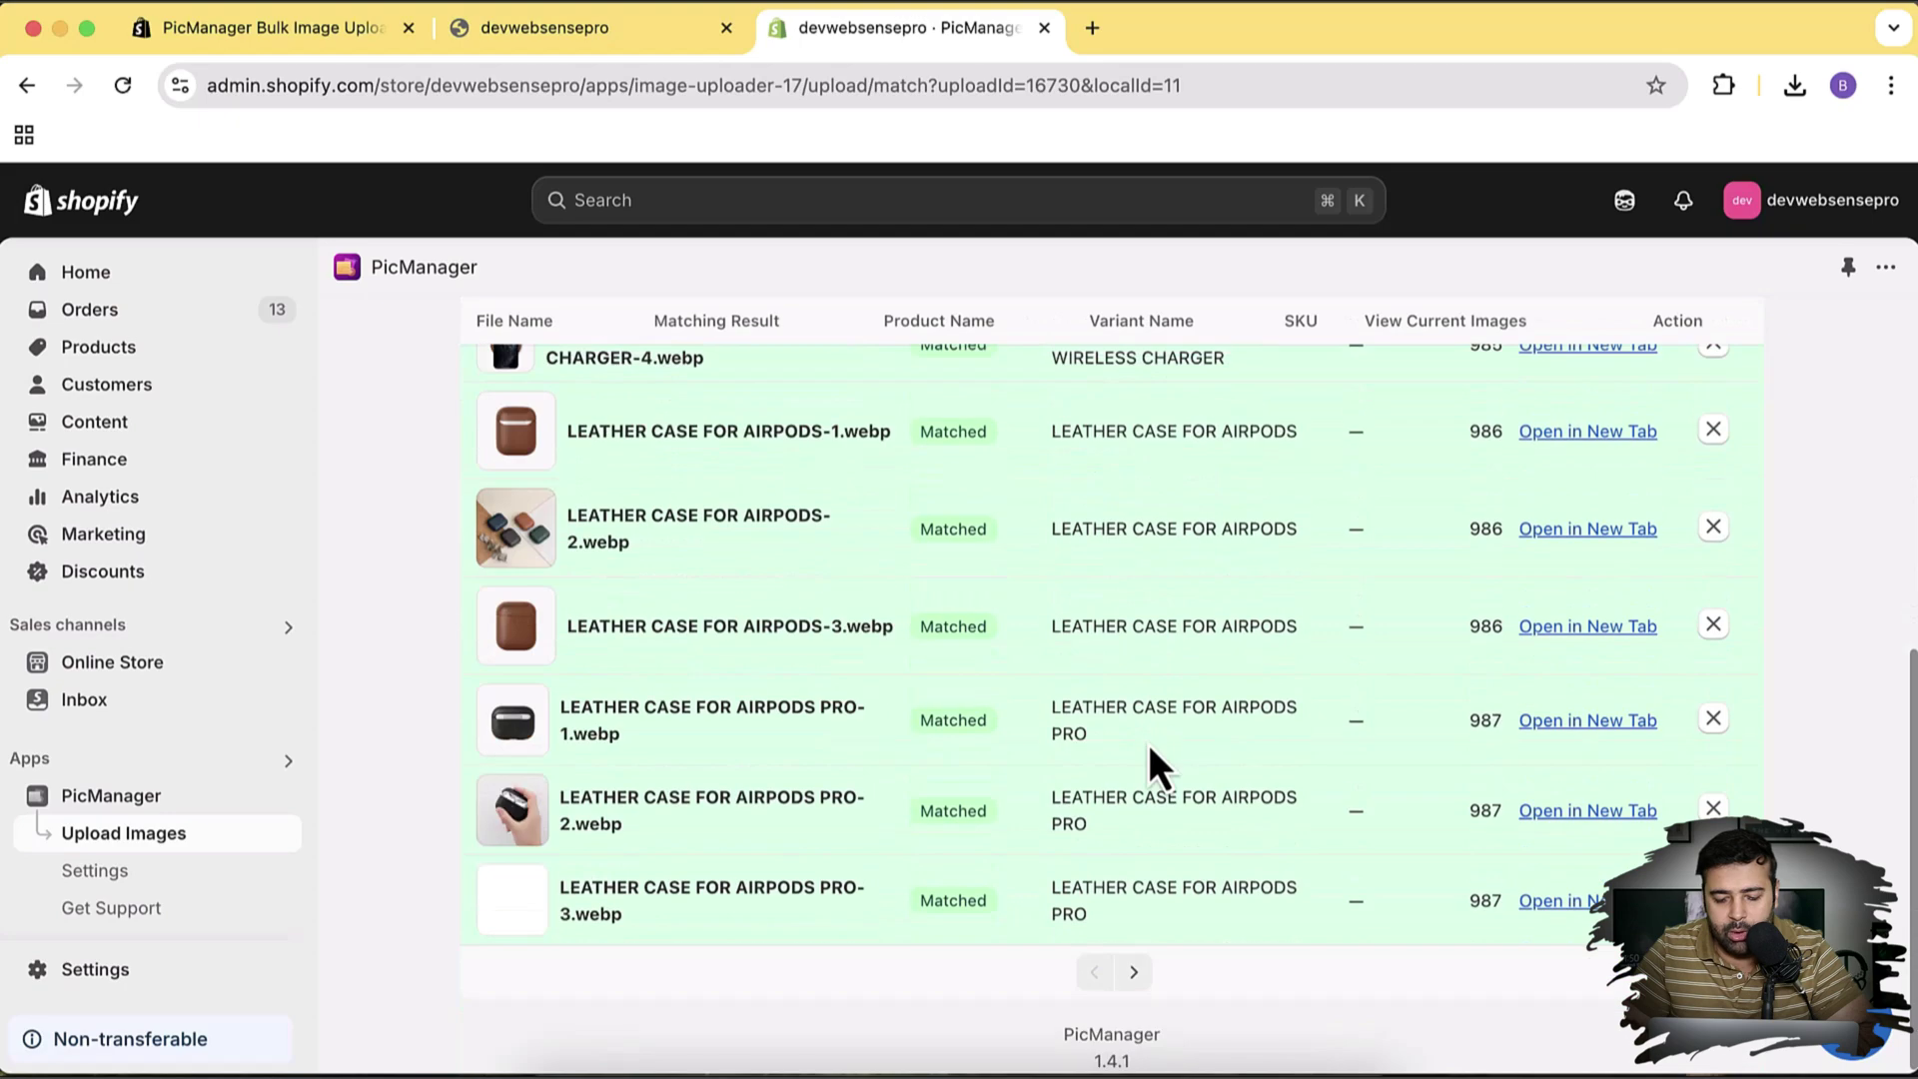
scroll(1149, 745, up, 10)
scroll(1154, 760, down, 10)
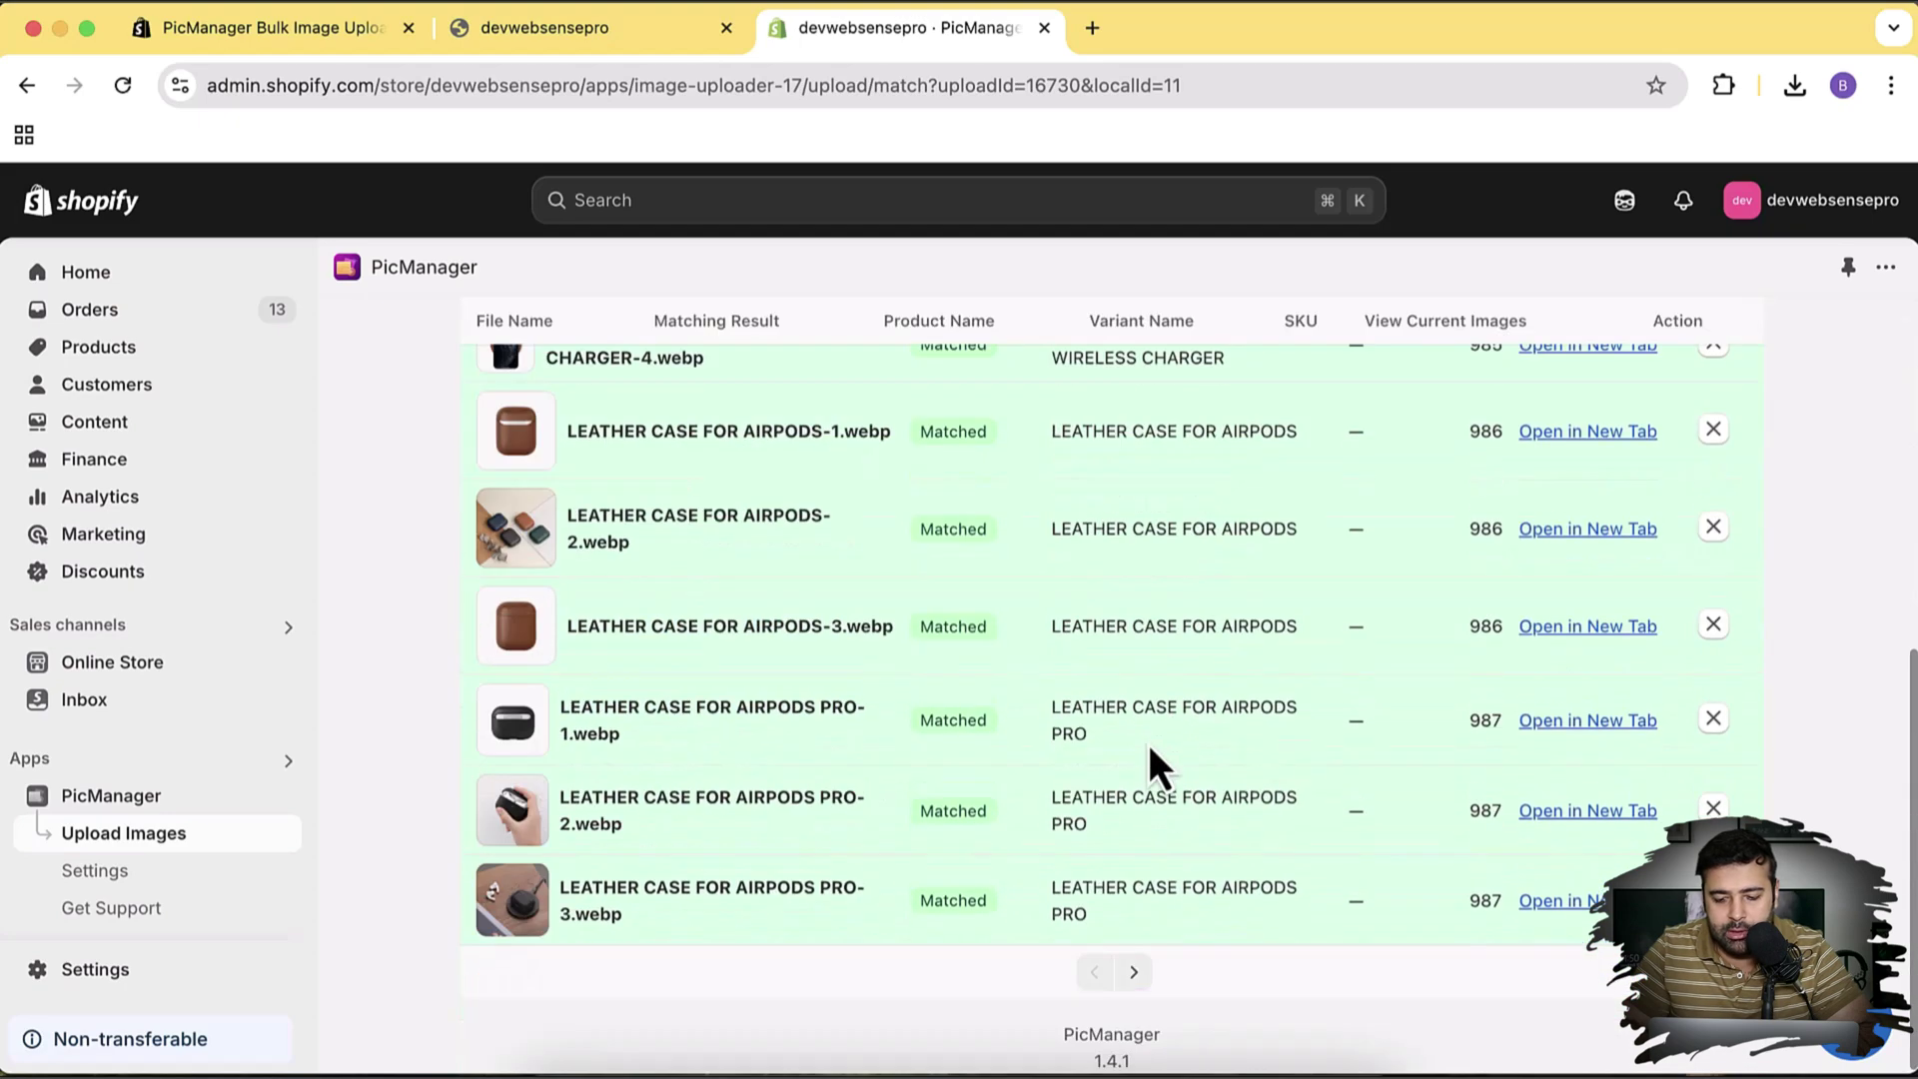
scroll(1154, 767, up, 7)
scroll(1149, 746, down, 7)
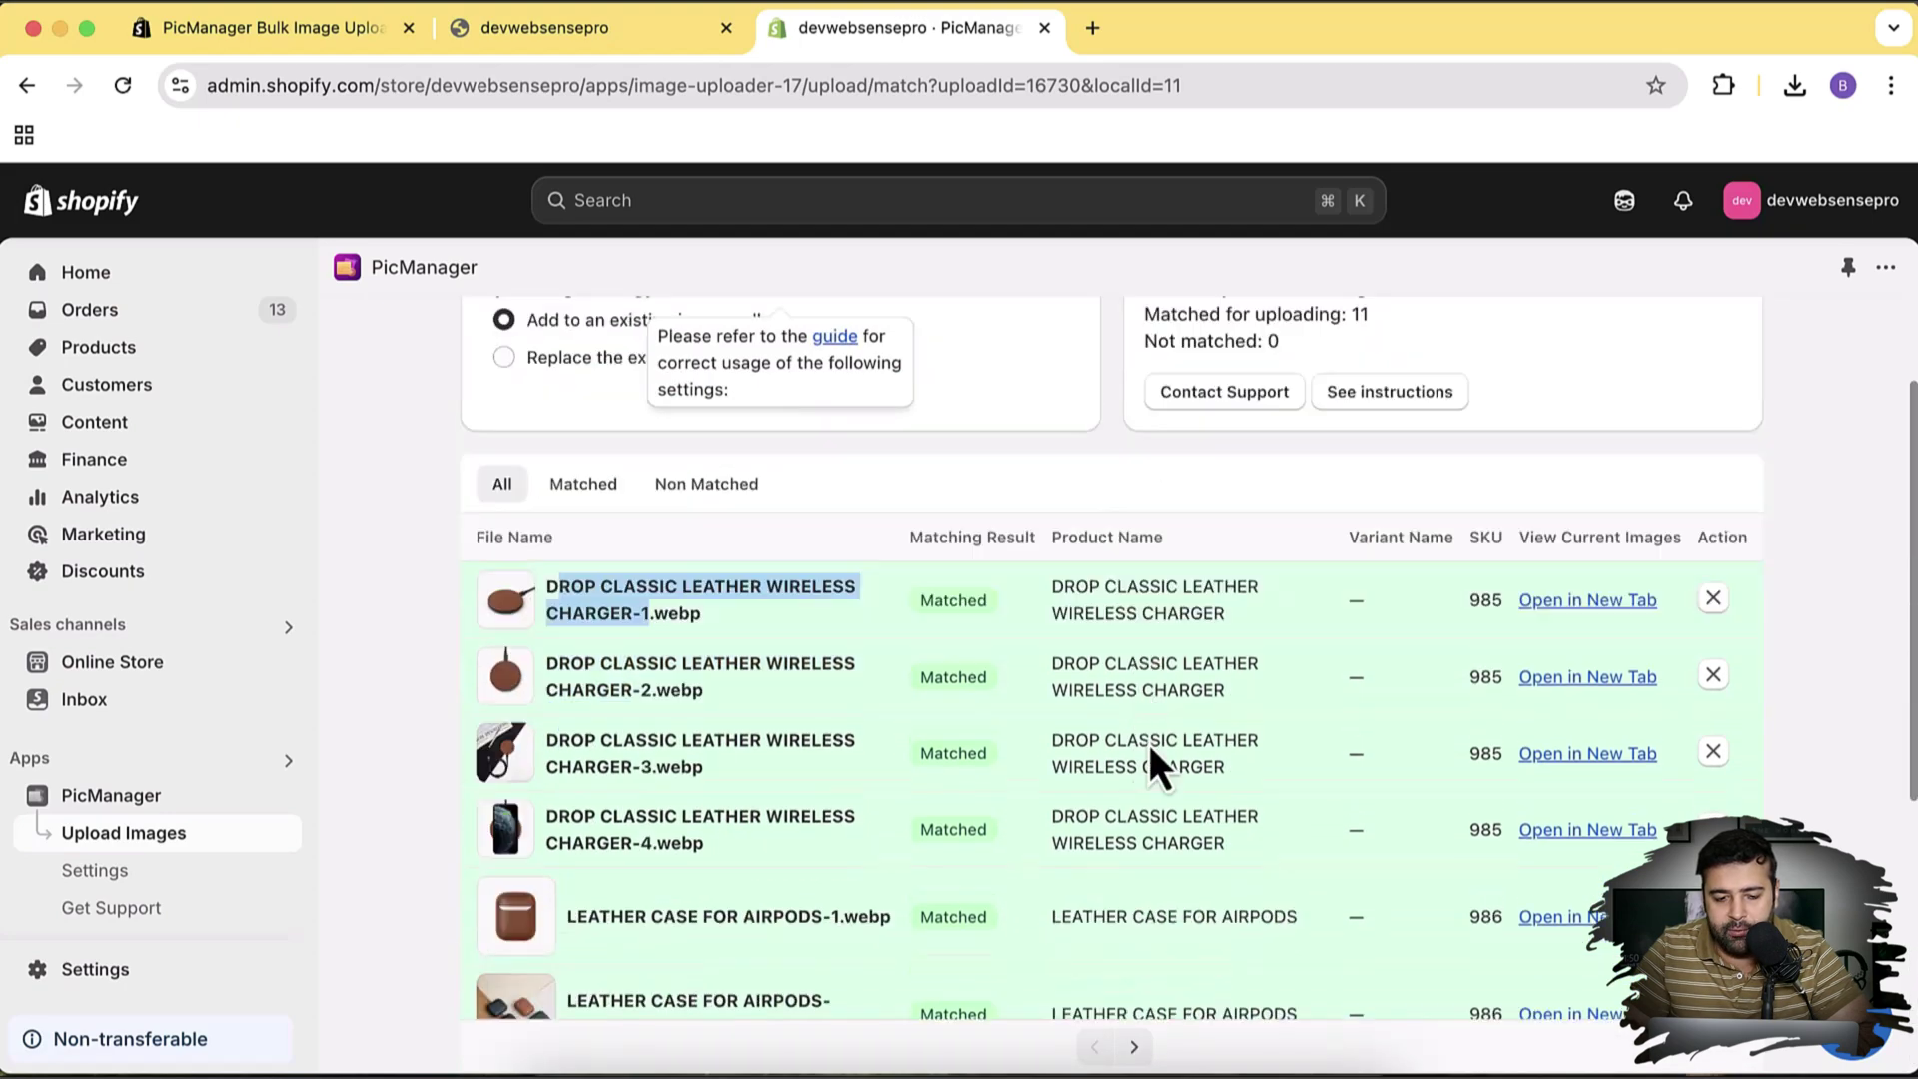
scroll(1149, 746, up, 7)
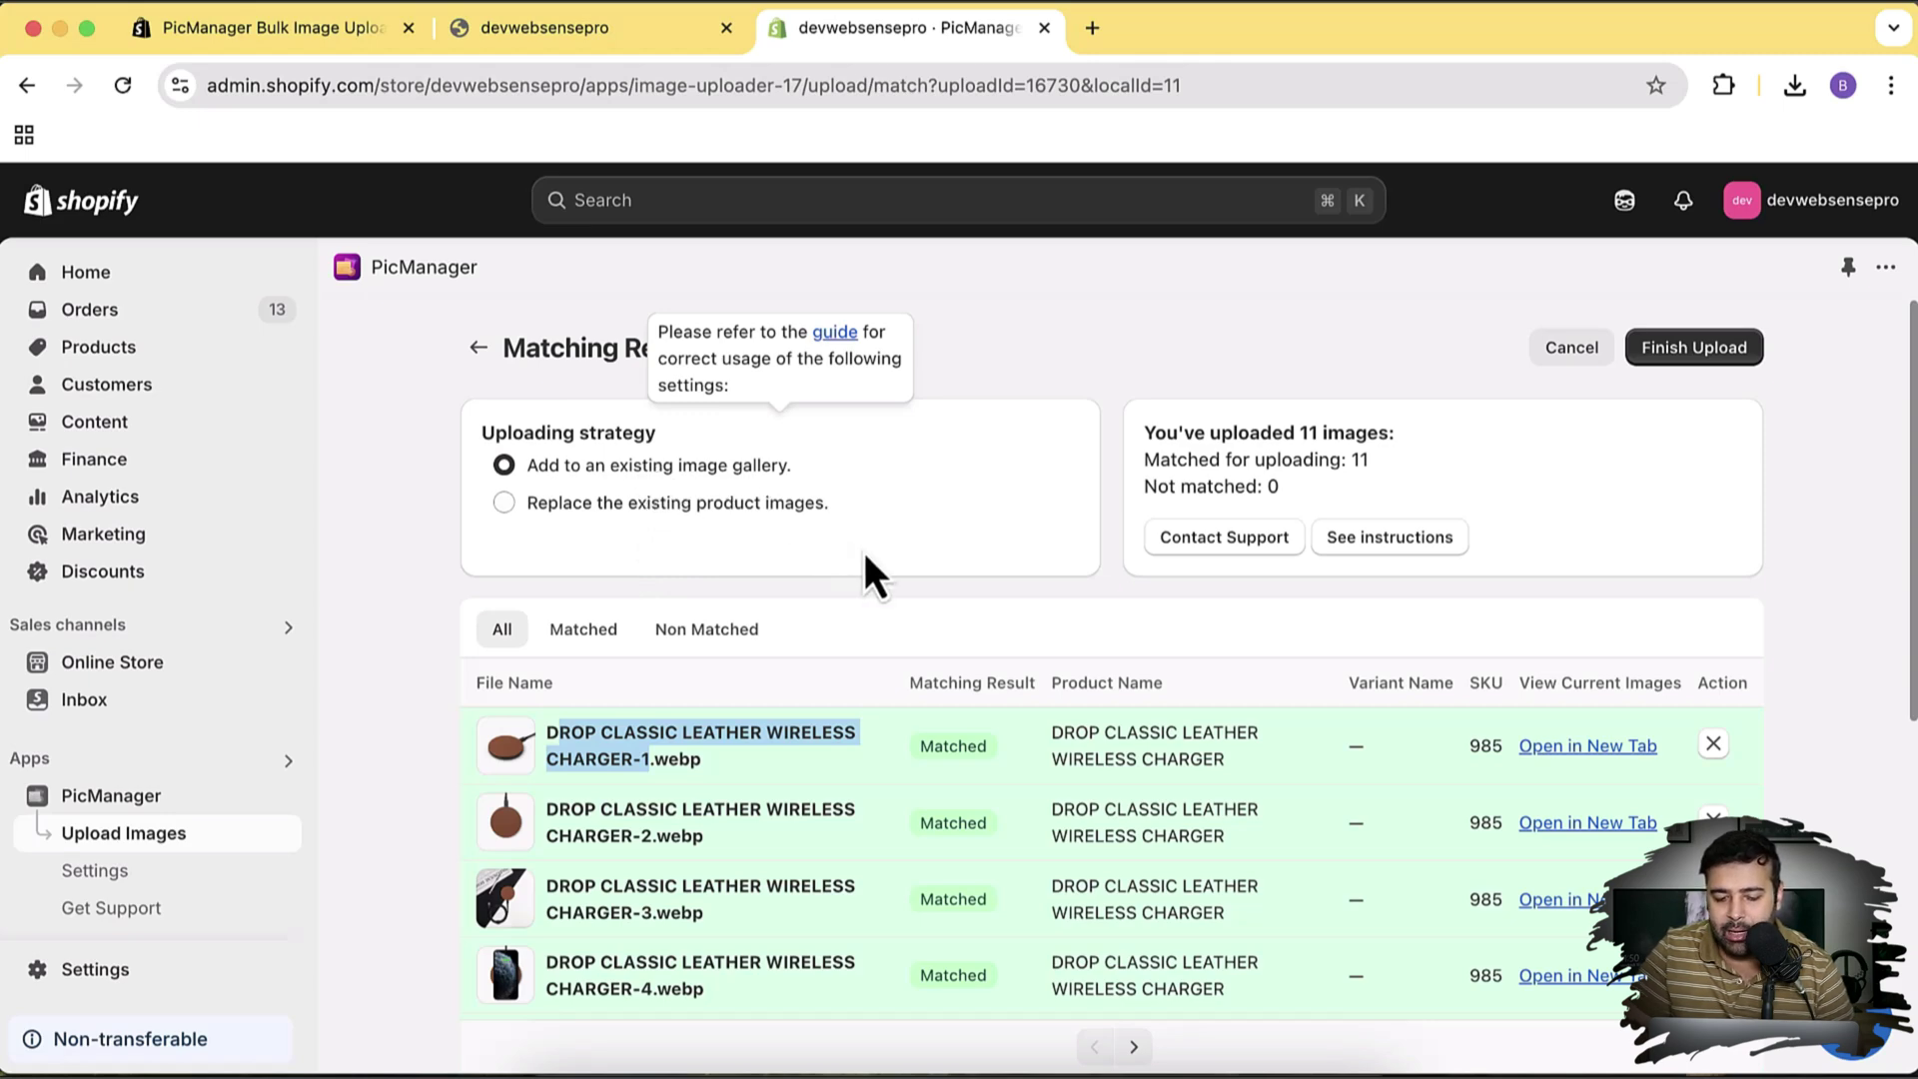
click(922, 523)
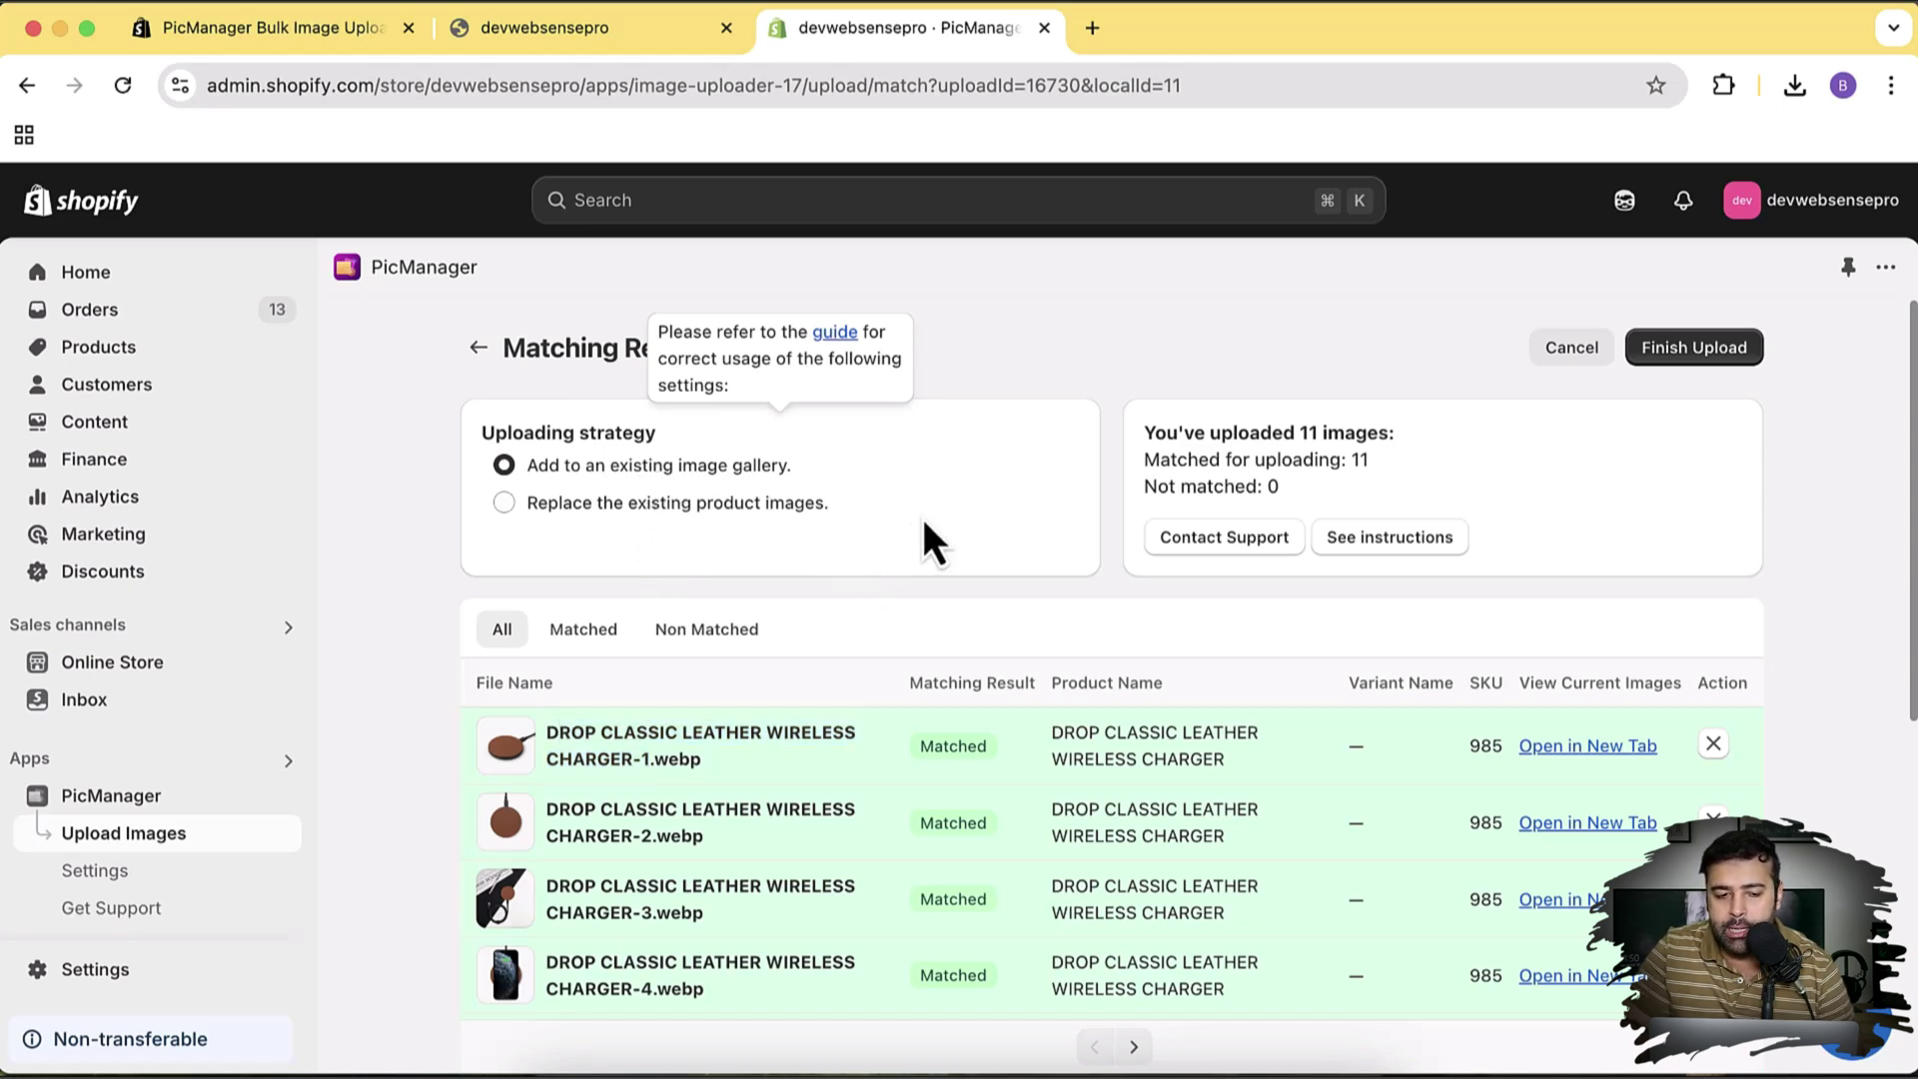
Reload the storefront home page, check the featured products' current images, and return to the matching results
click(656, 30)
click(700, 97)
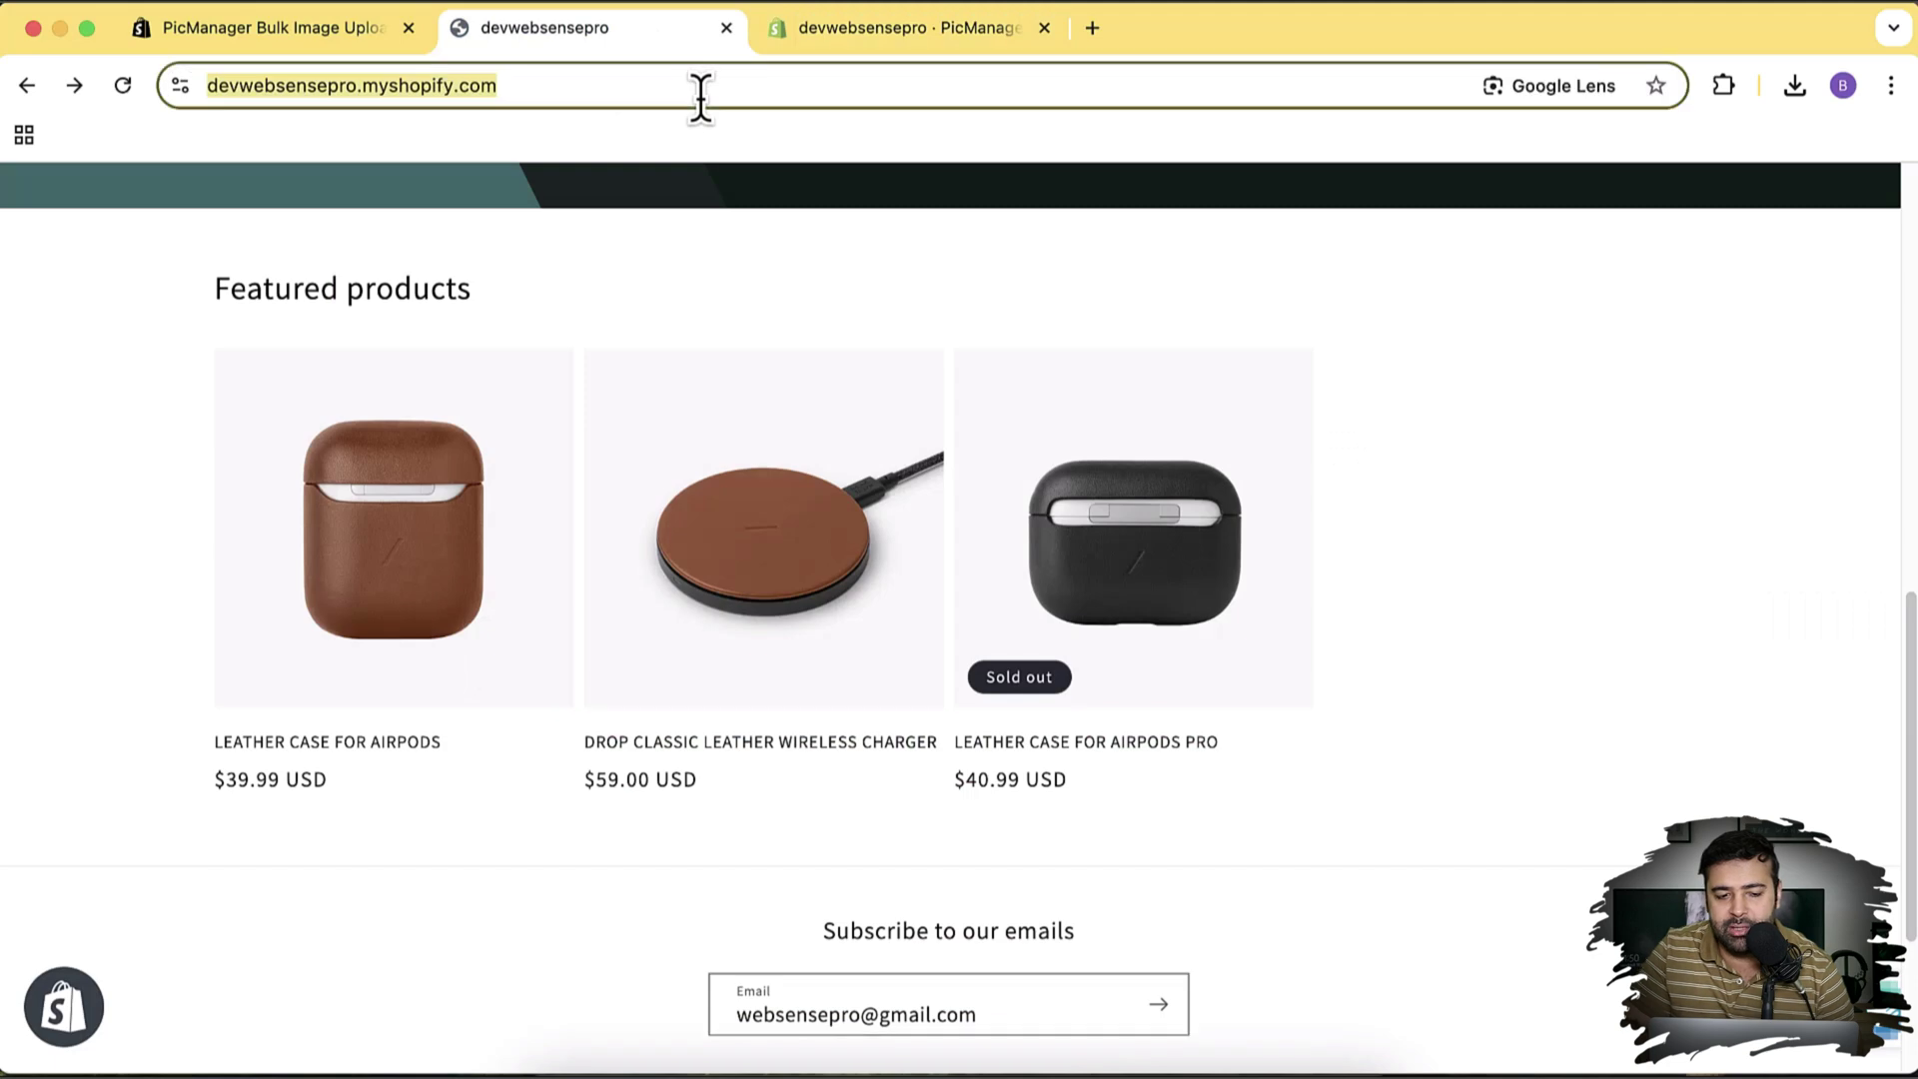
key(Return)
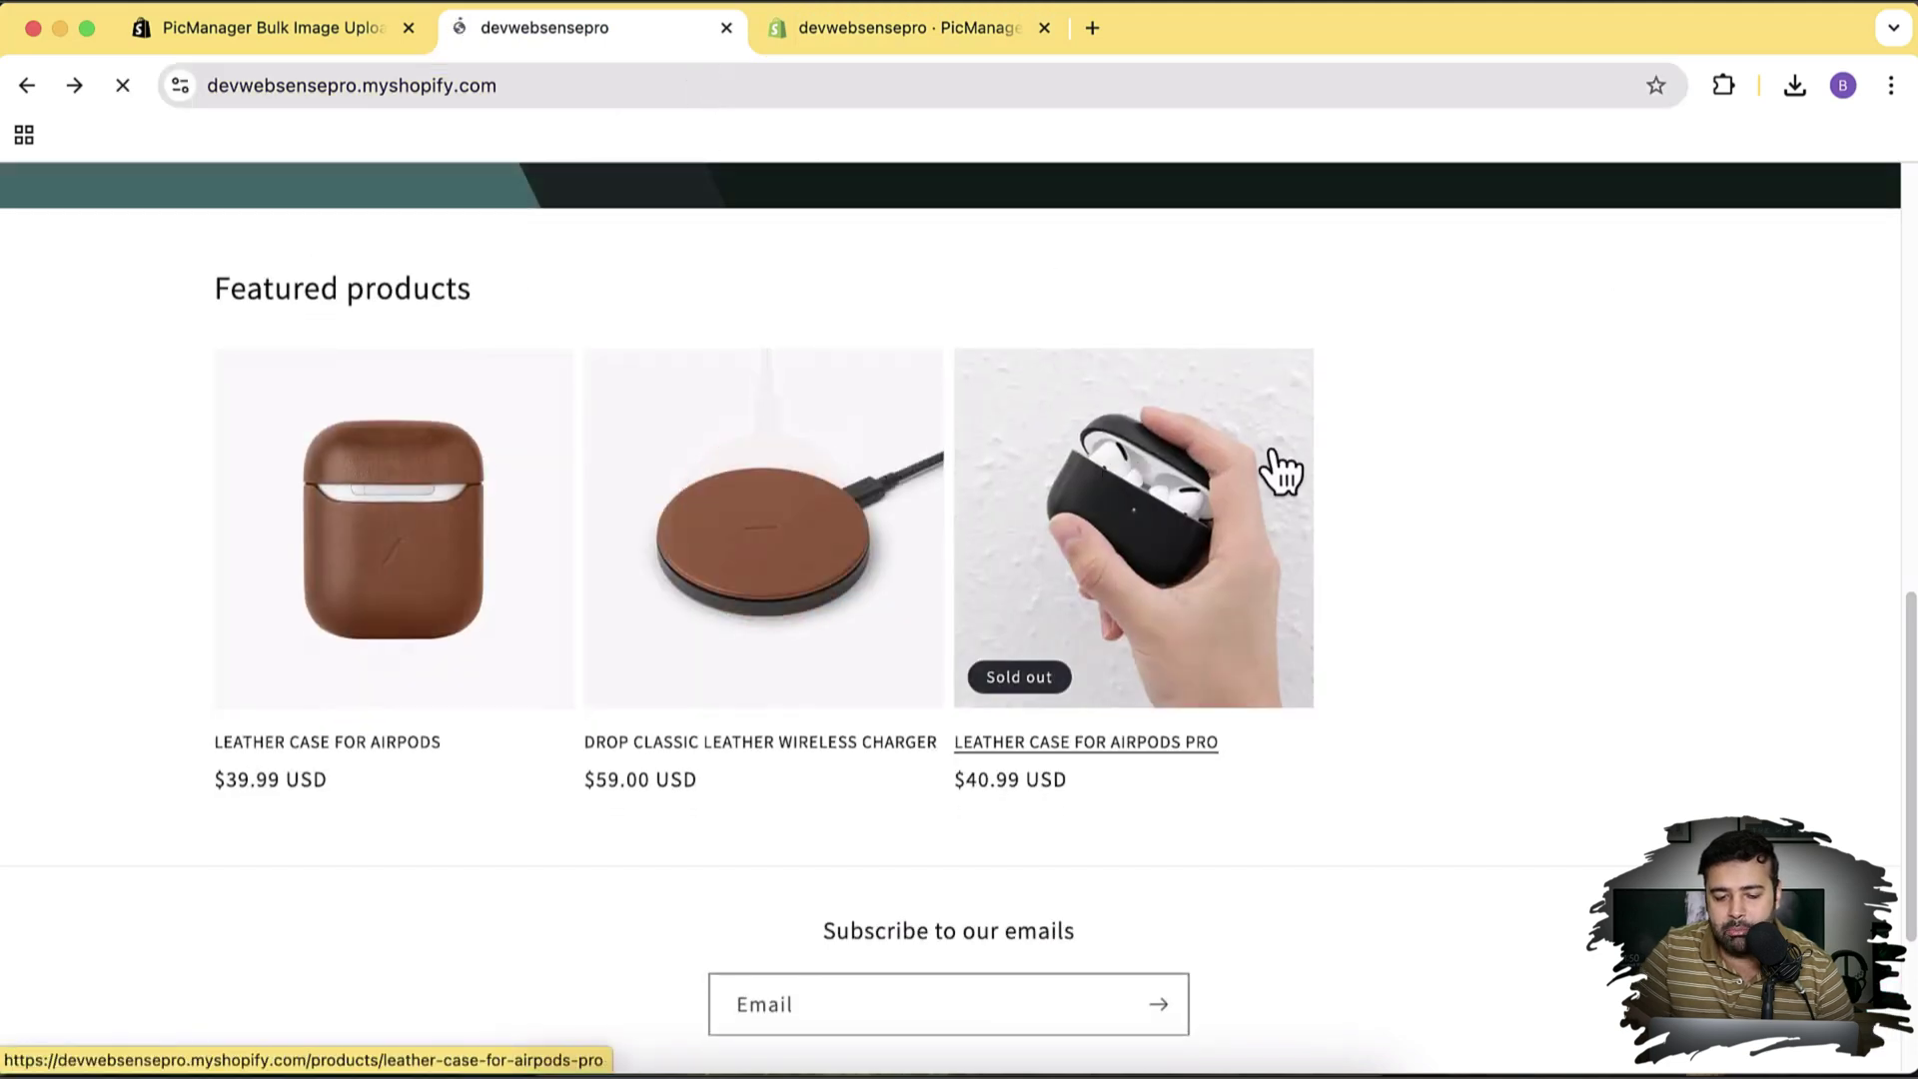
click(899, 32)
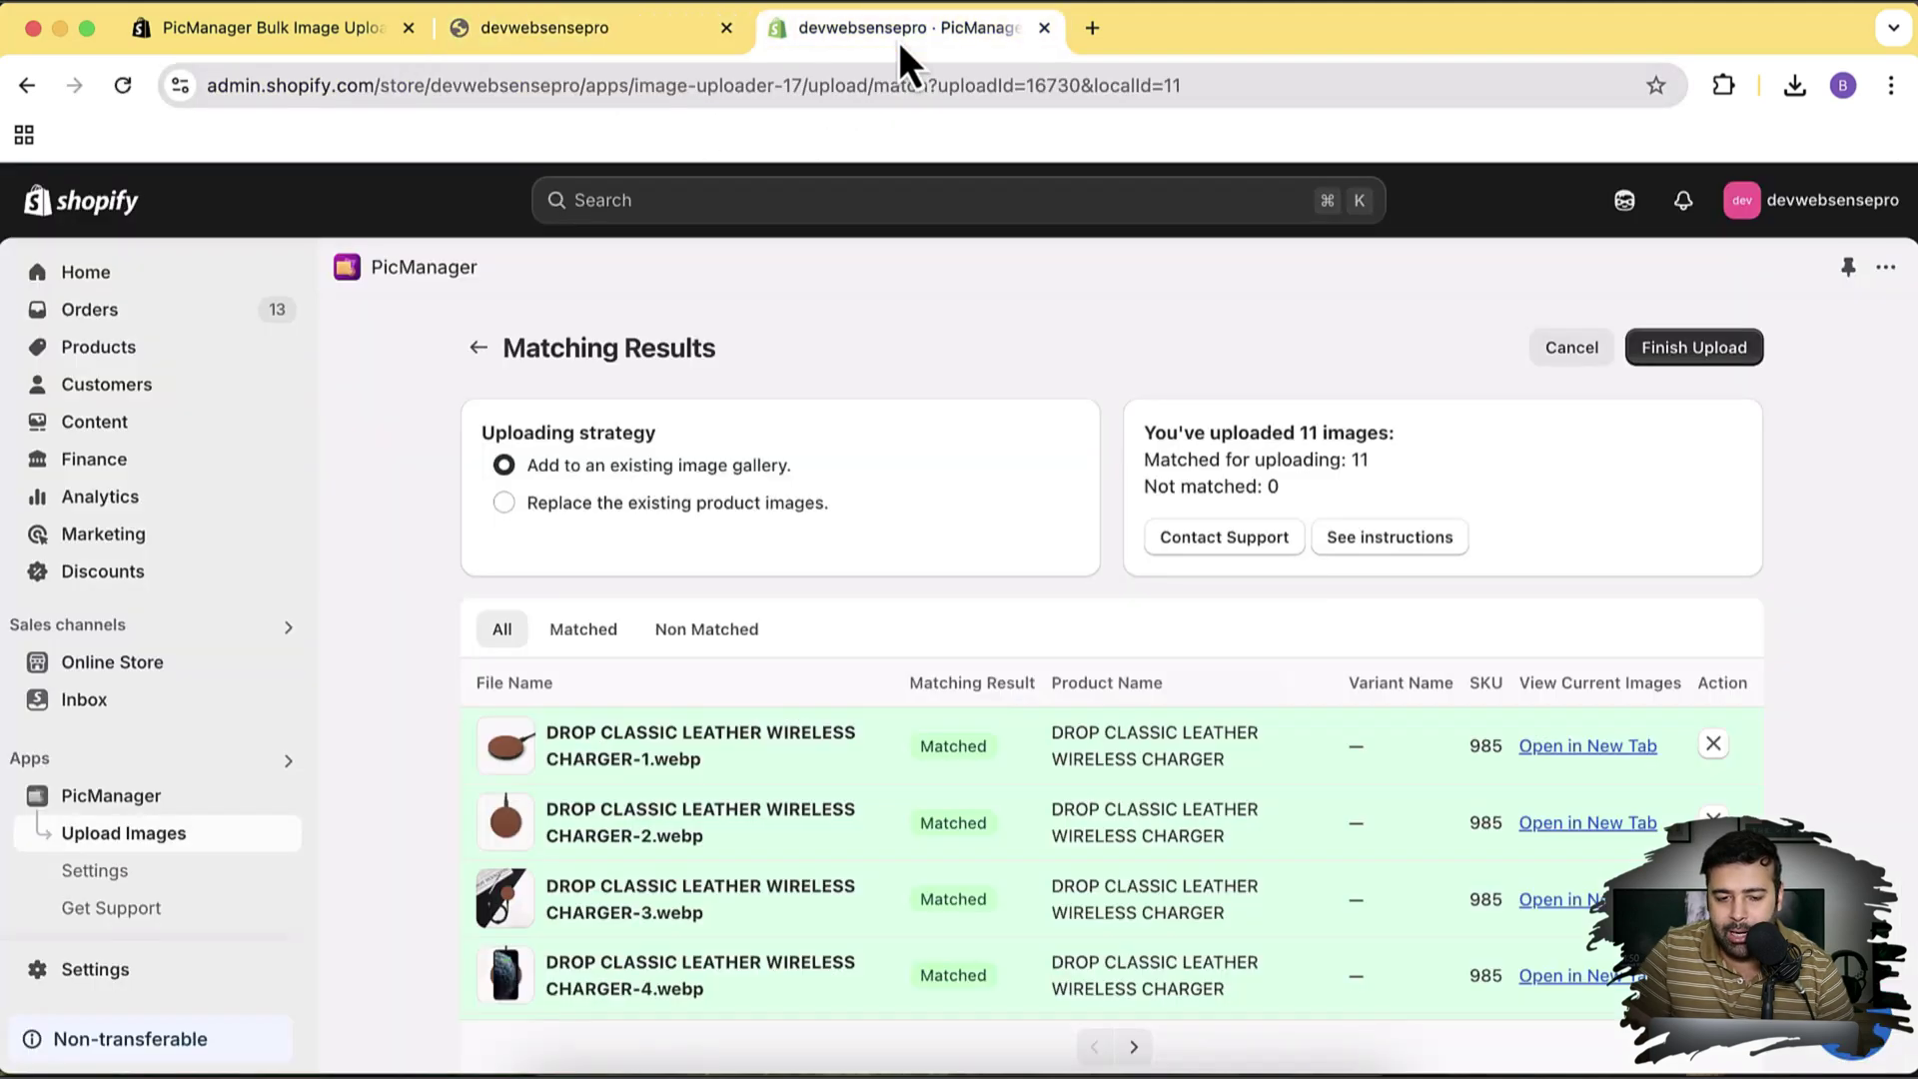
click(644, 52)
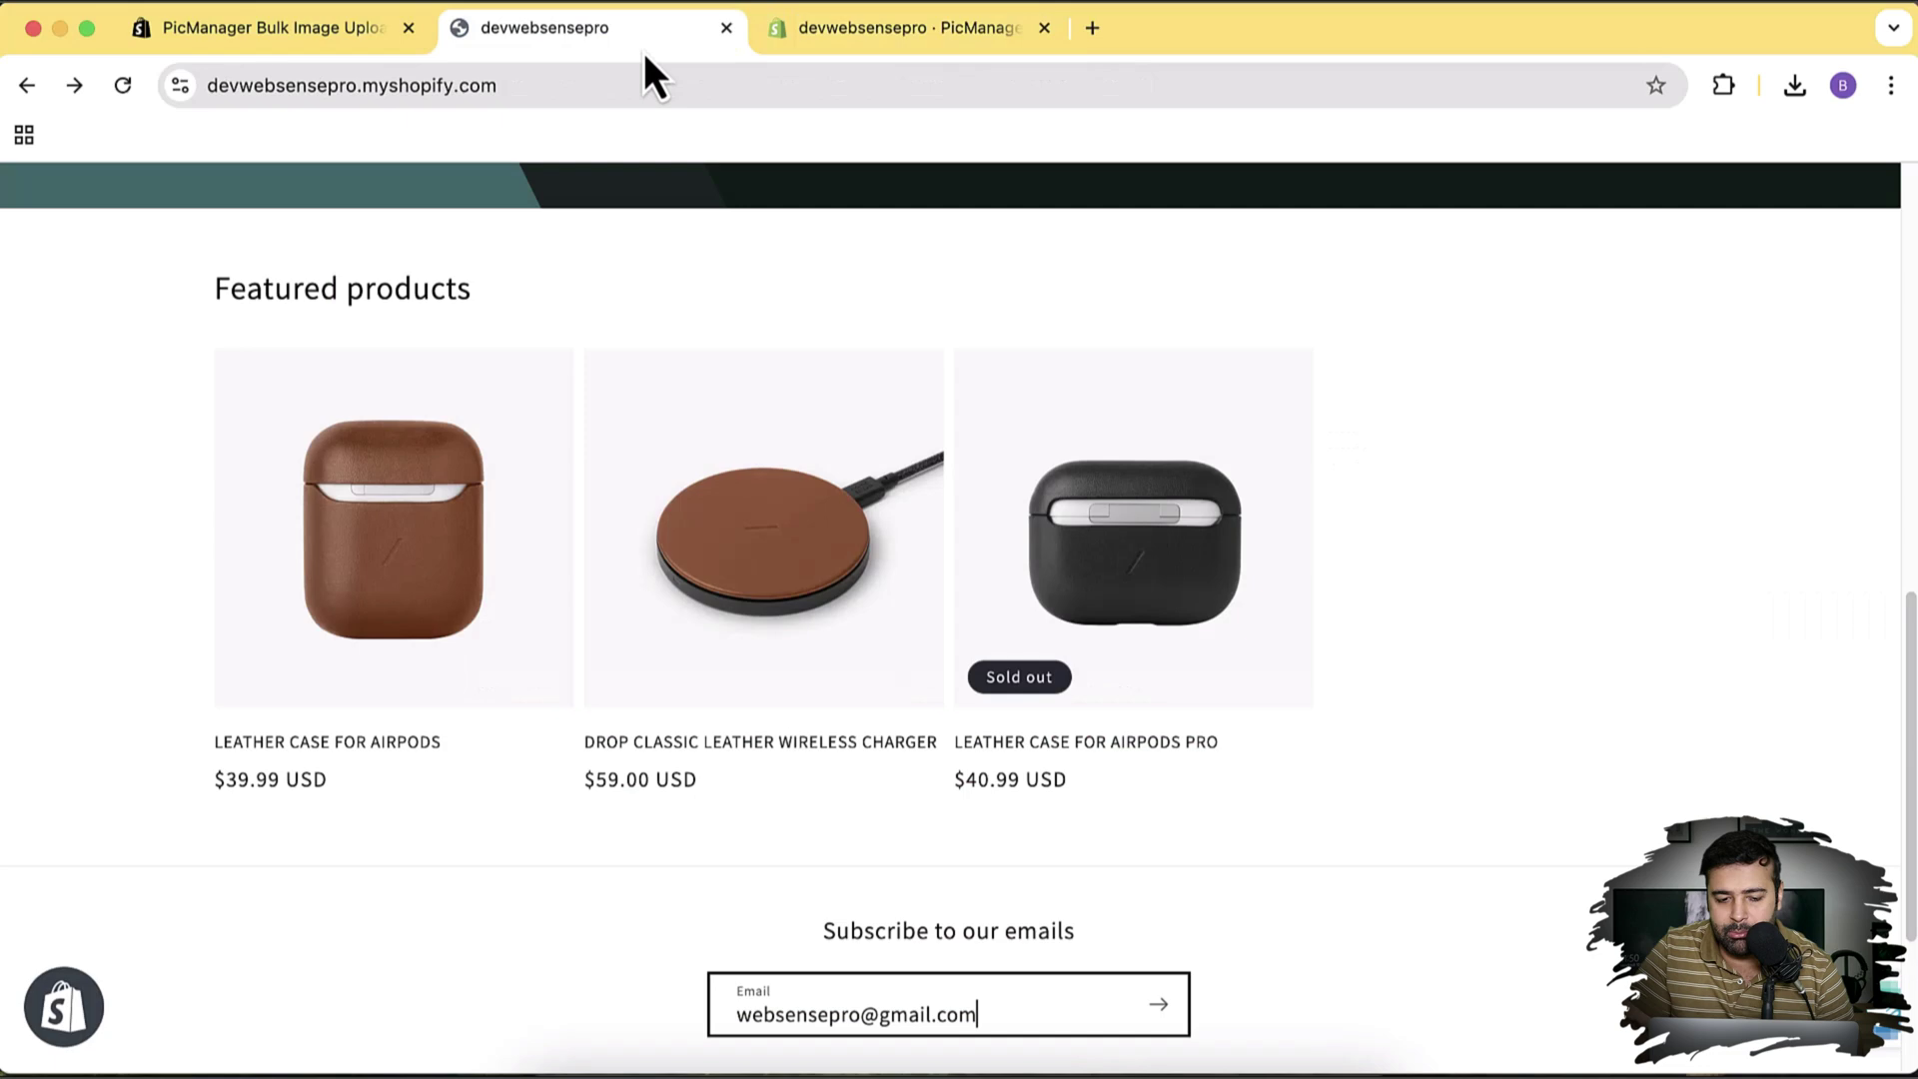
click(846, 34)
Set the uploading strategy to replace the existing product images and finish the upload
click(670, 513)
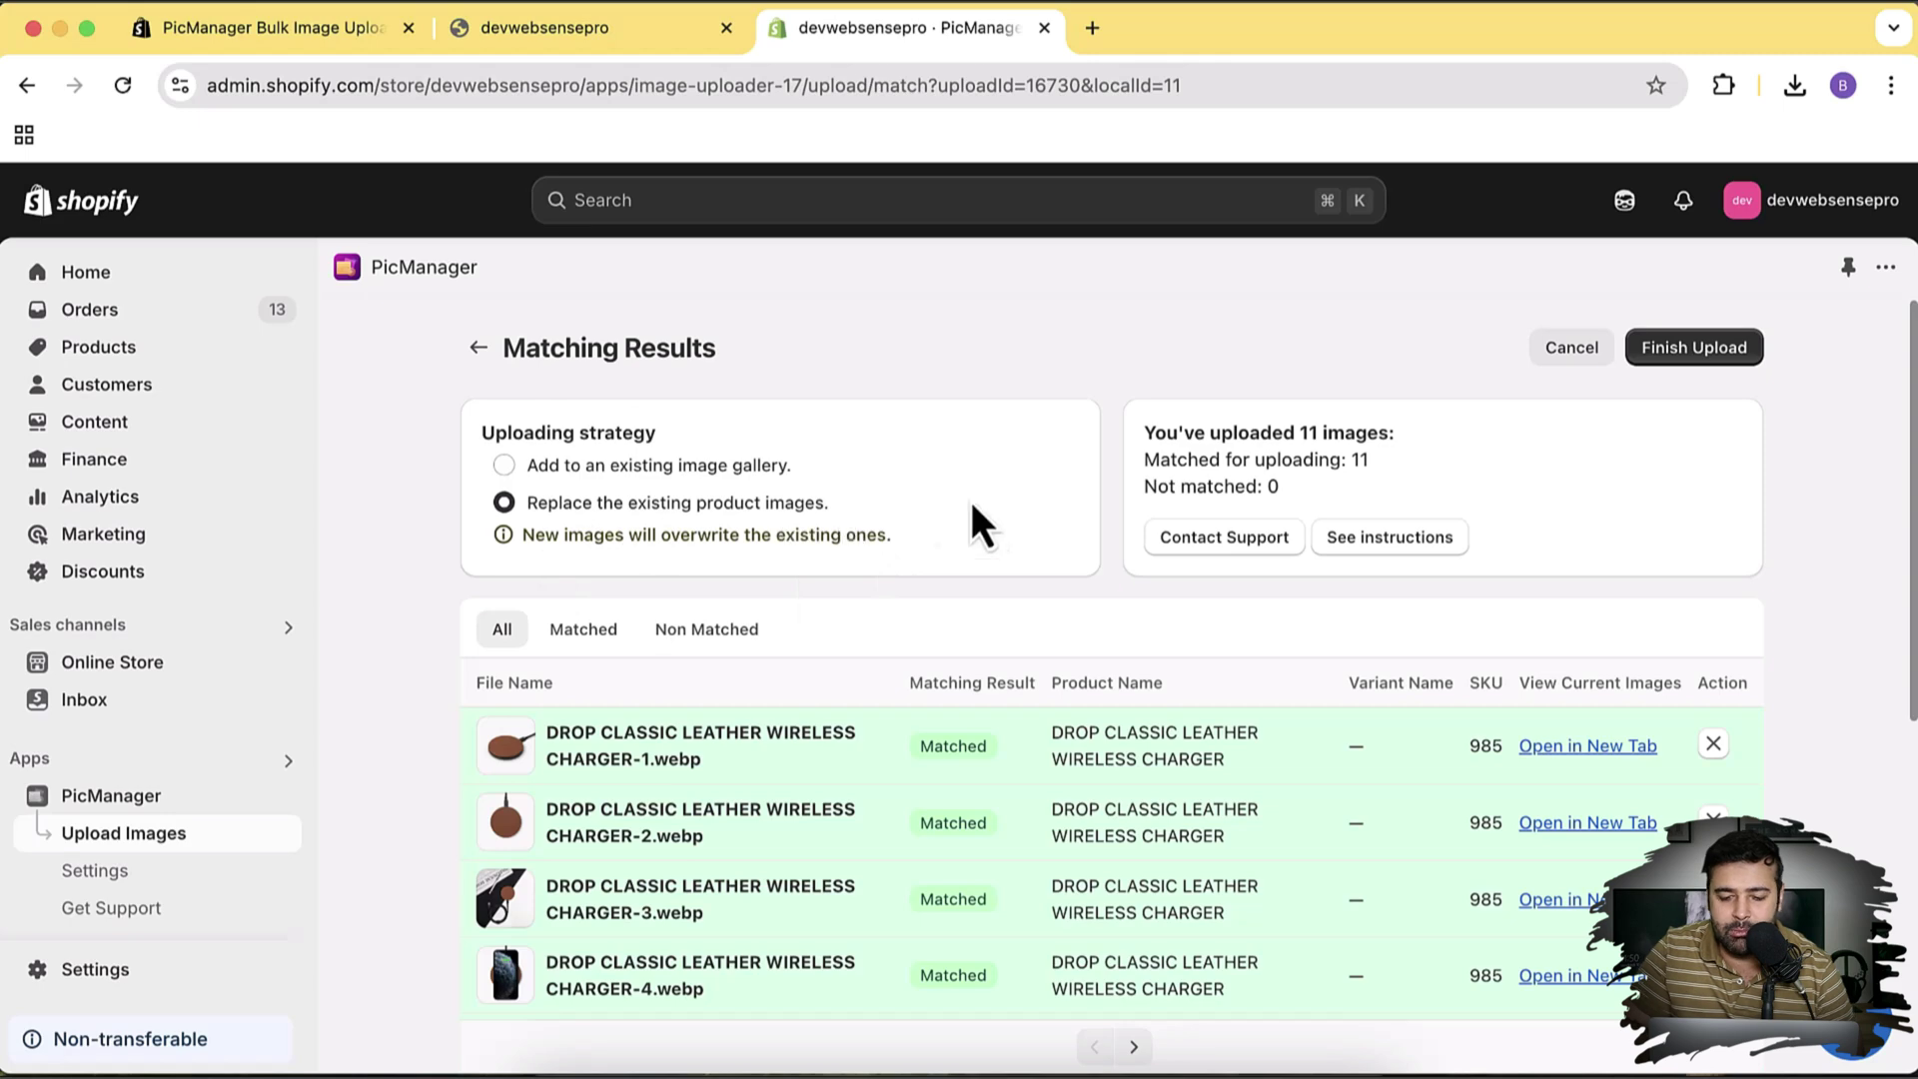
click(557, 50)
click(871, 28)
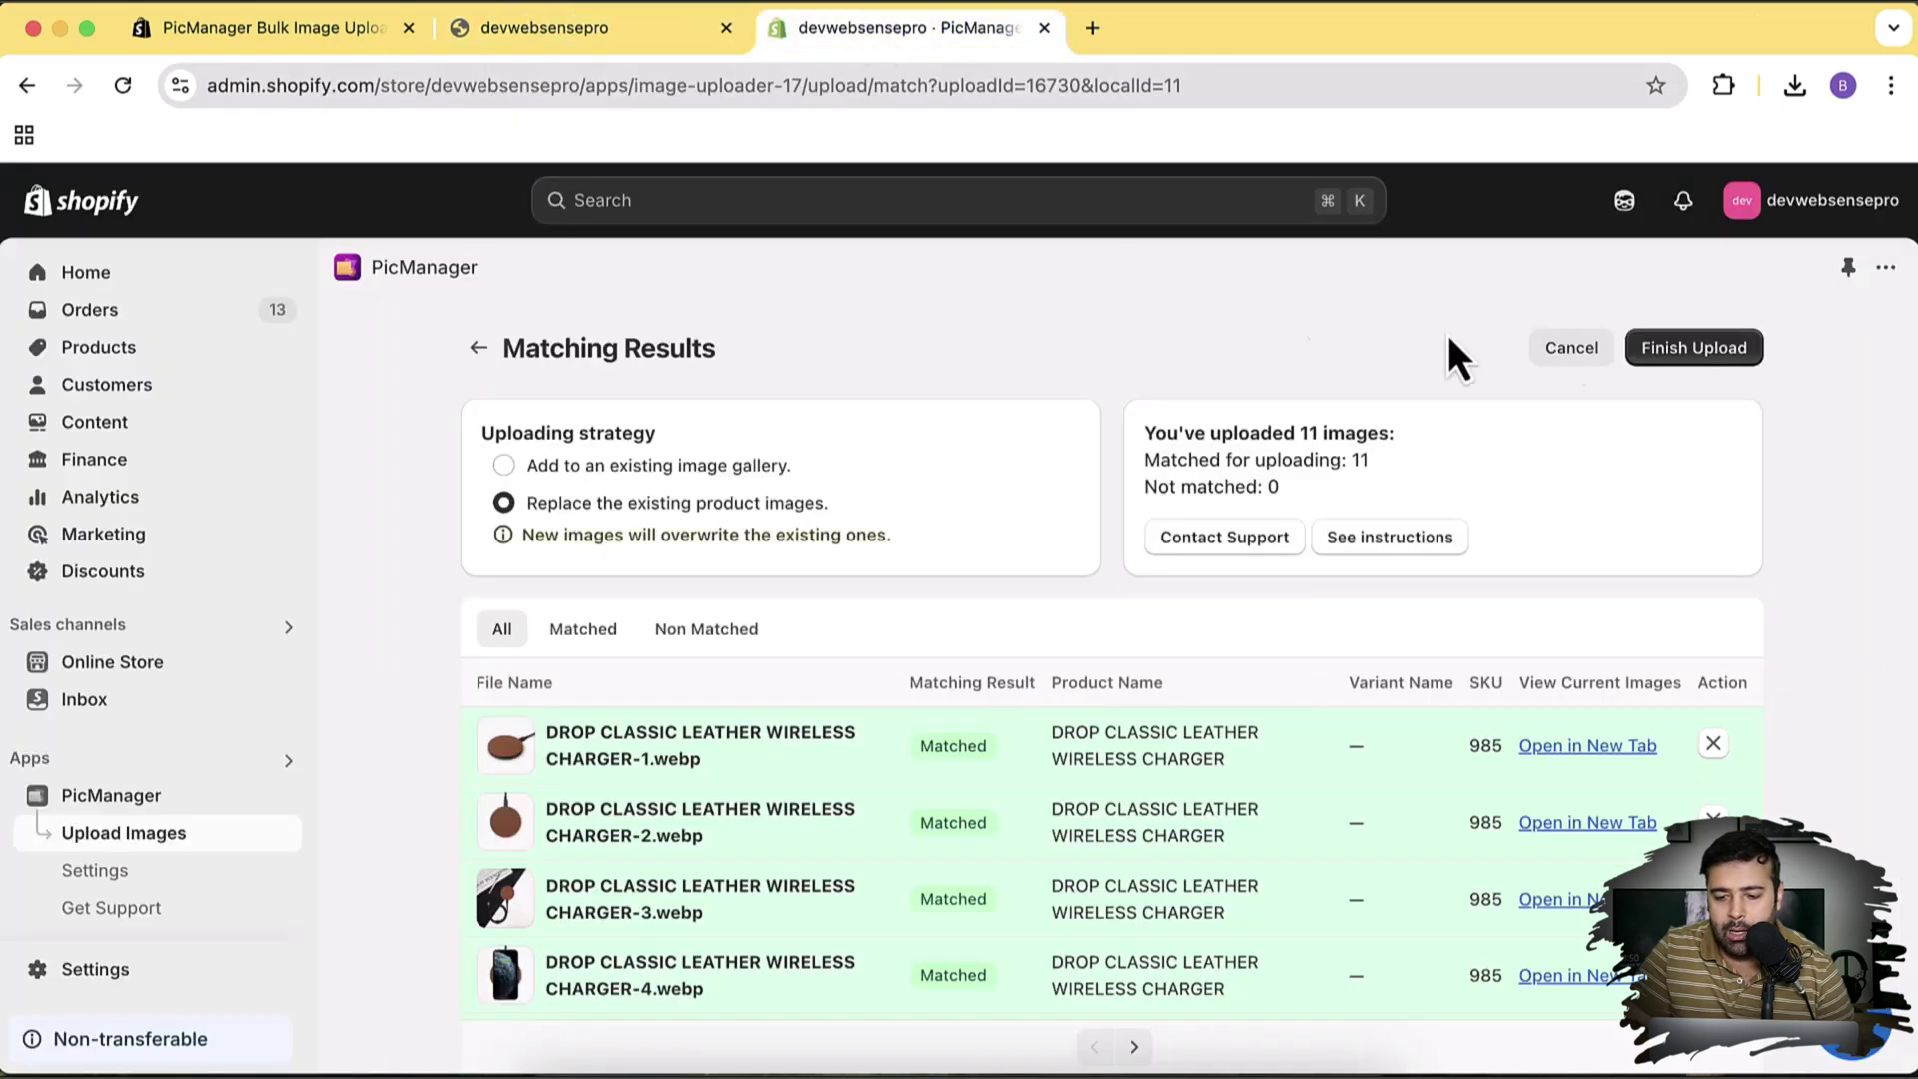
click(1705, 347)
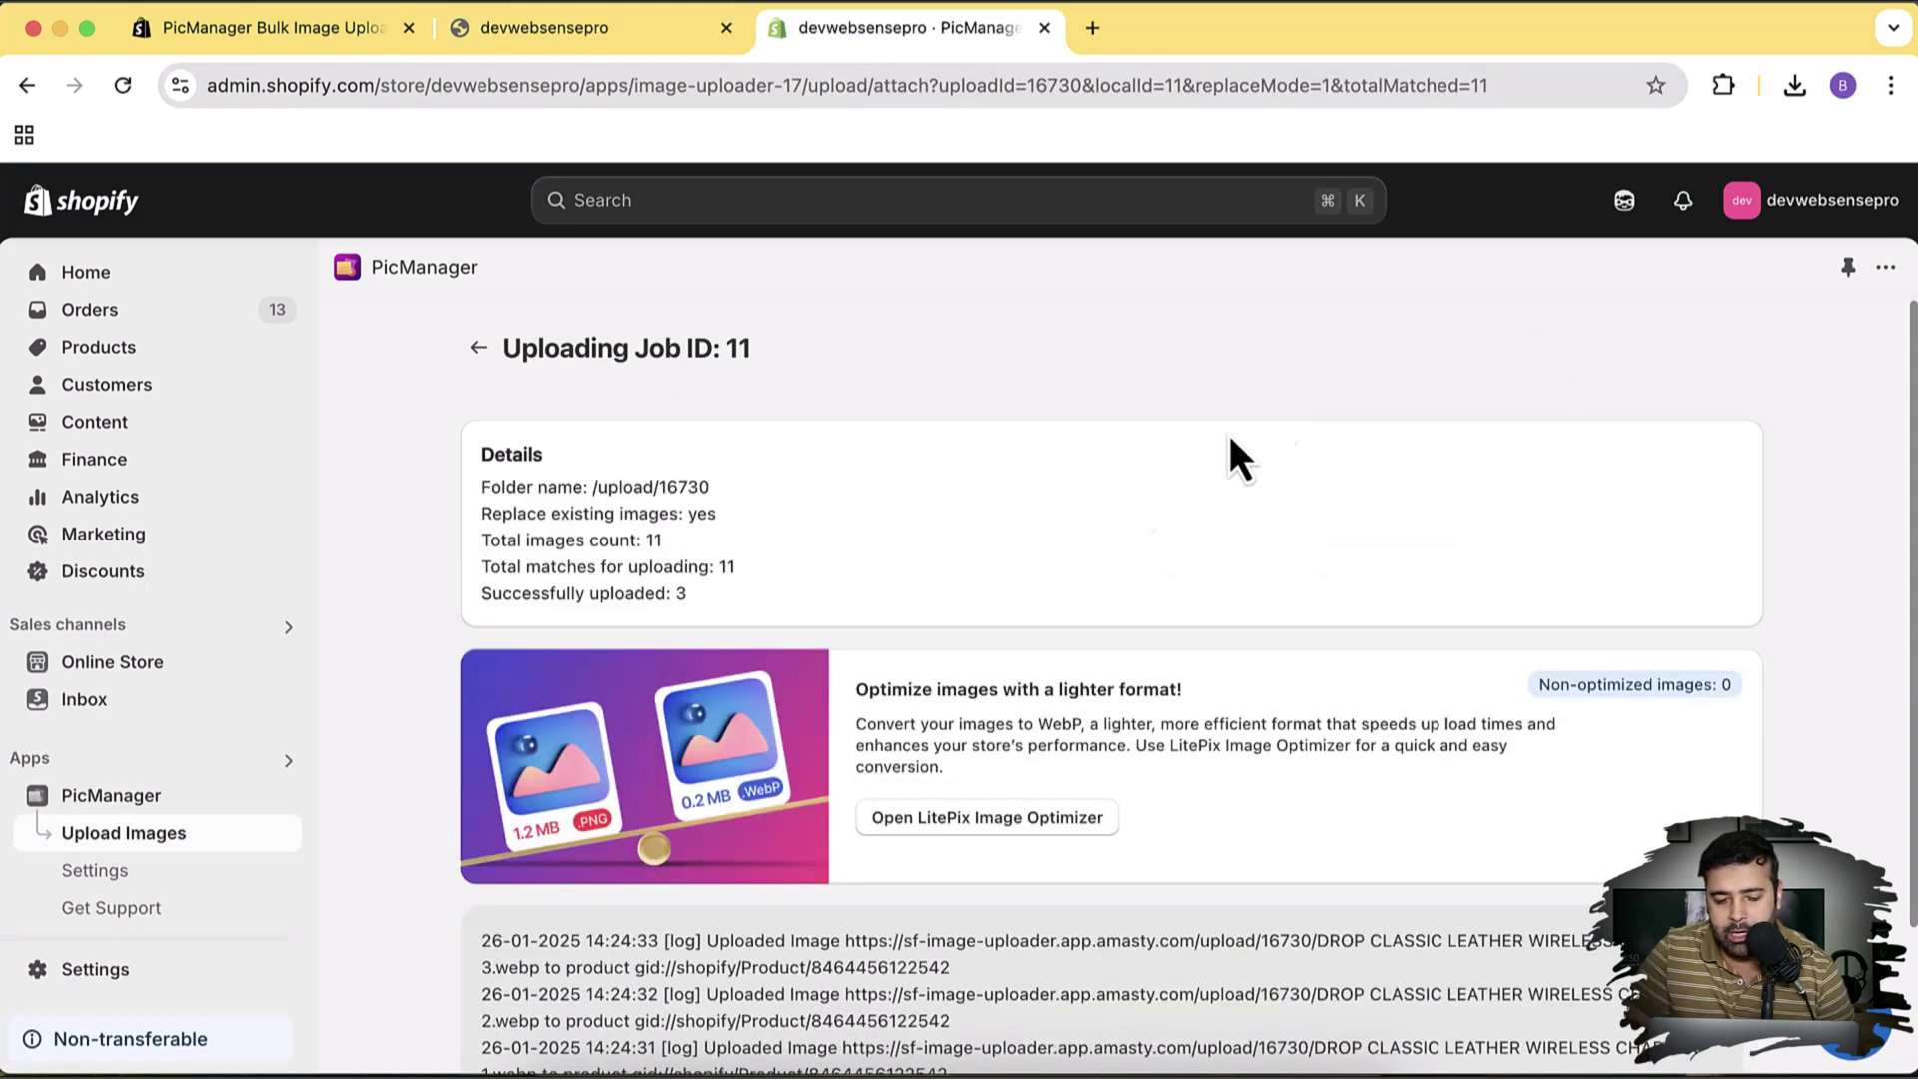
triple_click(644, 592)
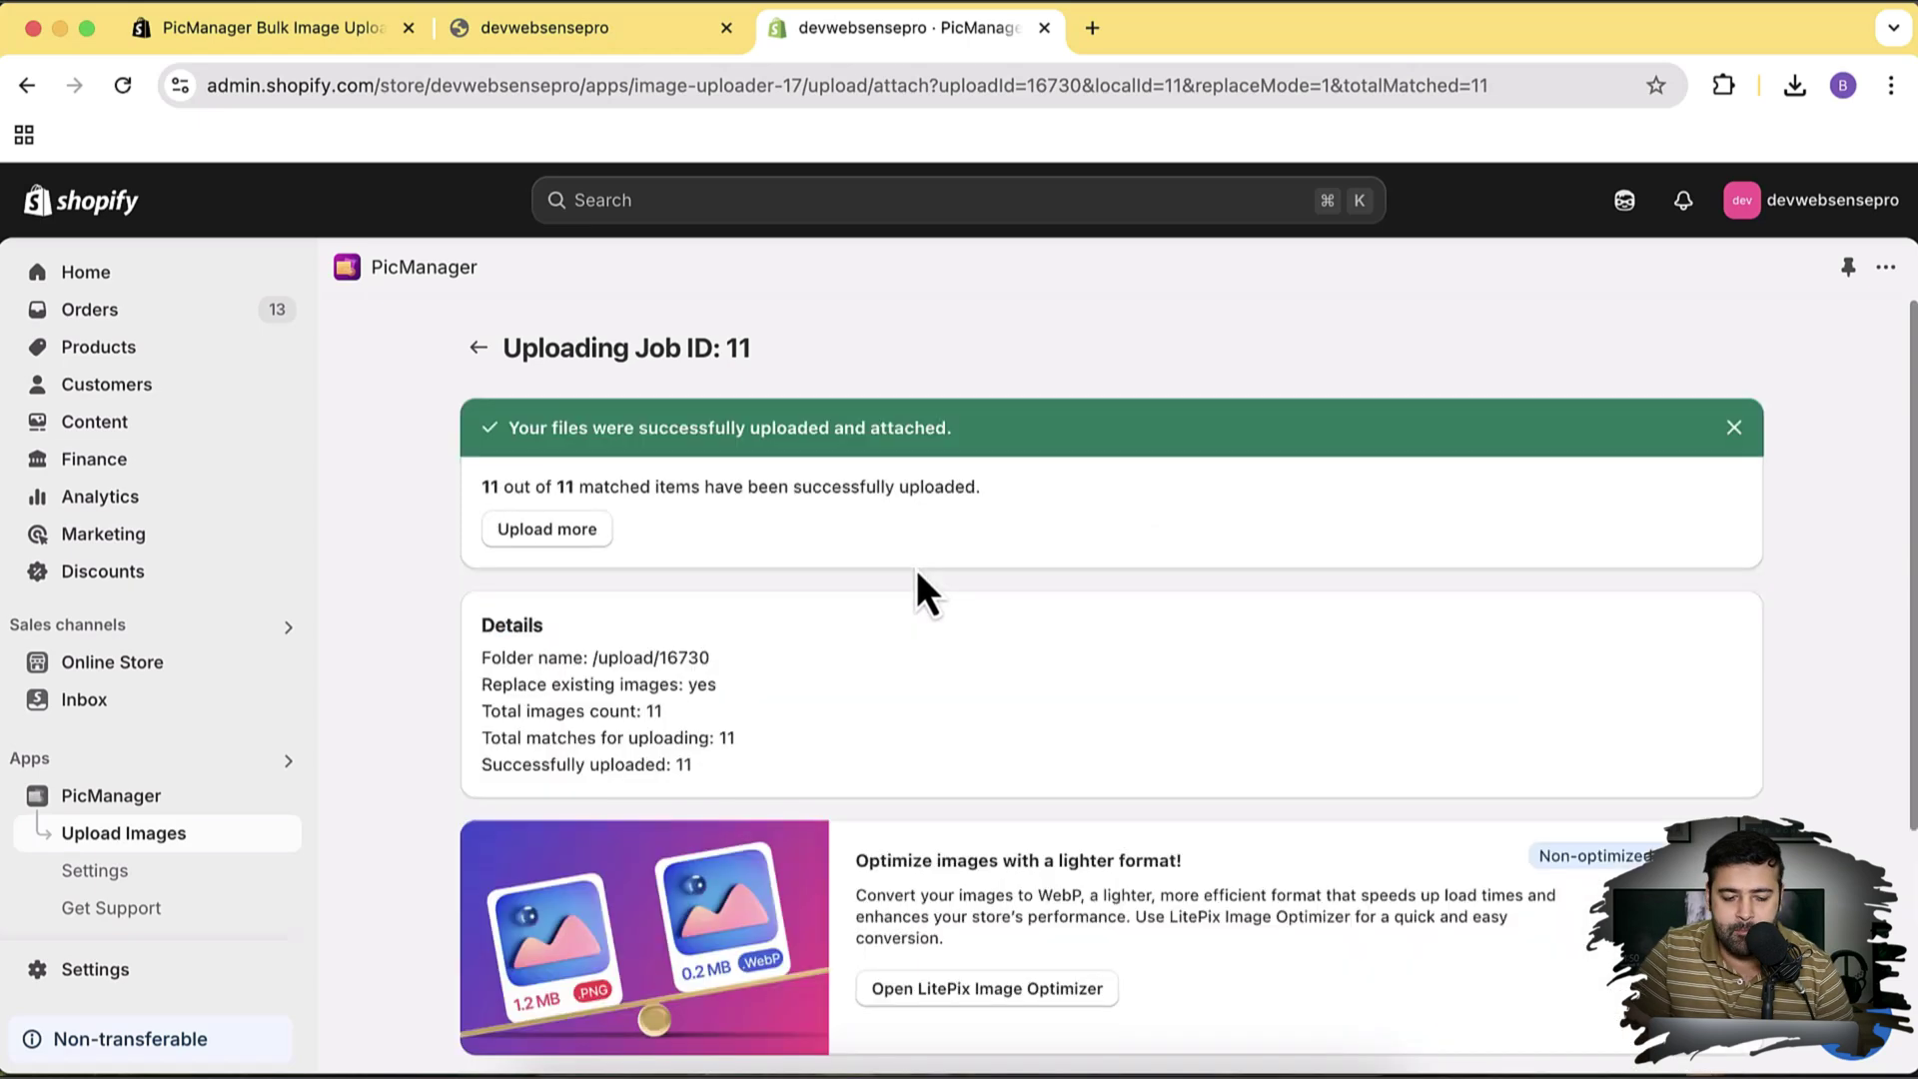
Reload the storefront, check the replaced images on the Leather Case for AirPods page, and return to the home page
click(628, 48)
click(703, 88)
key(Return)
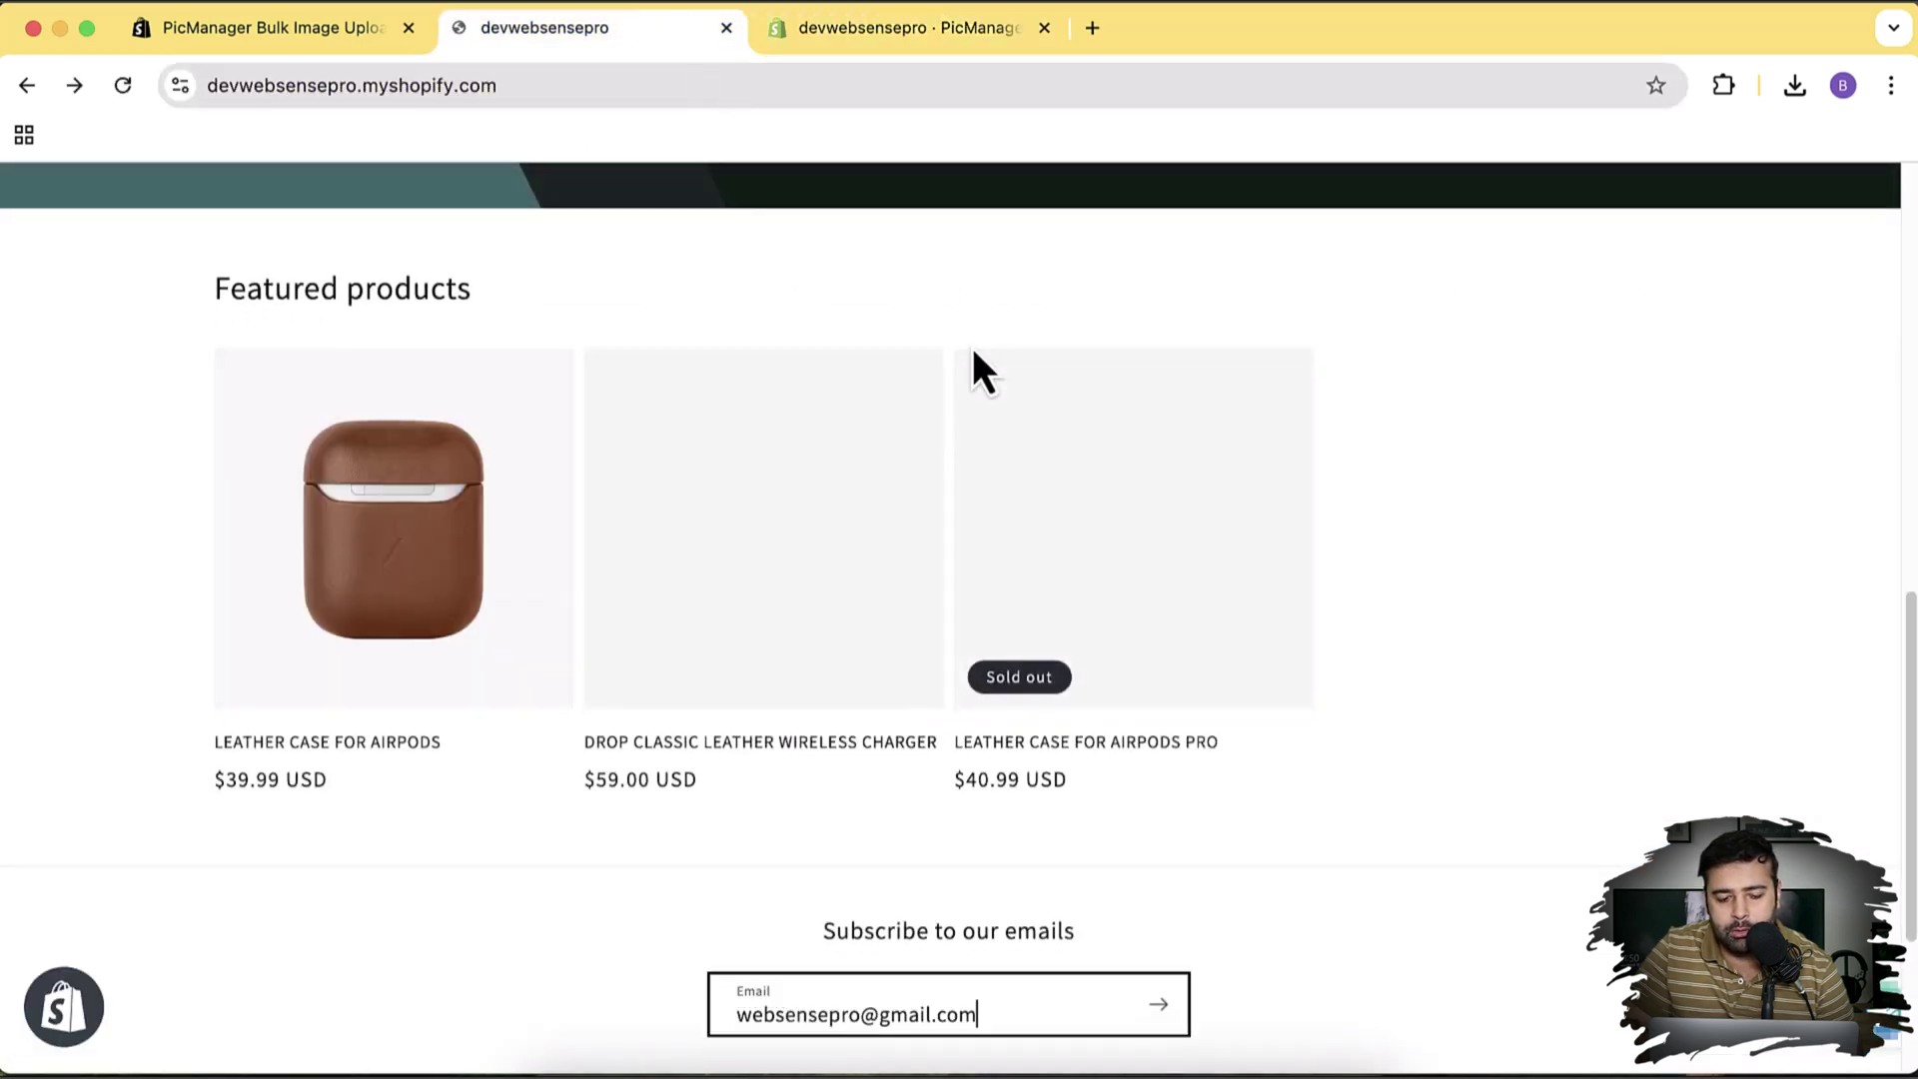
click(468, 633)
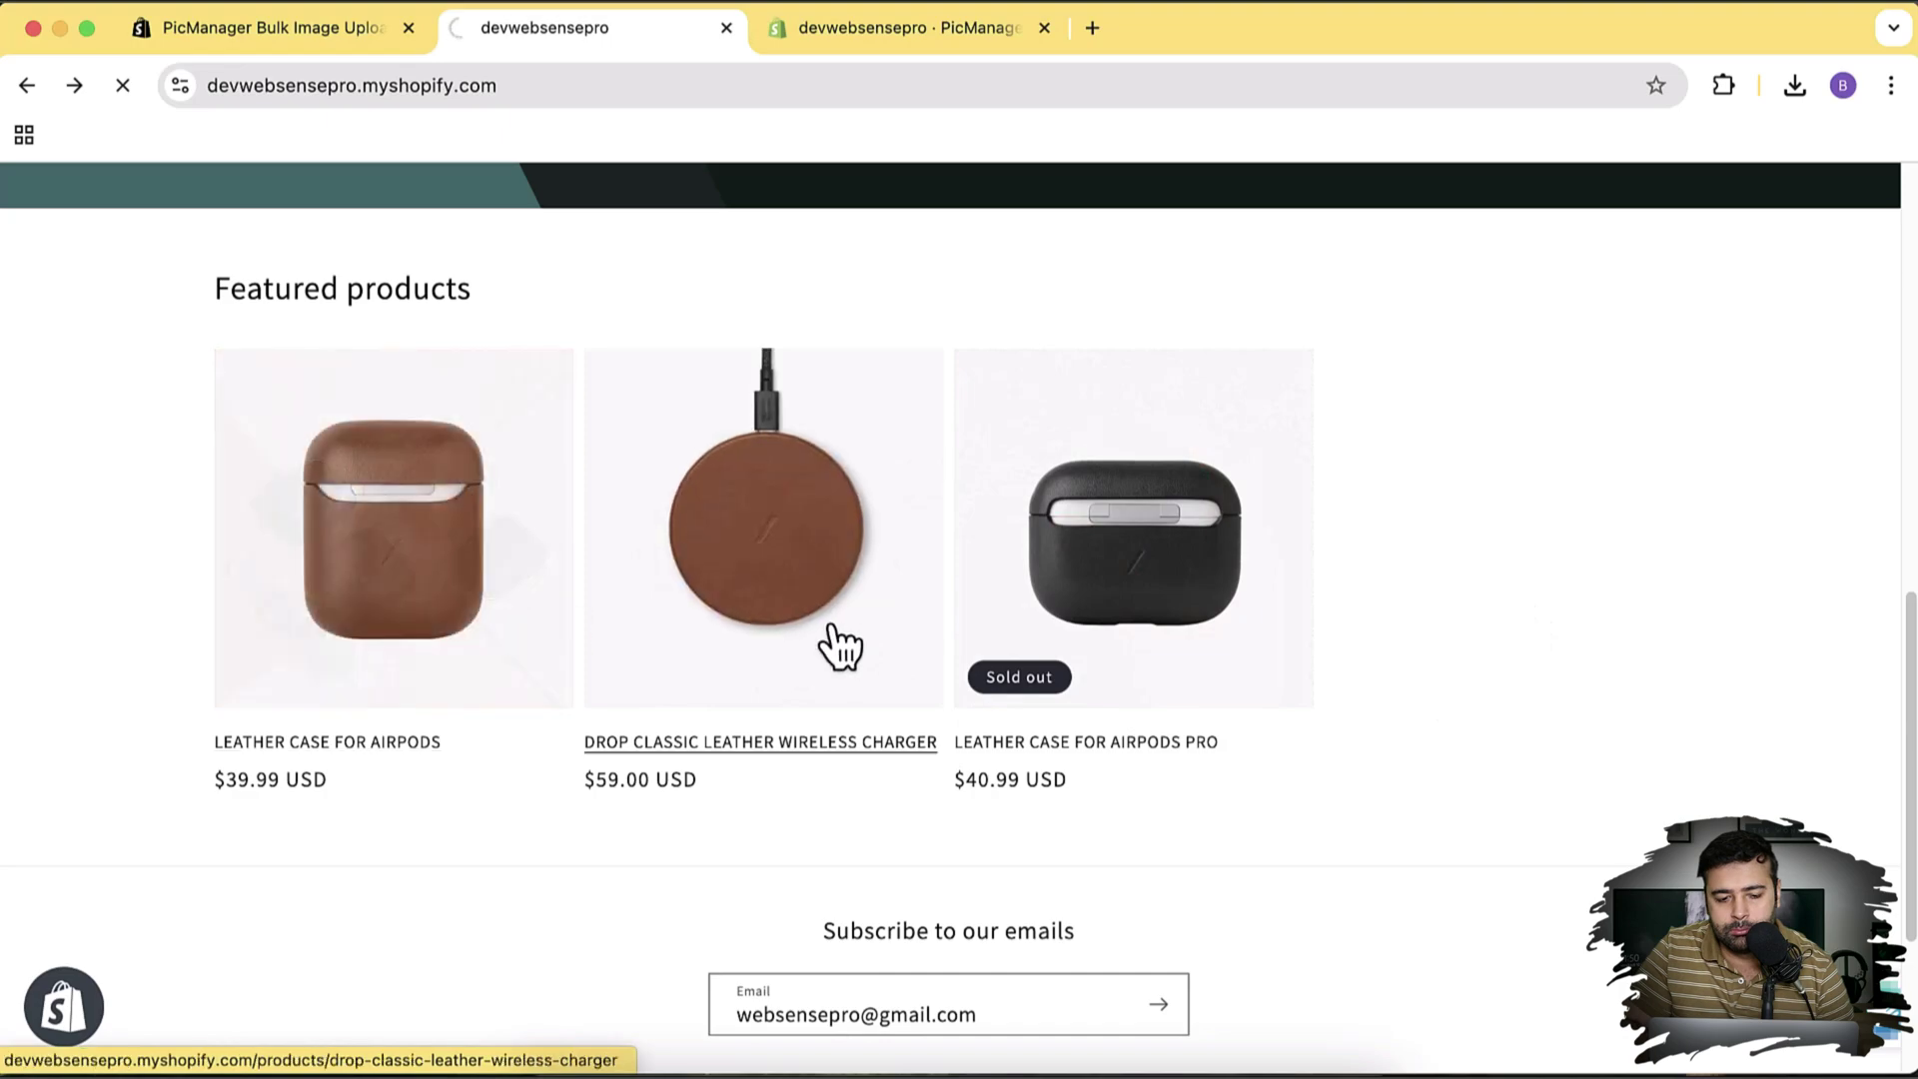
scroll(1142, 399, down, 15)
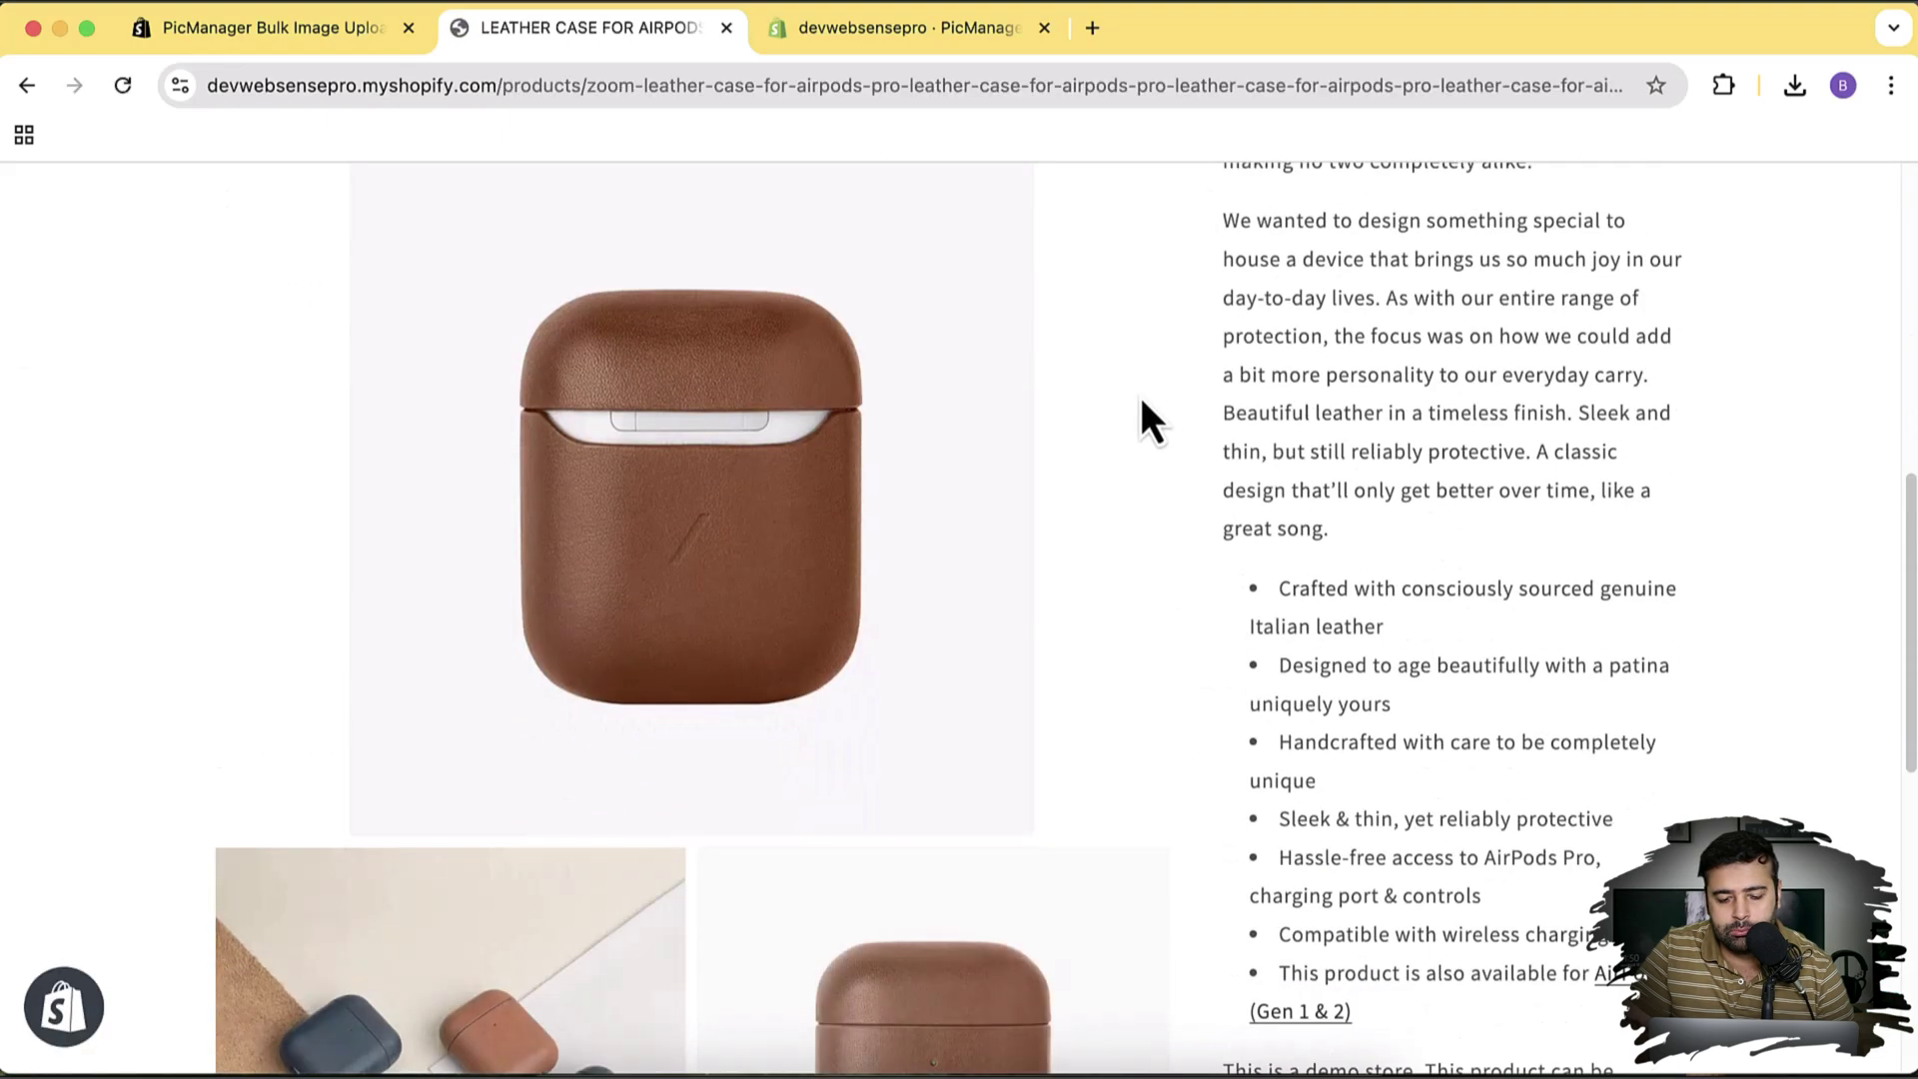
scroll(1149, 414, up, 15)
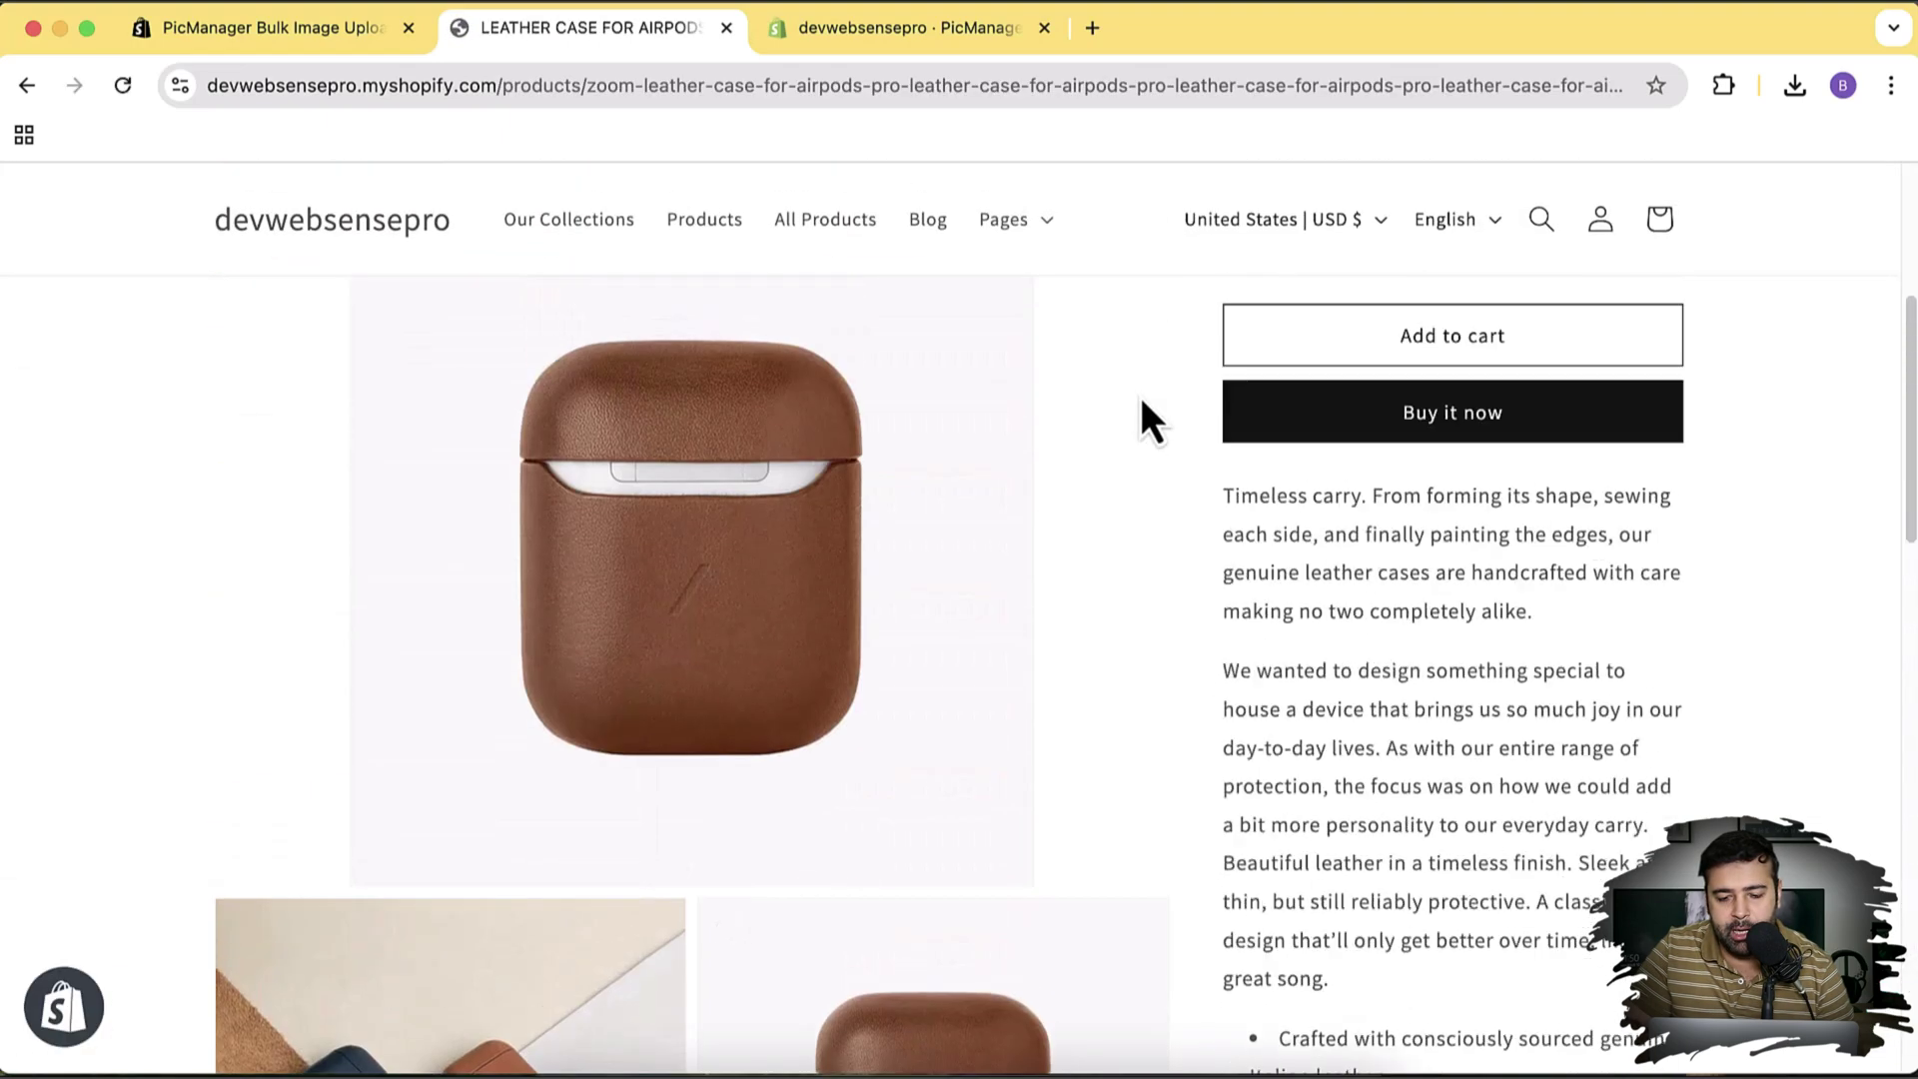
click(28, 86)
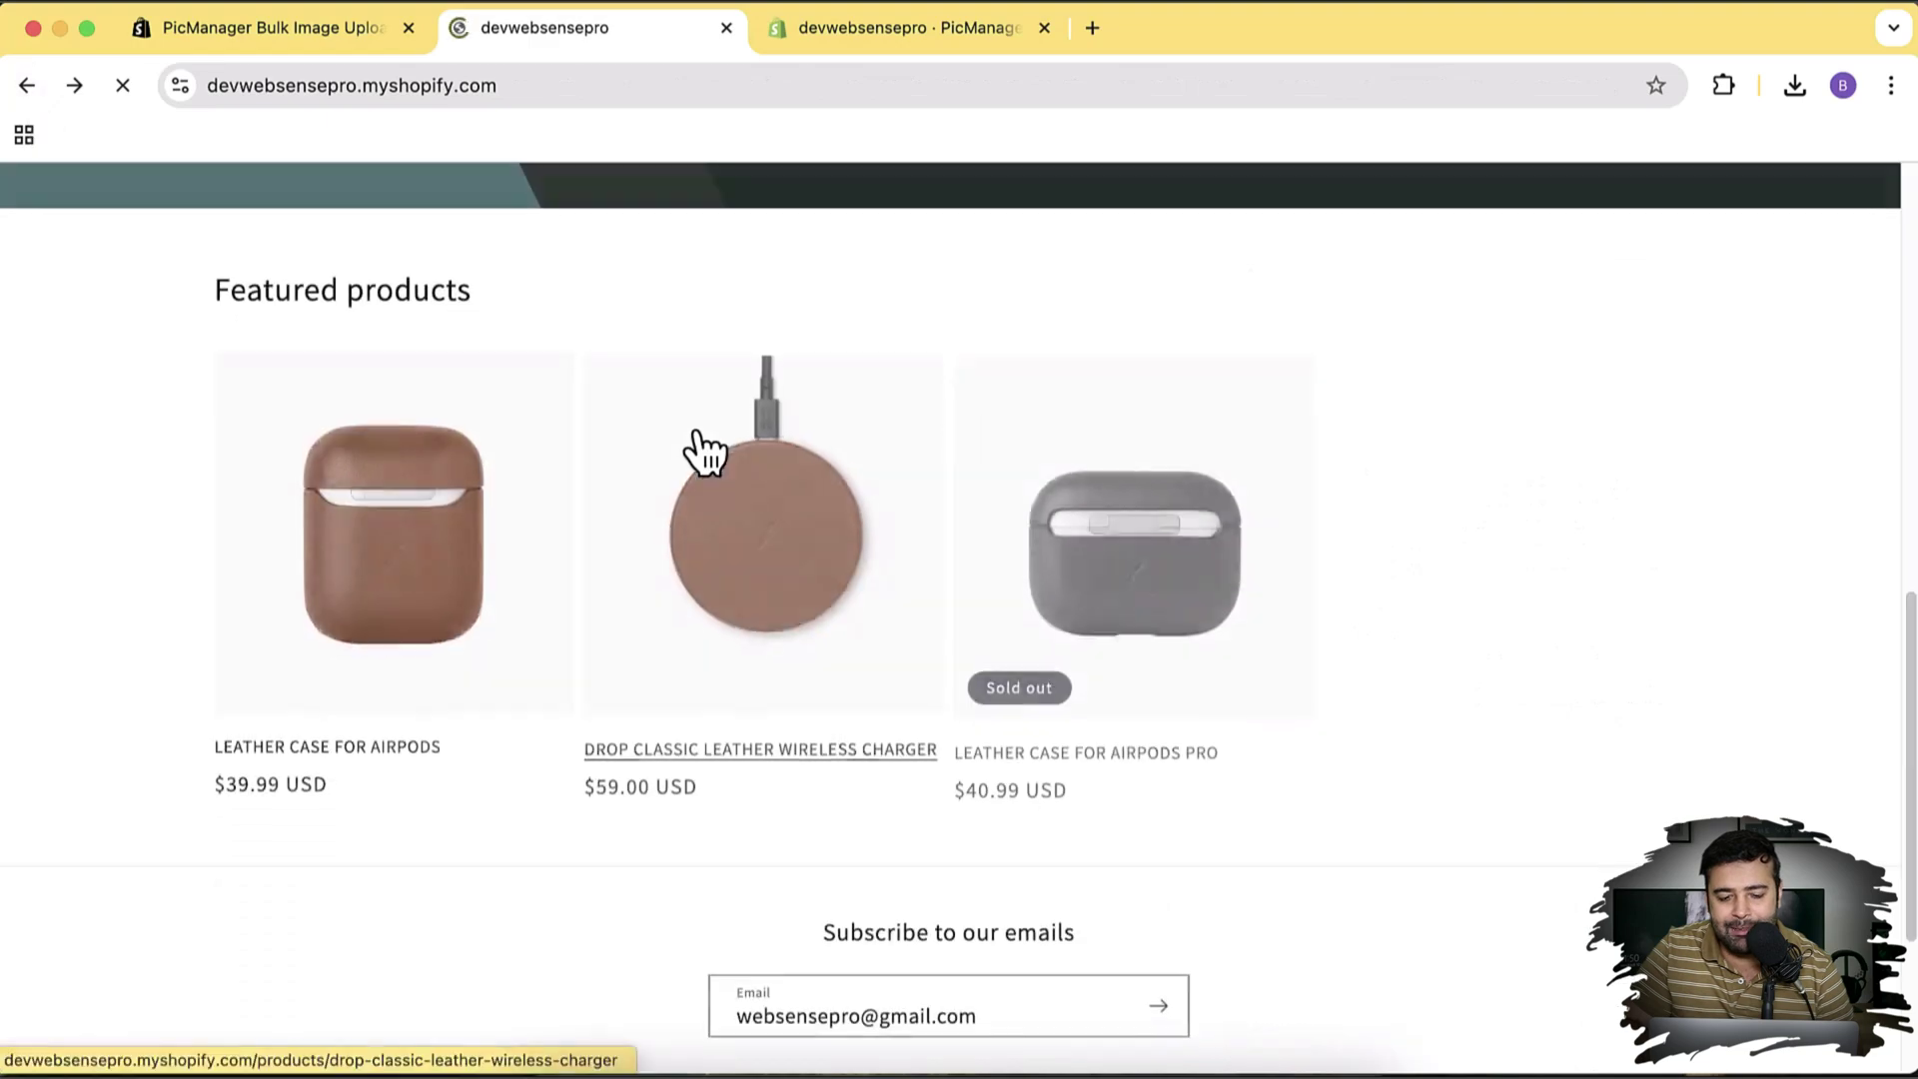
Check the replaced images on the Drop Classic Leather Wireless Charger page
click(817, 575)
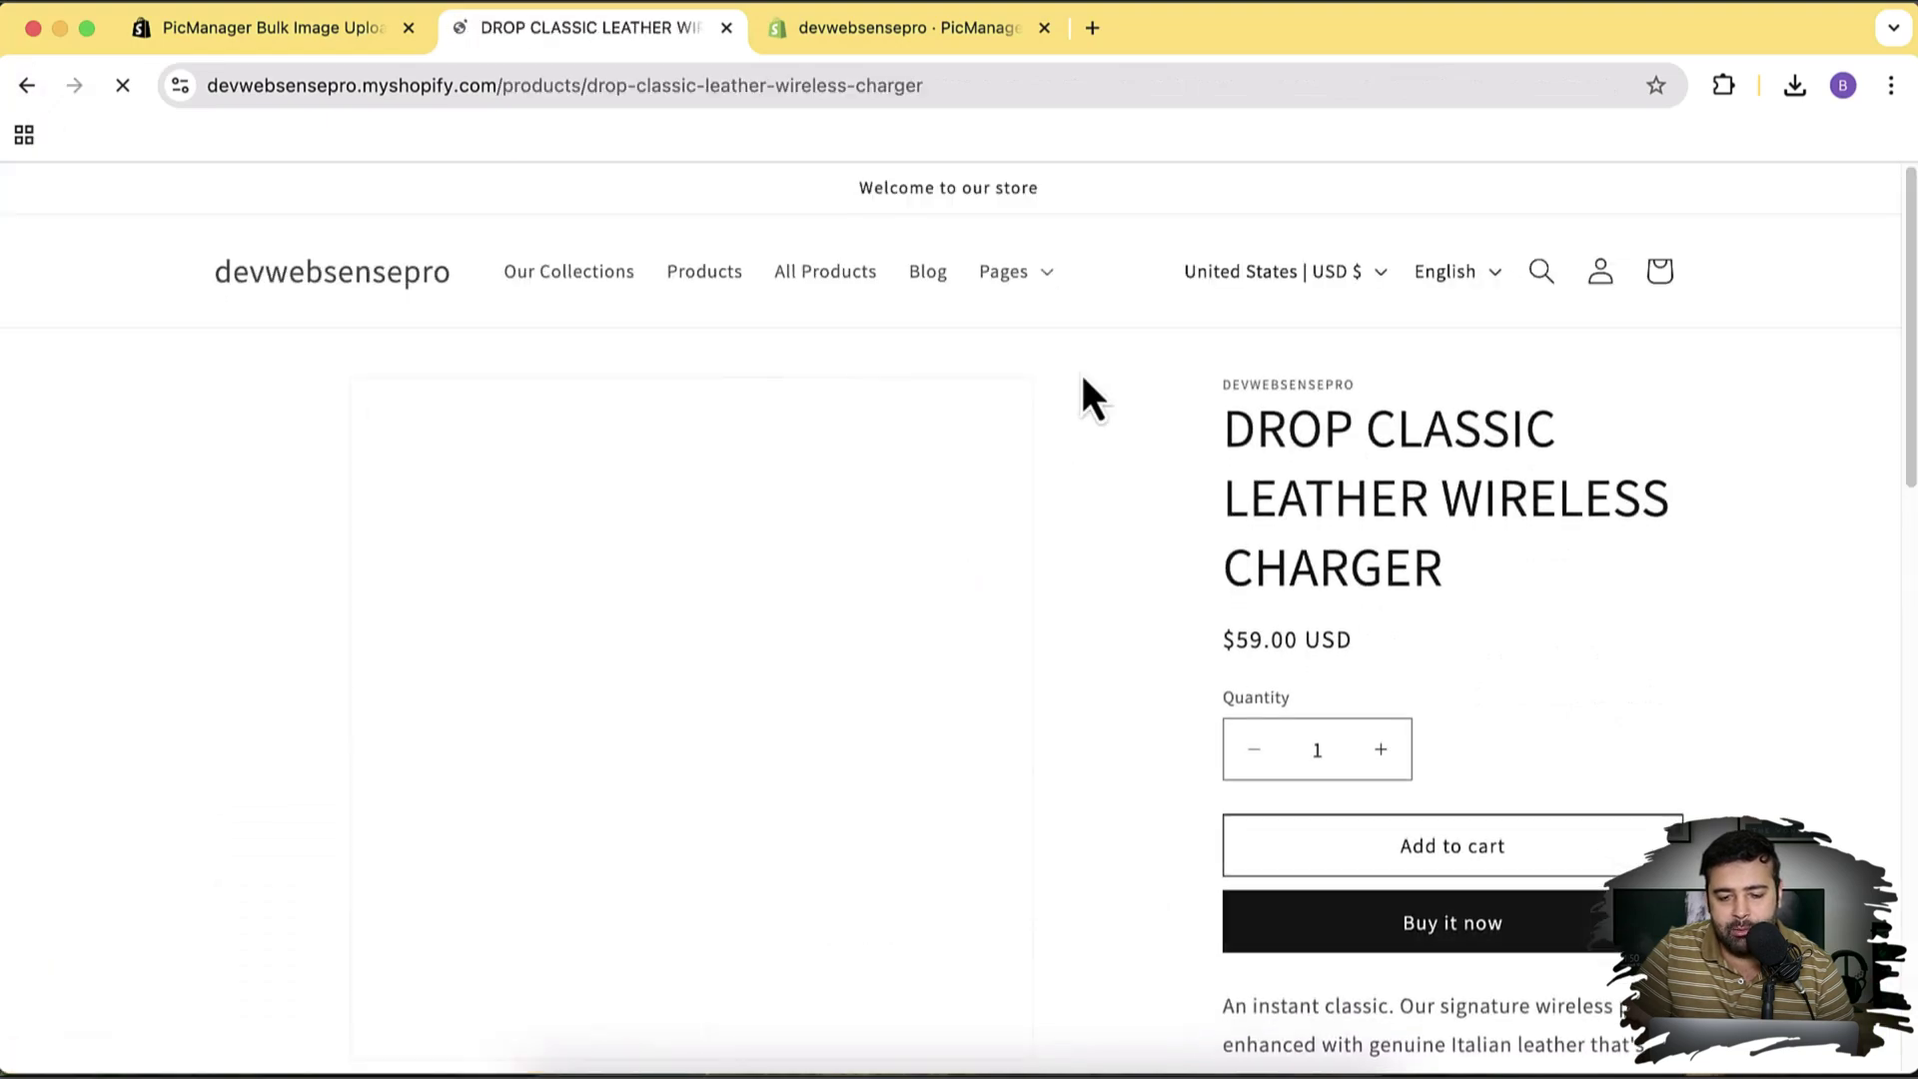
scroll(1081, 370, down, 5)
scroll(1089, 390, down, 5)
scroll(1092, 394, up, 15)
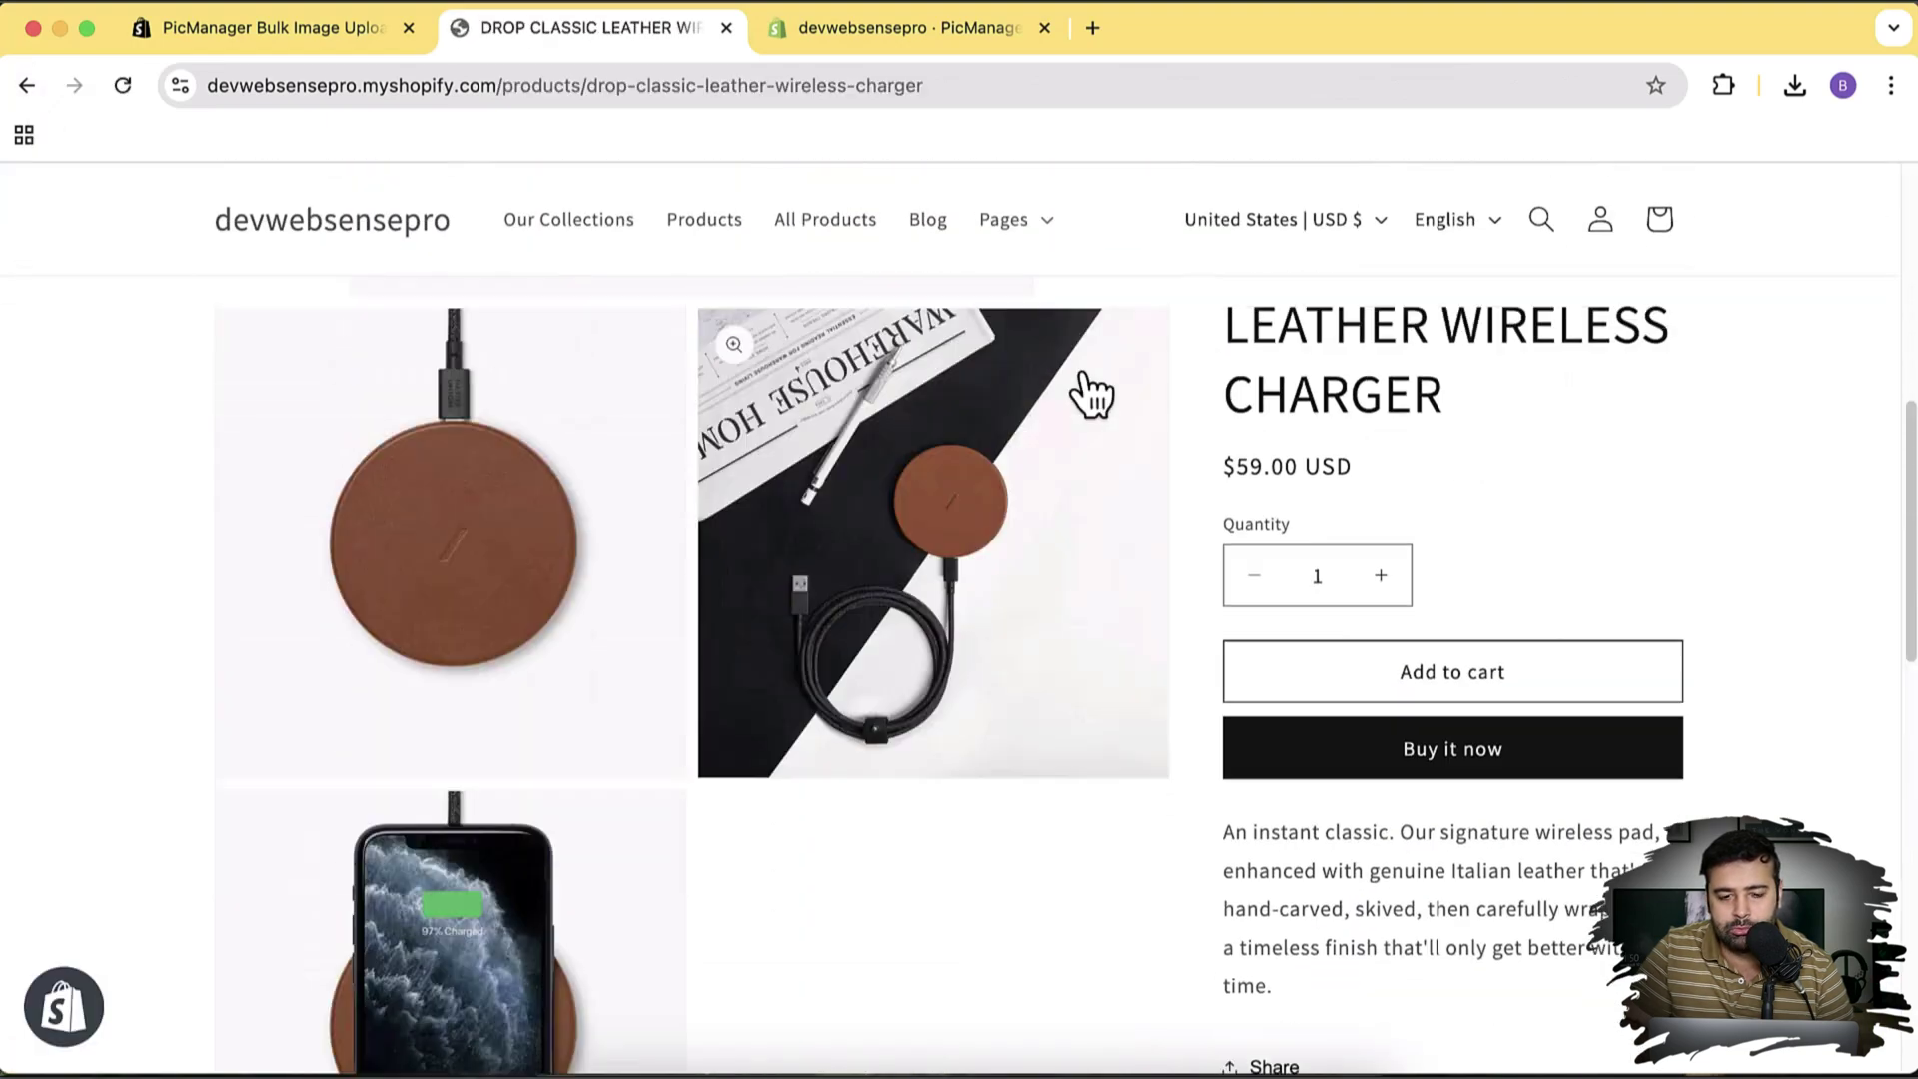
Return to PicManager's Upload Images page and switch the assignment mode to Manual assign
click(845, 29)
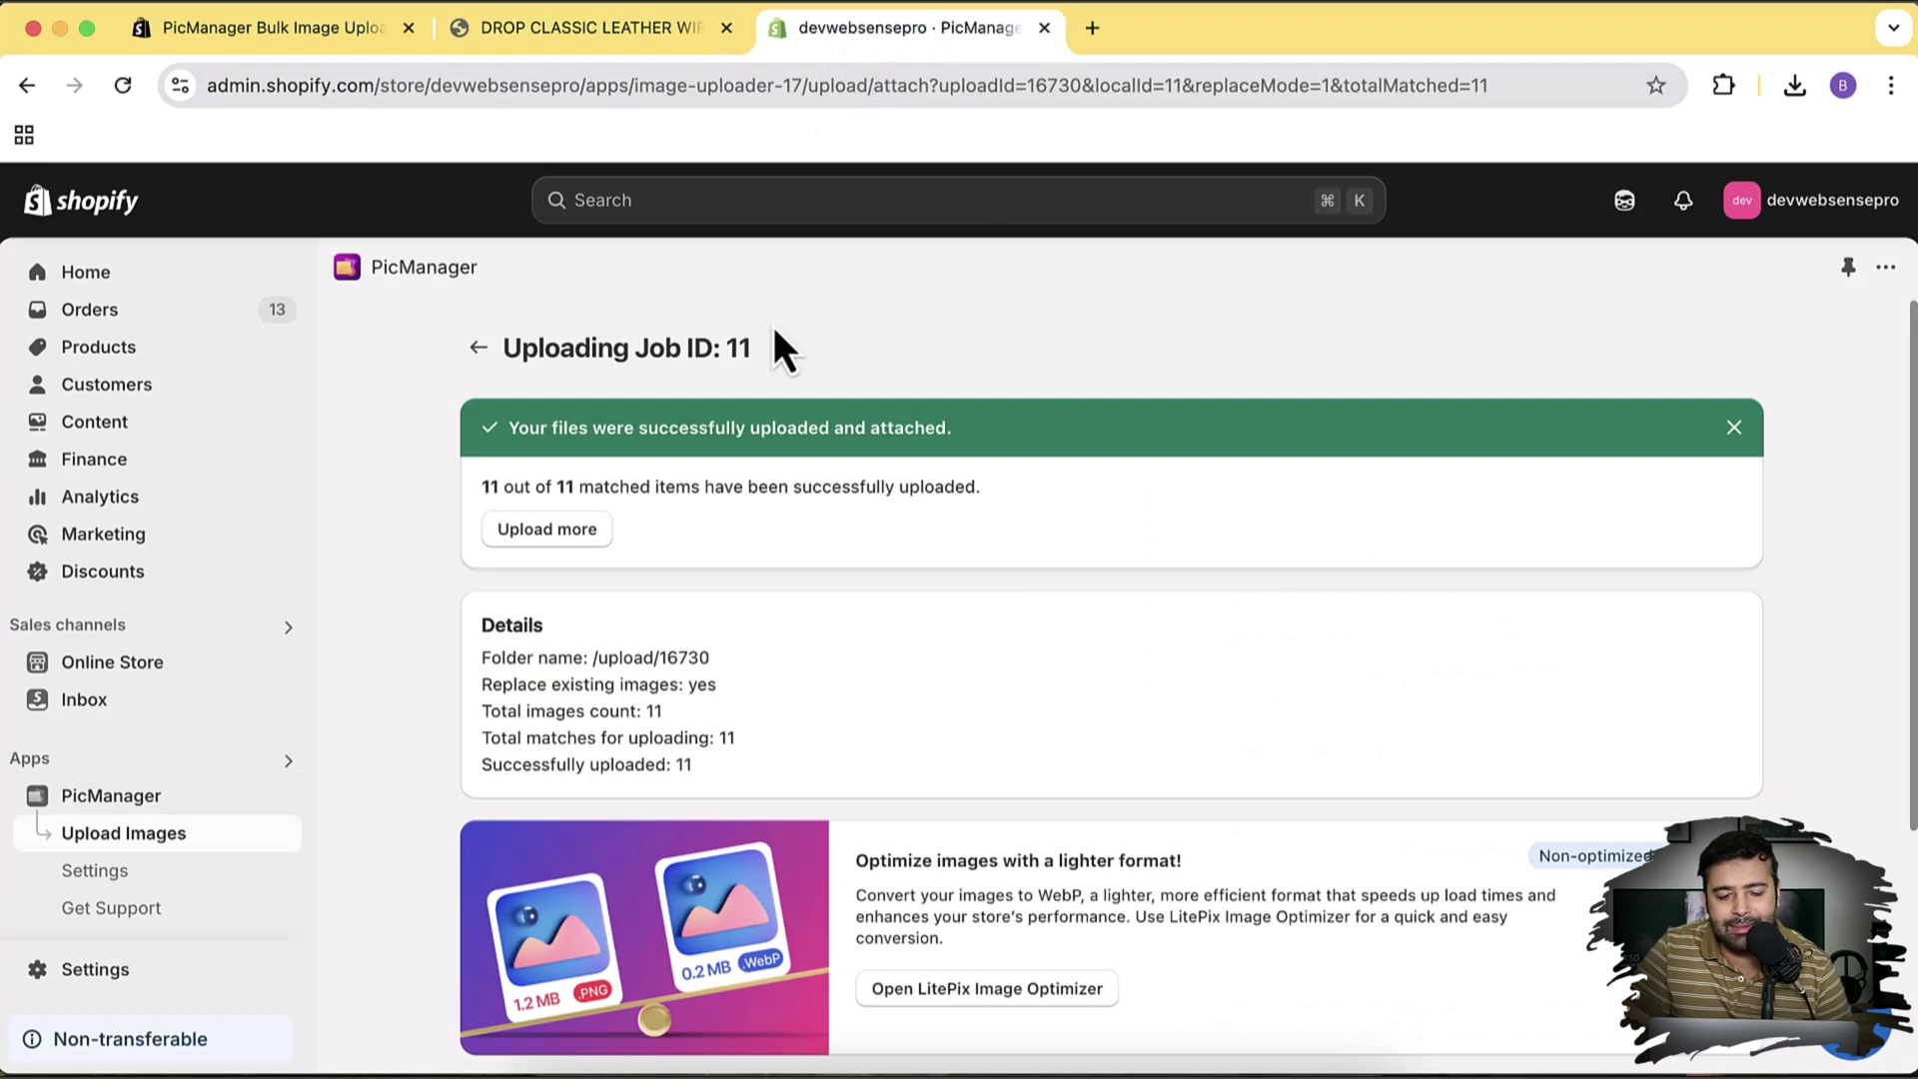
click(479, 350)
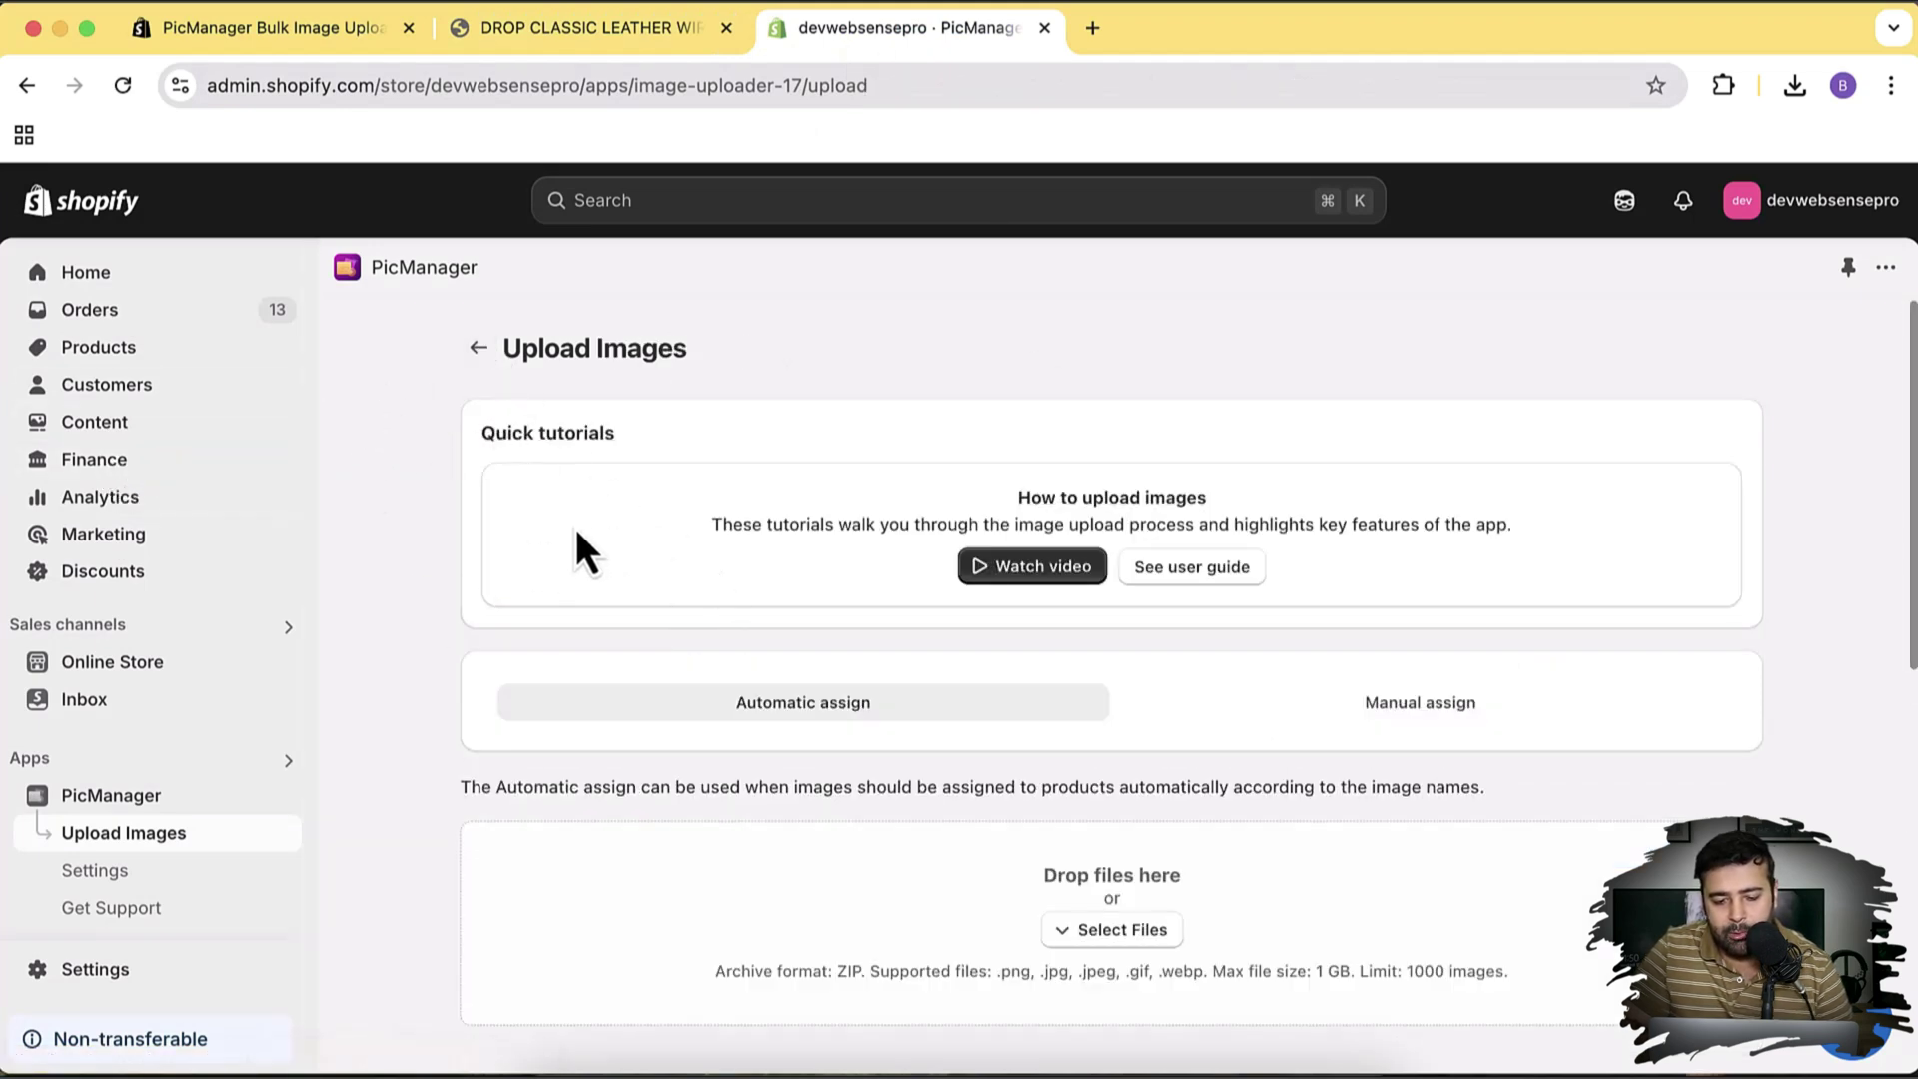
scroll(1599, 540, down, 3)
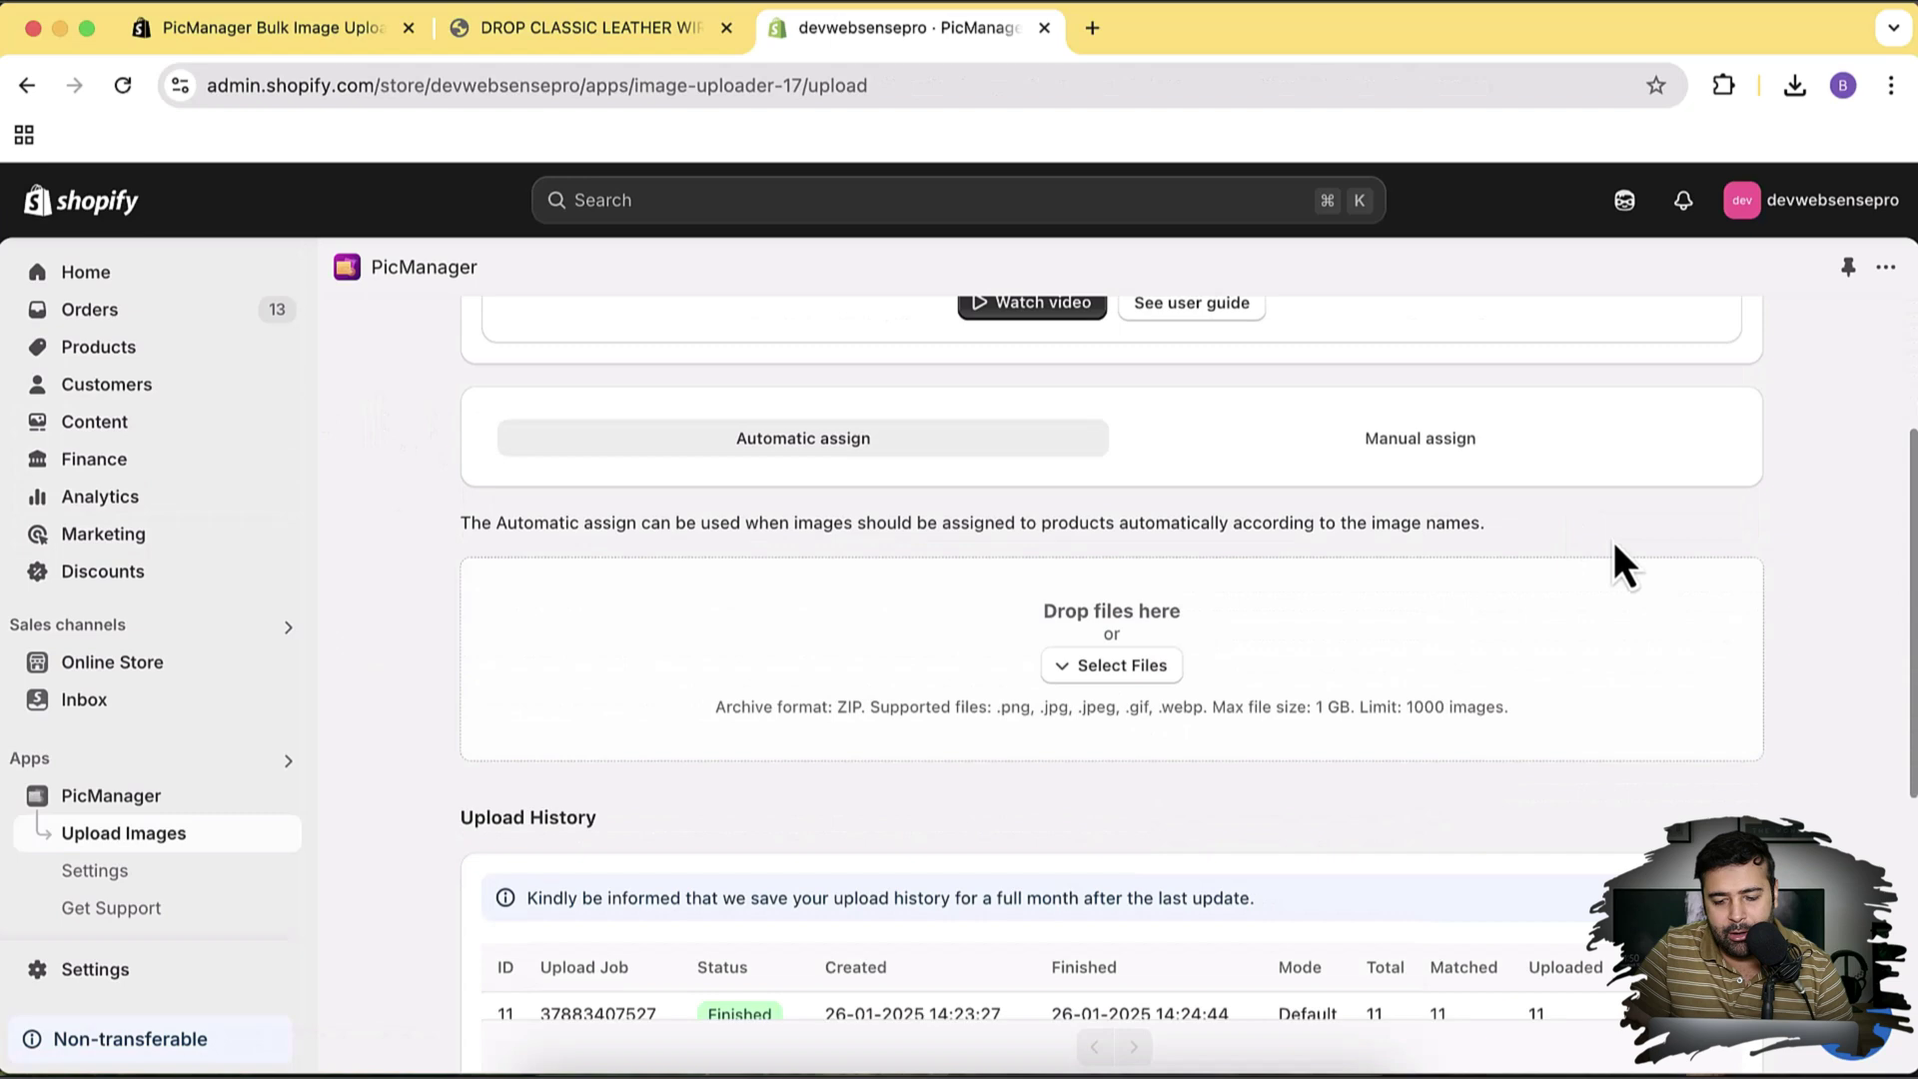
click(1395, 439)
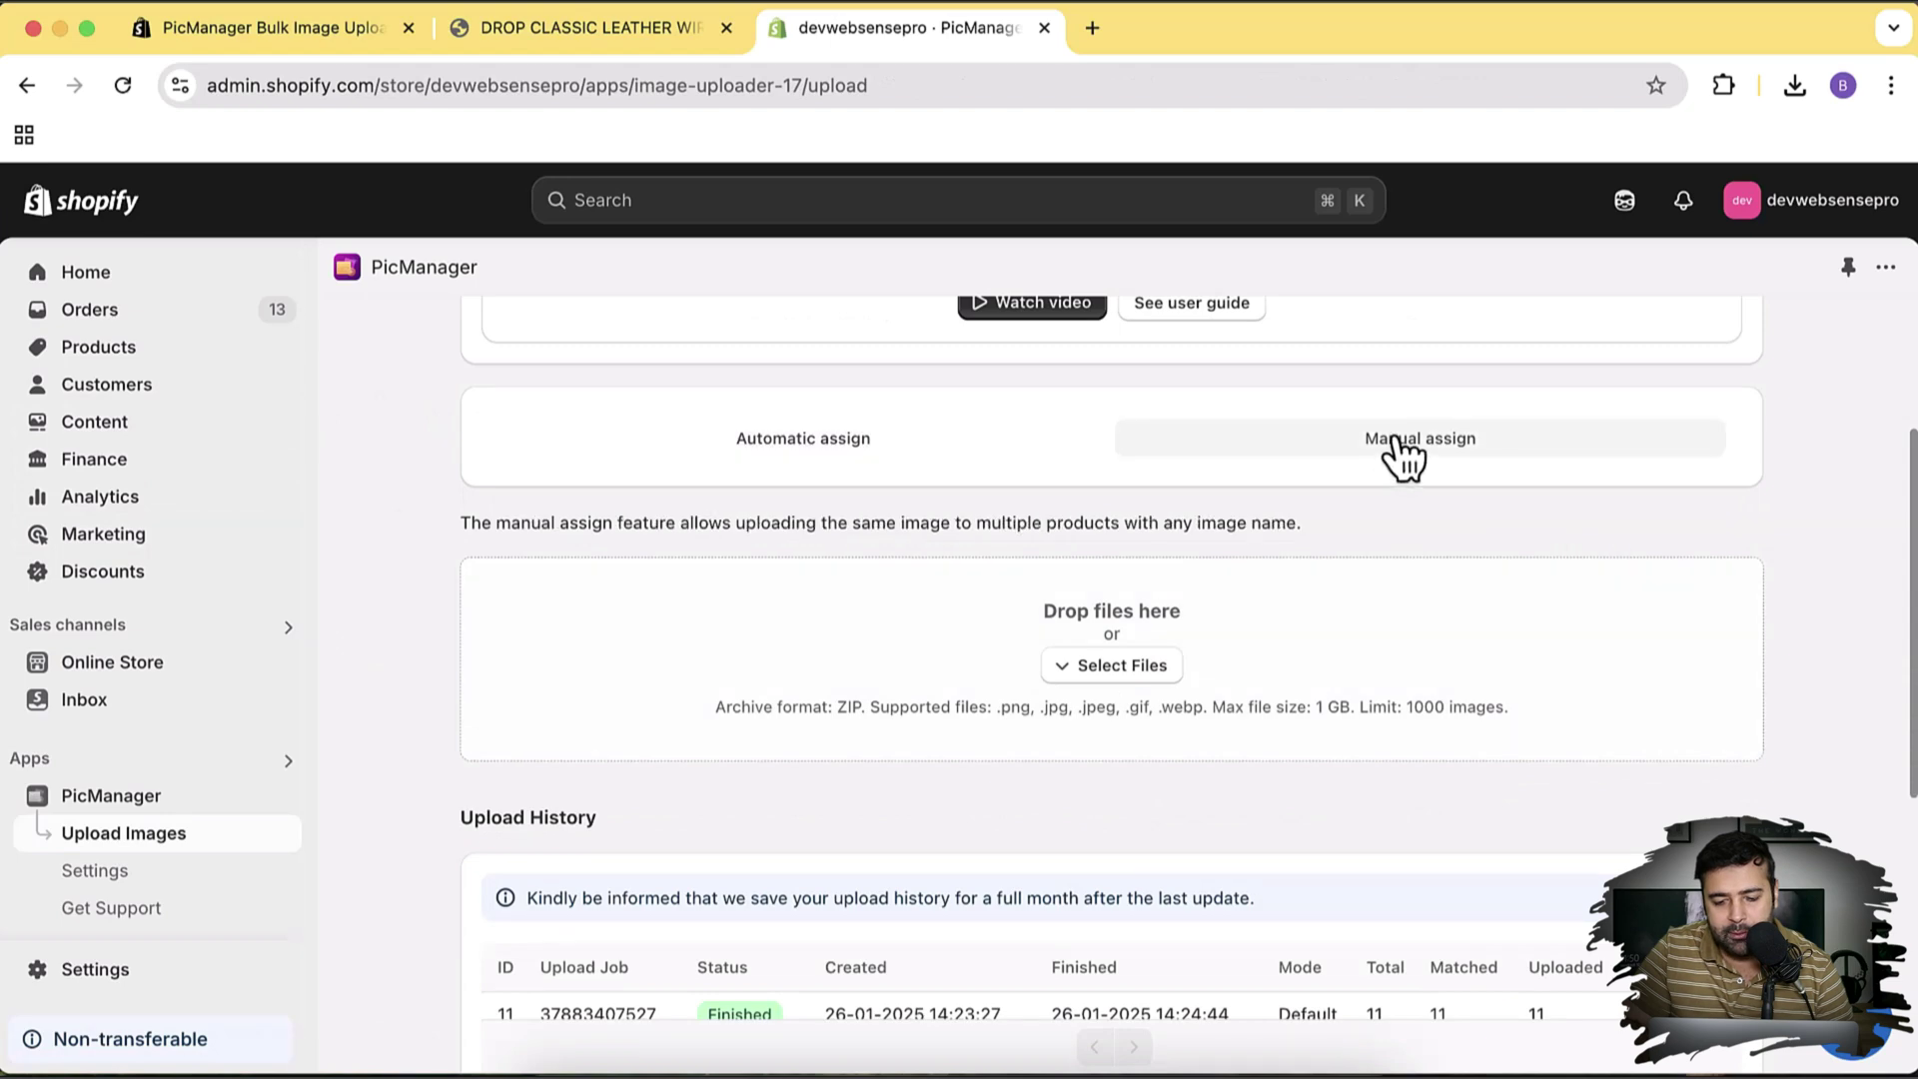
Add all images from the Product Titles folder for manual assignment and start uploading them
click(1114, 666)
click(1105, 739)
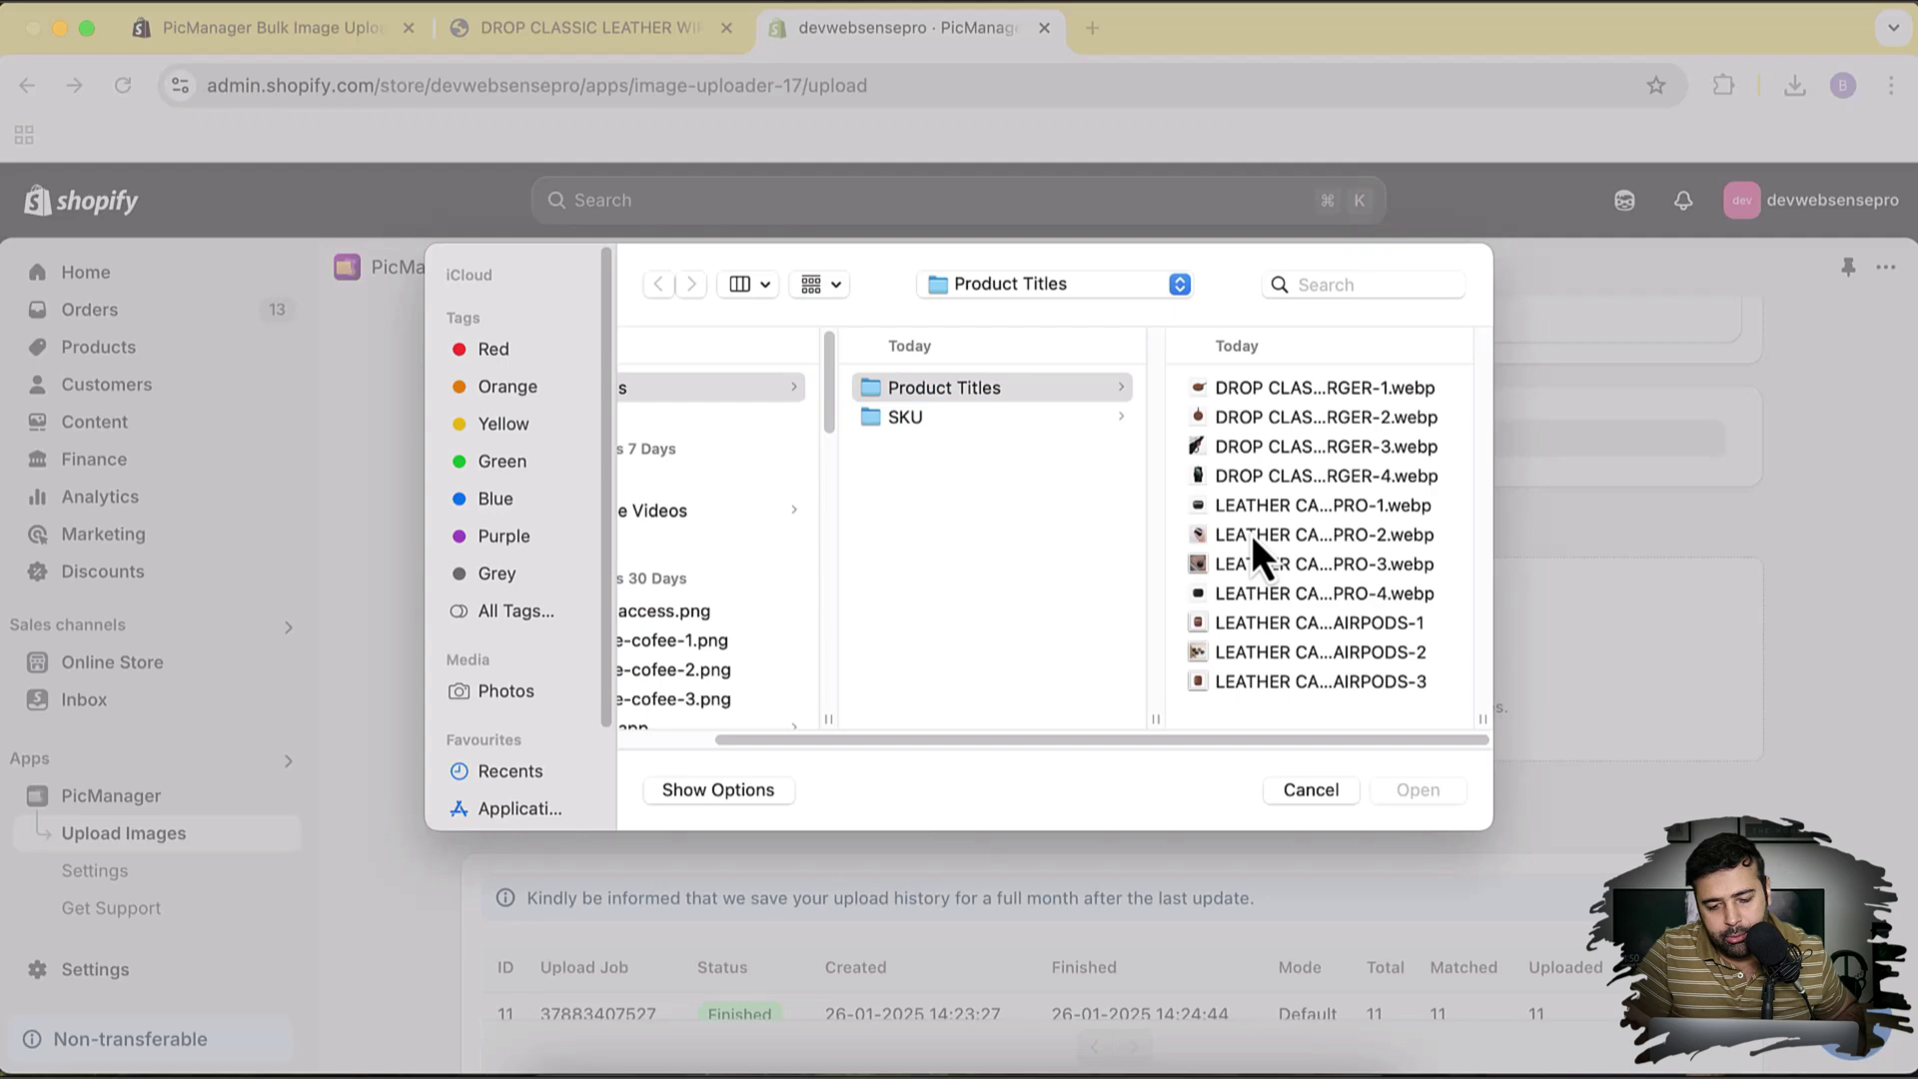
click(1252, 536)
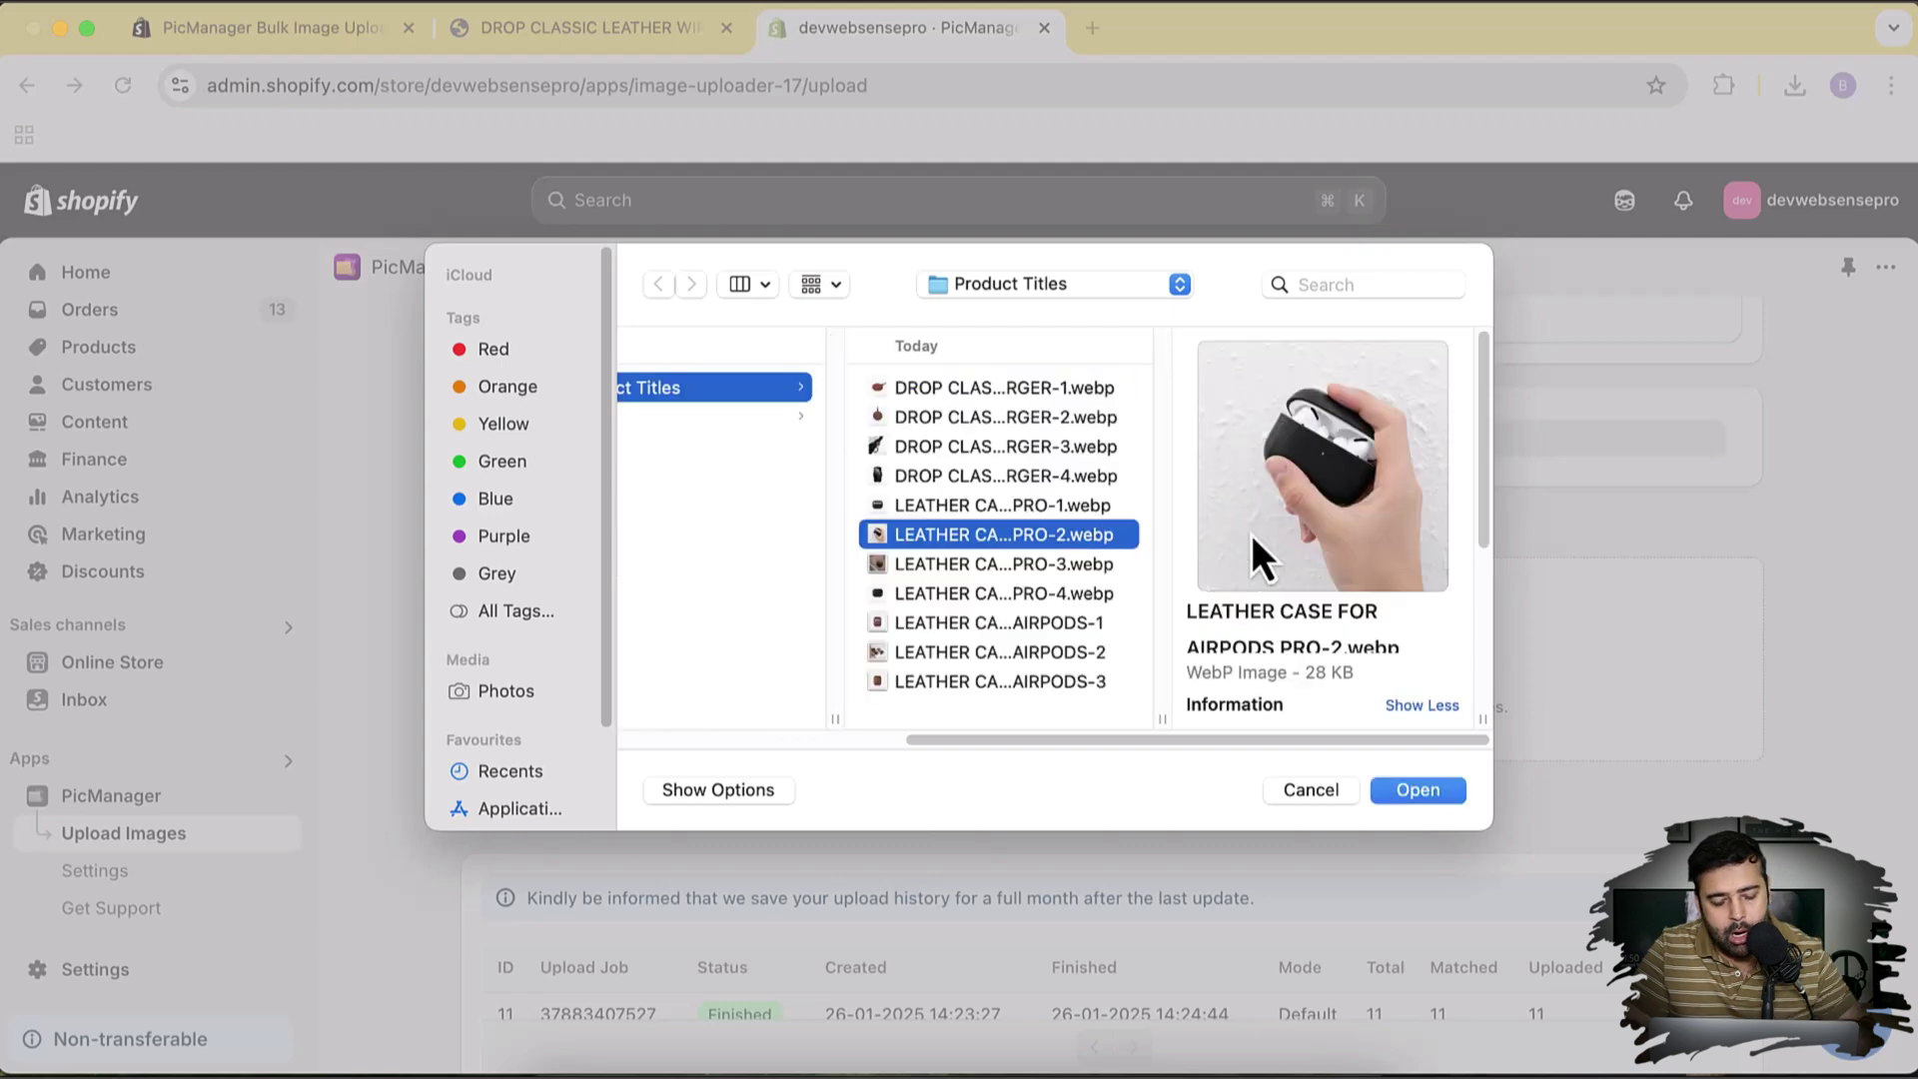
key(super+a)
key(Return)
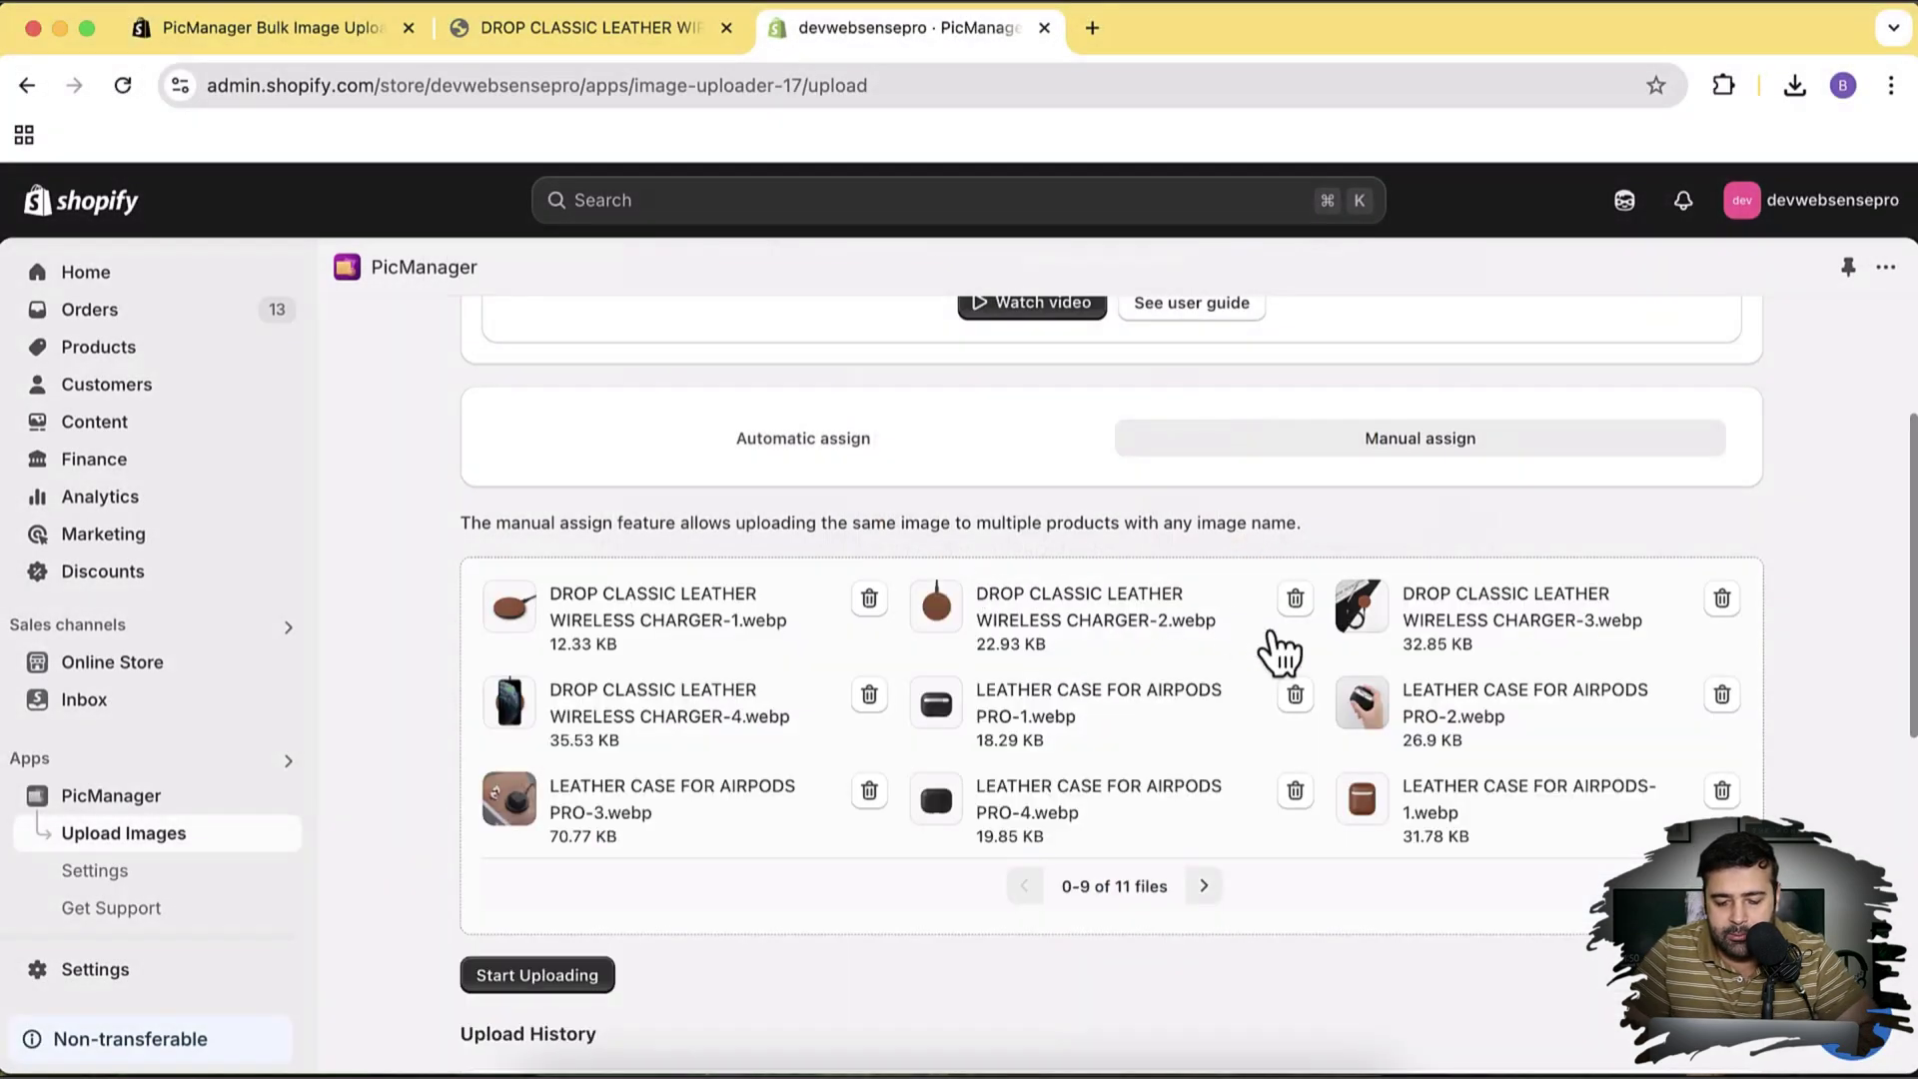
scroll(1299, 630, down, 3)
click(594, 809)
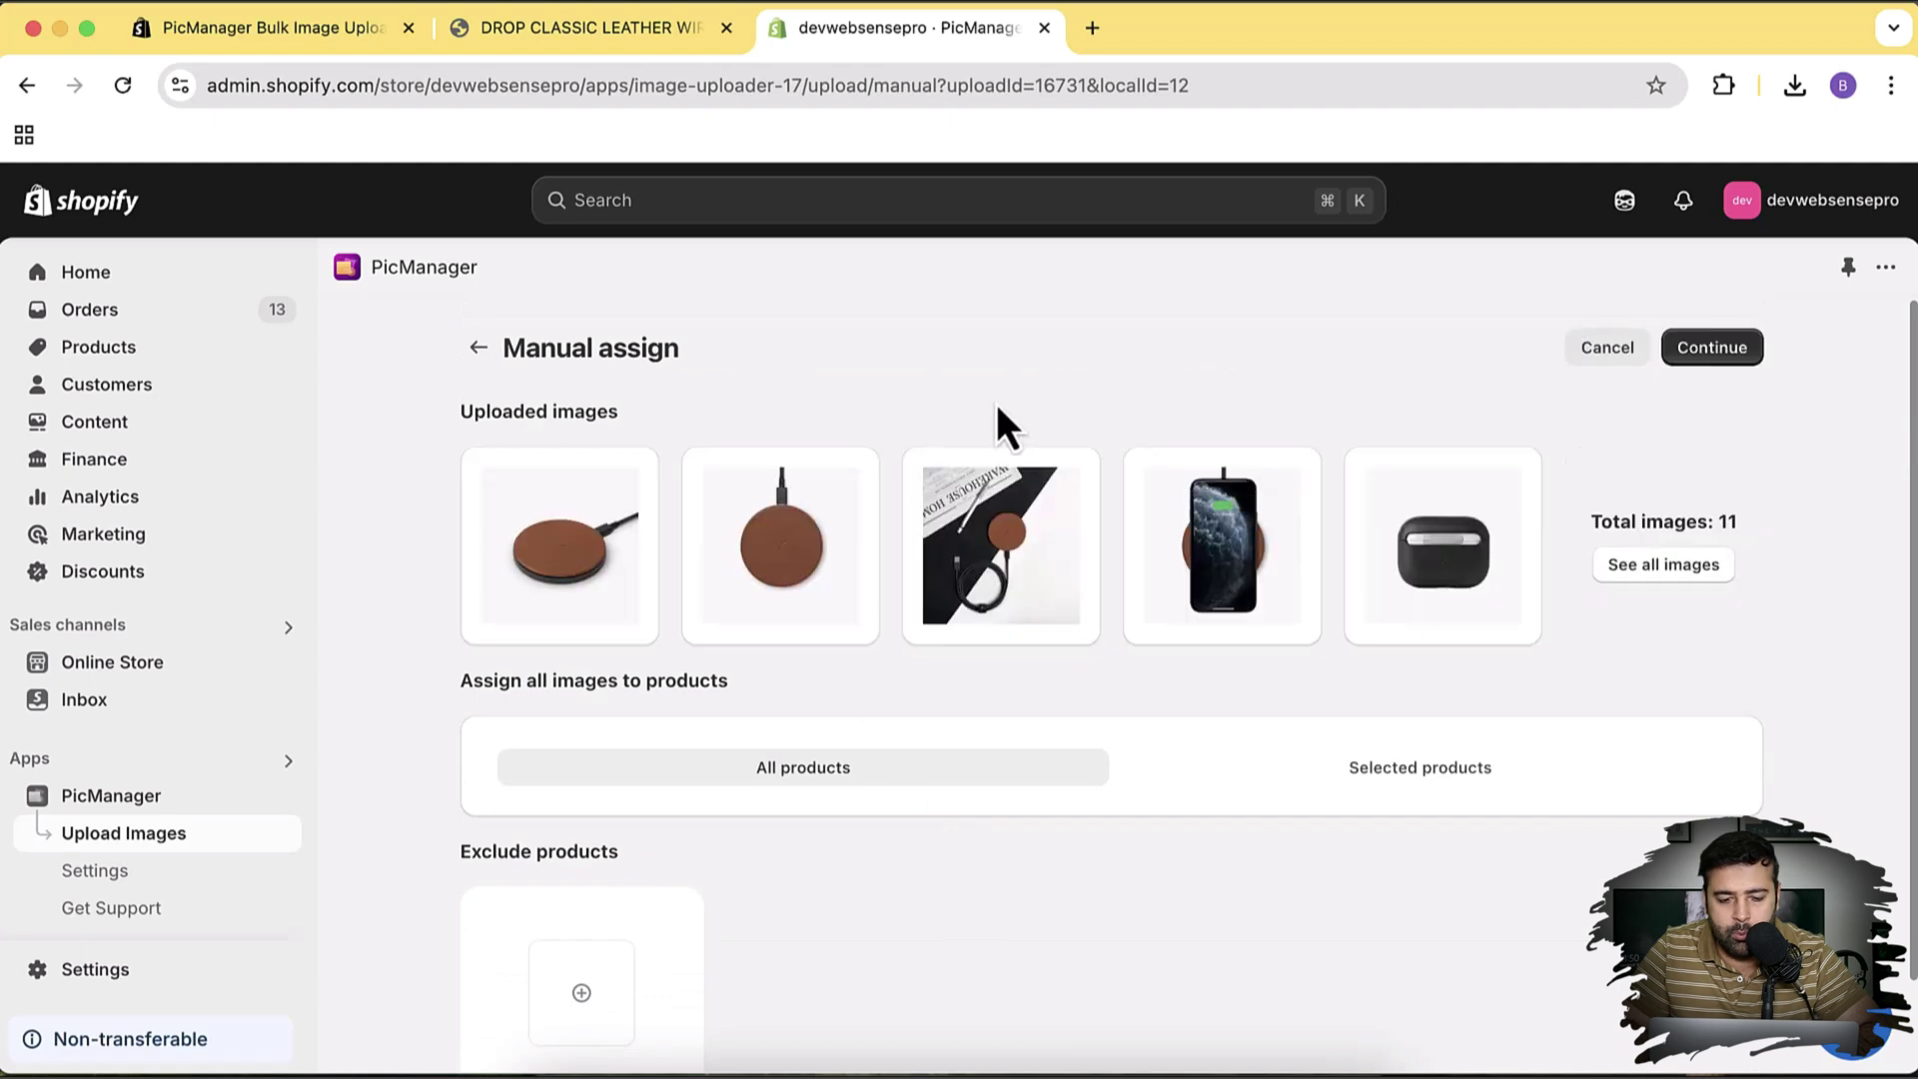
Return to the Drop Classic Leather Wireless Charger storefront page and inspect the main product image in the developer tools
click(650, 30)
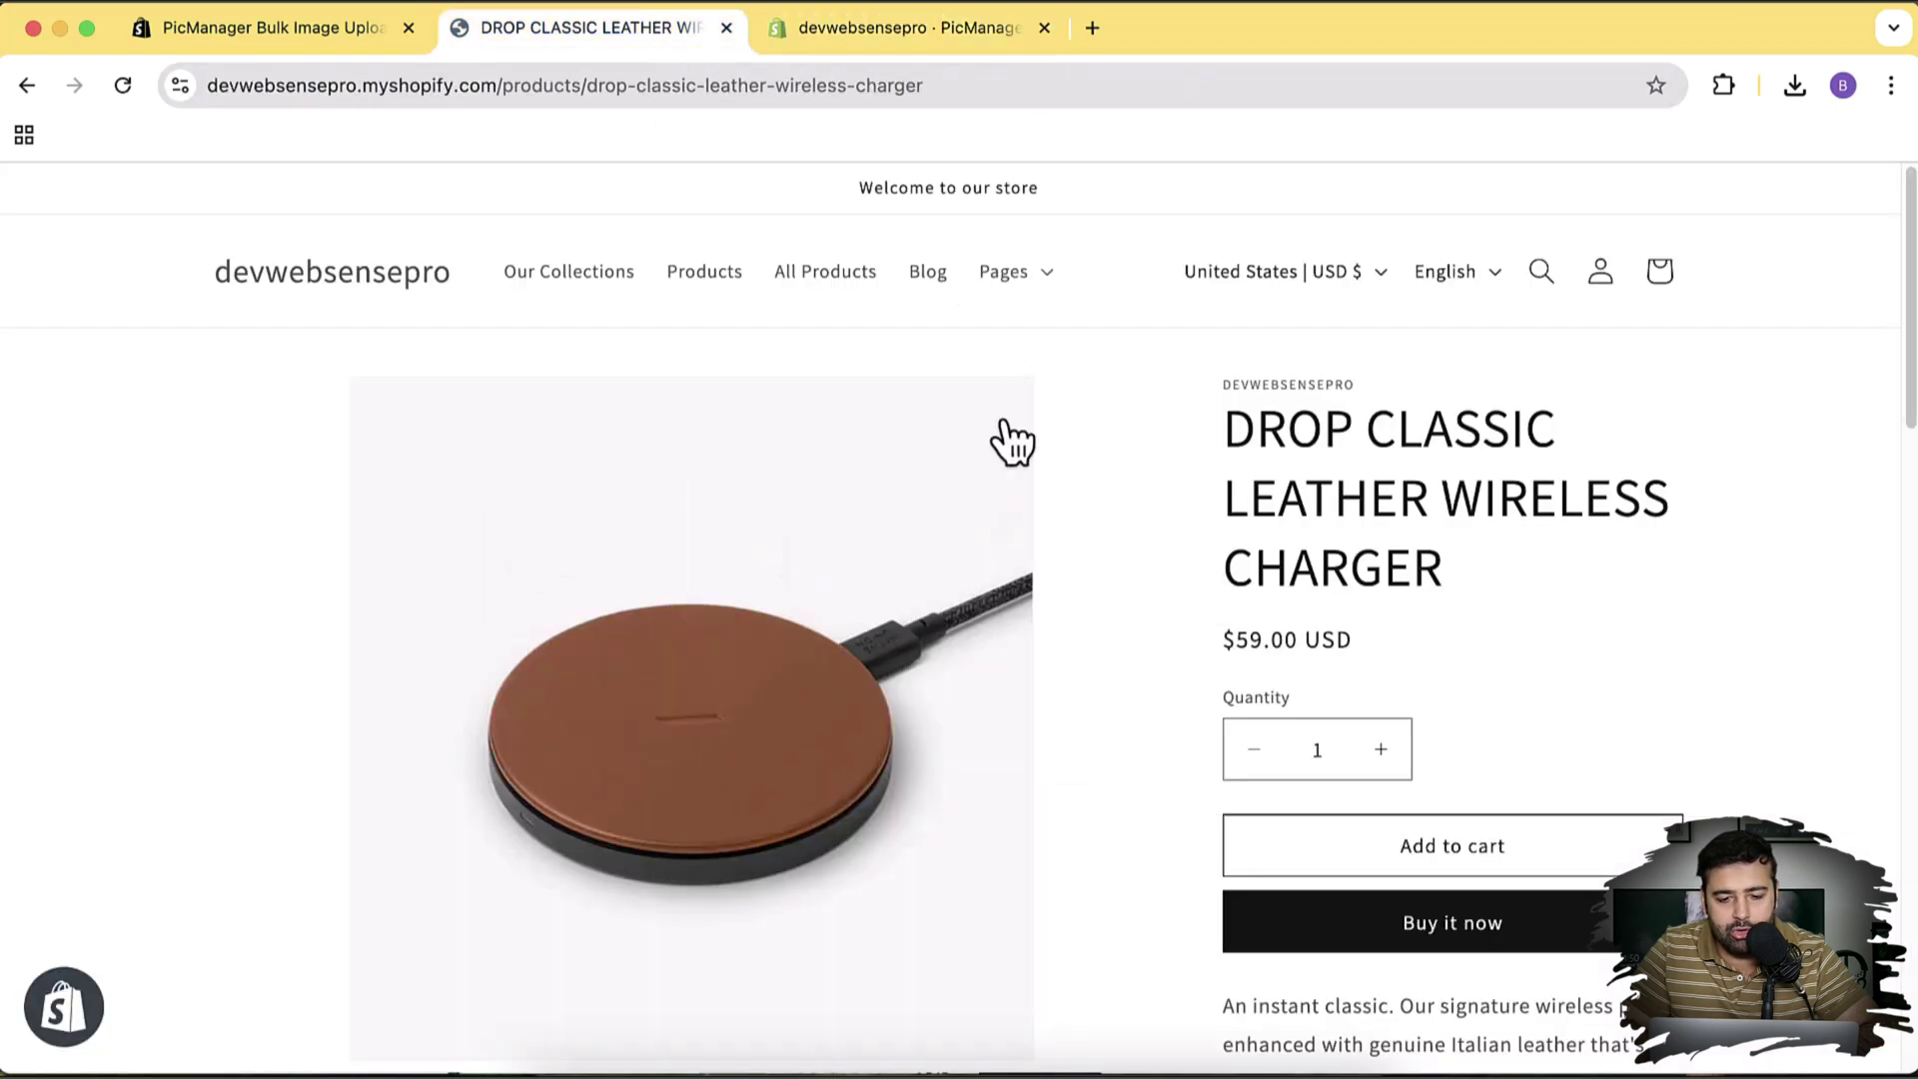
scroll(1174, 411, down, 5)
scroll(1174, 411, up, 1)
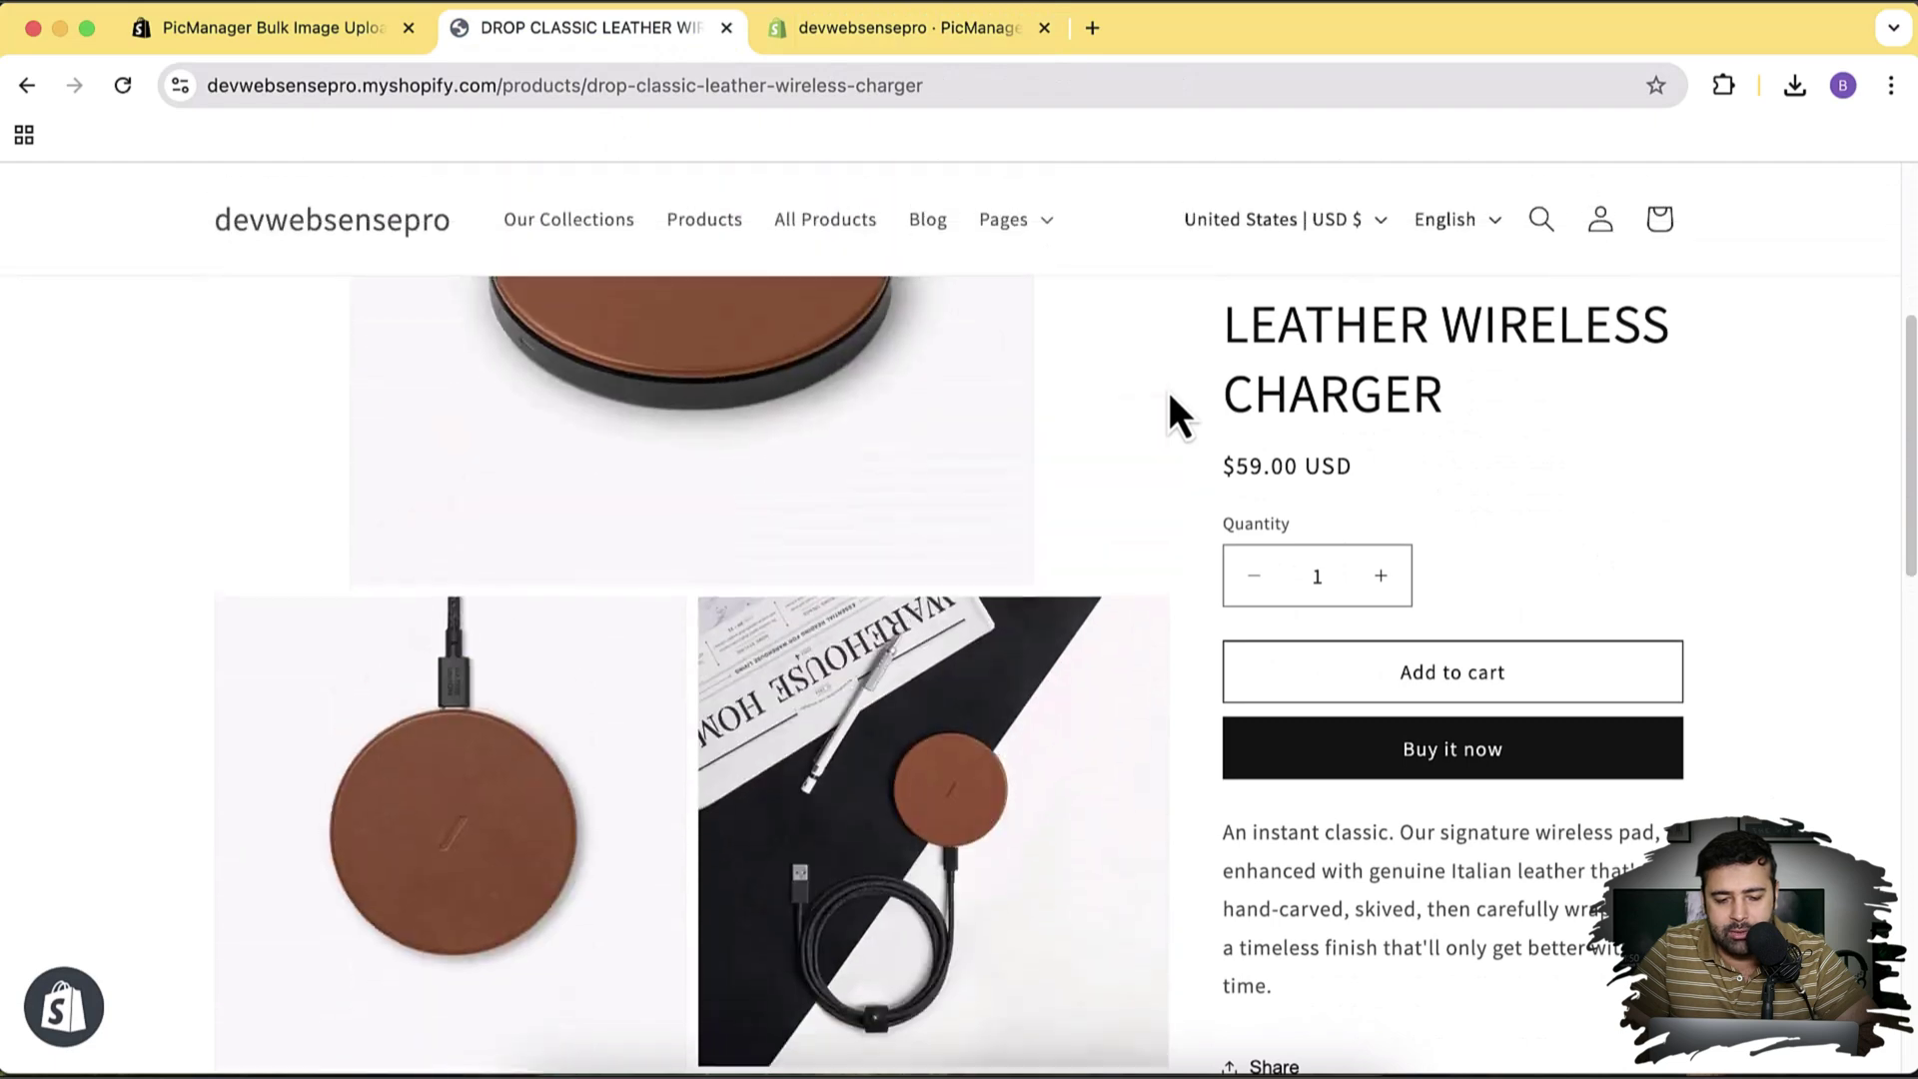
right_click(782, 445)
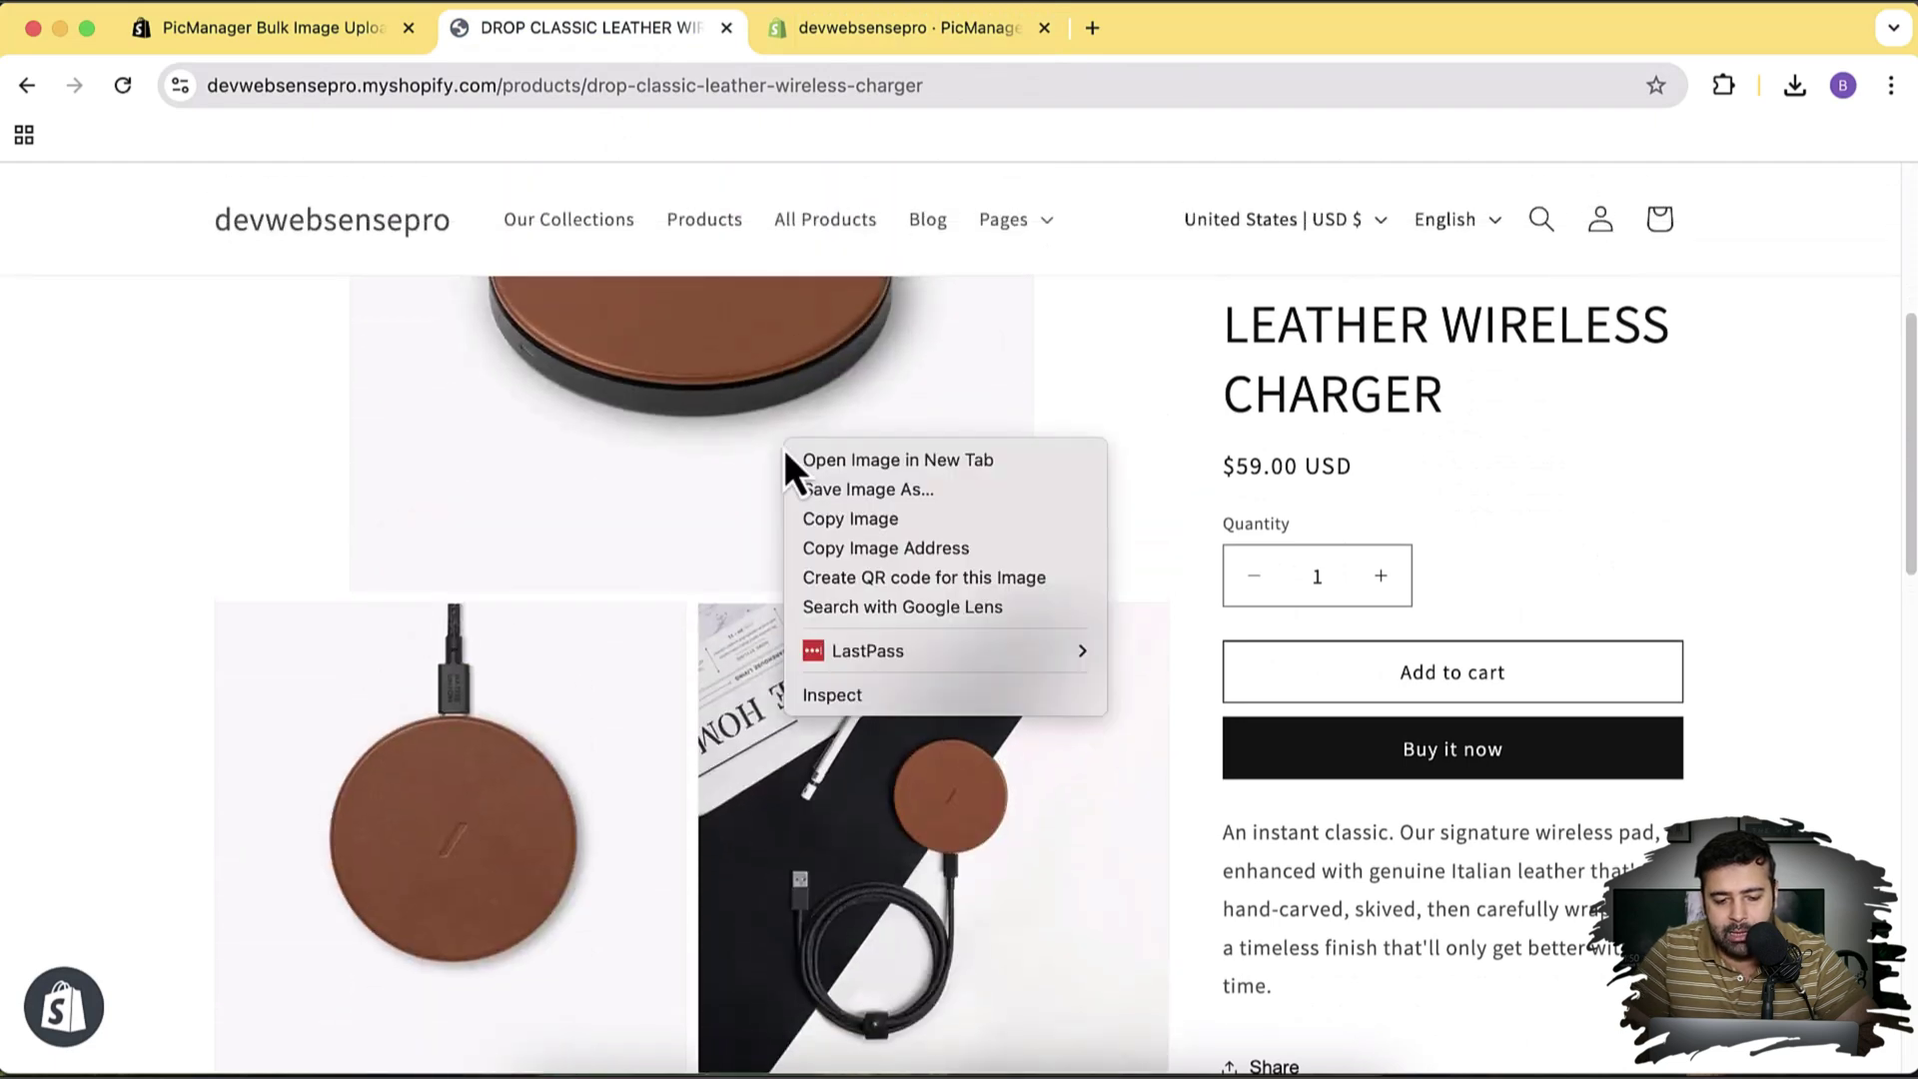
click(975, 596)
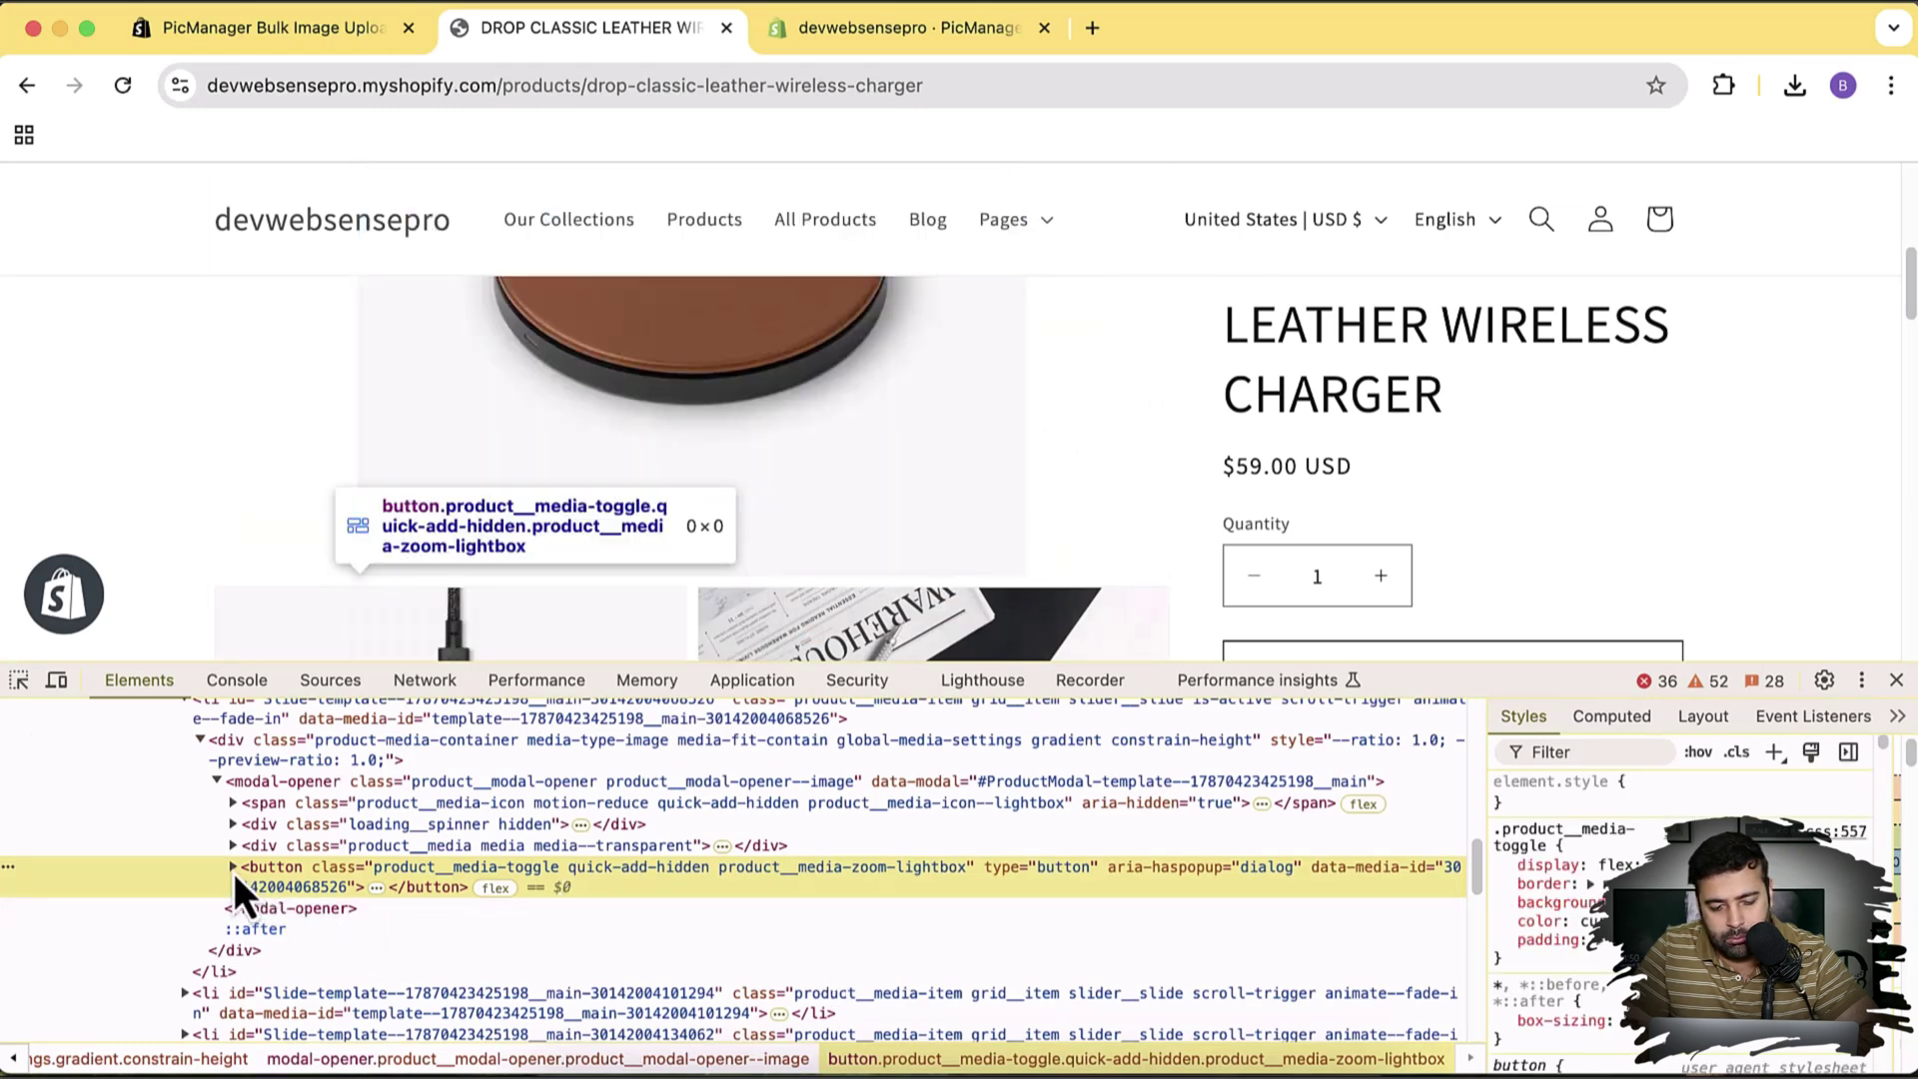
click(233, 870)
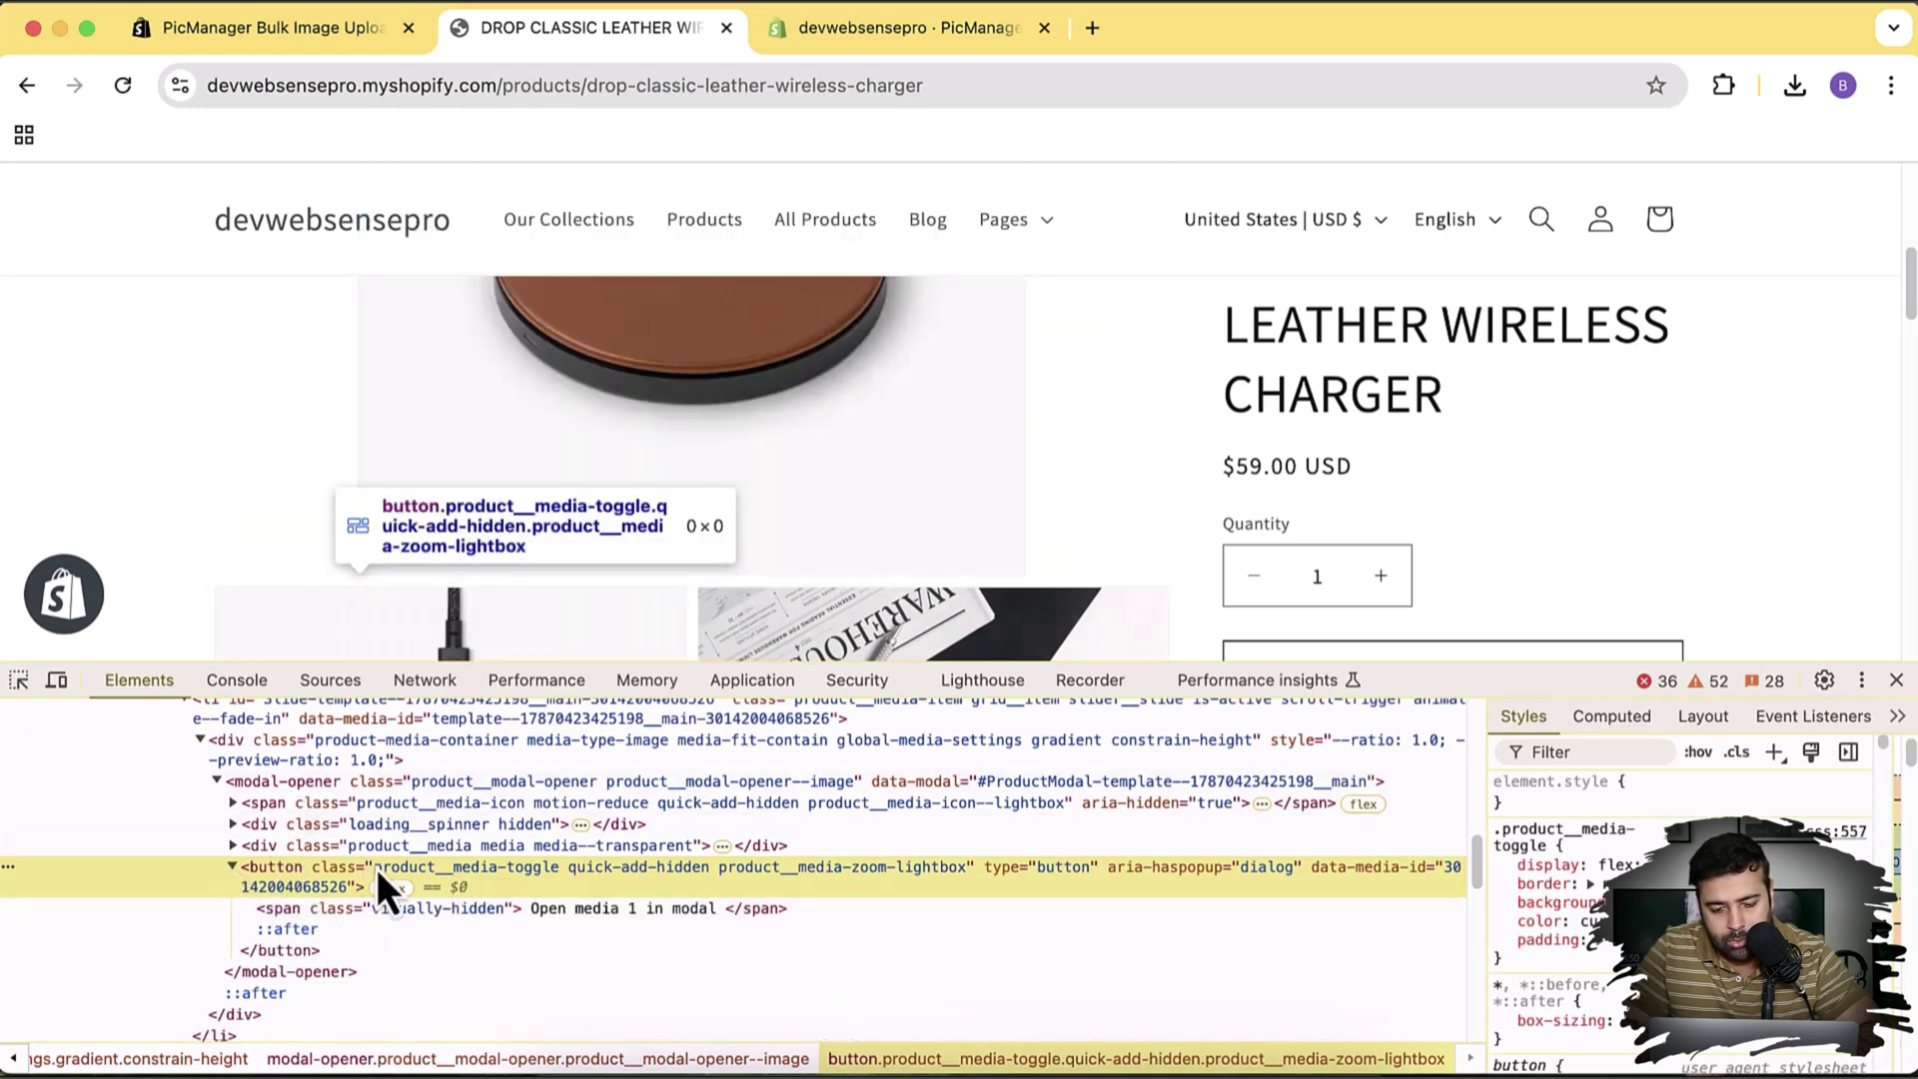
scroll(376, 868, up, 3)
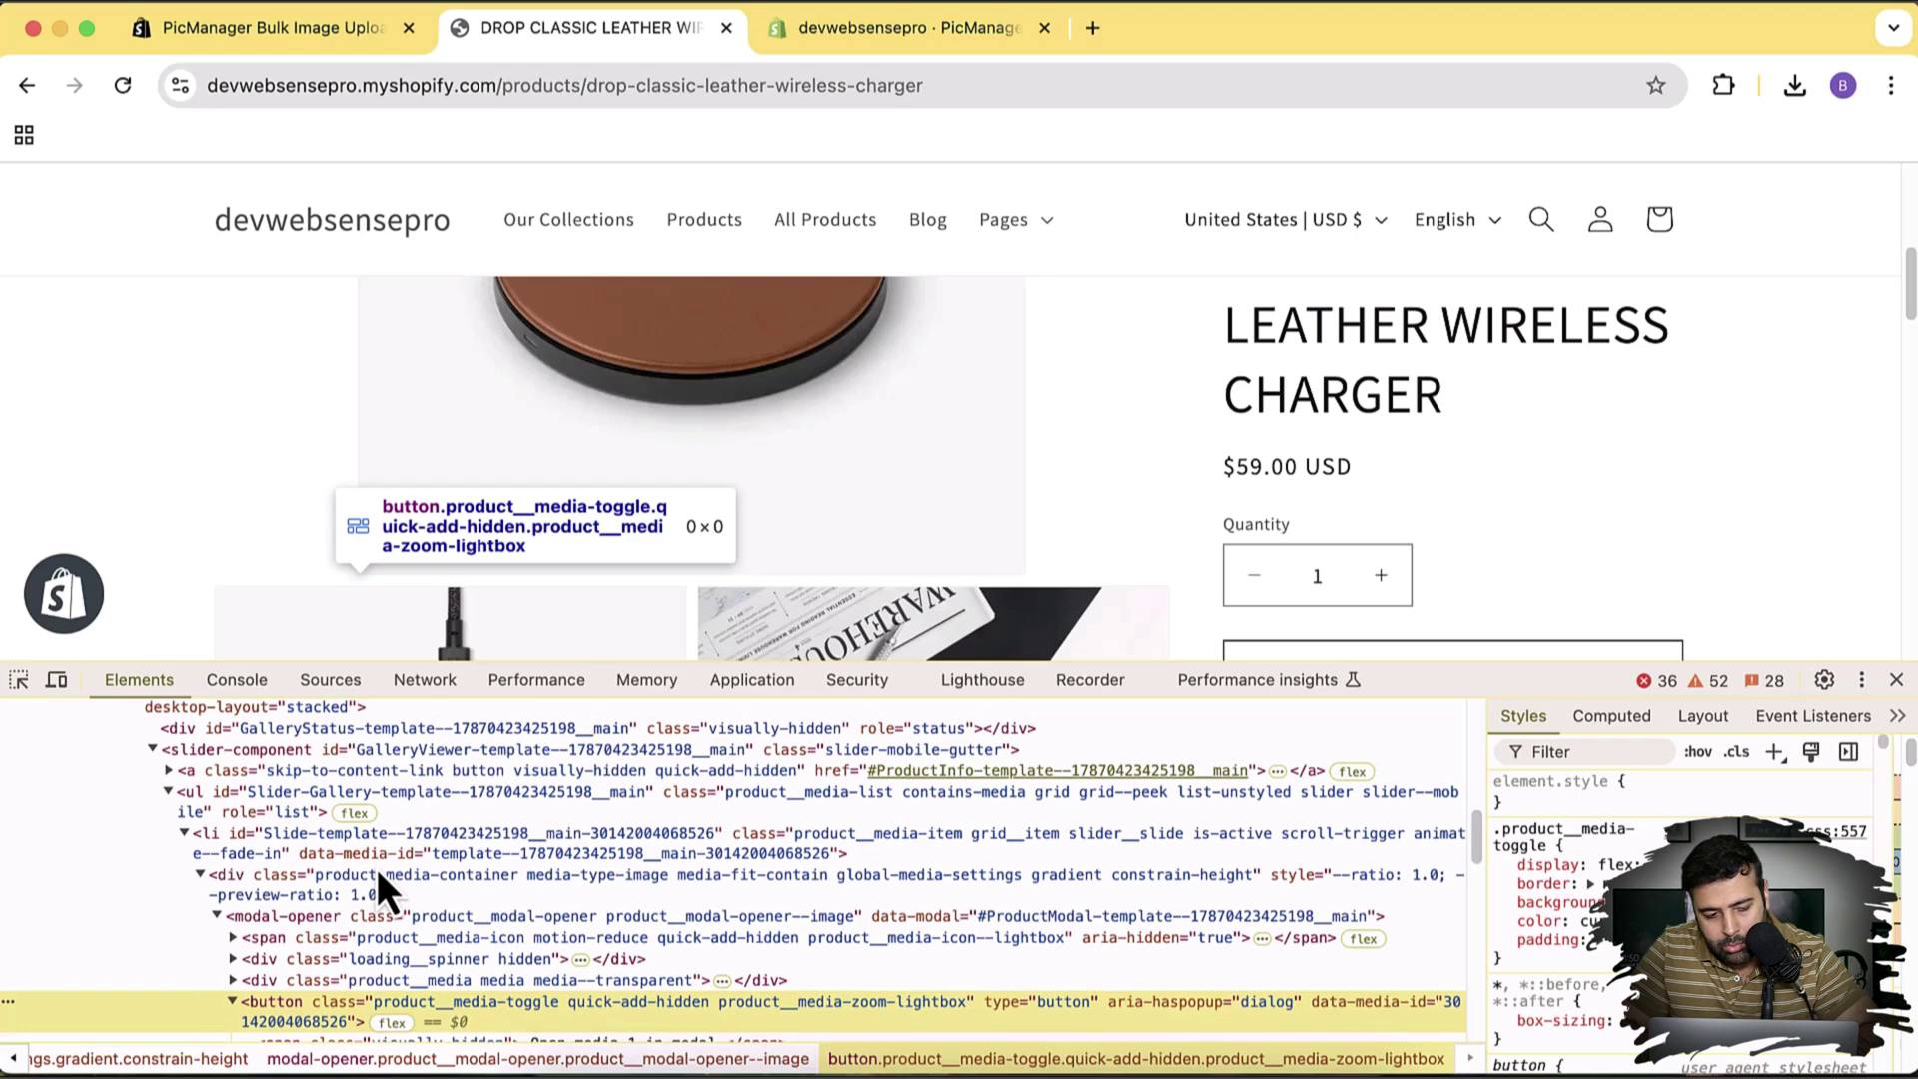
click(18, 680)
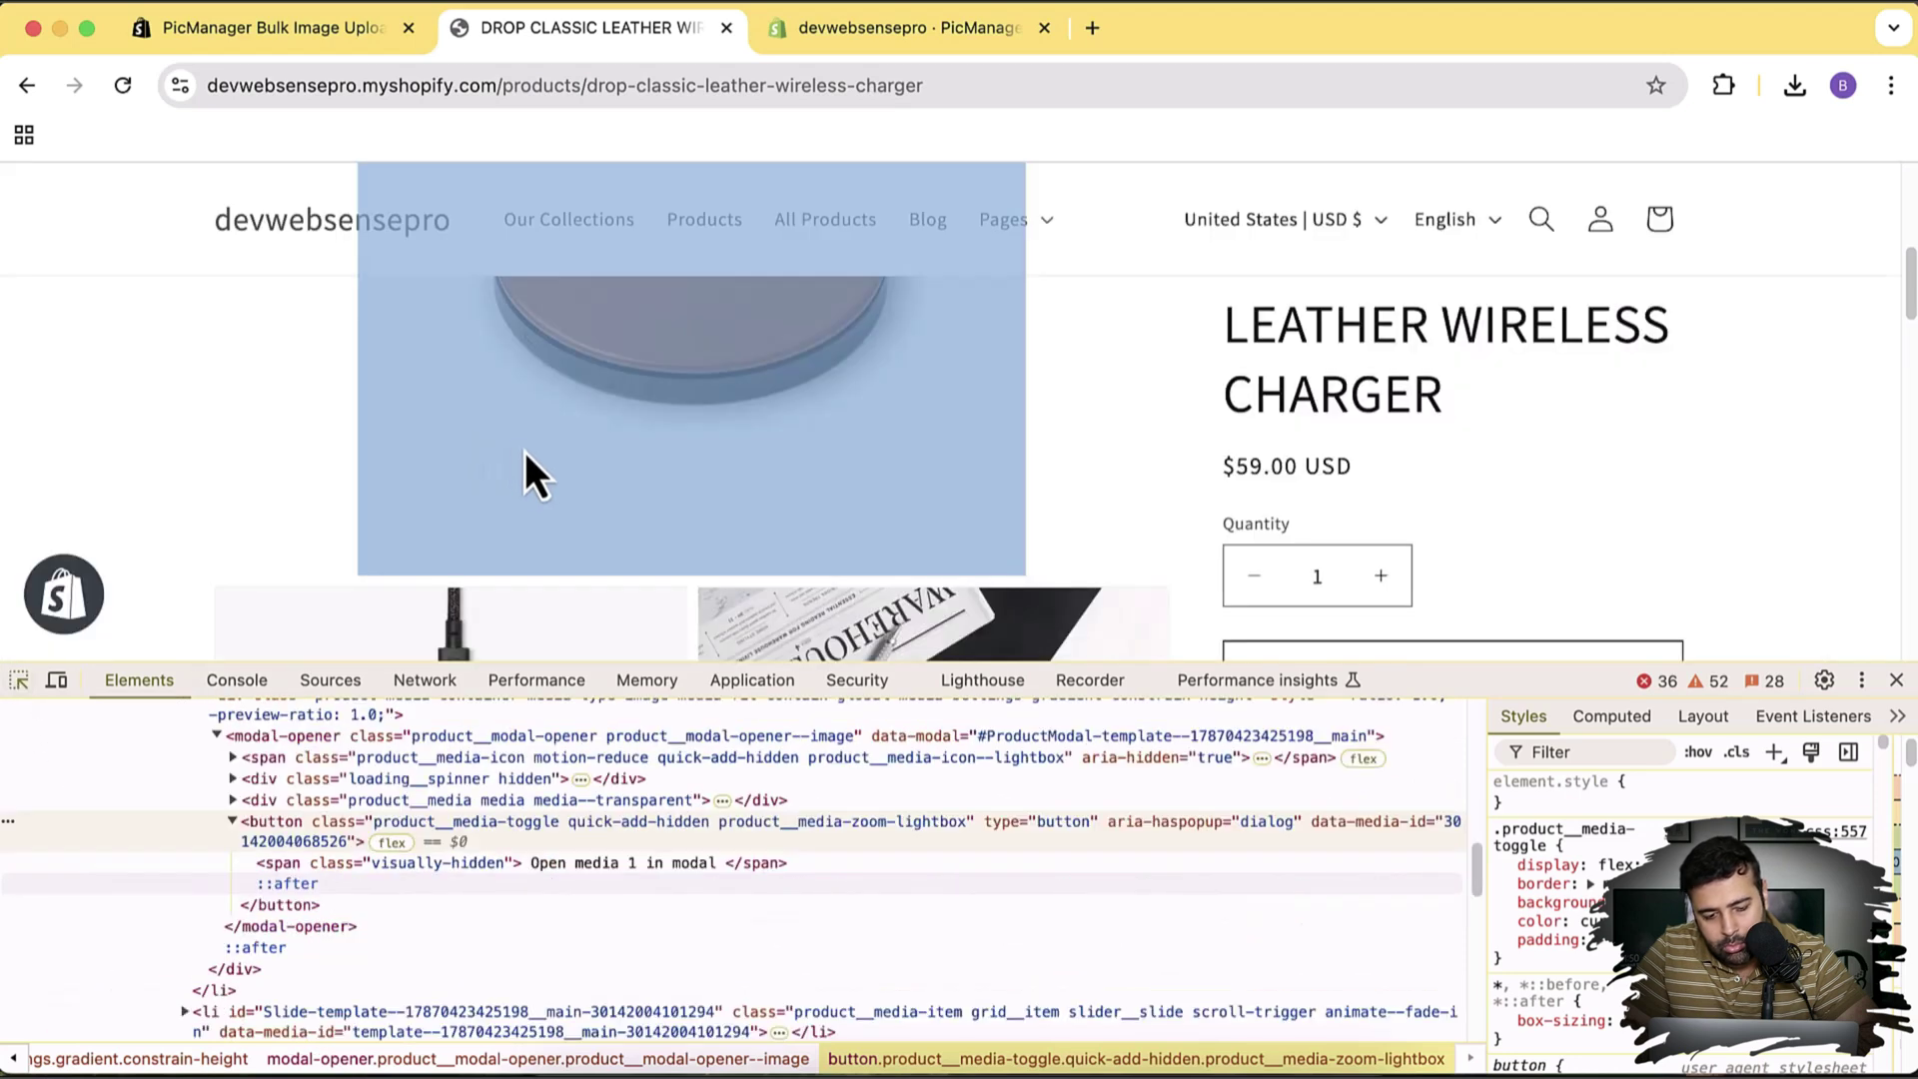
click(524, 451)
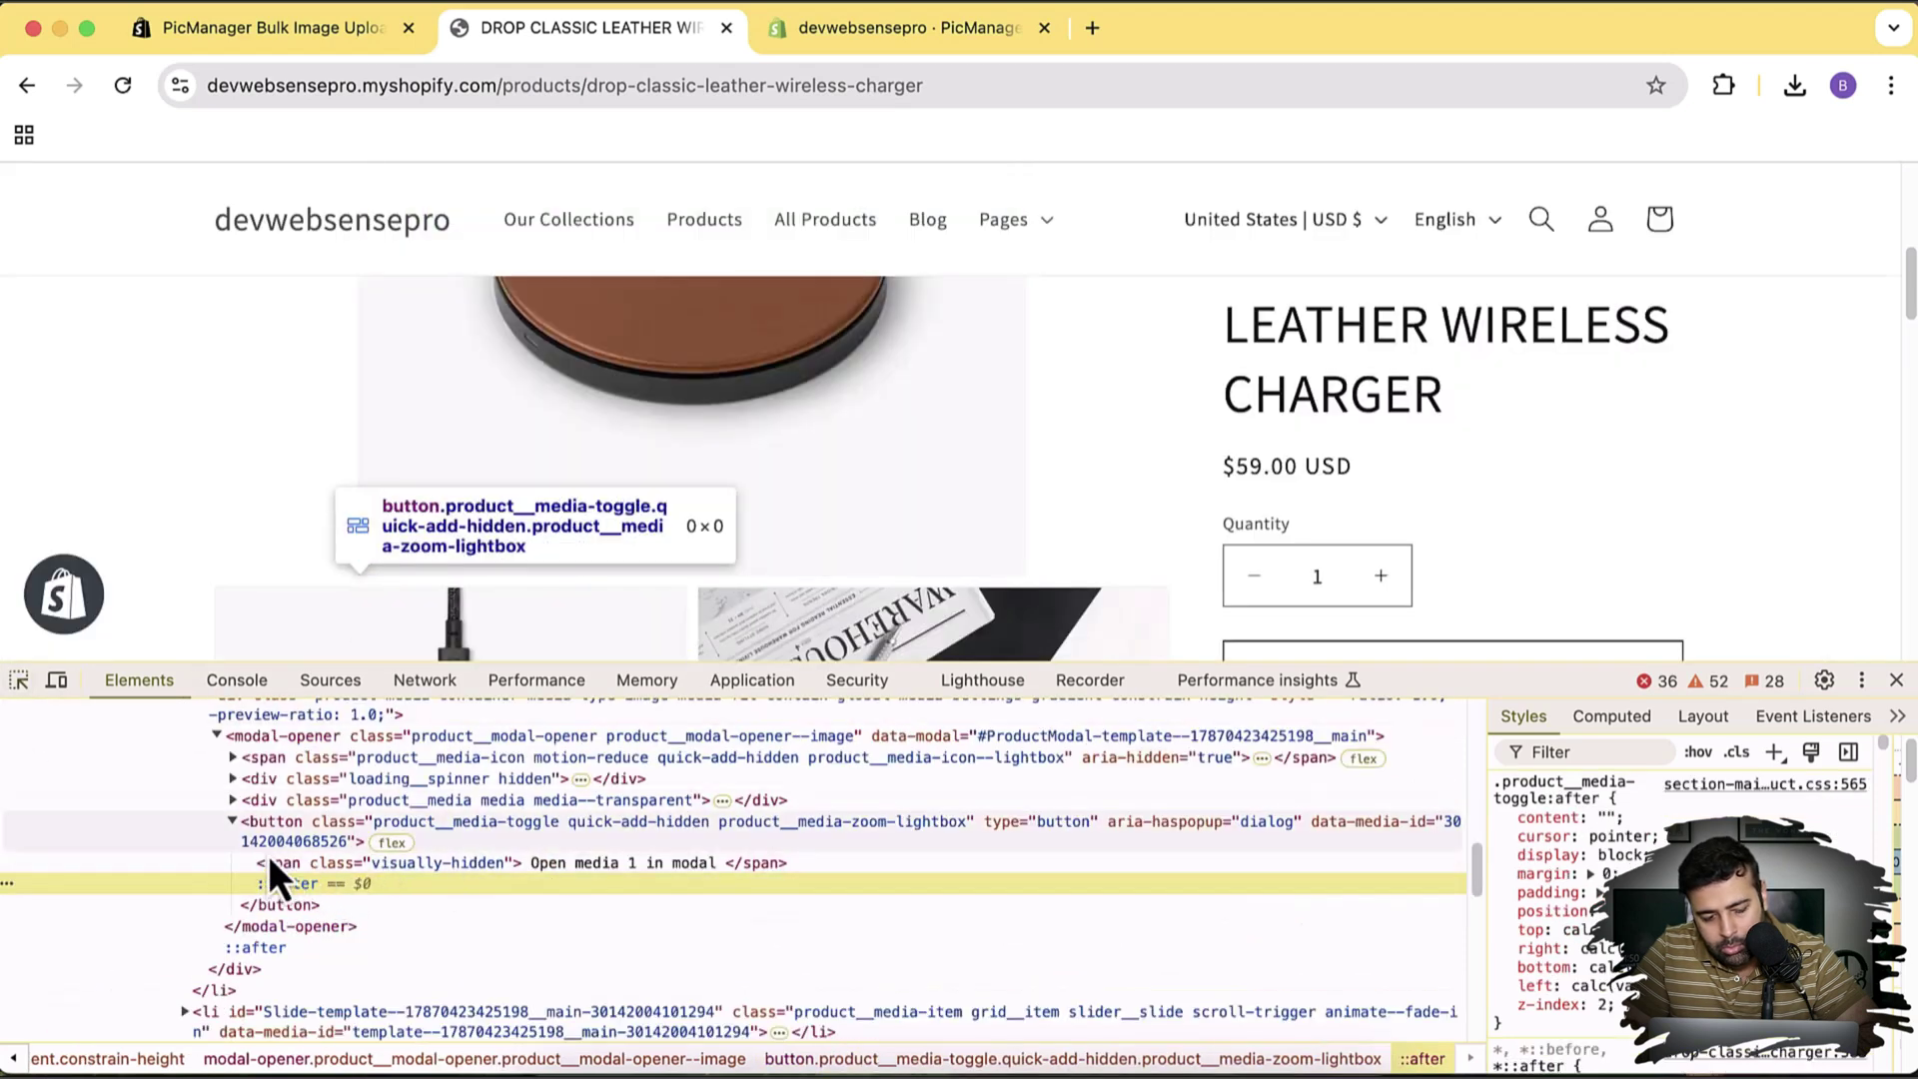
Expand the product media container in the page markup and examine the img element's alt attribute
scroll(430, 878, down, 3)
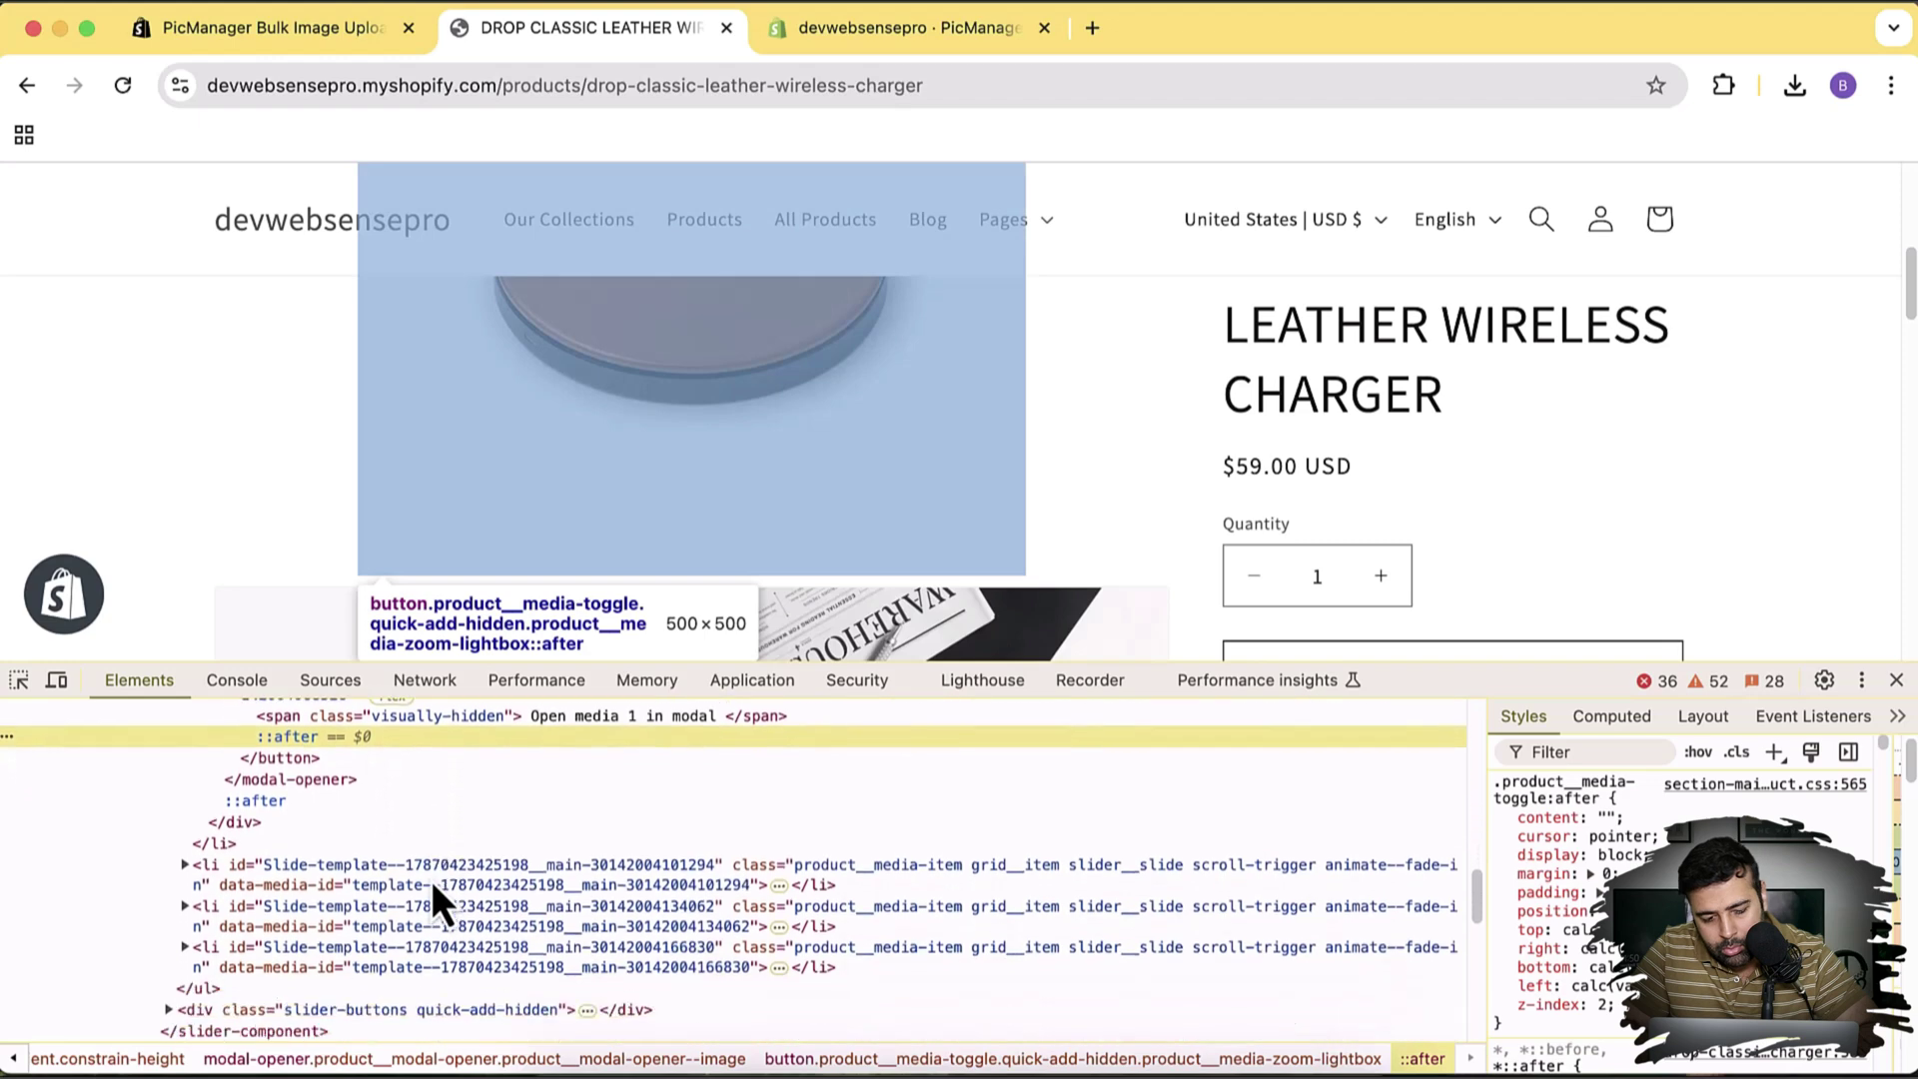
scroll(432, 879, up, 3)
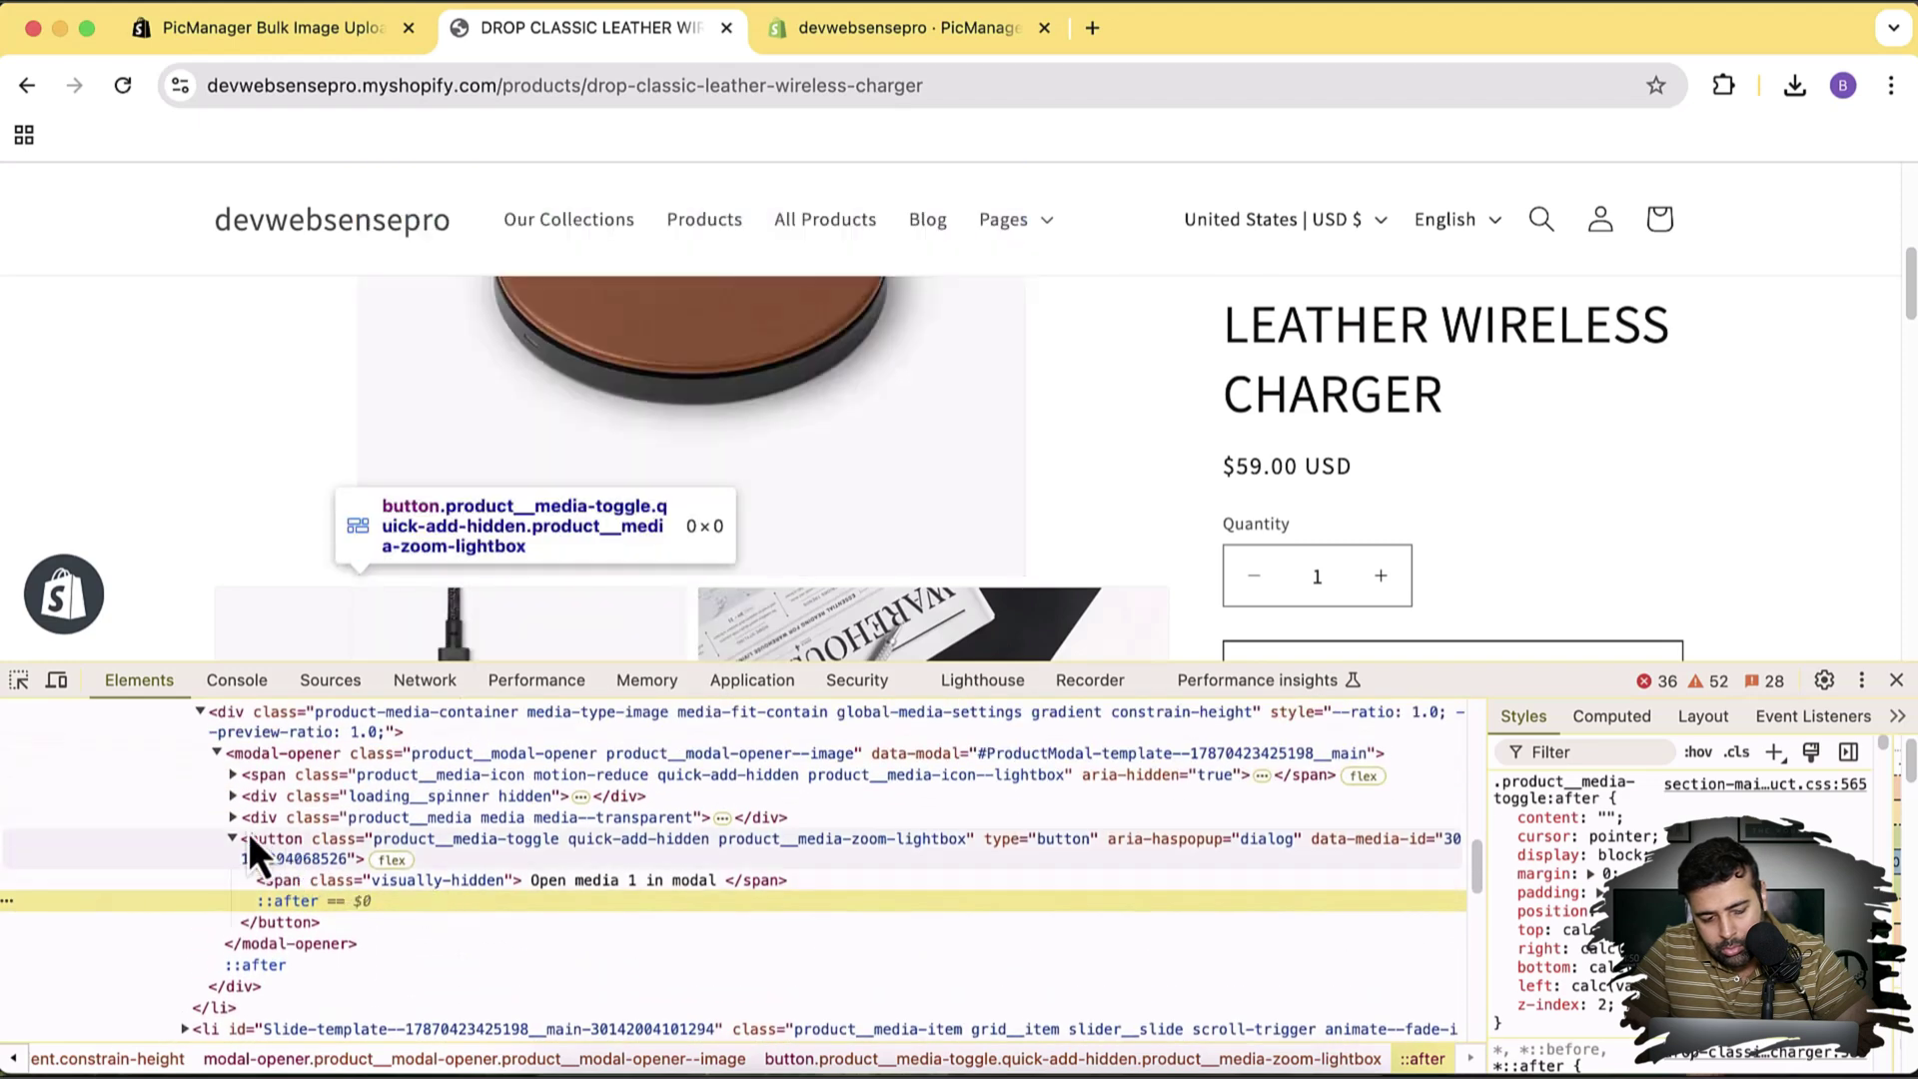
click(233, 820)
mouse_move(458, 891)
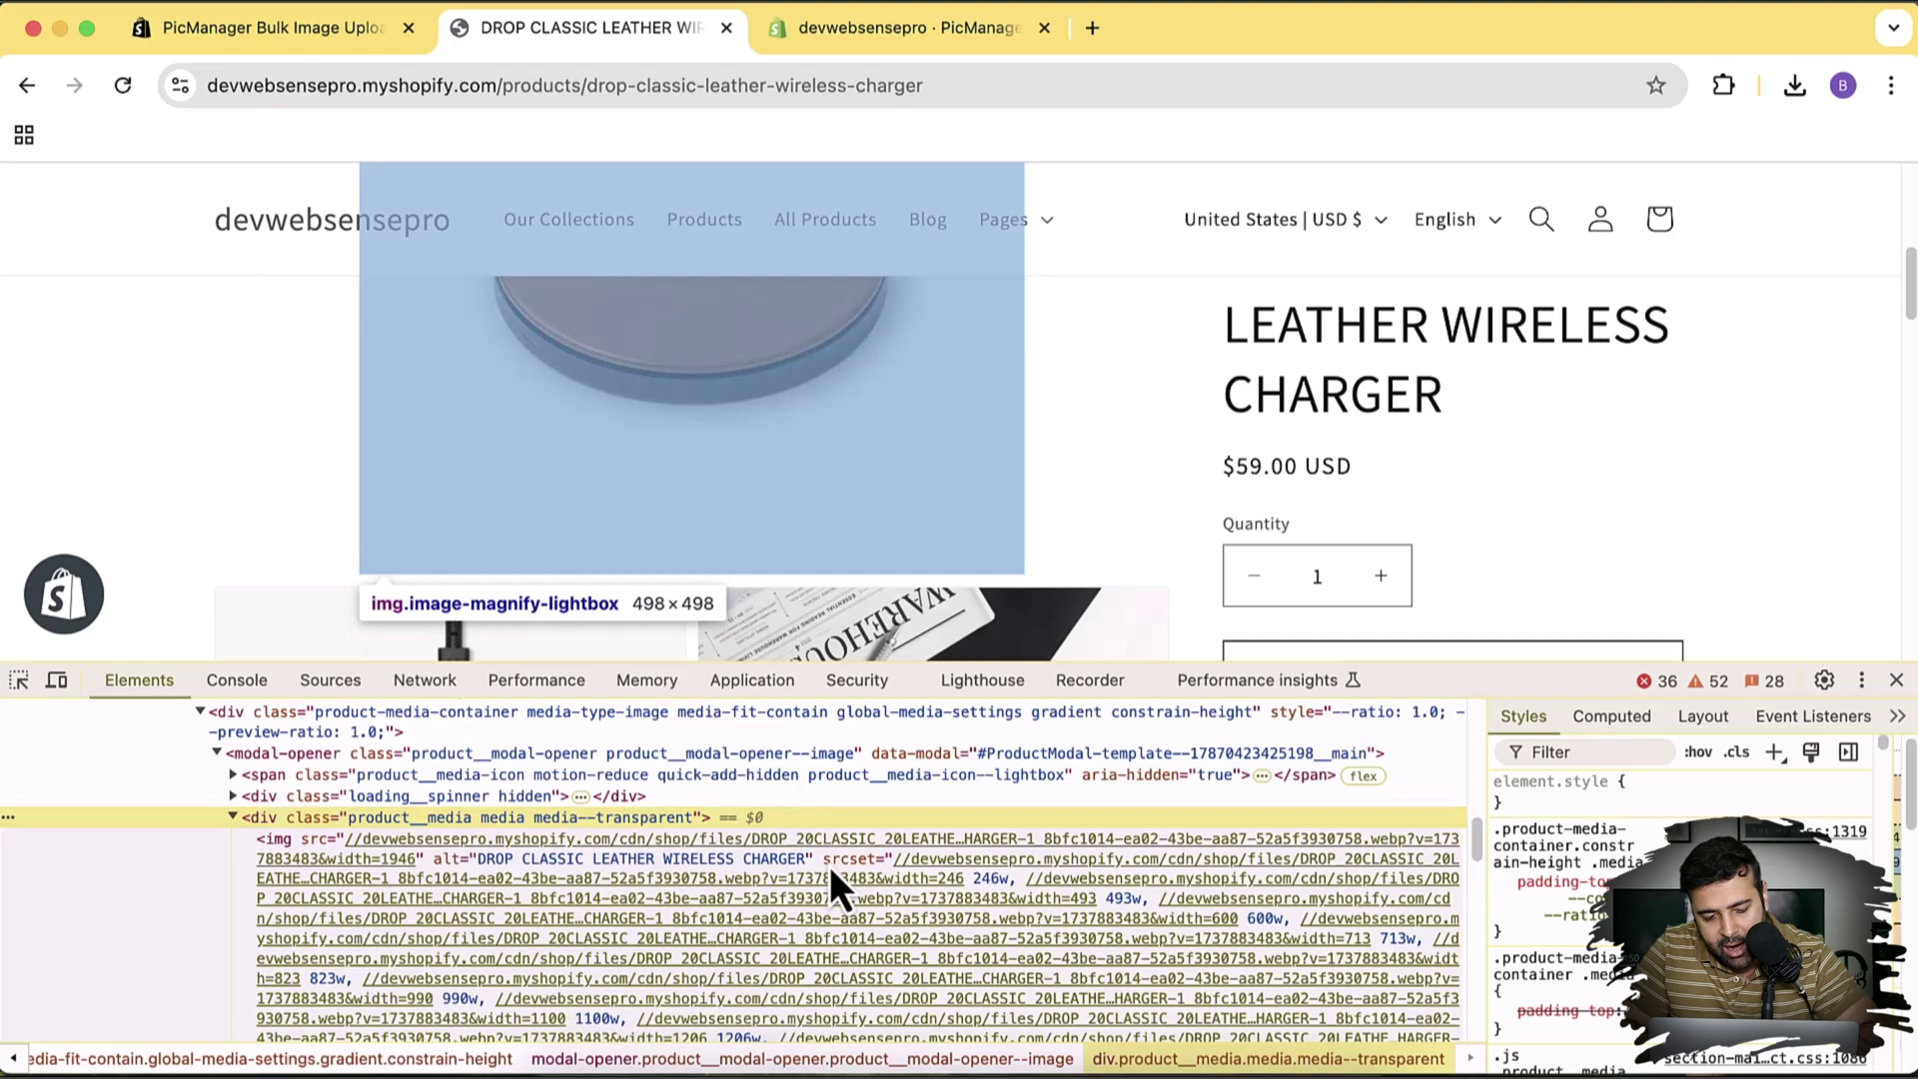
click(830, 866)
scroll(829, 866, down, 2)
mouse_move(693, 891)
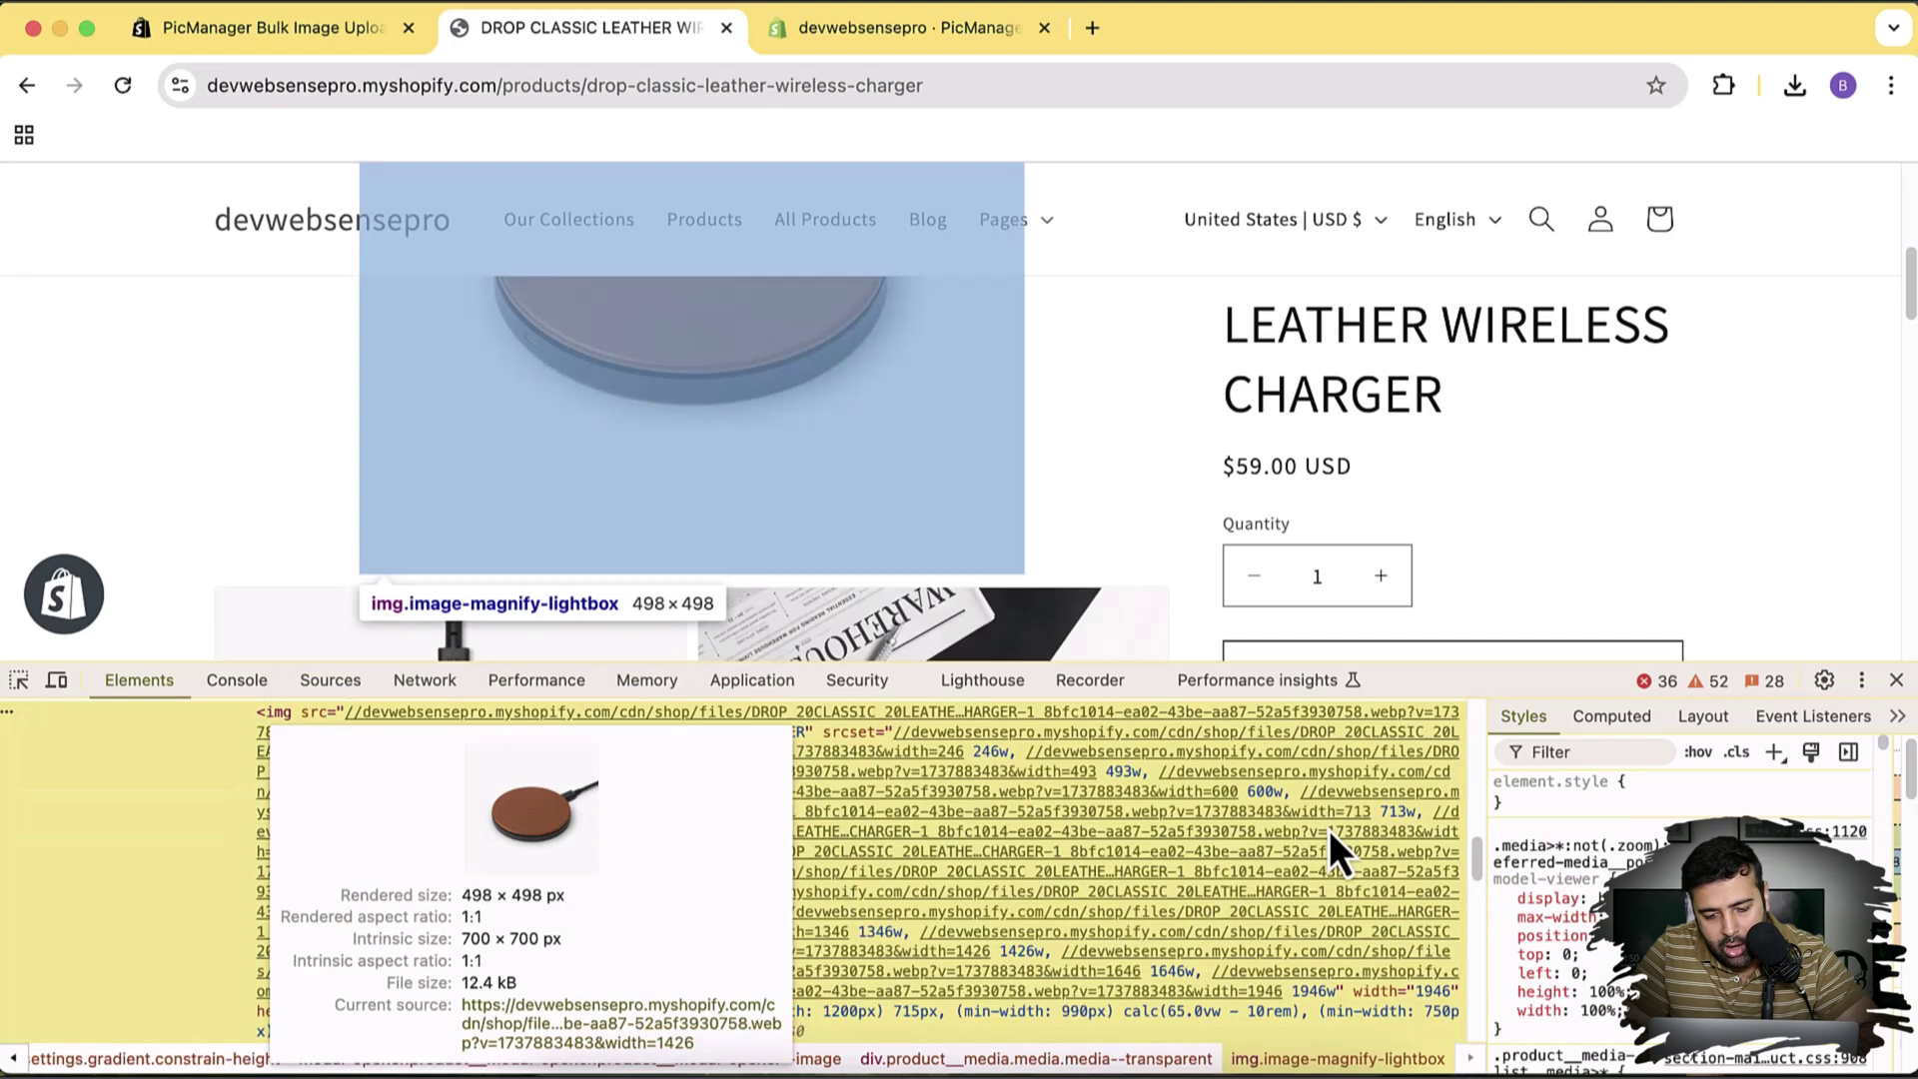
drag(1479, 880, 1477, 840)
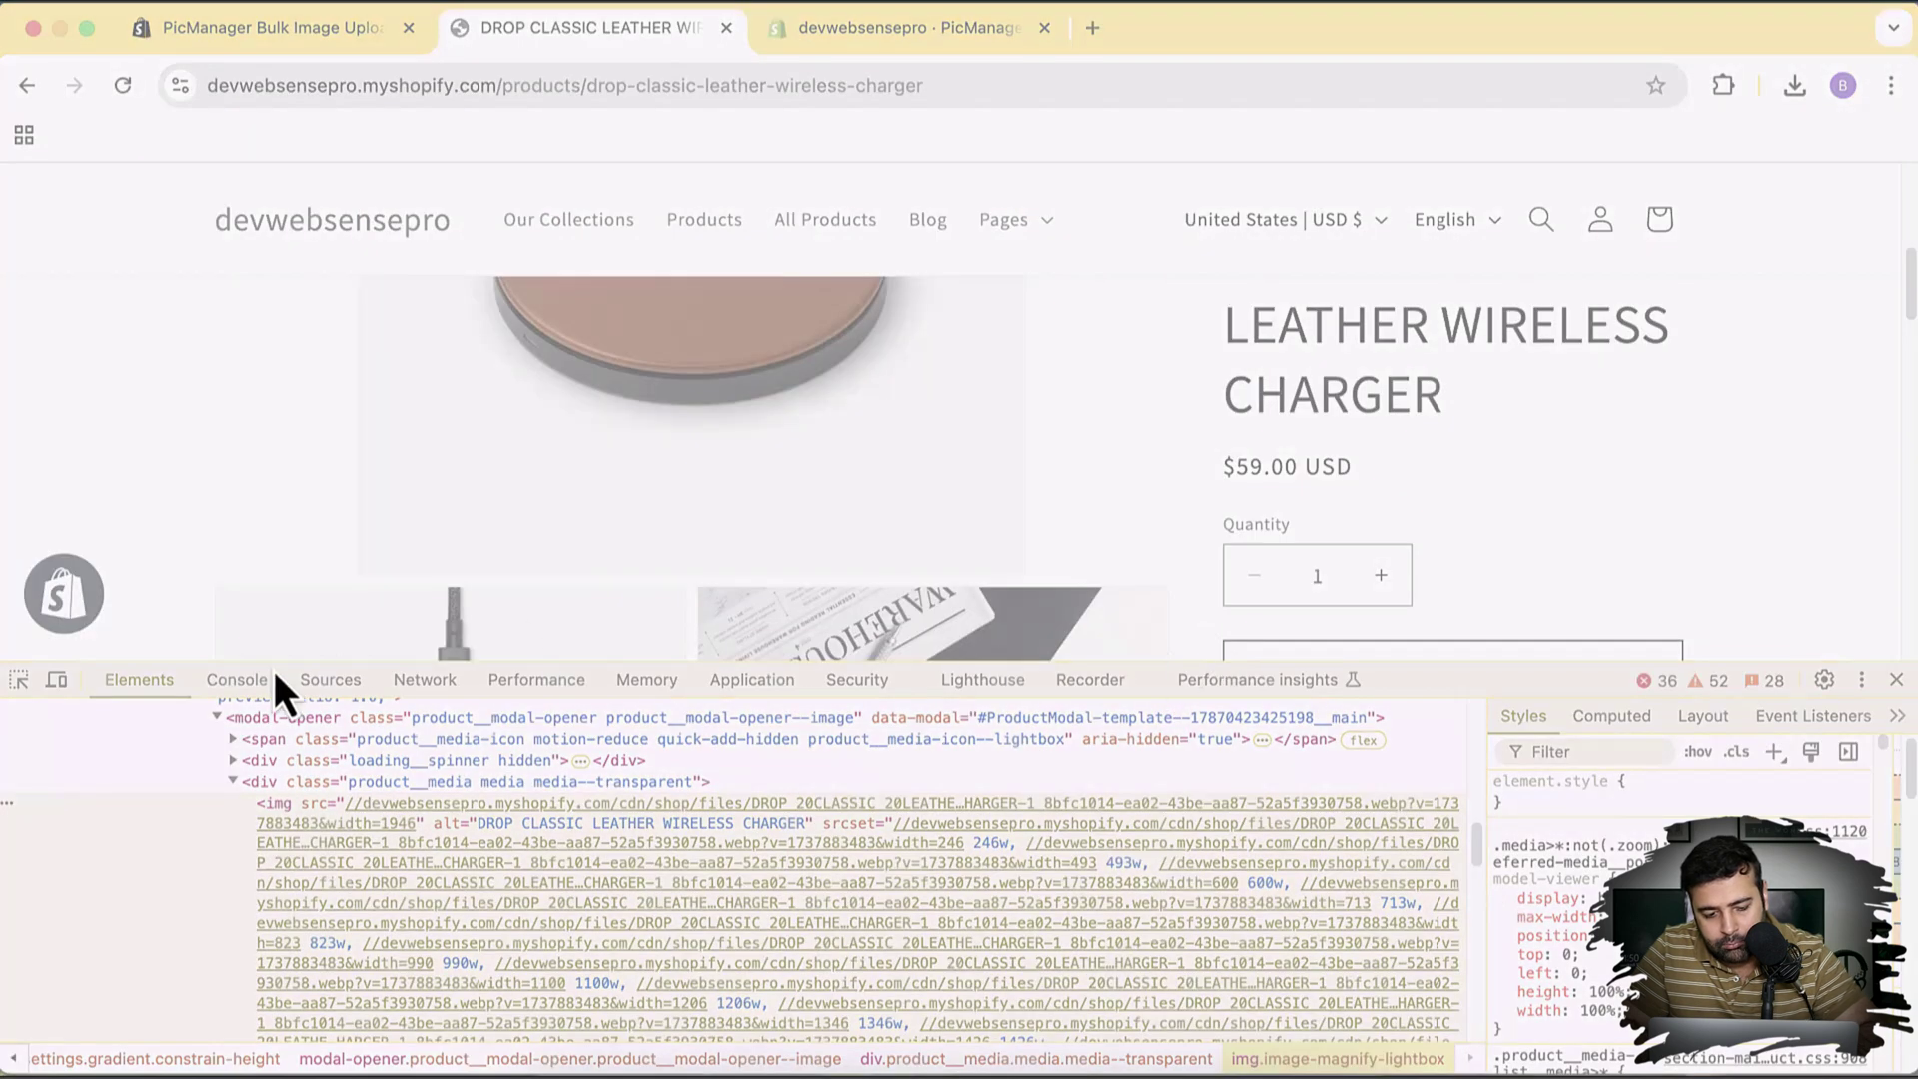
Capture the area around the image markup, mark the alt text with a red arrow and underline, copy the capture, and close the developer tools
mouse_move(64, 477)
mouse_down()
mouse_move(775, 754)
mouse_move(1307, 1054)
mouse_up()
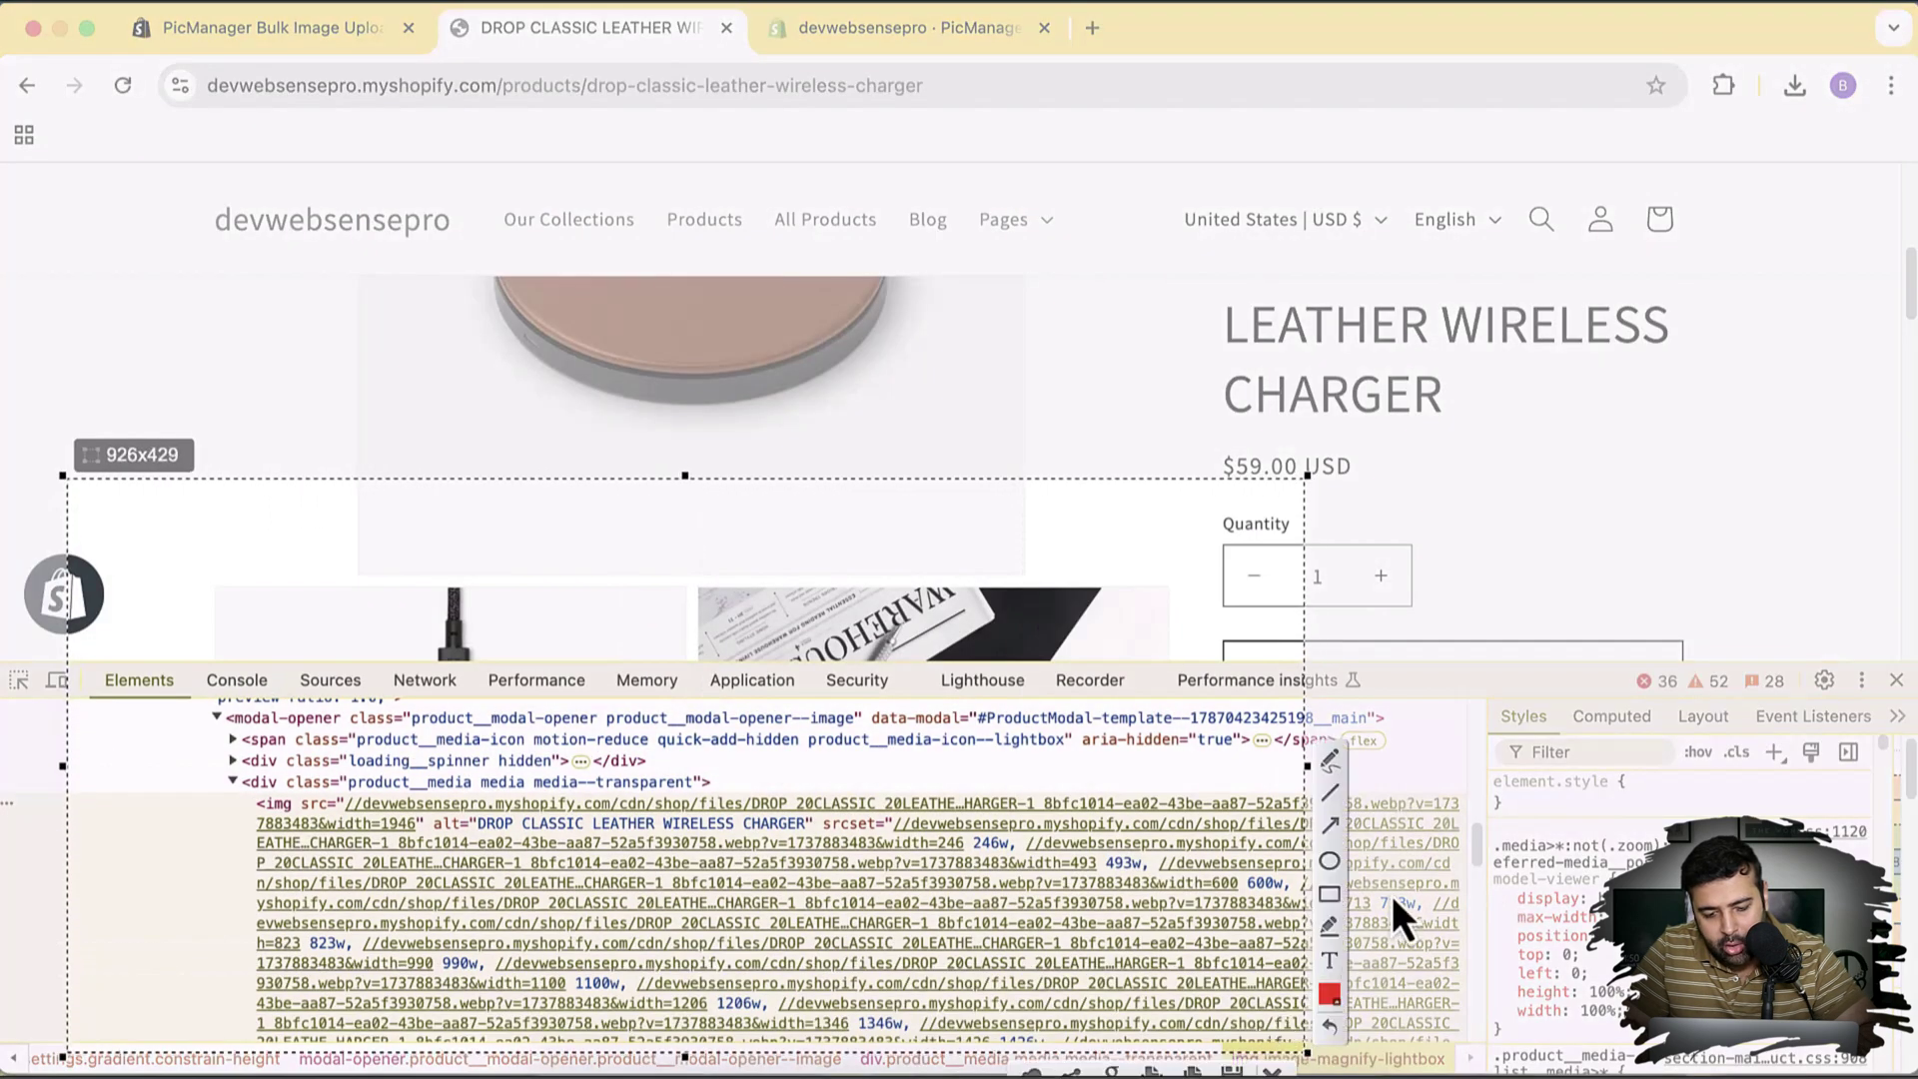
click(1331, 825)
drag(914, 642, 739, 819)
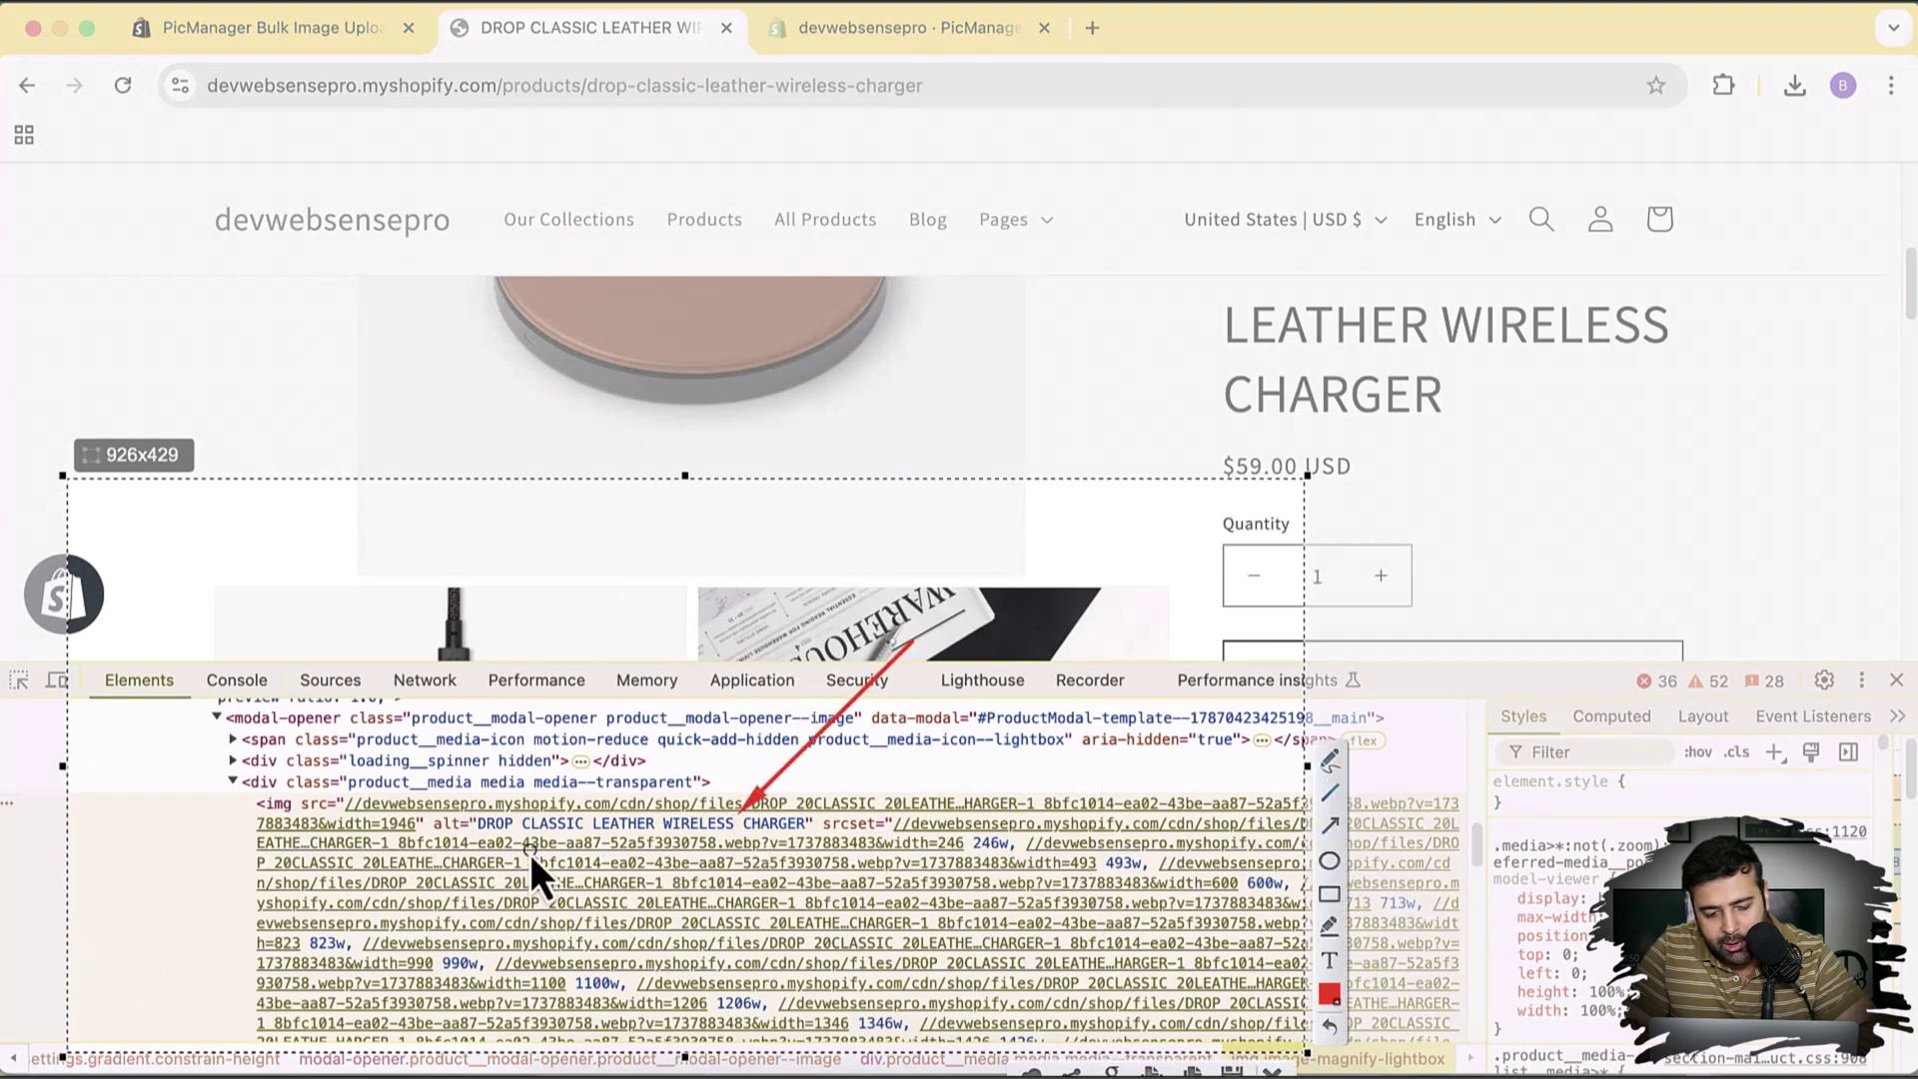
drag(468, 831, 818, 840)
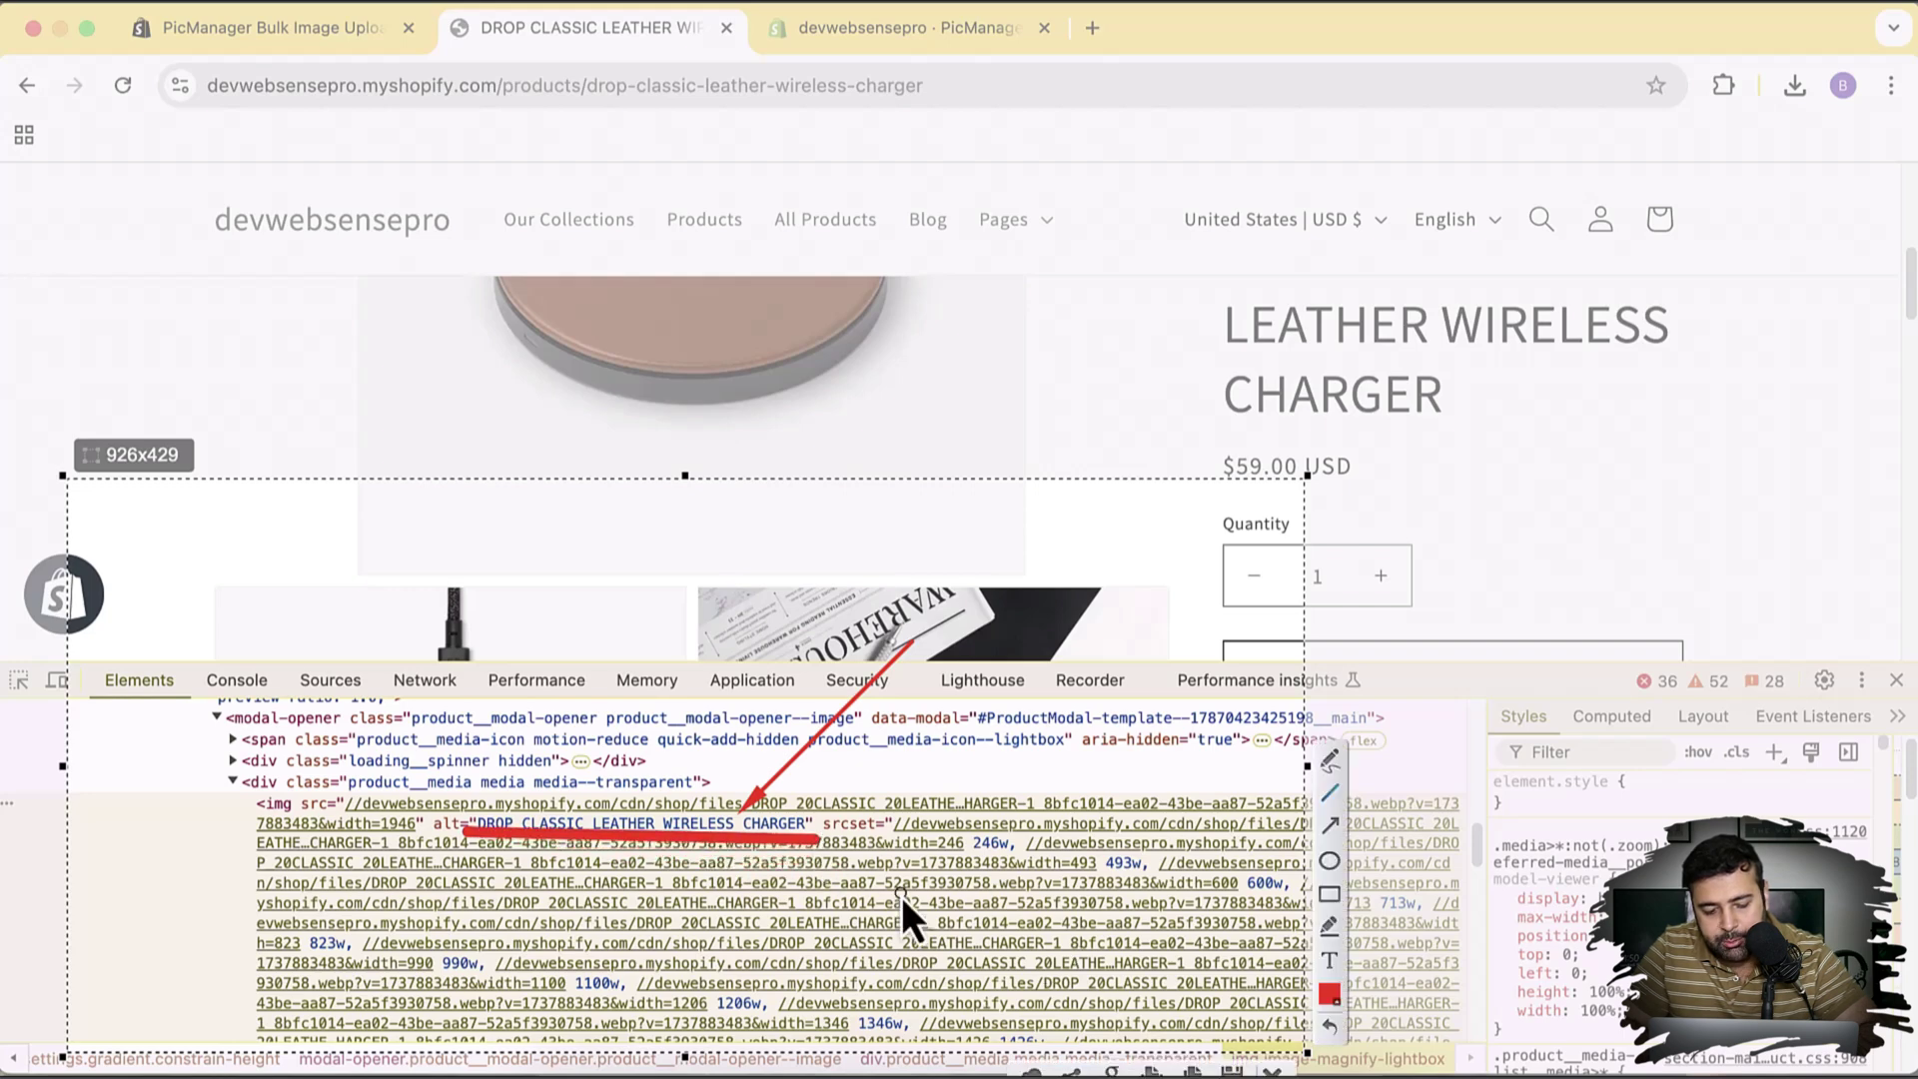
key(super+c)
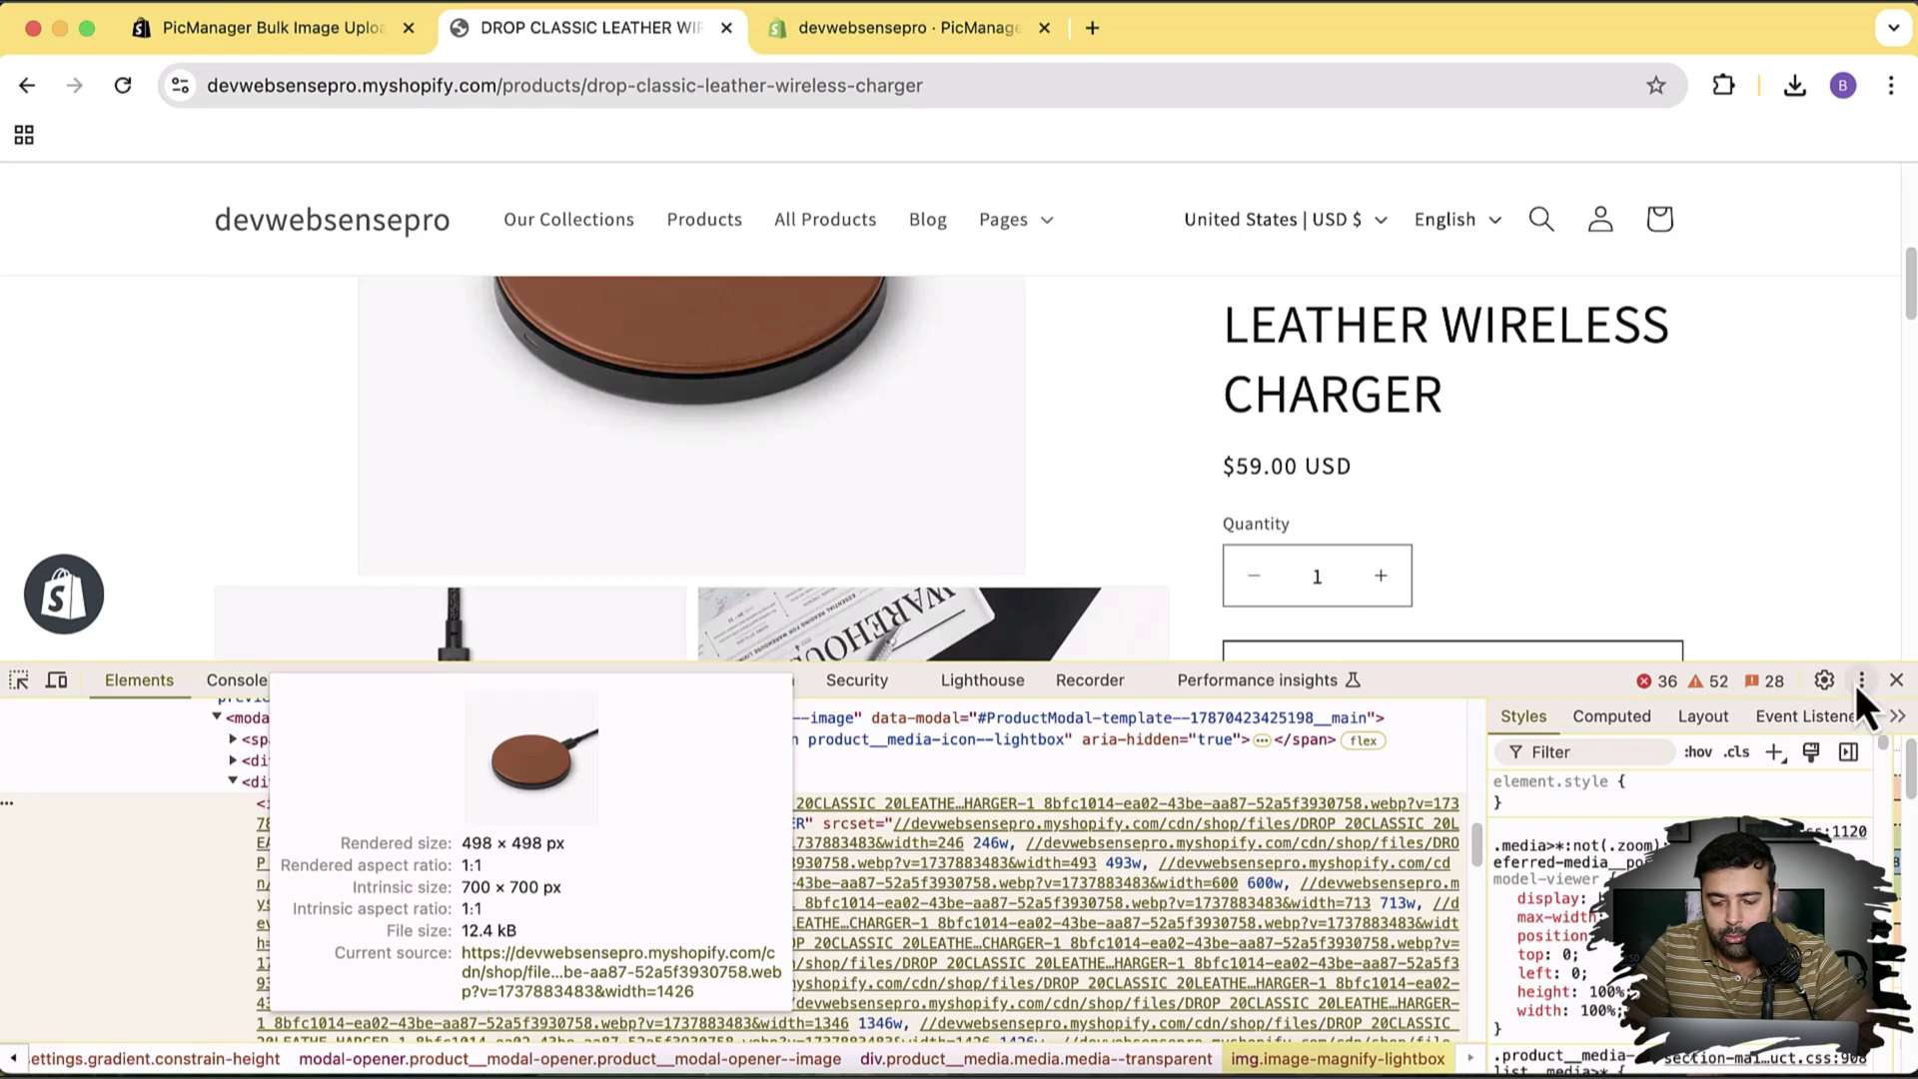
click(1896, 680)
Return to PicManager's Manual assign page and compare the Selected products and All products assignment options
click(864, 28)
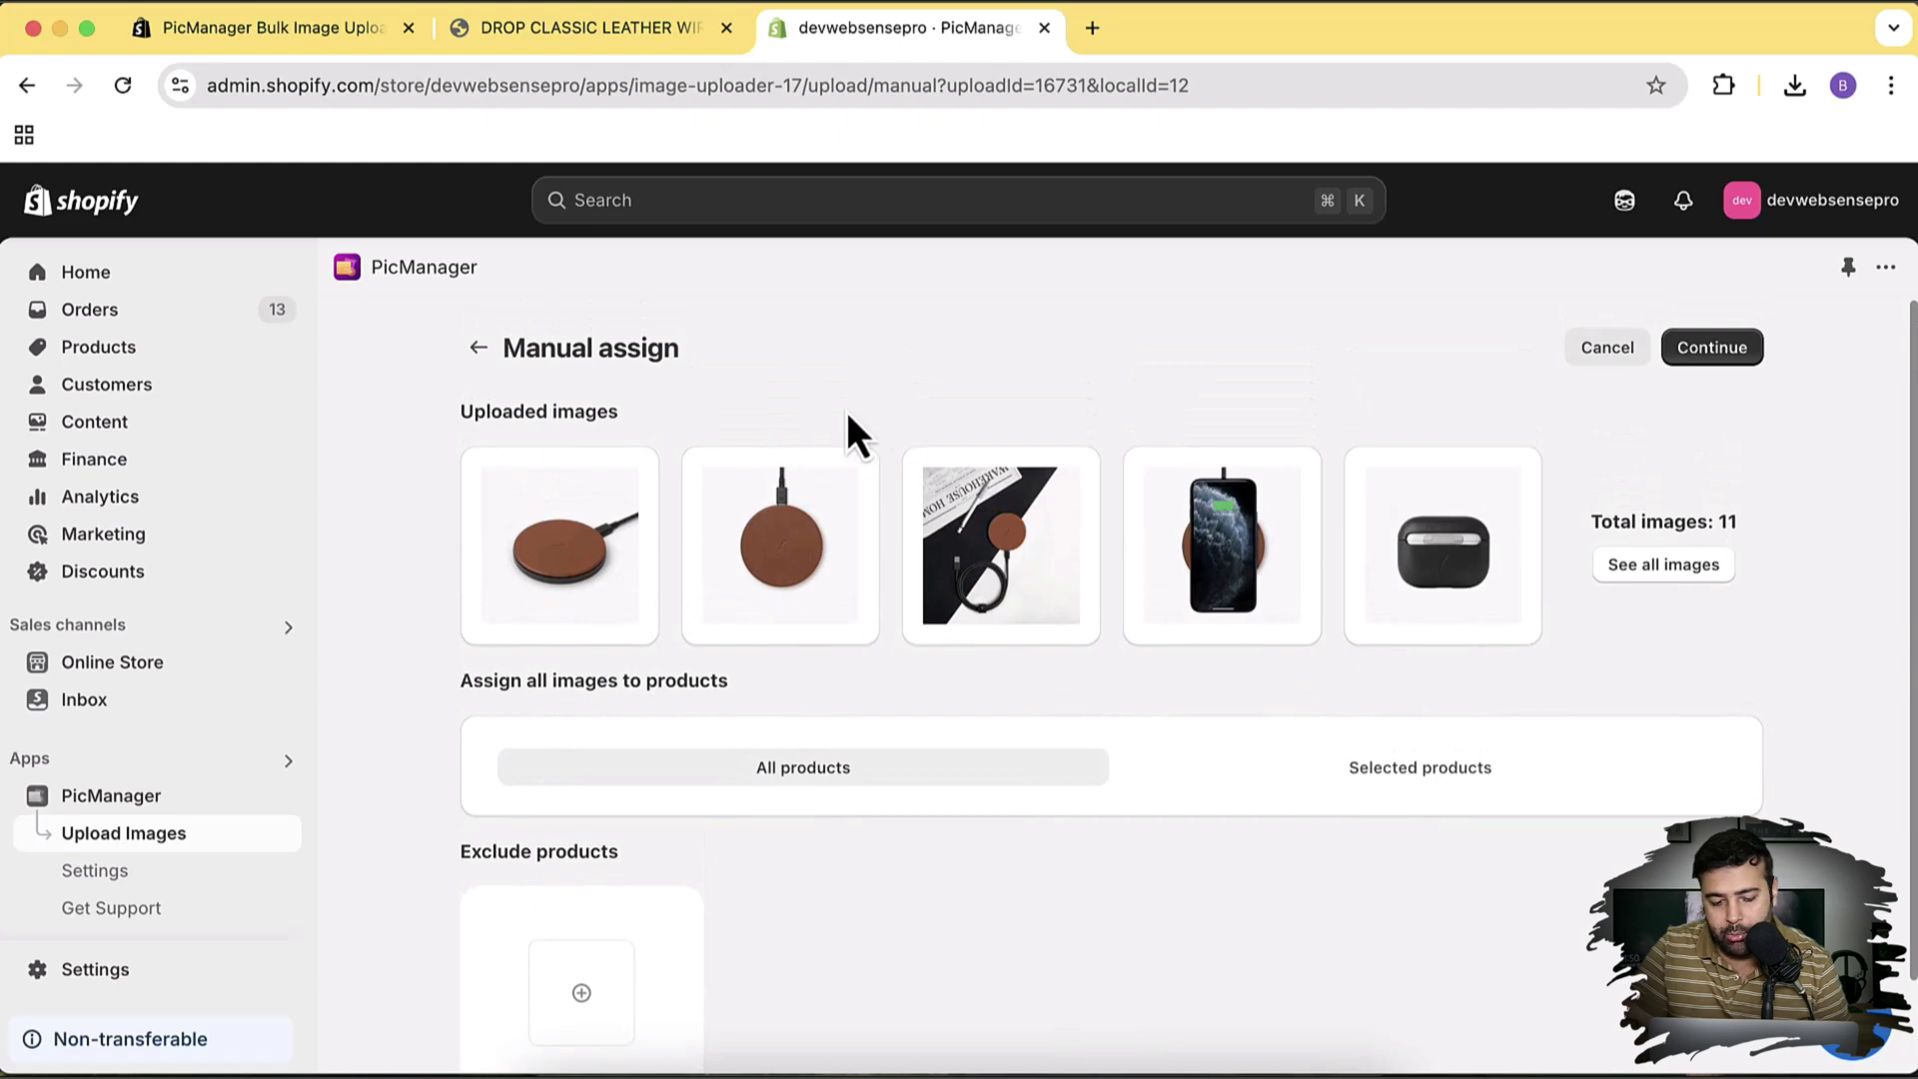
scroll(847, 411, down, 2)
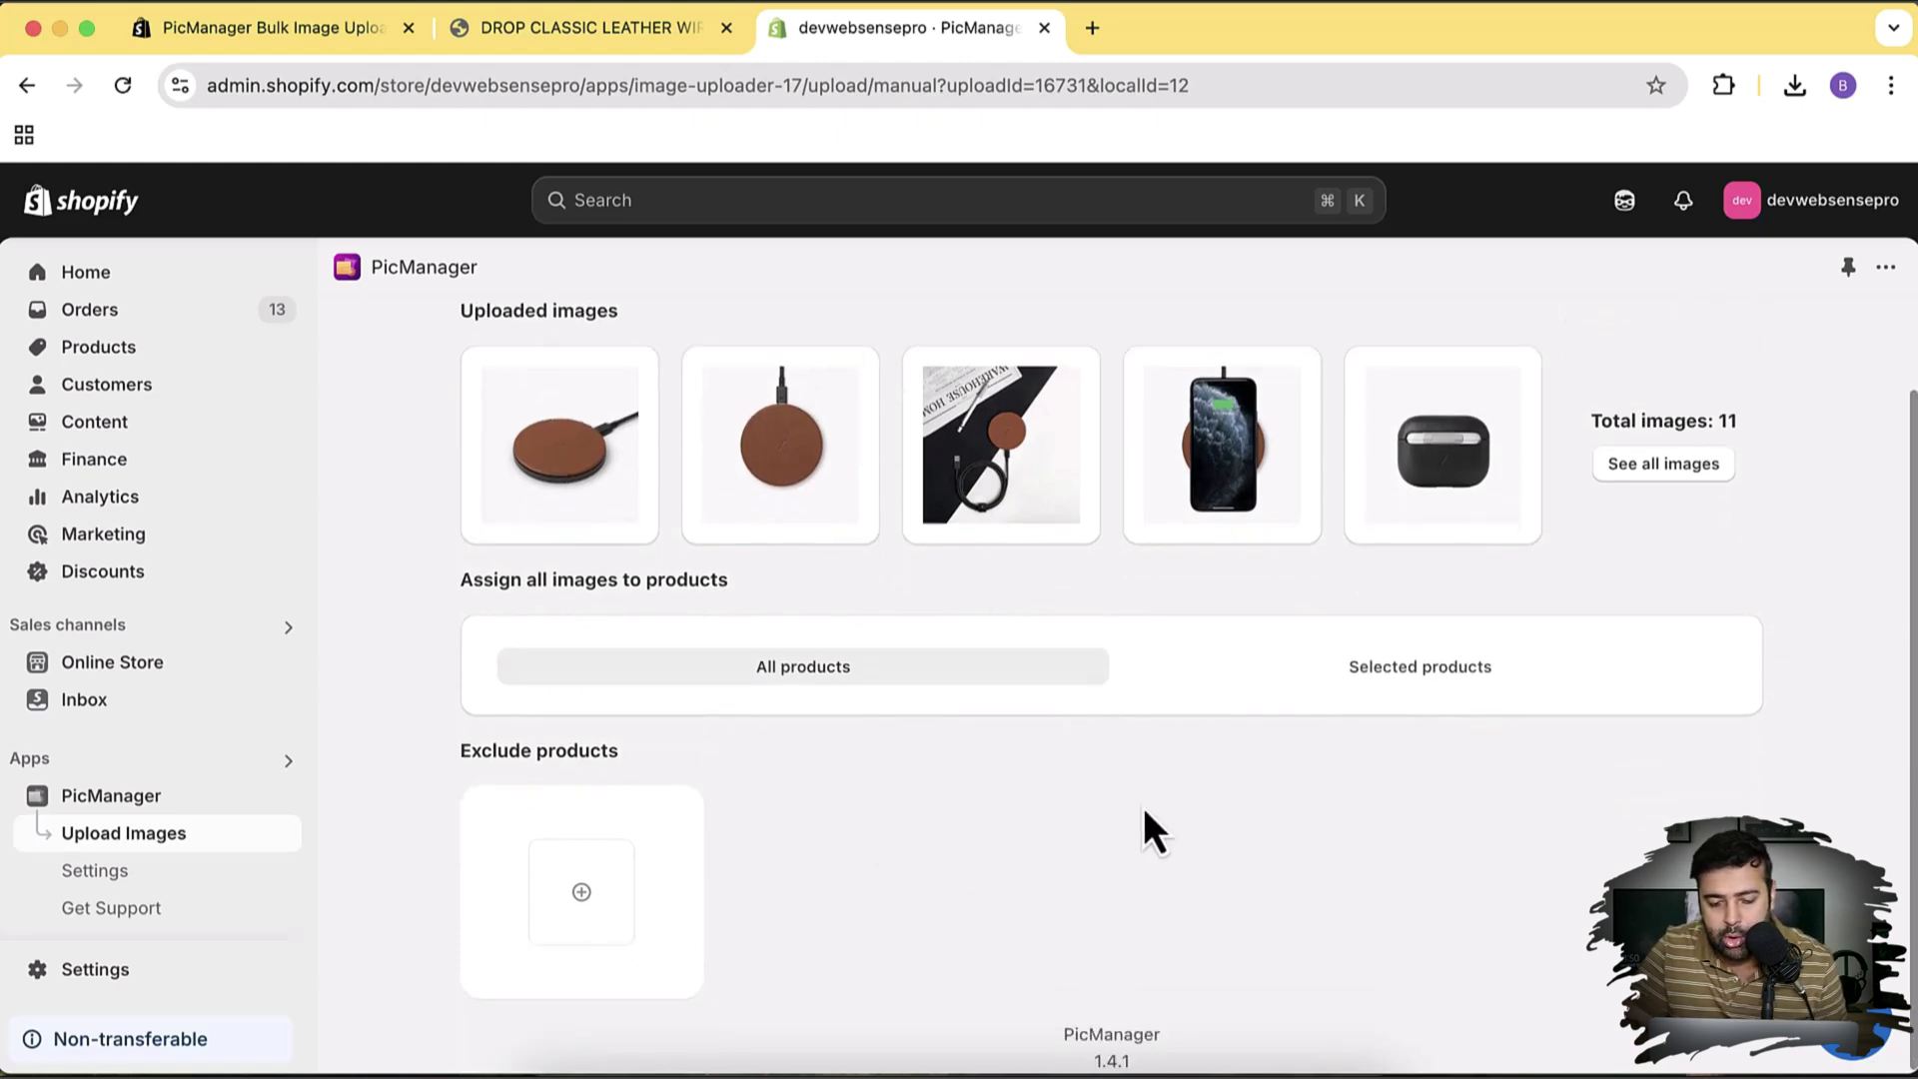
click(1401, 678)
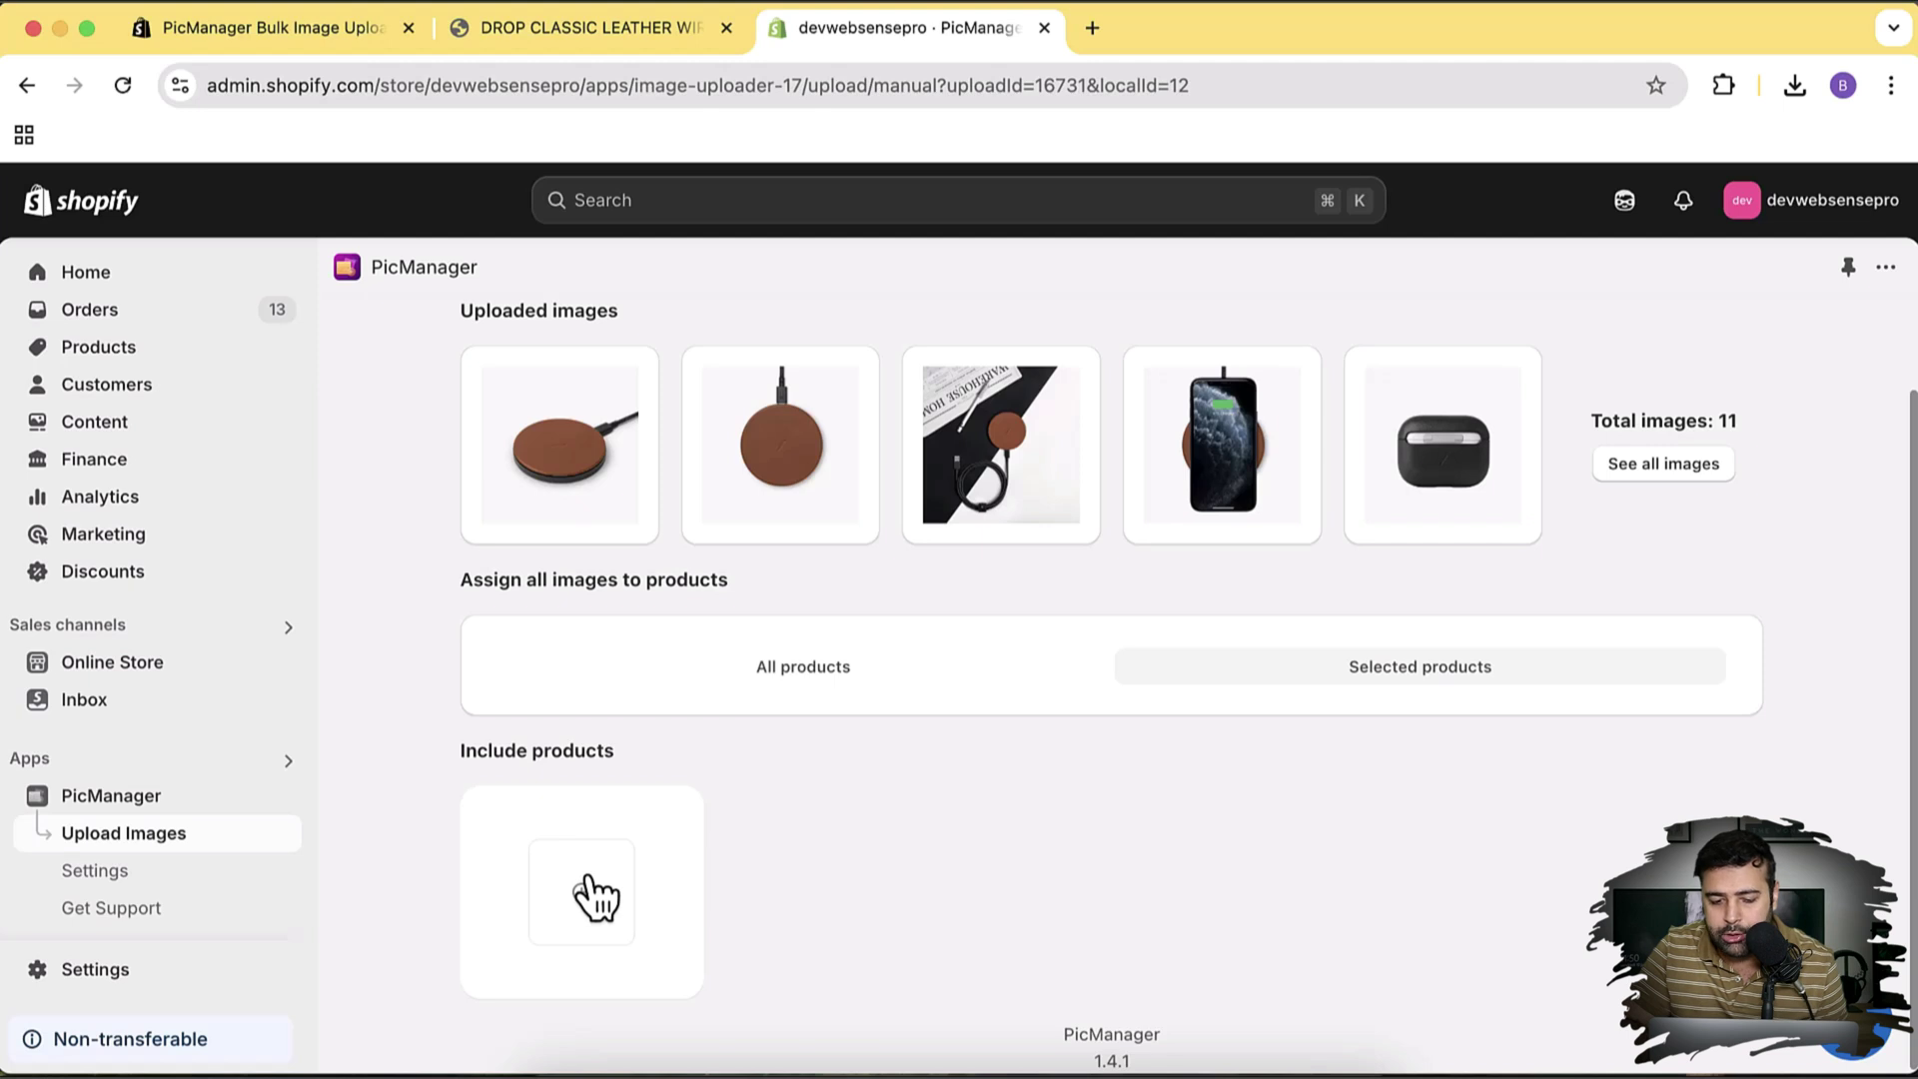
click(842, 680)
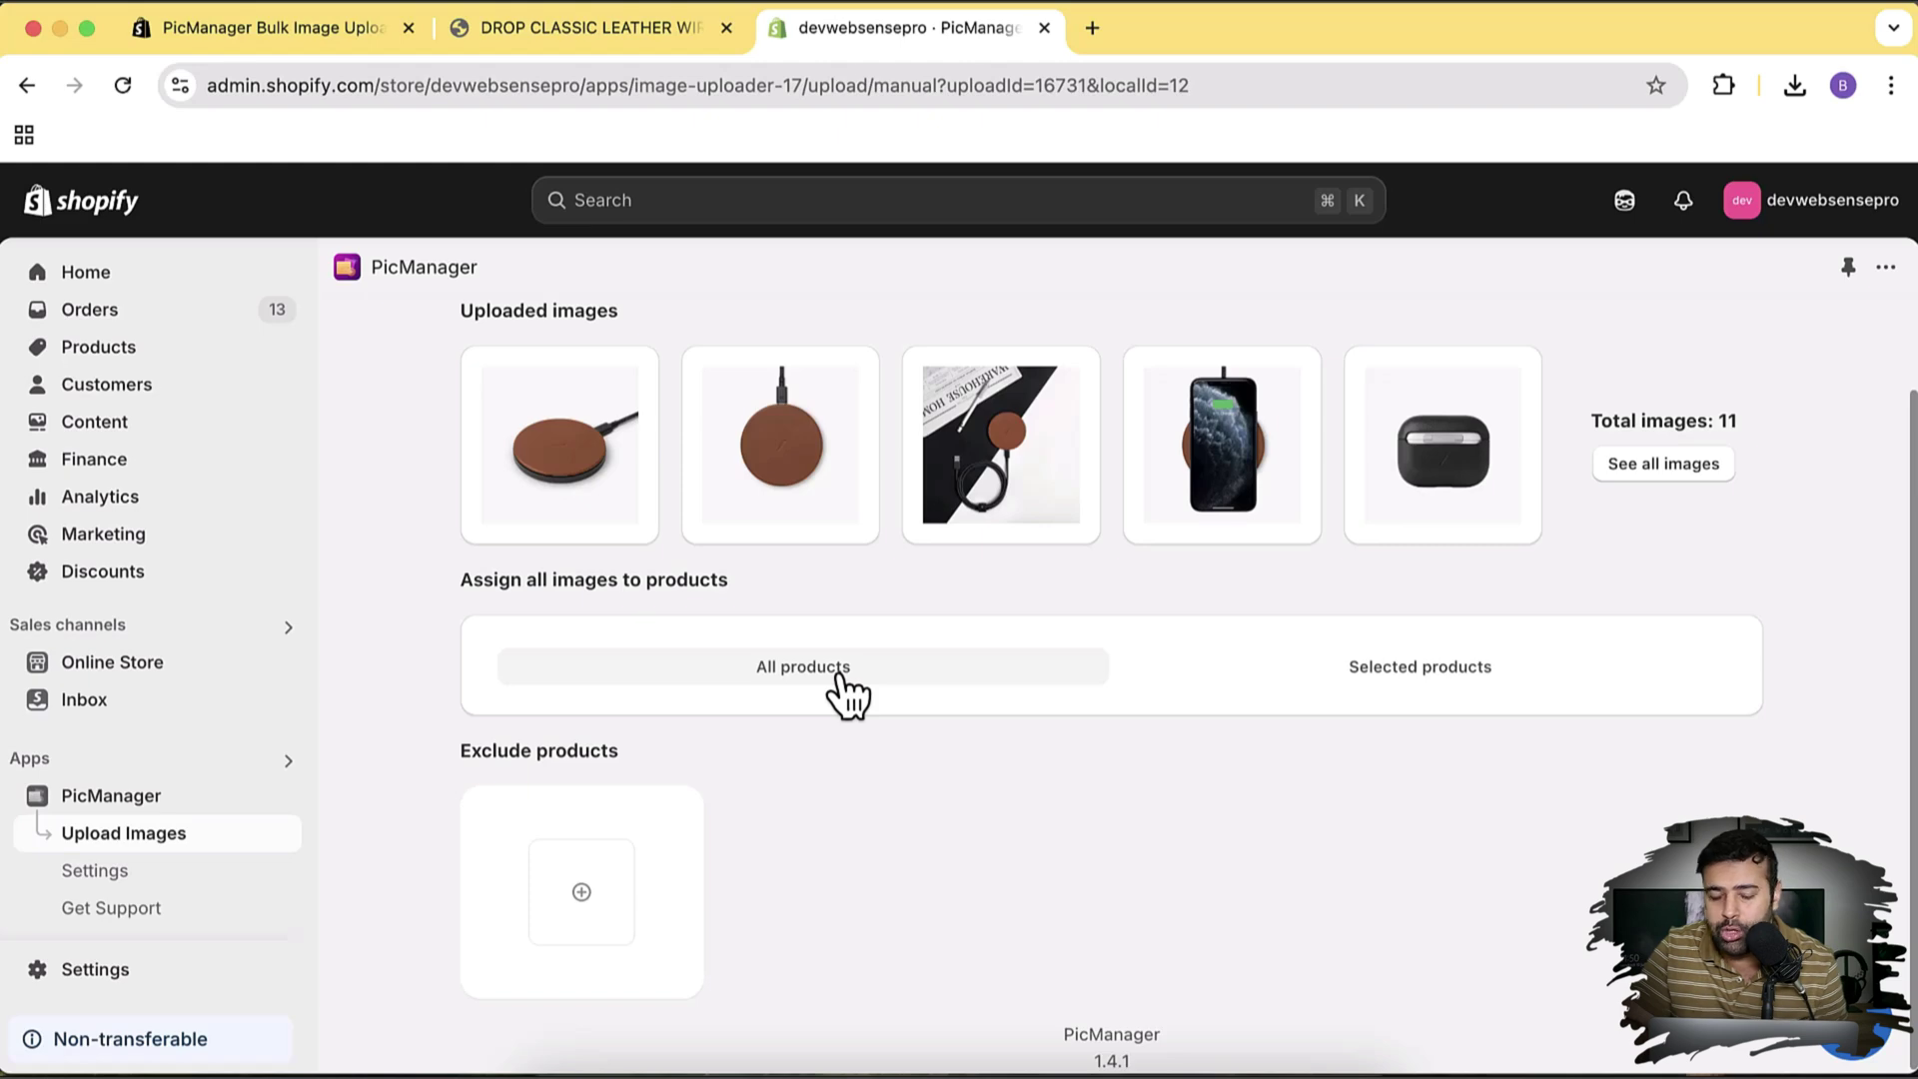
View the exclude-products picker, close it without selecting any product, and go to PicManager's main page
click(611, 911)
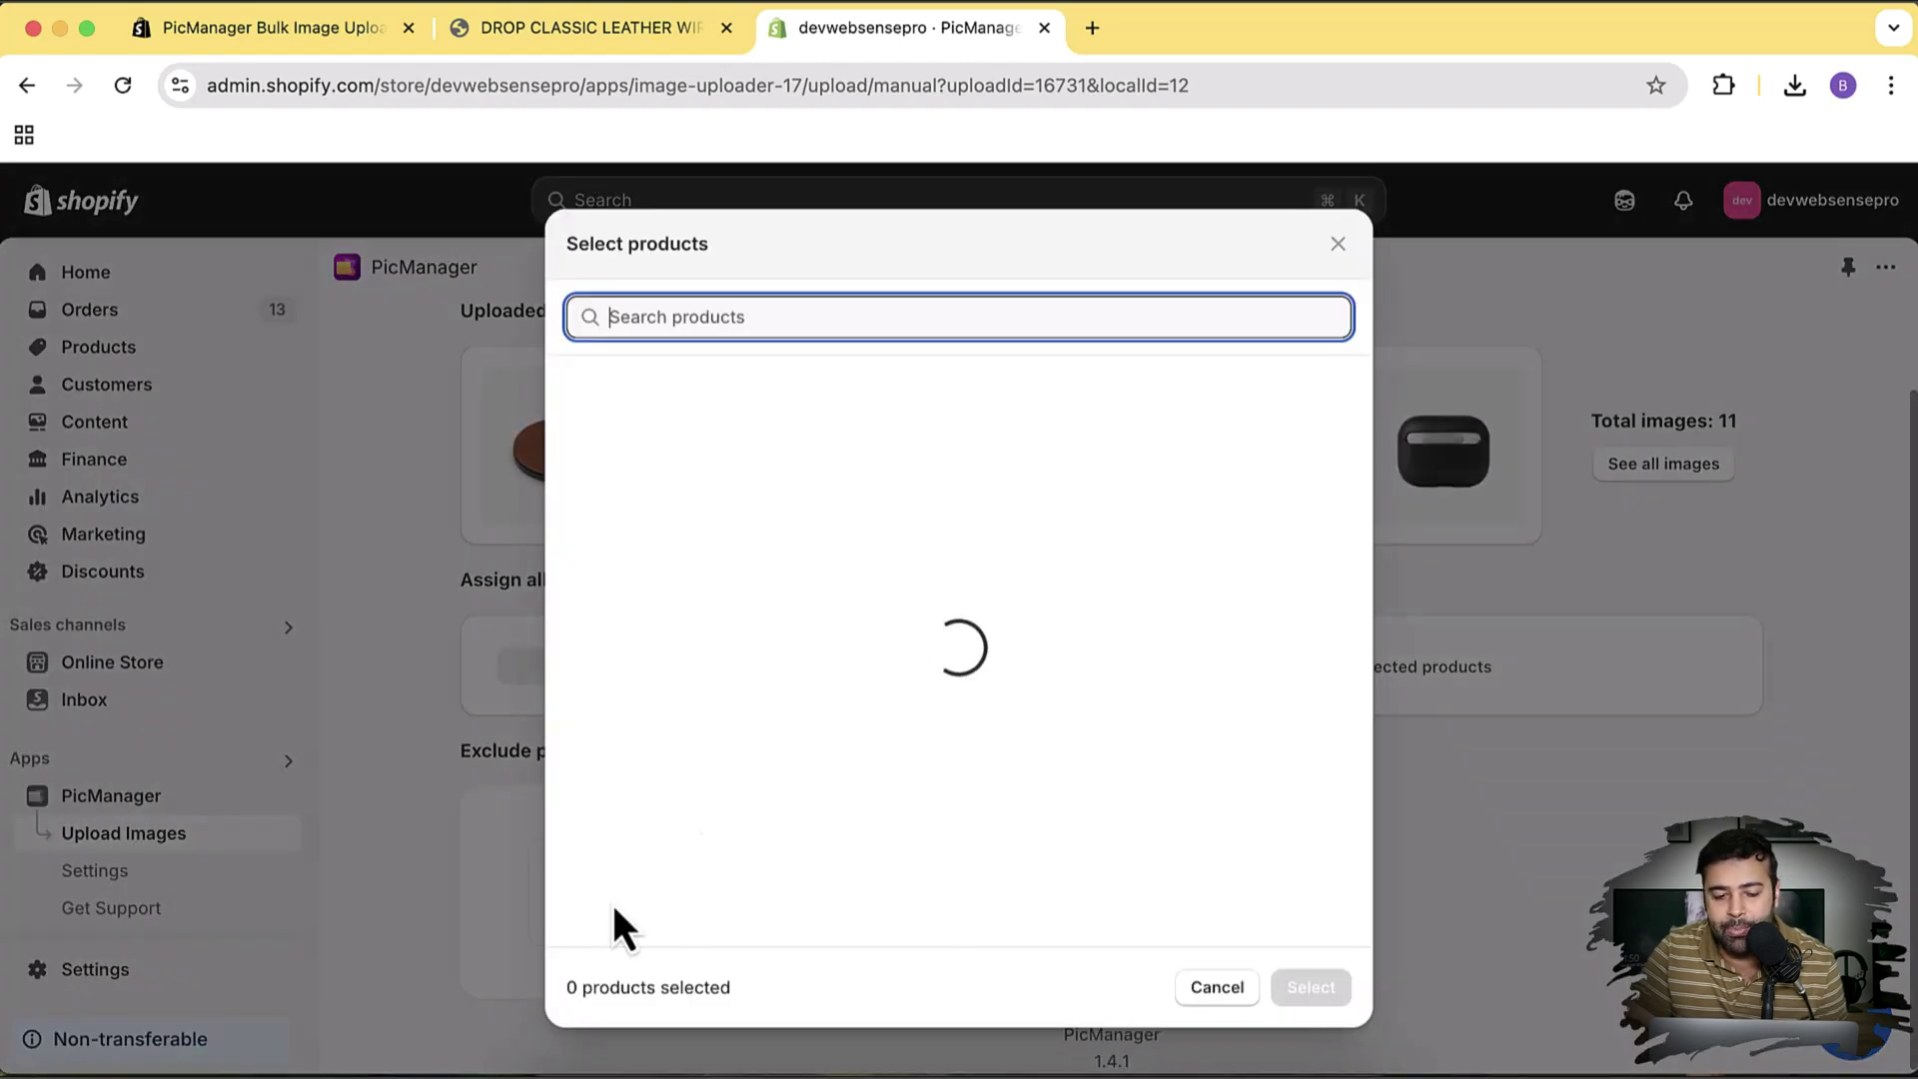
click(1338, 246)
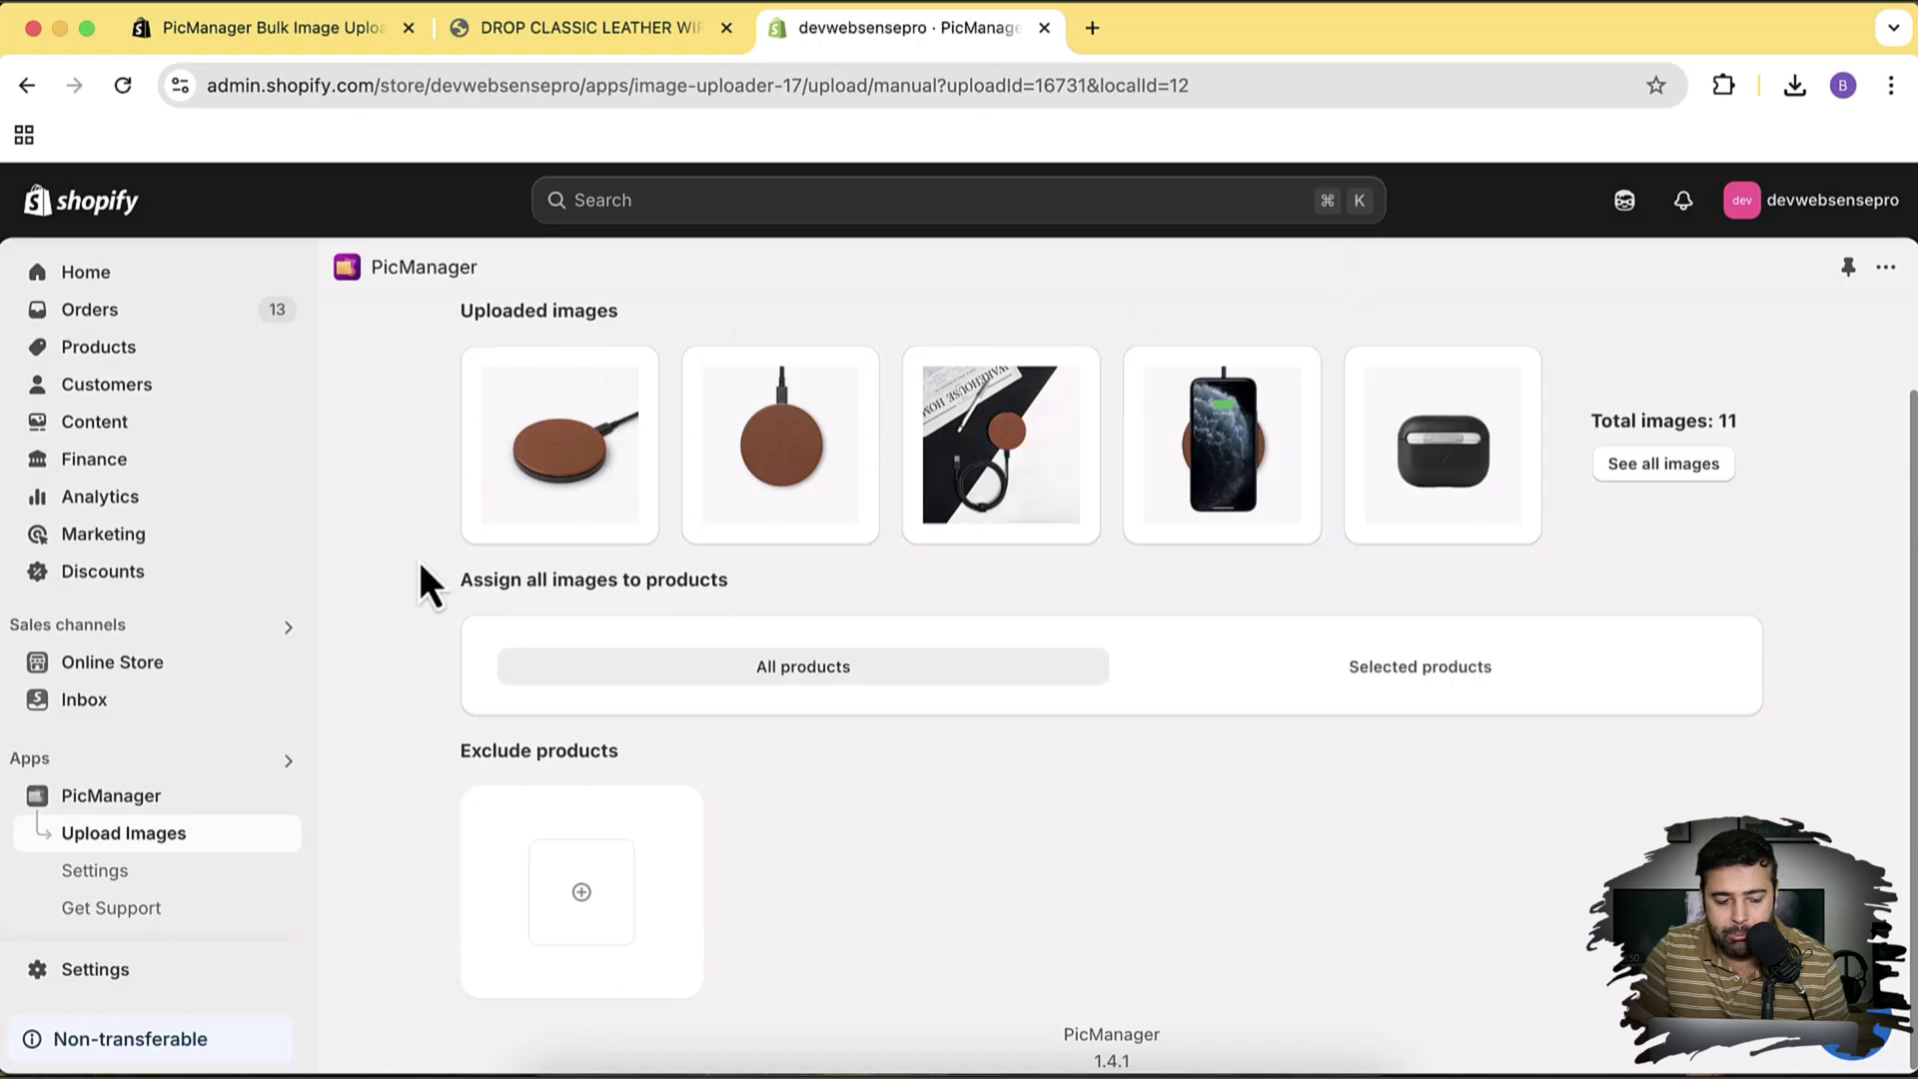
click(204, 800)
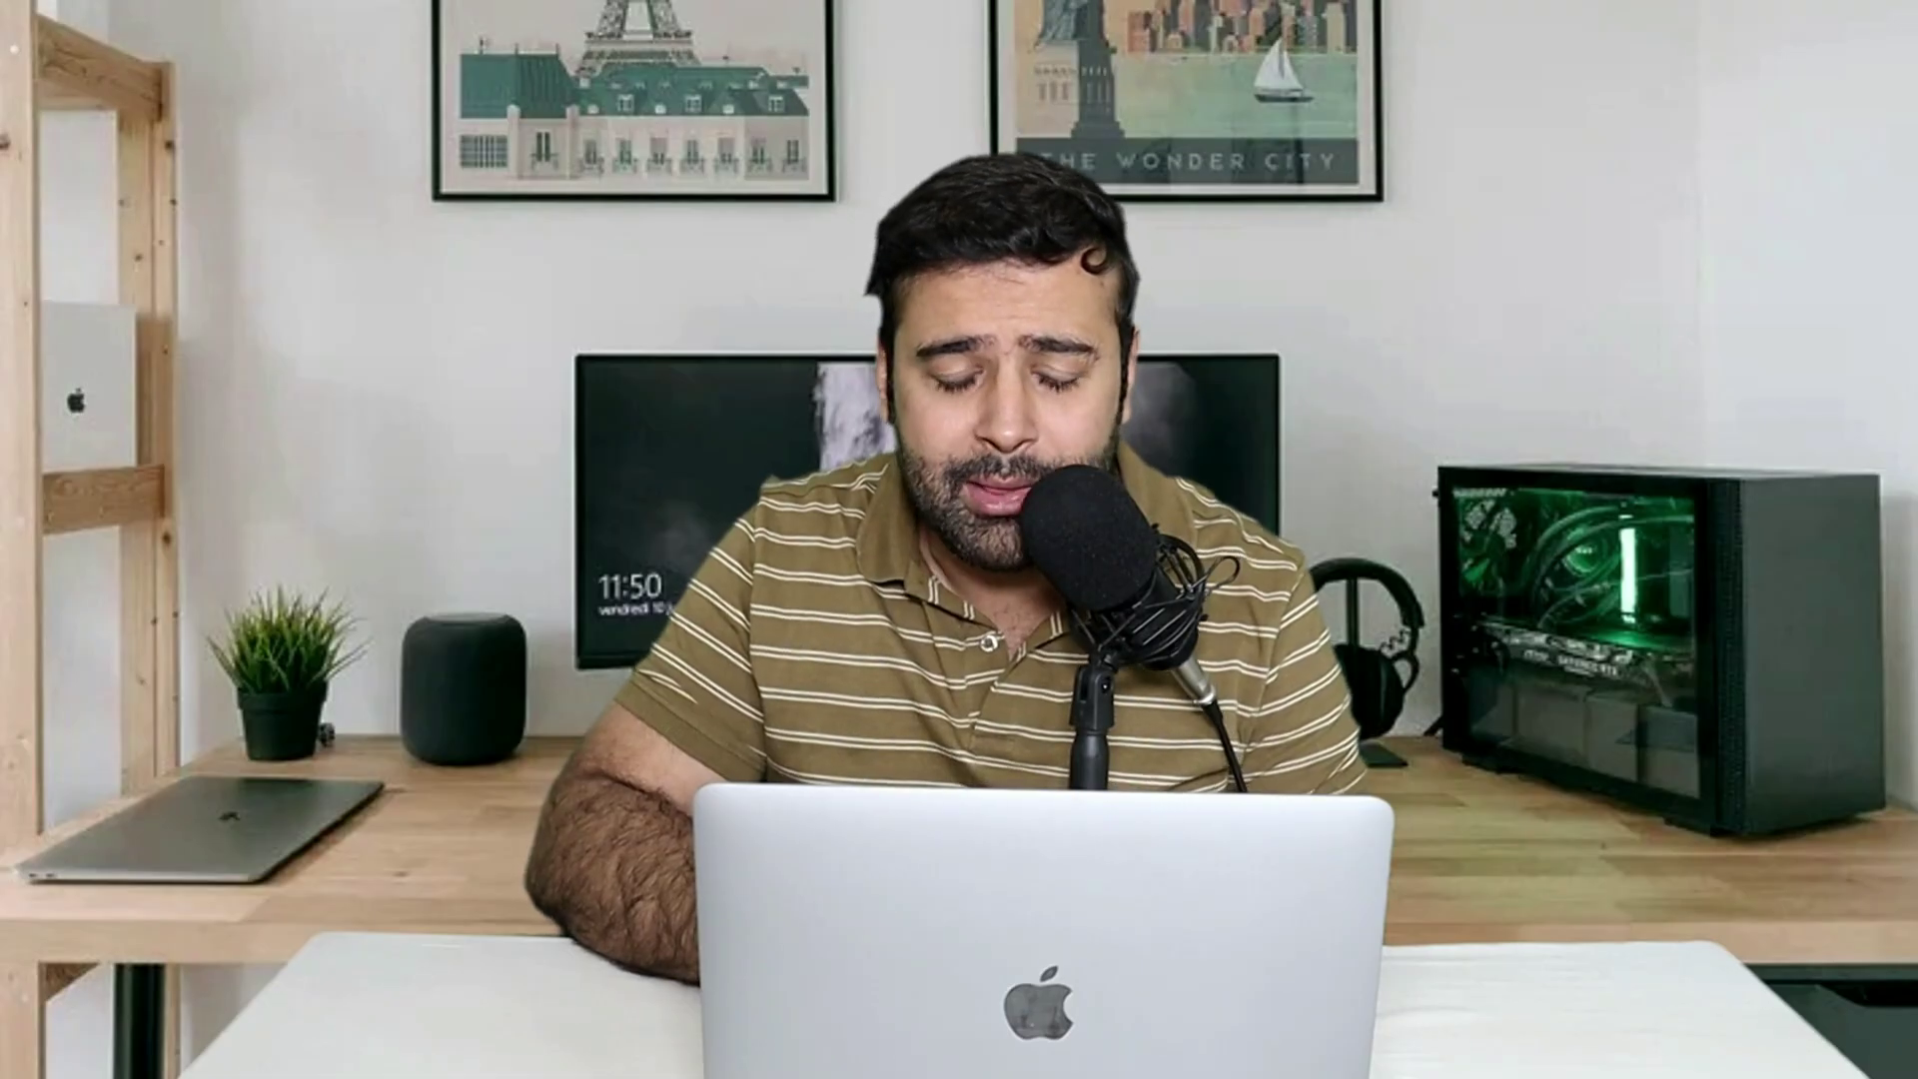